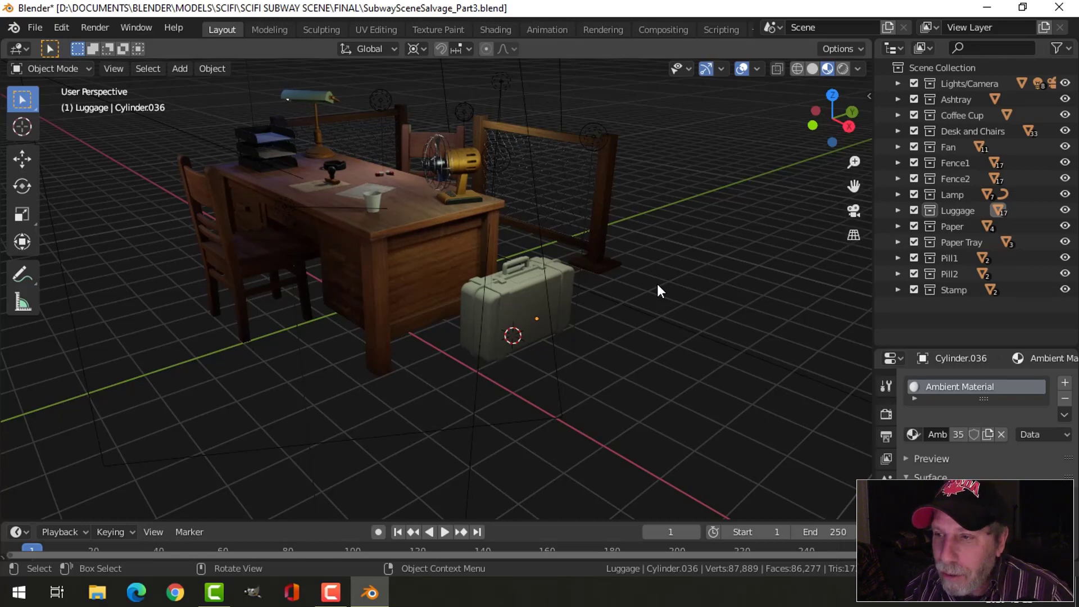
- Isolate the Luggage collection so only the suitcase remains visible in the scene
middle_click_drag(659, 286, 672, 318, "shift")
scroll(674, 319, "up", 2, "shift")
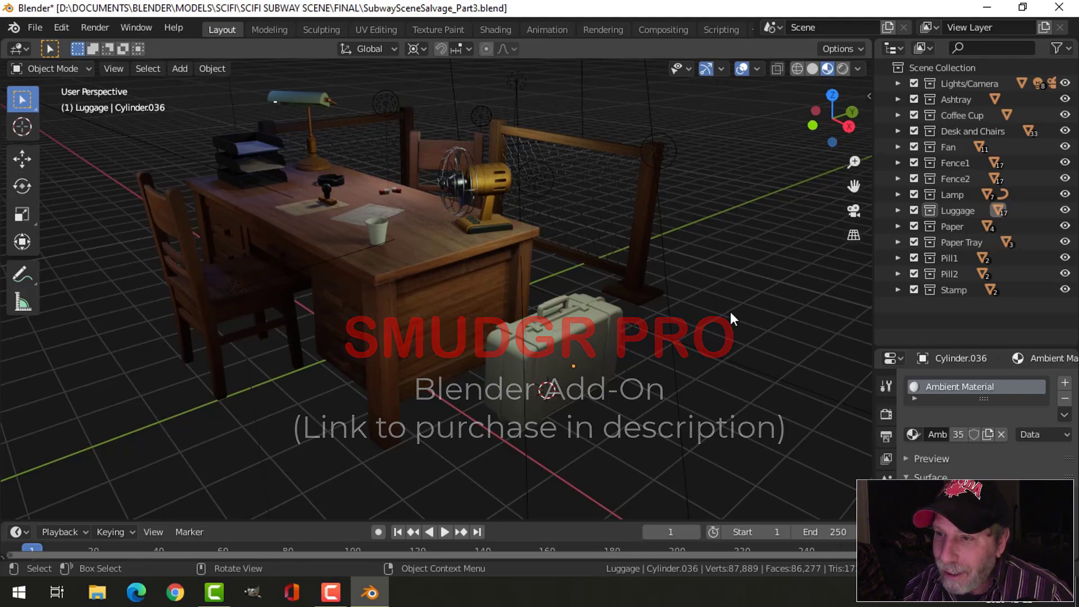
mouse_move(730, 313)
middle_mouse_down()
mouse_move(626, 313)
mouse_move(729, 313)
mouse_move(703, 286)
mouse_move(712, 313)
middle_mouse_up()
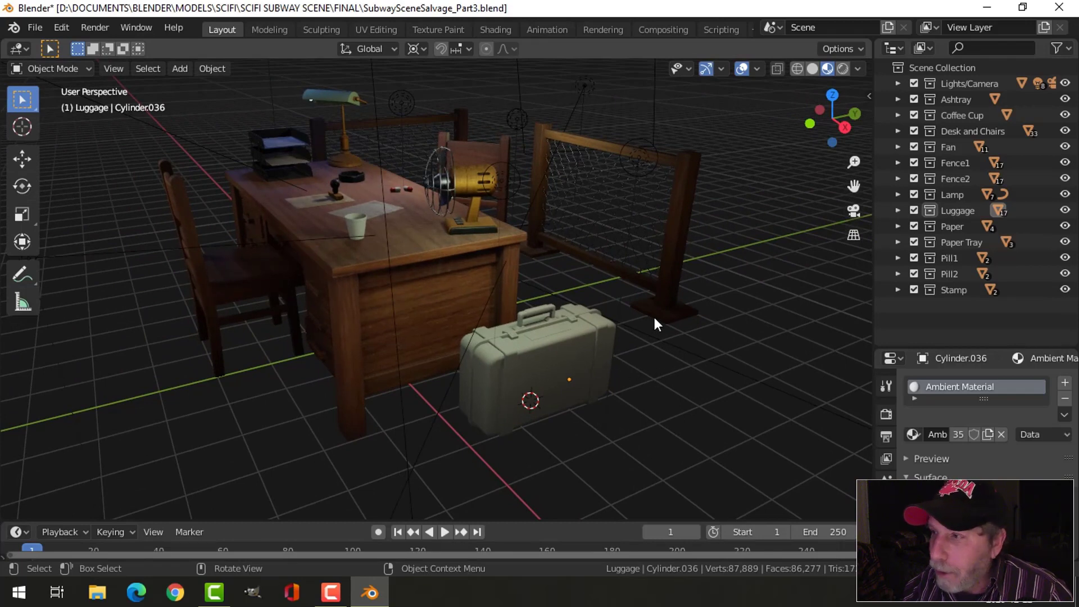
left_click(951, 213)
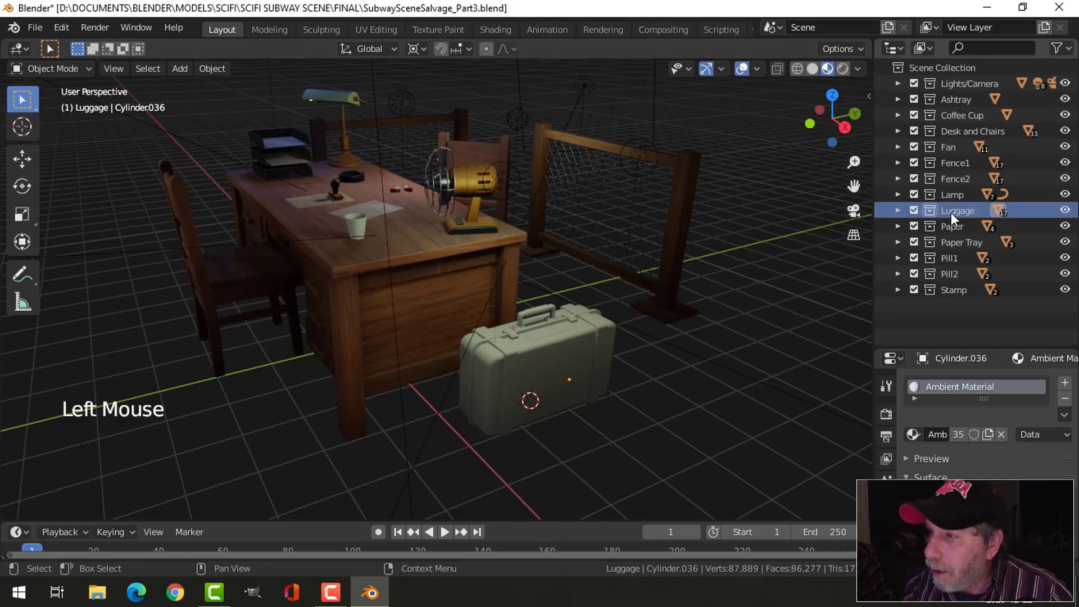
right_click(951, 213)
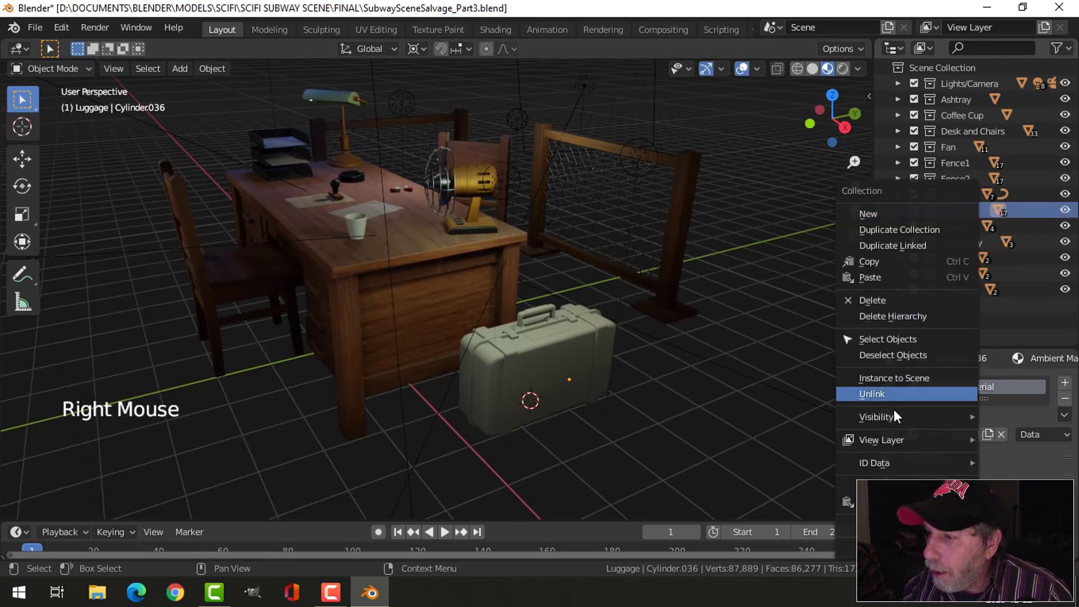
mouse_move(893, 413)
left_click(751, 268)
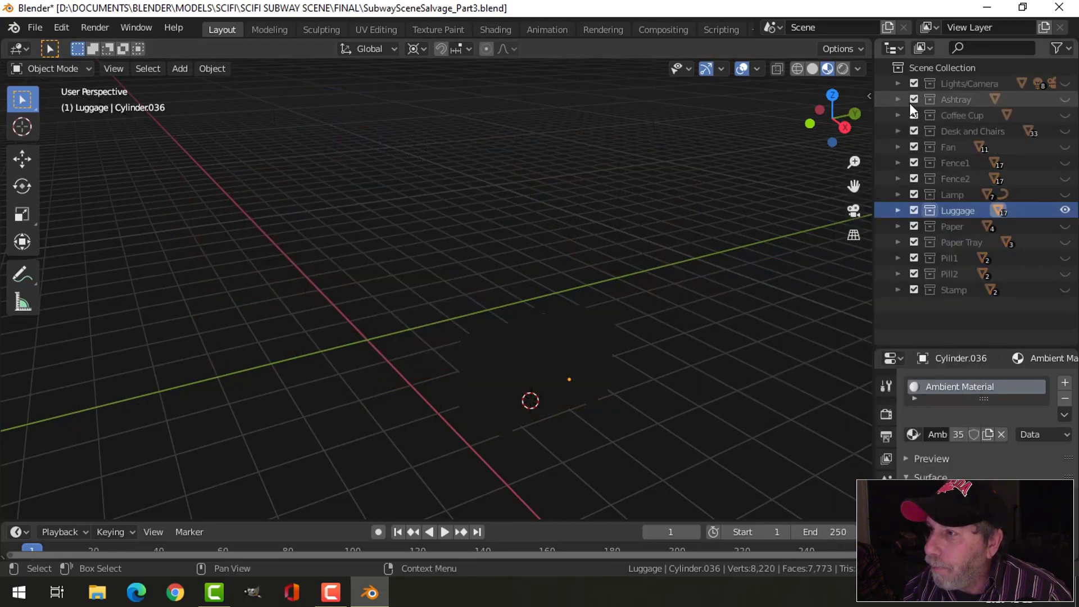
- Make the Lights/Camera collection visible again alongside the suitcase
left_click(1065, 84)
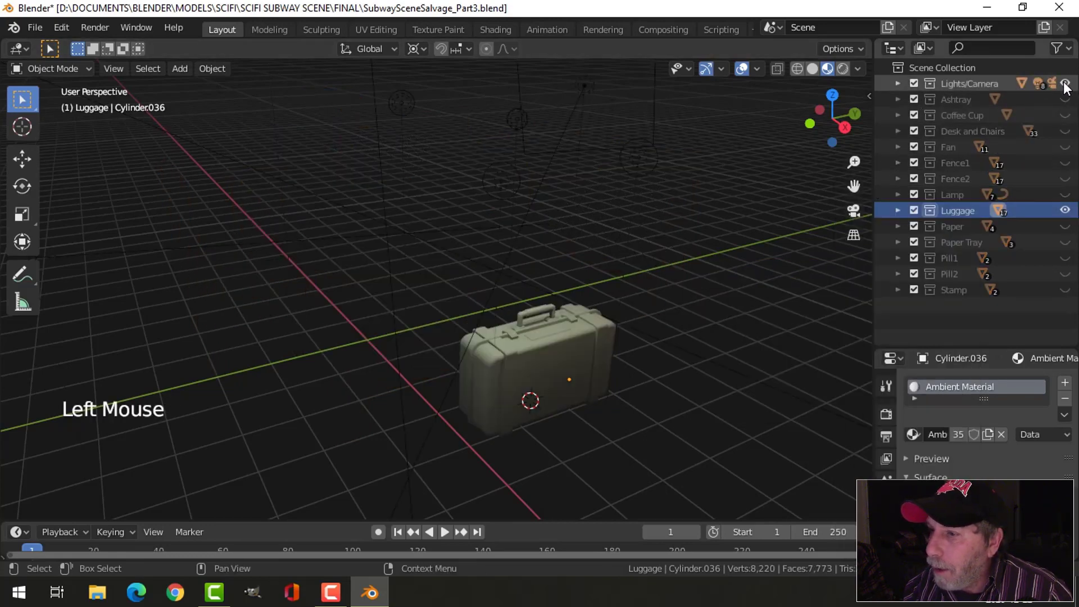
scroll(699, 363, "up", 2)
mouse_move(698, 363)
middle_mouse_down("shift")
mouse_move(576, 292)
mouse_move(546, 292)
mouse_move(551, 279)
mouse_move(635, 303)
mouse_move(625, 324)
middle_mouse_up("shift")
scroll(553, 284, "up", 2)
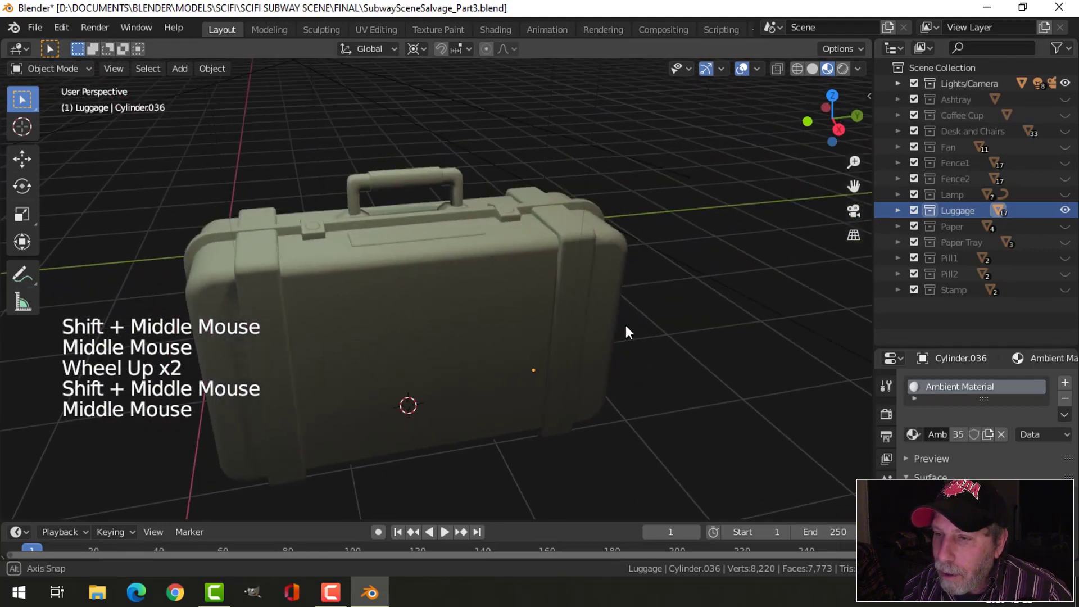
- Turn off Scene Lights and Scene World in the viewport shading settings
left_click(857, 68)
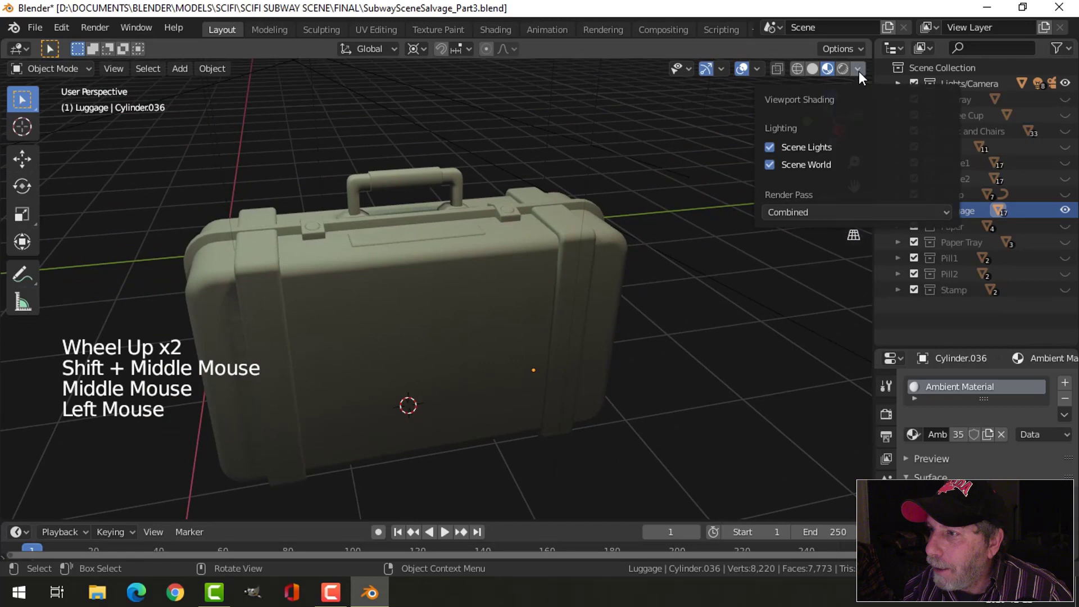
left_click(770, 147)
left_click(773, 163)
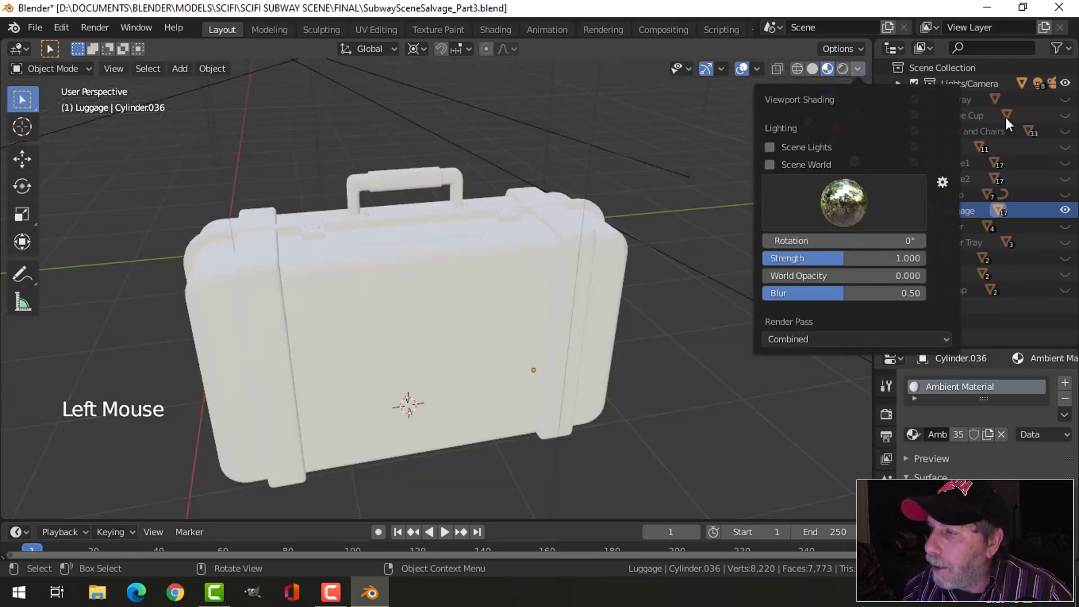
- Hide the Lights/Camera collection and switch the viewport to solid shading
left_click(1065, 85)
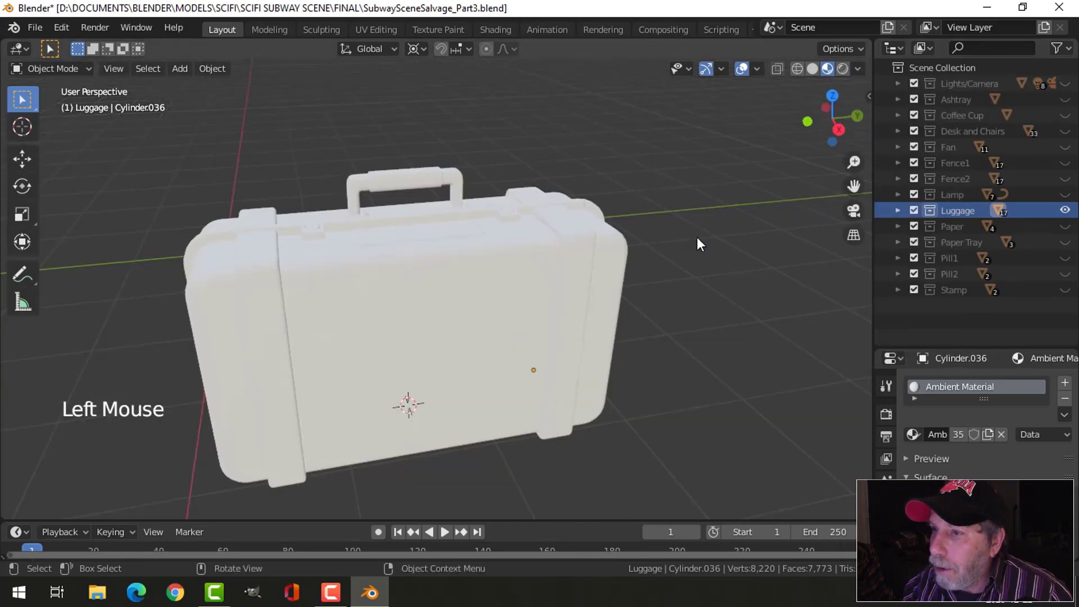
middle_click_drag(613, 268, 550, 279, "shift")
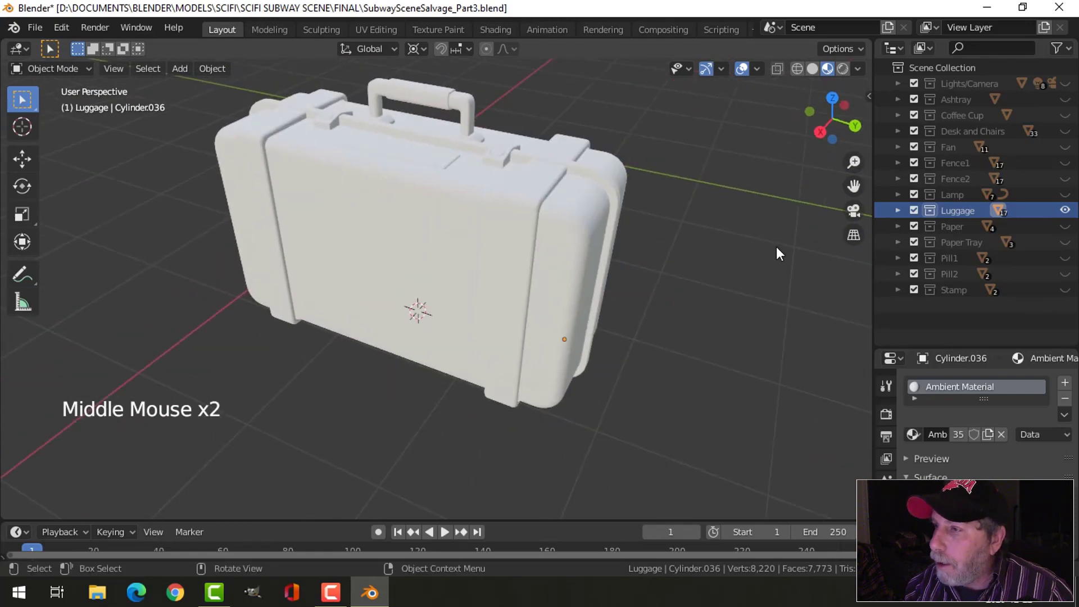
left_click(812, 67)
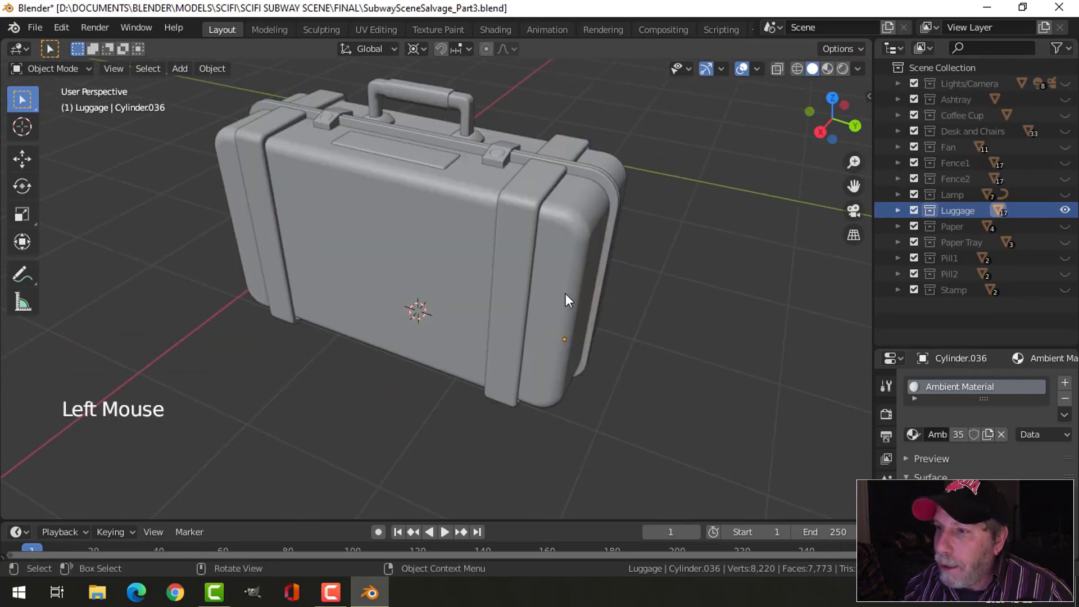
- Add a lengthwise loop cut along the middle of both straps on the suitcase half with the label plate
middle_click_drag(571, 279, 601, 236)
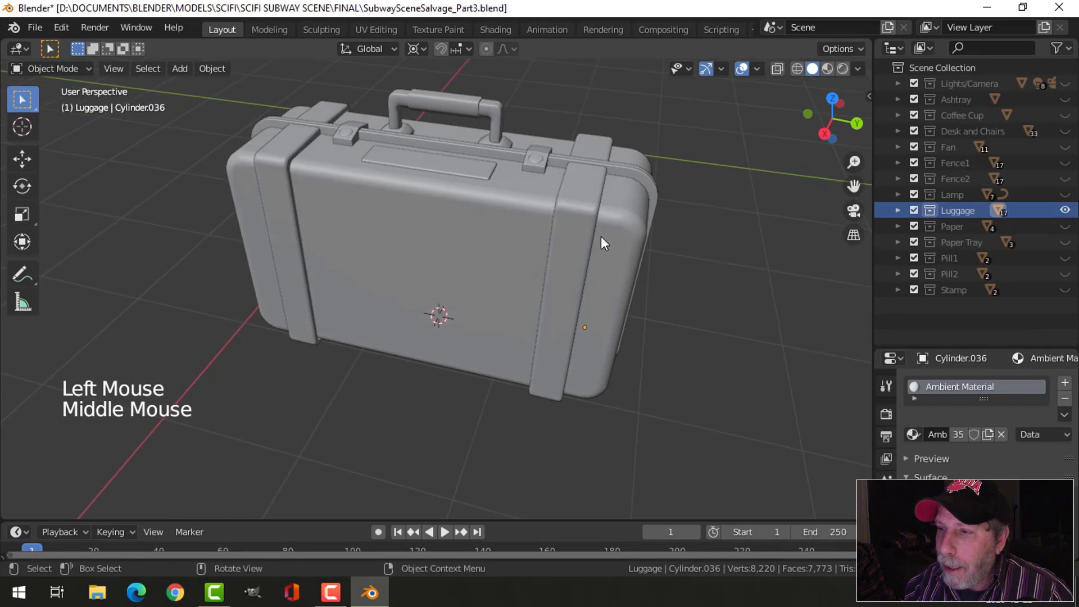
left_click(591, 214)
key("Tab")
key("ctrl+r")
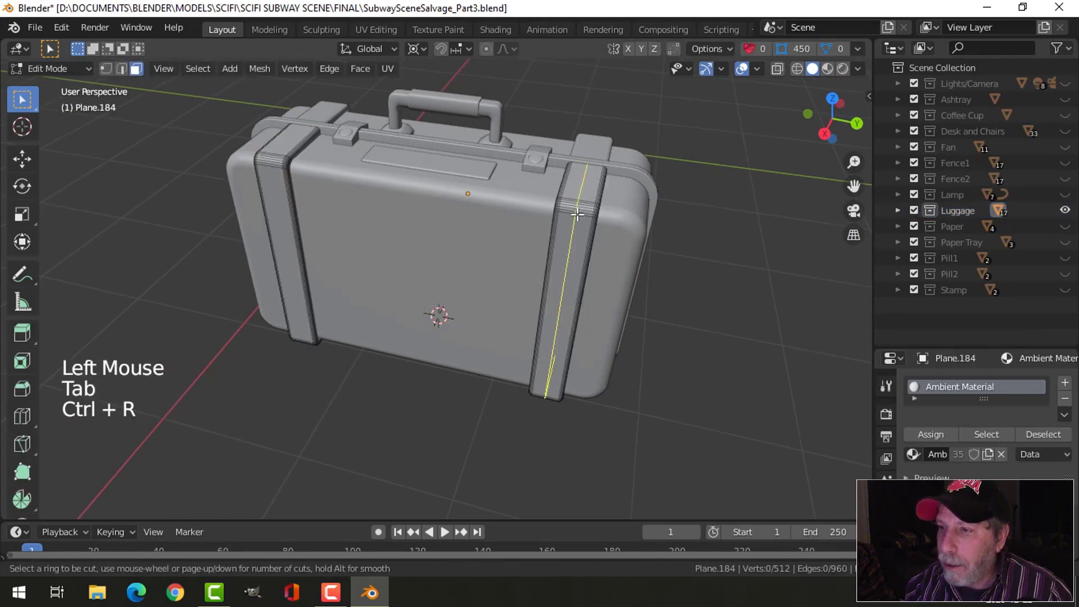
left_click(577, 214)
key("ctrl+r")
left_click(266, 162)
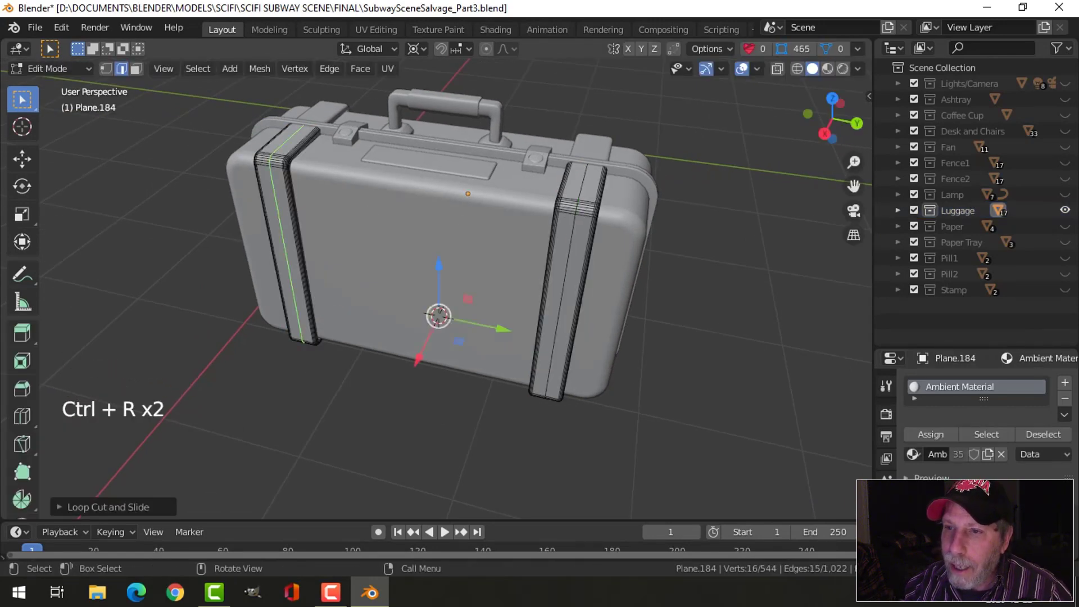
- Edit the straps on the handle-side half together with the first pair and add a lengthwise centre loop cut to each
middle_click_drag(644, 204, 429, 219)
key("Tab")
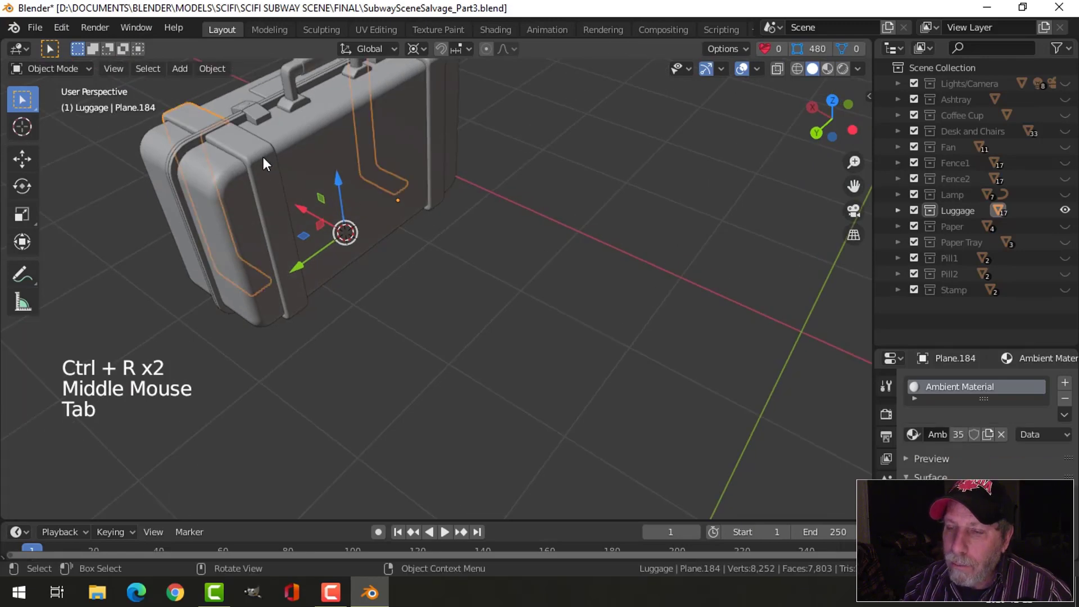
left_click(263, 156, "shift")
key("Tab")
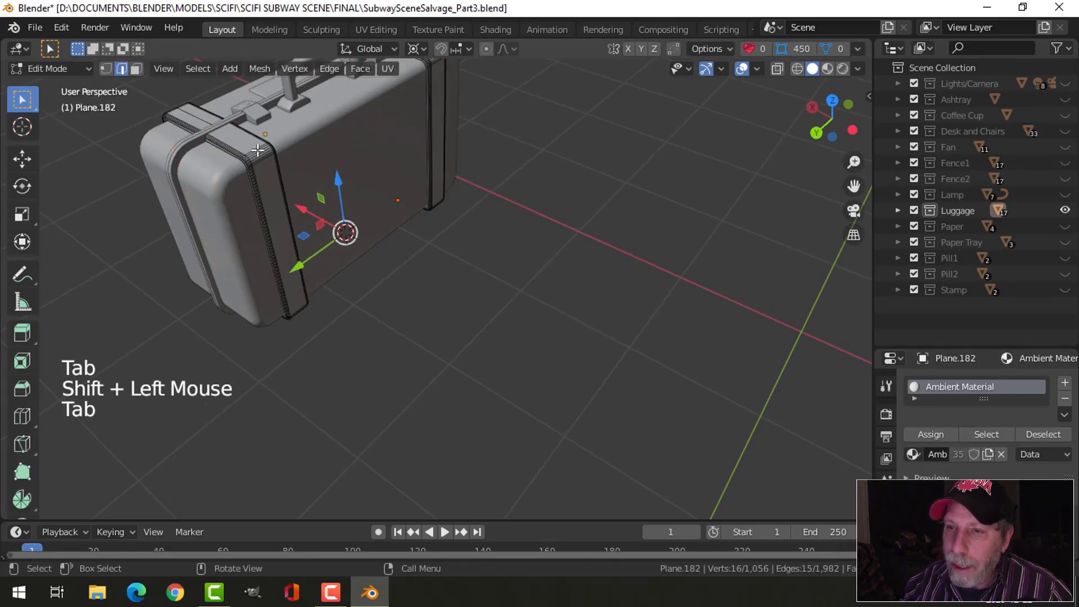
key("ctrl+r")
left_click(260, 154)
mouse_move(457, 144)
middle_mouse_down("shift")
mouse_move(542, 212)
mouse_move(453, 163)
middle_mouse_up("shift")
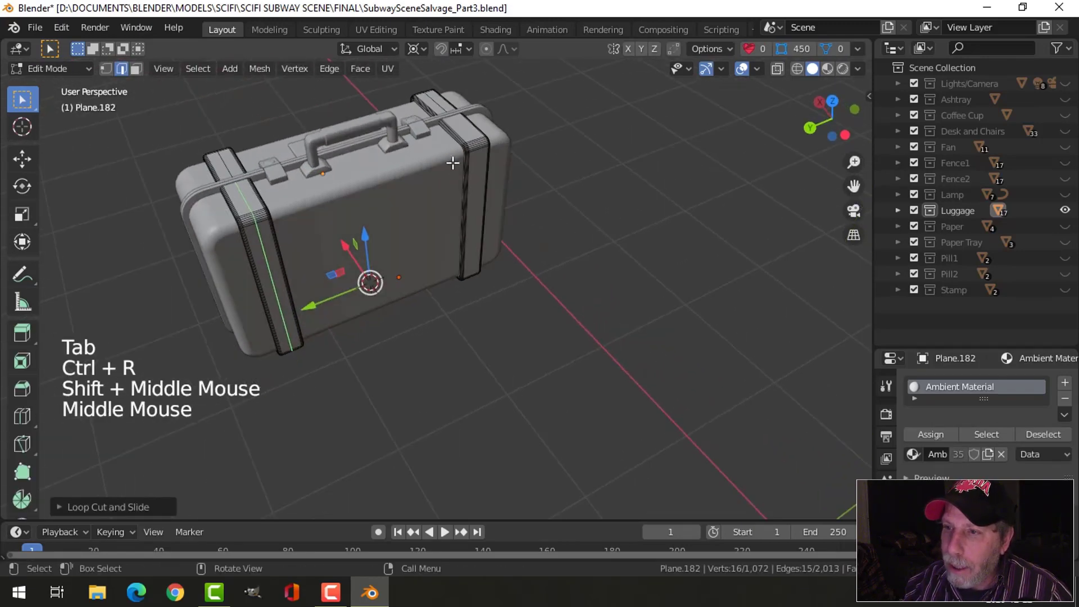
key("ctrl+r")
left_click(456, 165)
right_click(355, 206)
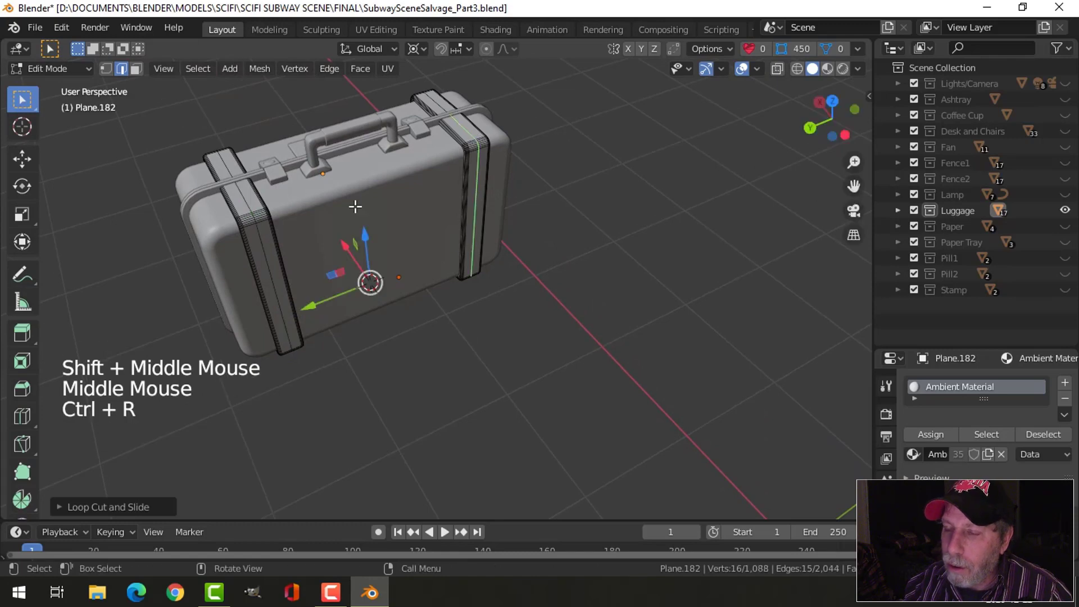
- Select the centre edge loops of all four straps and bevel them about 0.0046 m wide with one segment
left_click(248, 202, "alt+shift")
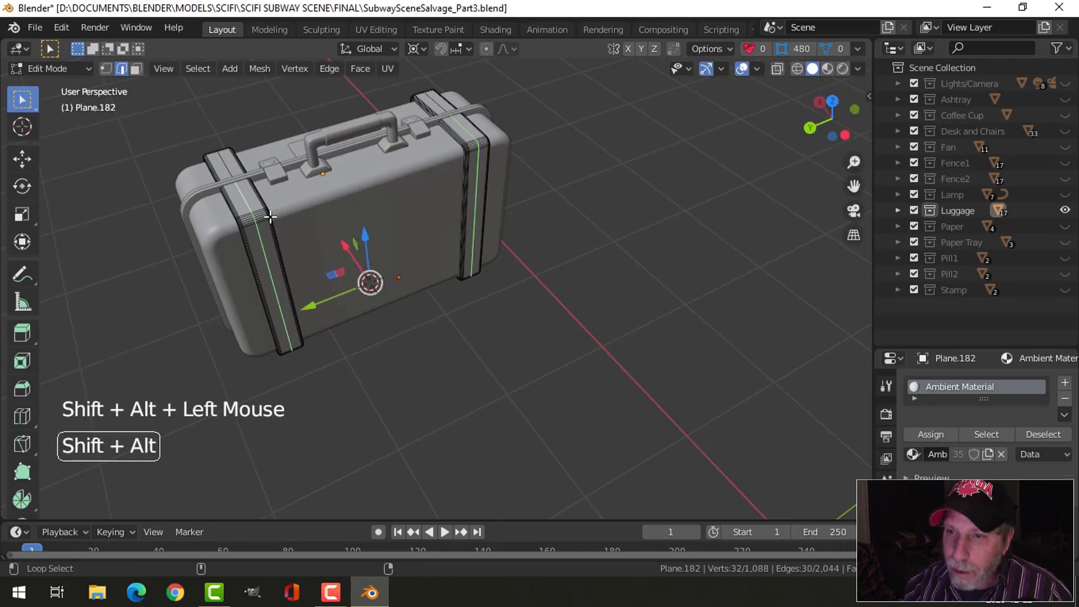
middle_click_drag(248, 203, 380, 218)
left_click(523, 256, "alt+shift")
left_click(426, 200, "alt+shift")
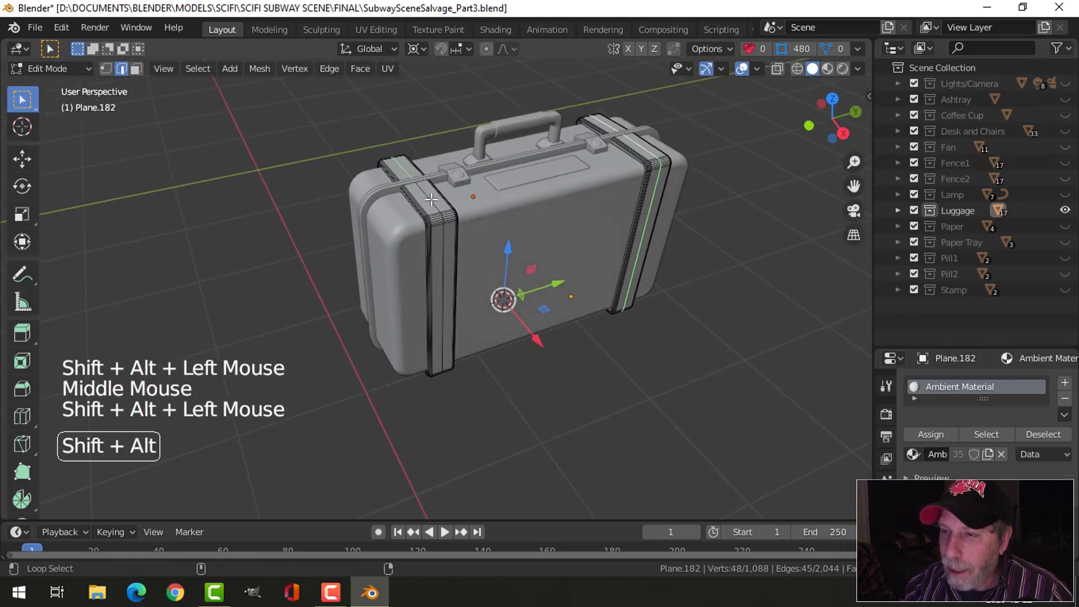
scroll(493, 222, "up", 2)
middle_click_drag(493, 221, 549, 253, "shift")
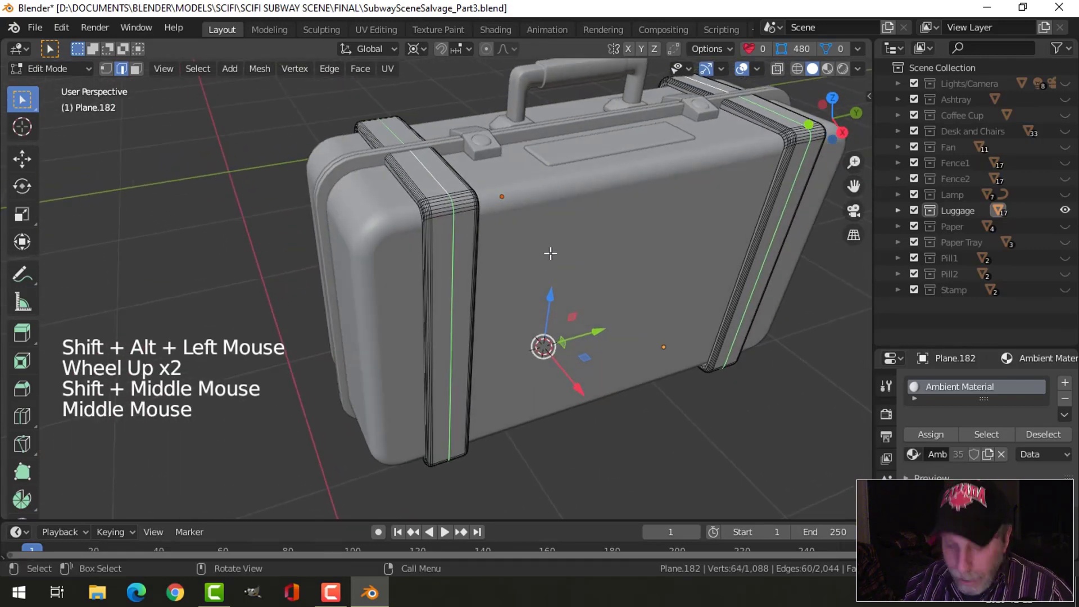
key("ctrl+b")
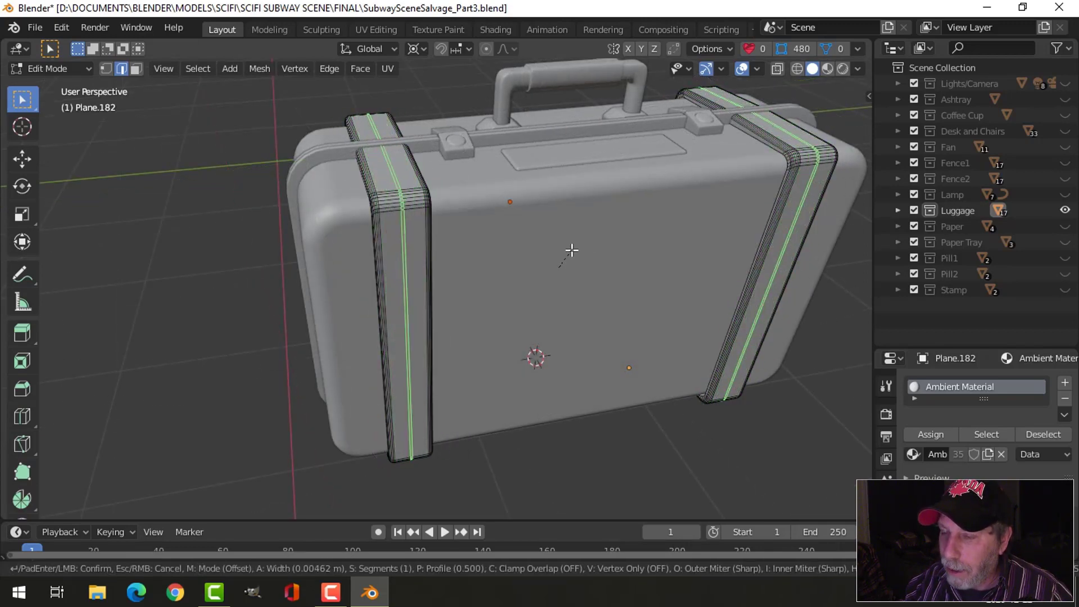
left_click(572, 250)
- Extrude the beveled centre strips and shrink them inward by about 0.0067 to form a groove in each strap
middle_click_drag(573, 242, 588, 255, "shift")
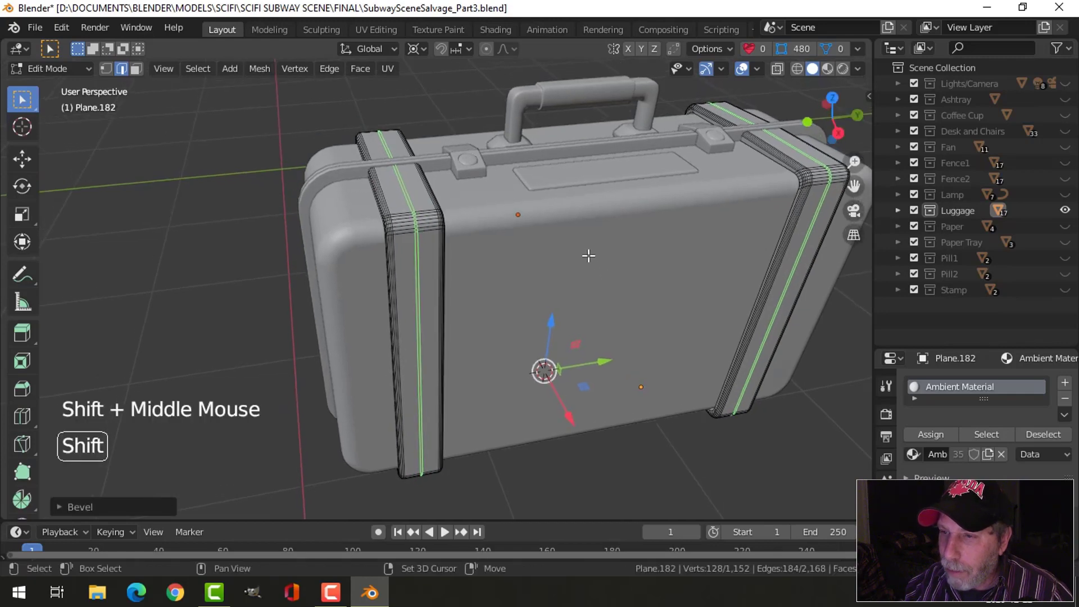
key("e")
key("alt+s")
key("shift")
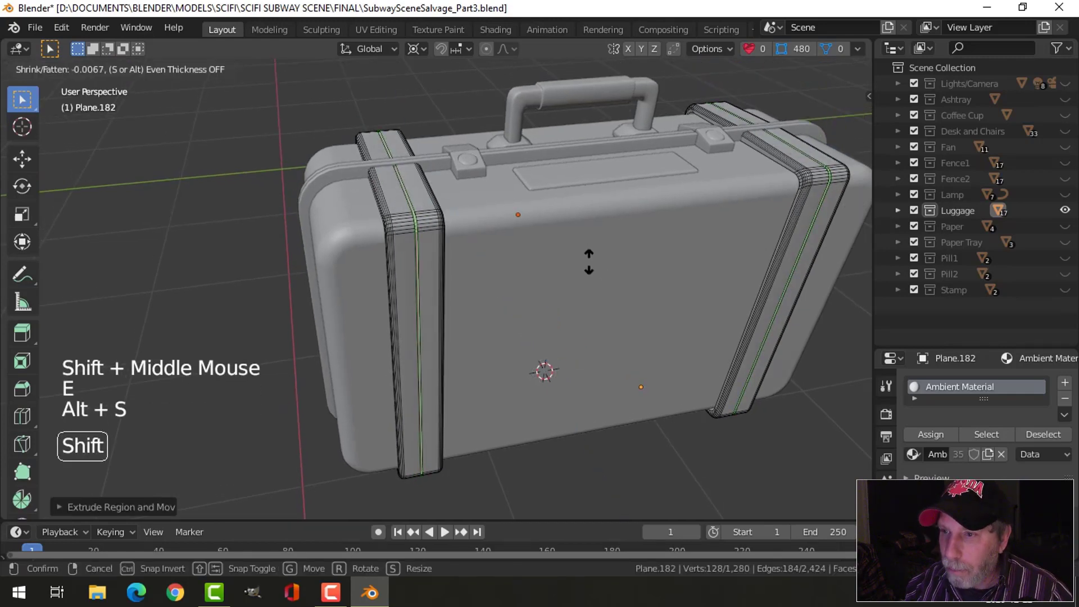
left_click(588, 270)
- Add a supporting loop cut close to each side of the groove on the left strap of the label-plate half
scroll(525, 251, "up", 2)
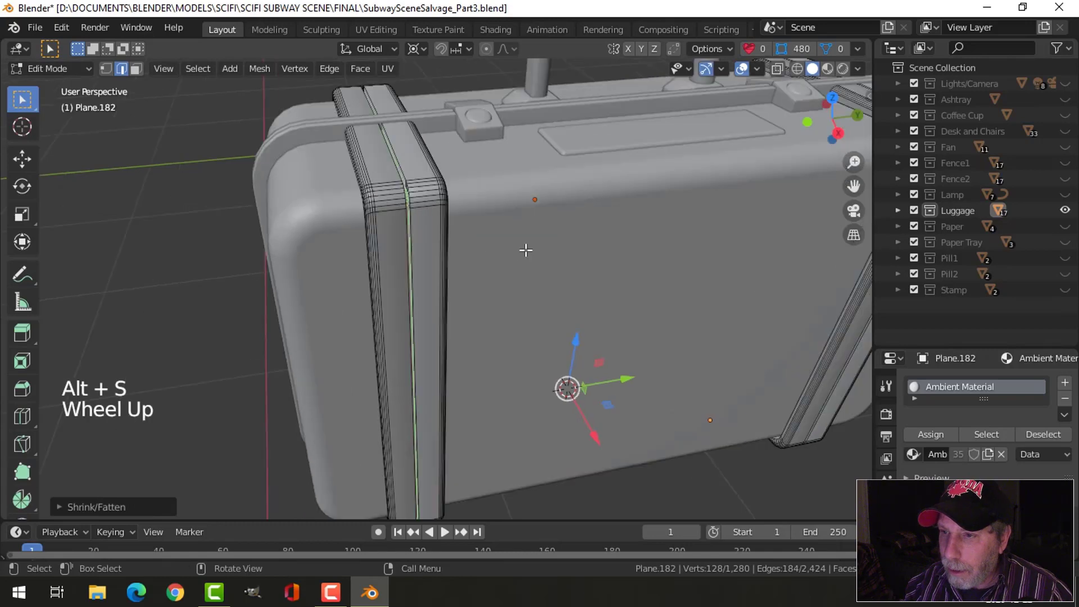
middle_click_drag(524, 247, 494, 238, "shift")
key("ctrl+r")
left_click(483, 230)
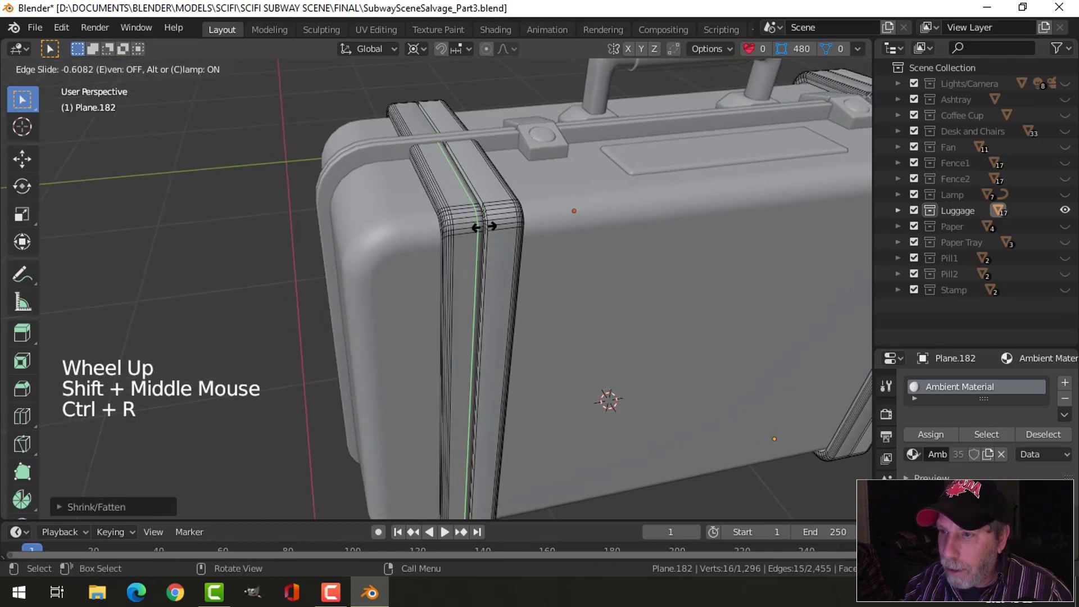
left_click(486, 227)
key("ctrl+r")
left_click(487, 220)
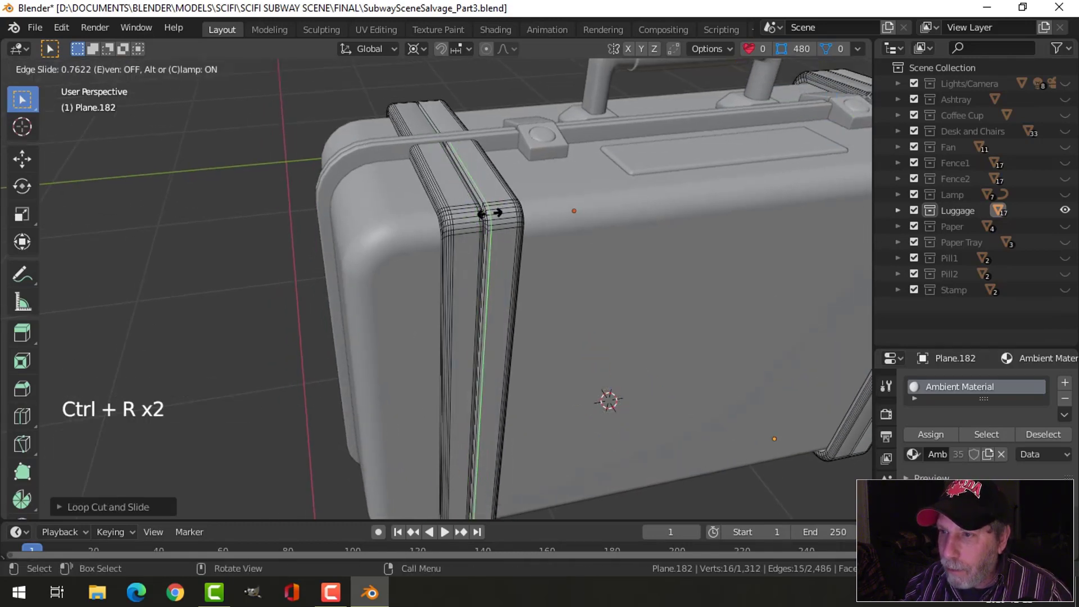
left_click(488, 213)
- Add supporting loop cuts on both sides of the groove on the handle-side strap at the same end of the suitcase
middle_click_drag(489, 213, 532, 173)
scroll(577, 217, "up", 2)
key("ctrl+r")
left_click(529, 176)
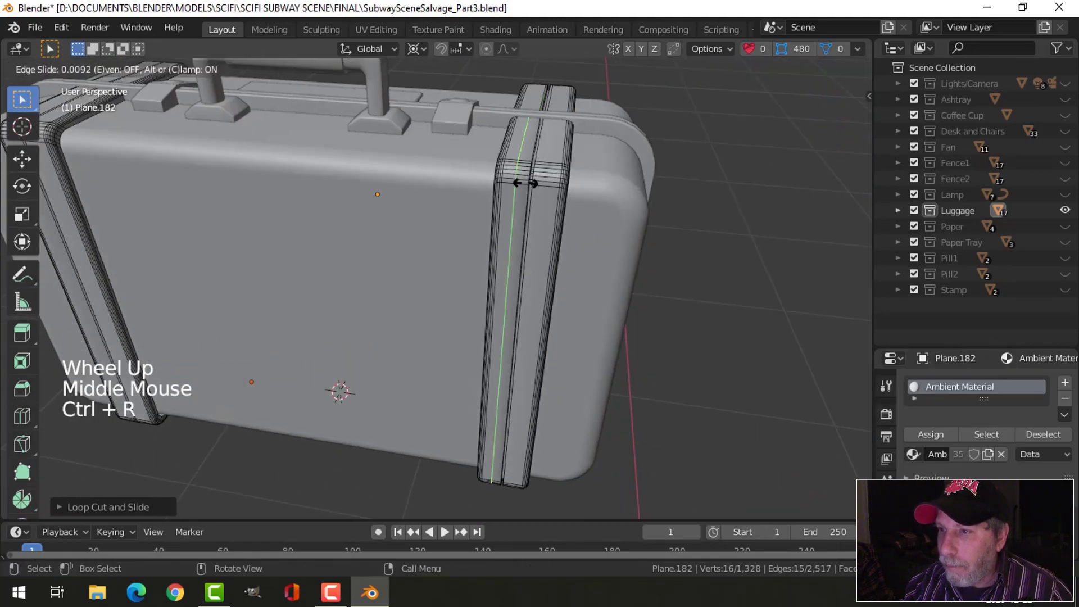
left_click(525, 182)
key("ctrl+r")
left_click(553, 179)
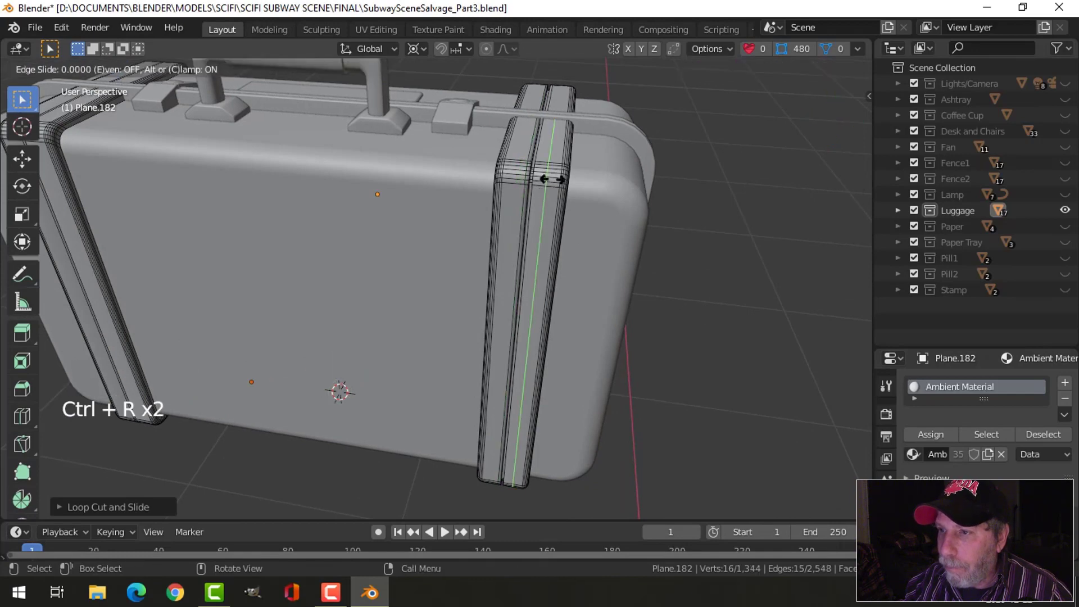
left_click(535, 177)
- Add supporting loop cuts beside the groove on the handle-side strap at the opposite end of the suitcase
middle_click_drag(535, 177, 508, 235, "shift")
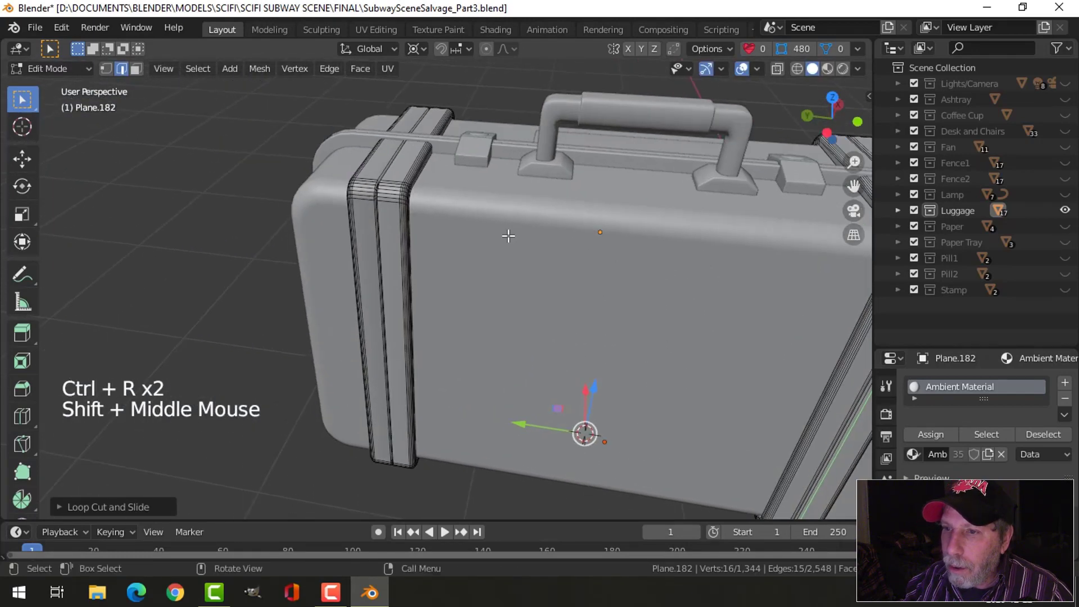
key("ctrl+r")
left_click(375, 189)
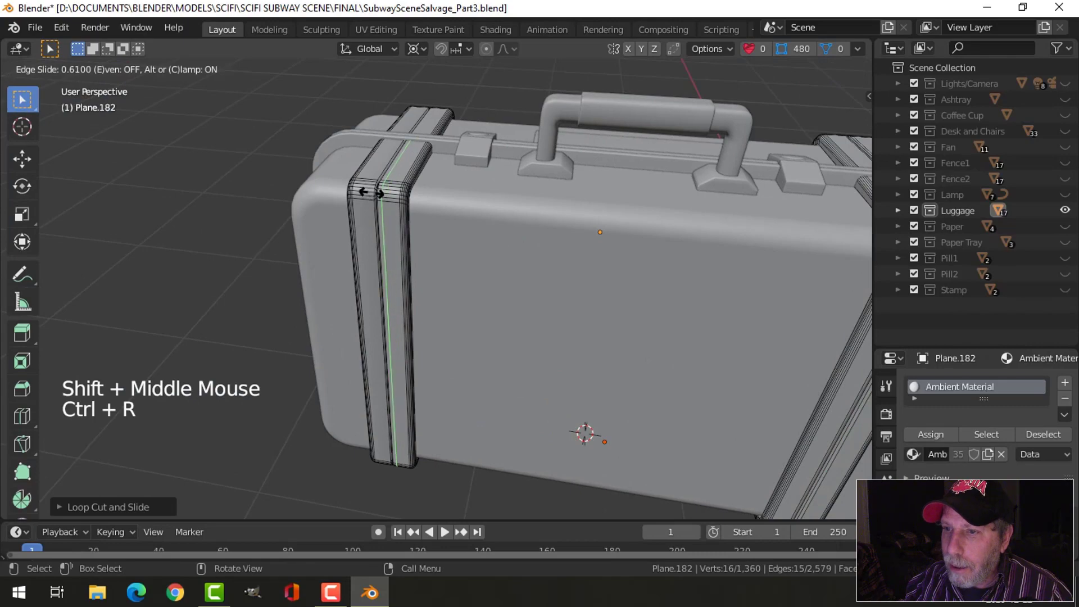
left_click(368, 191)
key("ctrl+r")
left_click(366, 190)
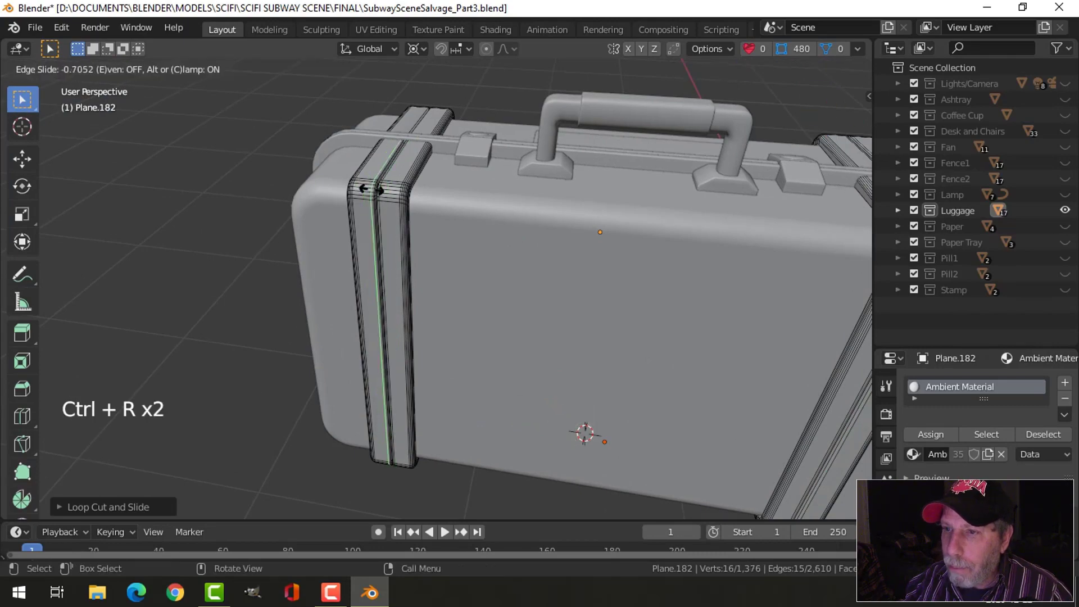
left_click(371, 190)
- Add supporting loop cuts on both sides of the groove on the right strap of the label-plate half
middle_click_drag(371, 189, 504, 242)
key("ctrl+r")
left_click(464, 251)
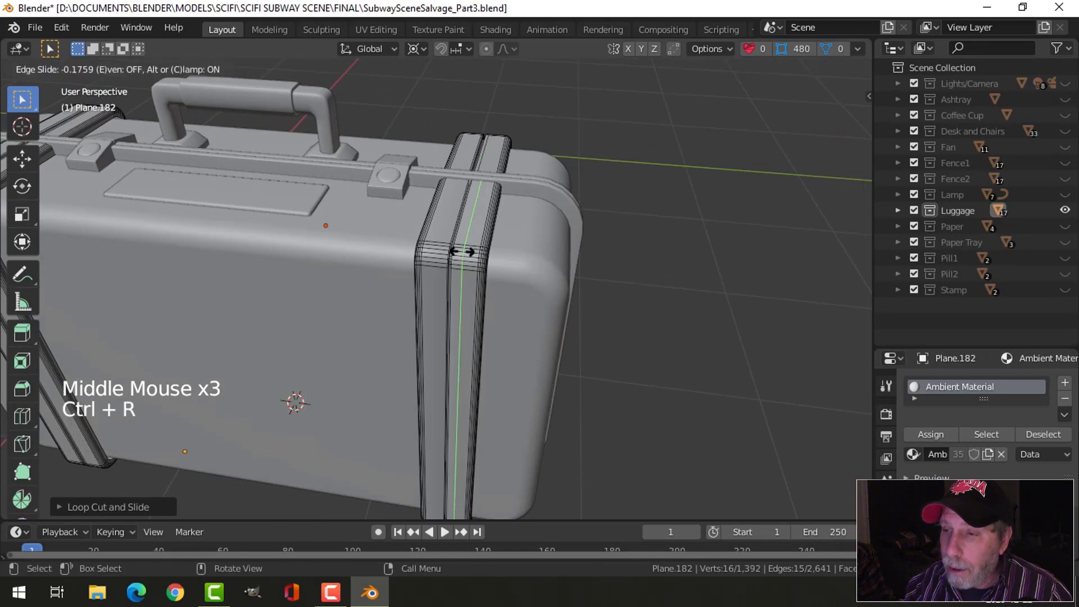
left_click(454, 249)
key("ctrl+r")
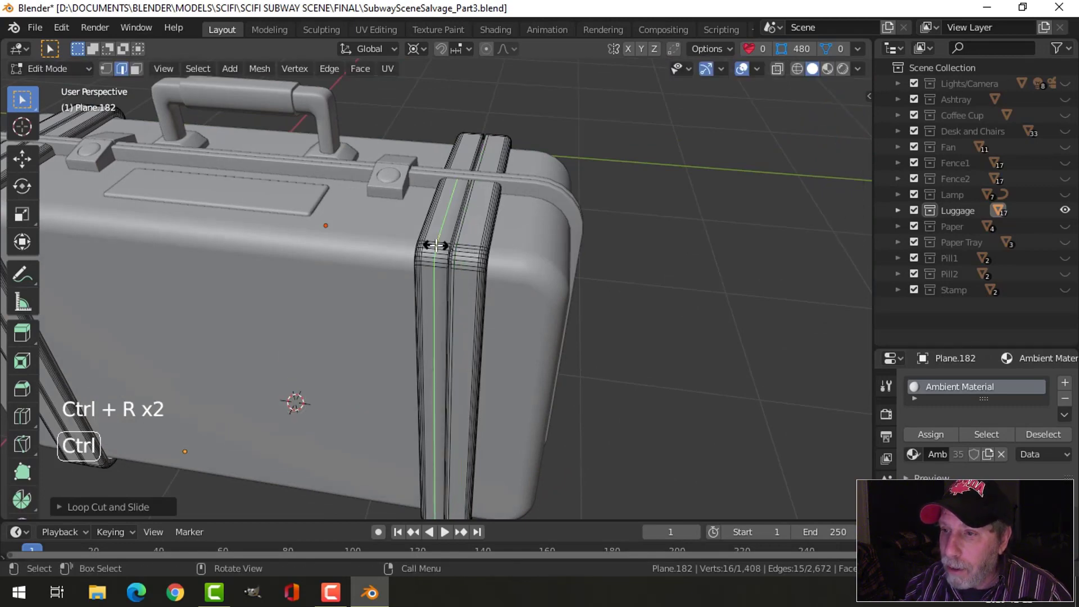
left_click(445, 250)
left_click(446, 249)
- Return to Object Mode, apply subdivision level 1 to the selected strap objects, and deselect everything
key("Tab")
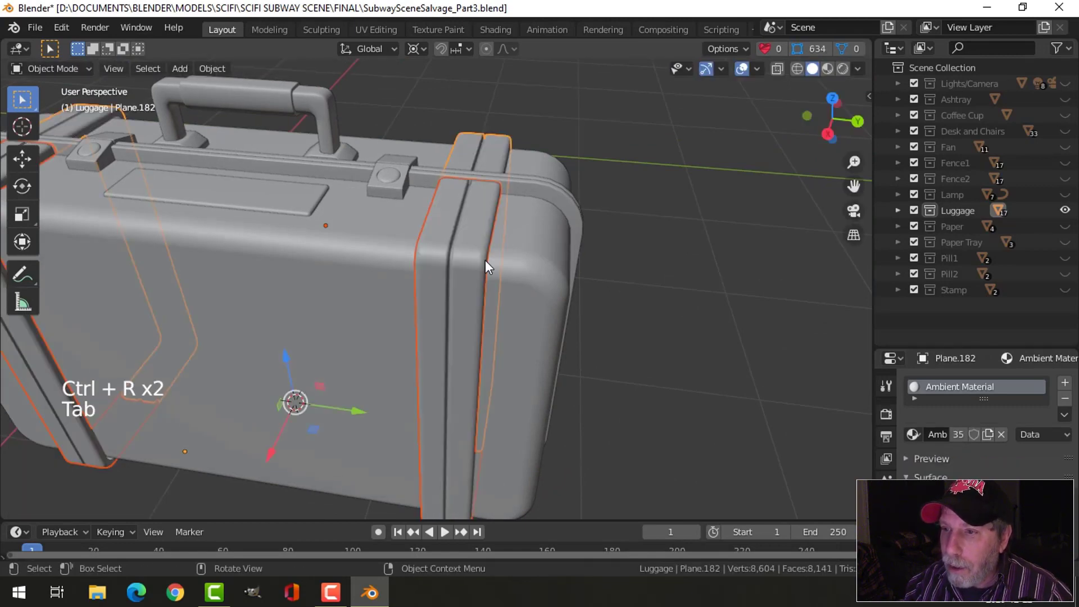
key("ctrl+1")
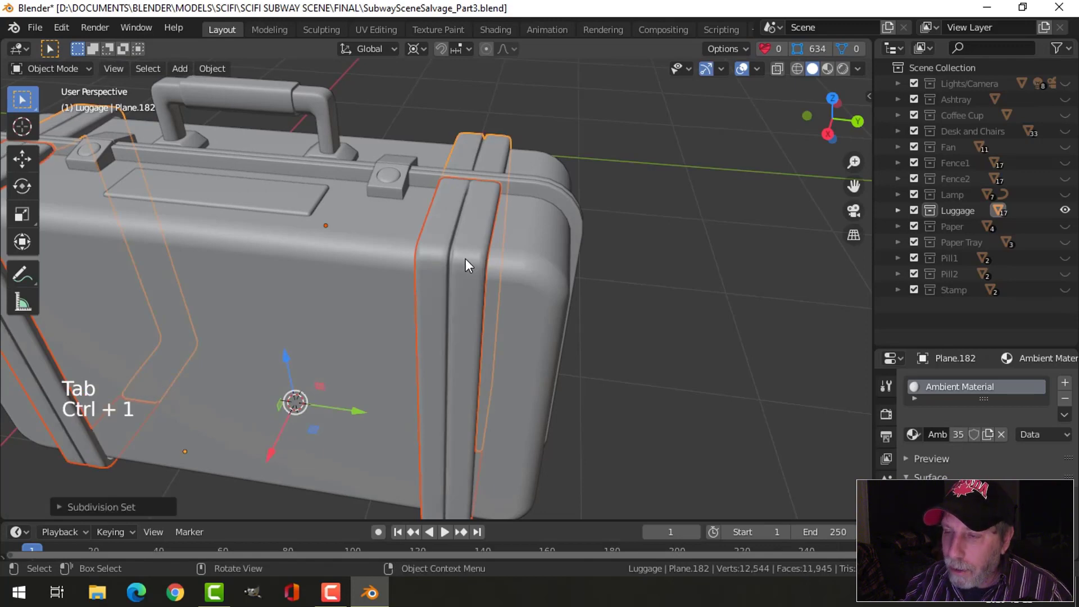
scroll(463, 257, "down", 1)
key("alt+a")
- Check the modifier stacks of the label-plate-side and handle-side strap objects and collapse their modifier entries
left_click(459, 258)
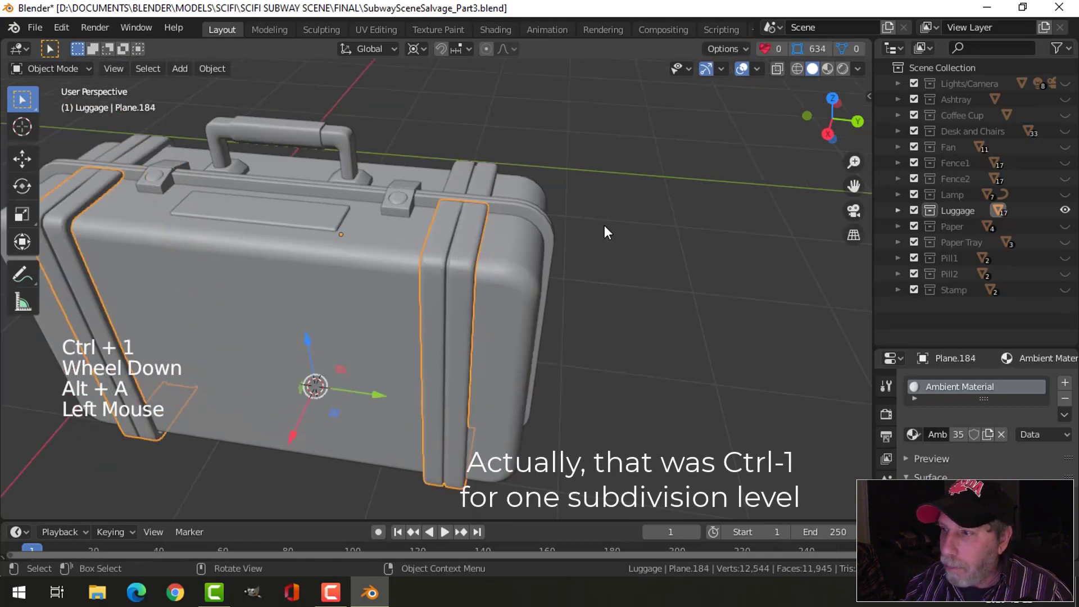
left_click_drag(919, 345, 919, 181)
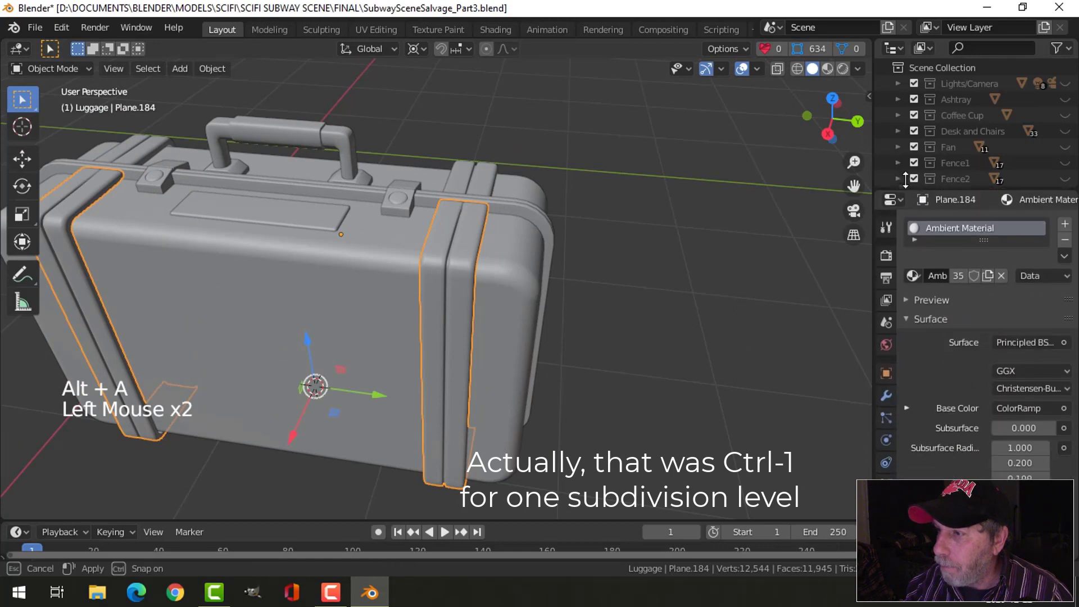
left_click(886, 382)
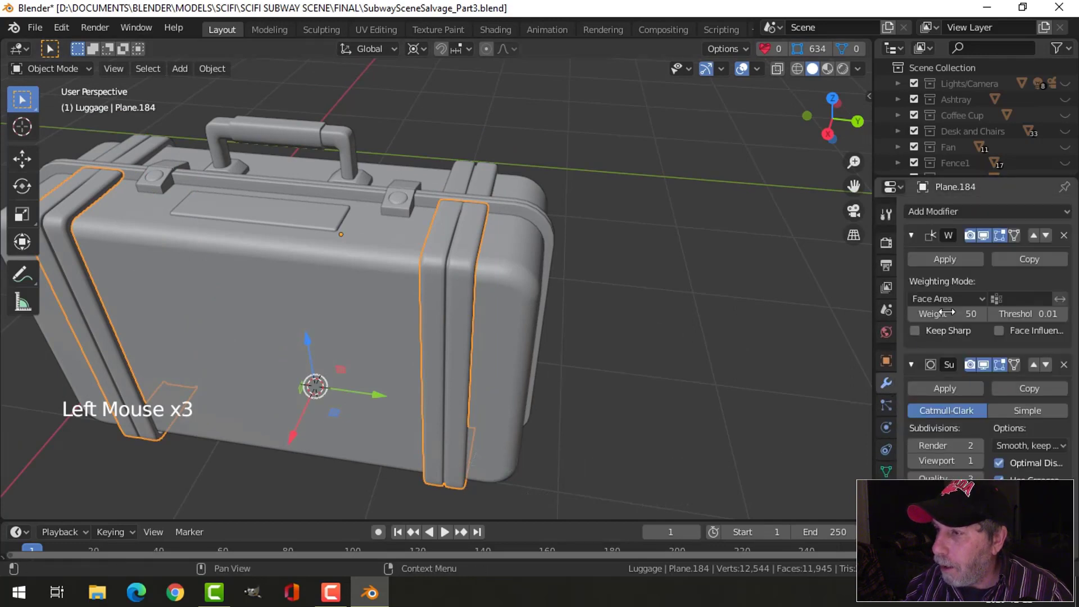
left_click(911, 236)
middle_click_drag(363, 300, 153, 245, "shift")
middle_click_drag(550, 269, 503, 281)
left_click(513, 281)
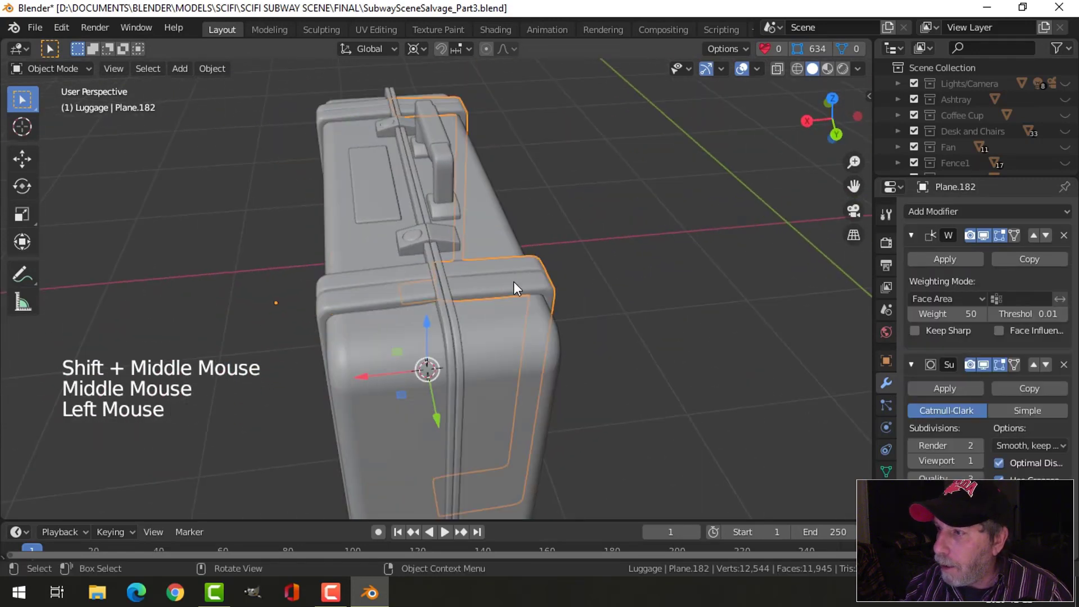
left_click(911, 364)
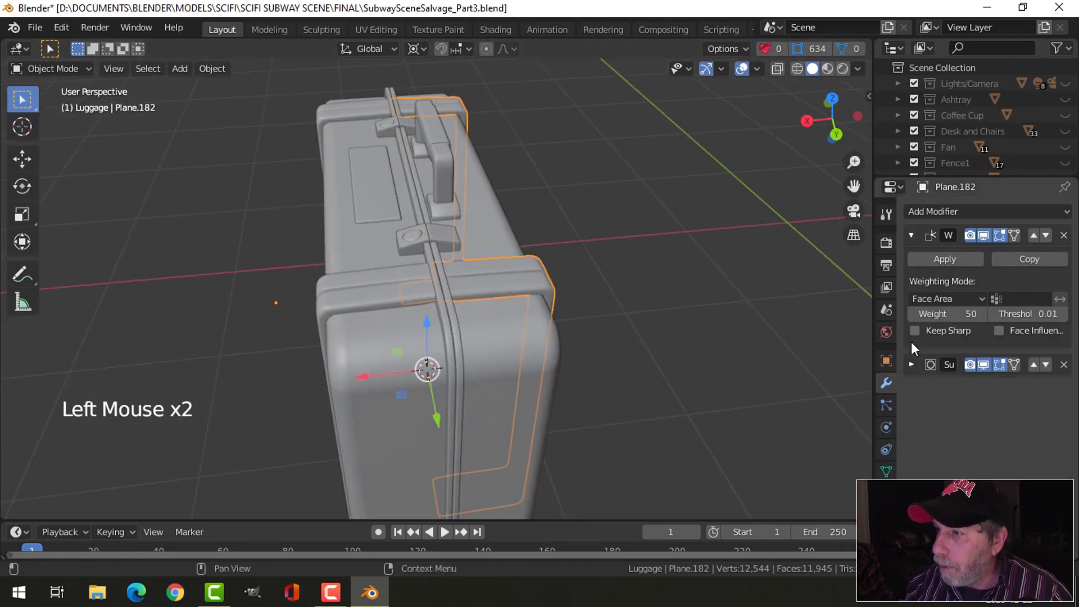
left_click(911, 236)
- Deselect everything, inspect the subdivided straps, and save the blend file
key("alt+a")
middle_click_drag(723, 290, 646, 303)
scroll(646, 304, "up", 1)
middle_click_drag(646, 304, 412, 298)
scroll(481, 305, "down", 2)
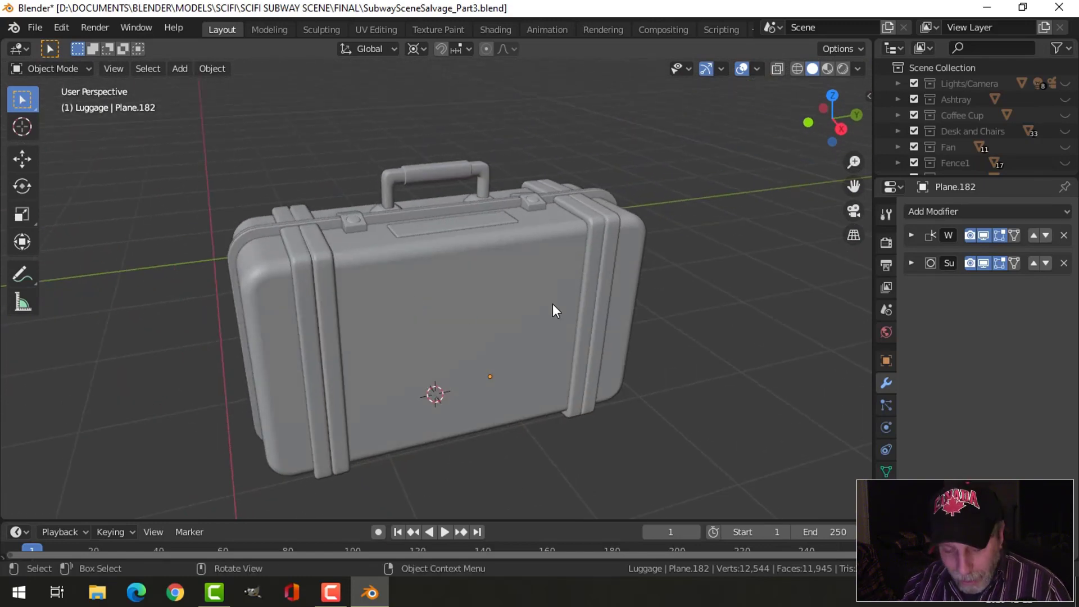
key("ctrl")
key("ctrl+s")
- In material preview, add a second material slot to the label-plate half of the case with a new material named LuggageSide
middle_click_drag(541, 319, 543, 326, "shift")
middle_click_drag(543, 325, 545, 331)
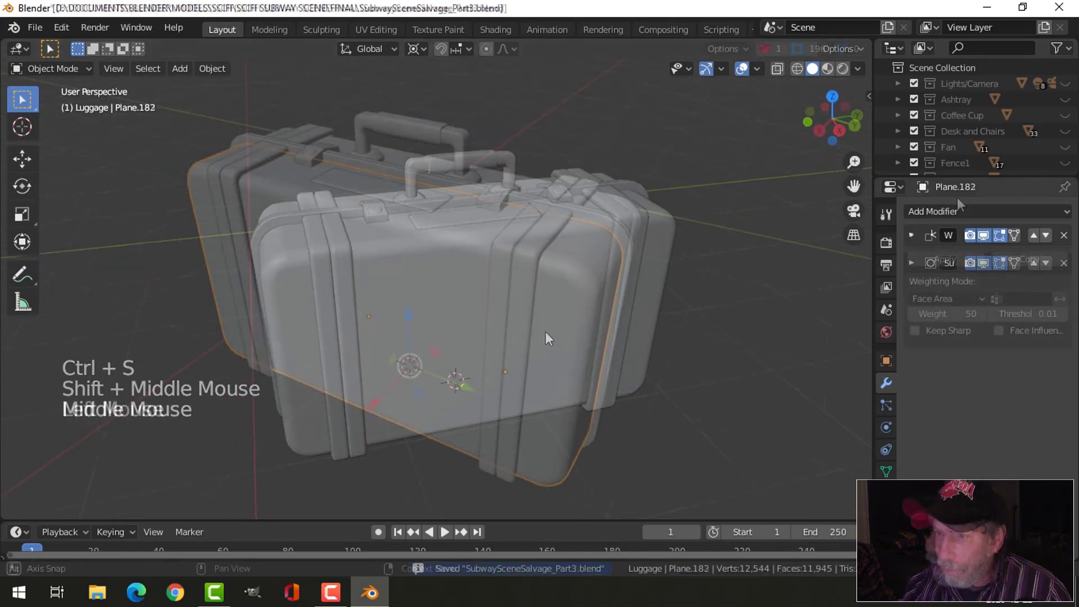
left_click(549, 332)
left_click(886, 494)
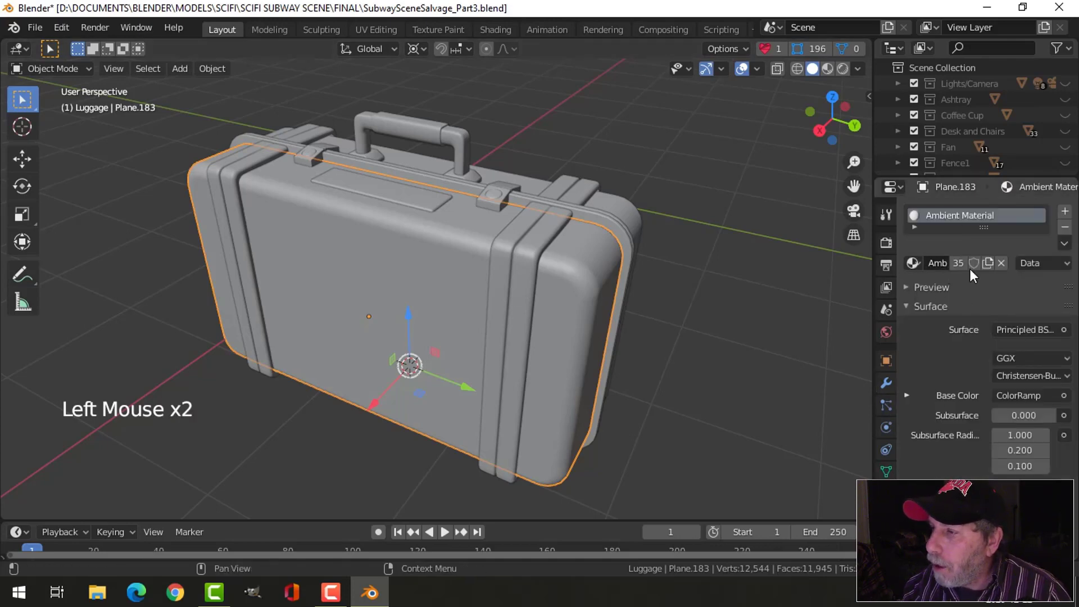
left_click(827, 68)
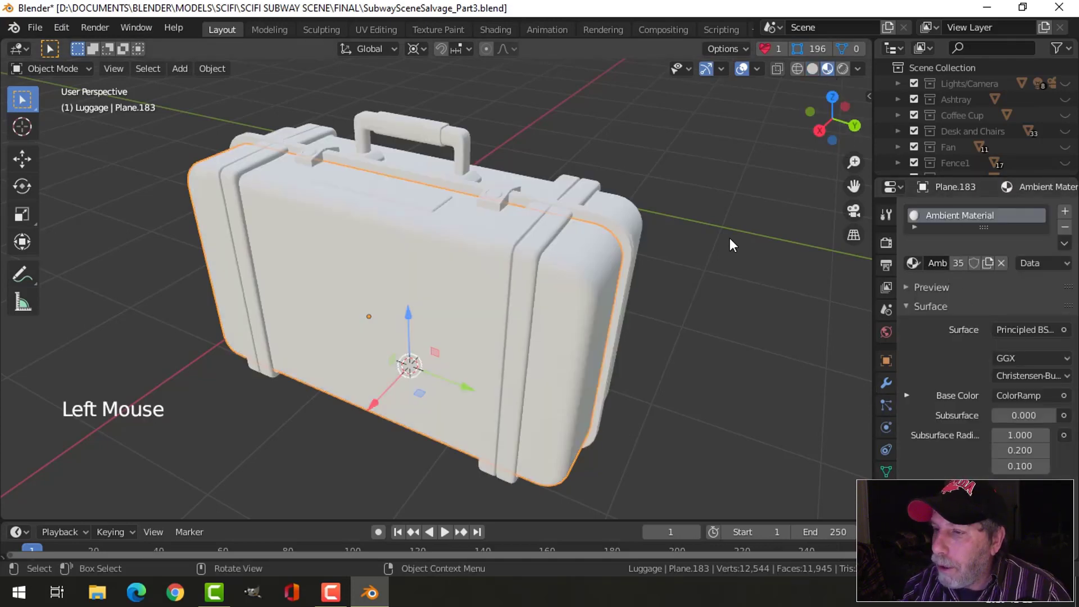
left_click(1000, 263)
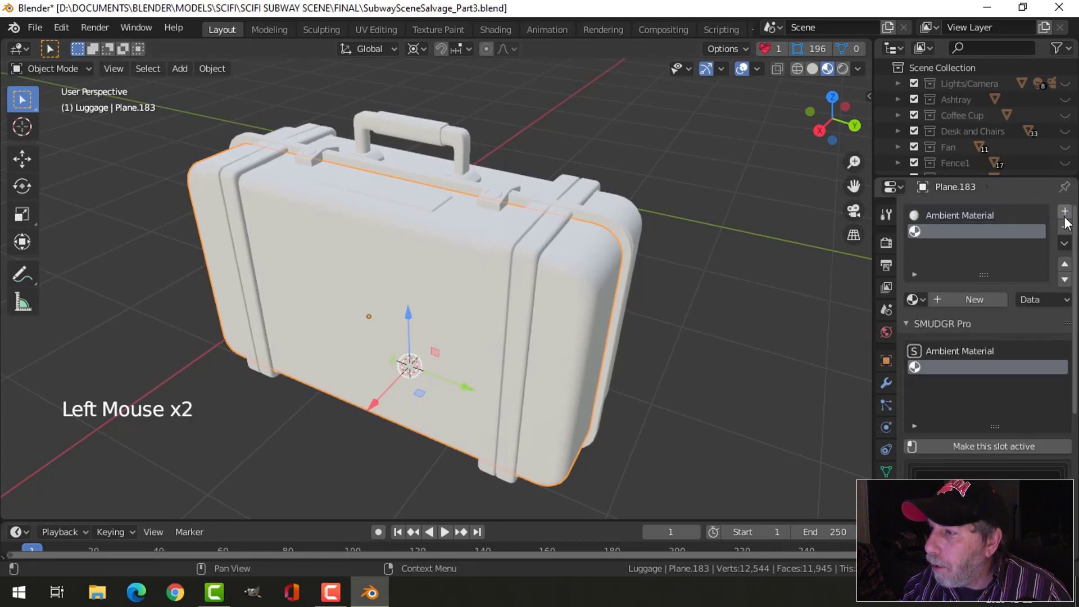
left_click(971, 300)
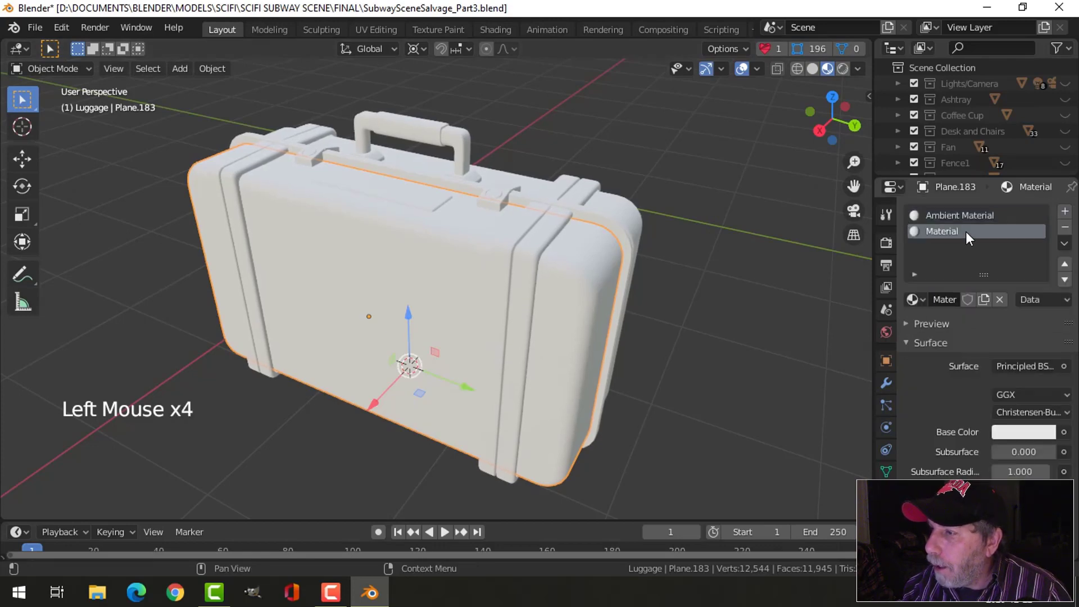
double_click(967, 232)
type("Luggage")
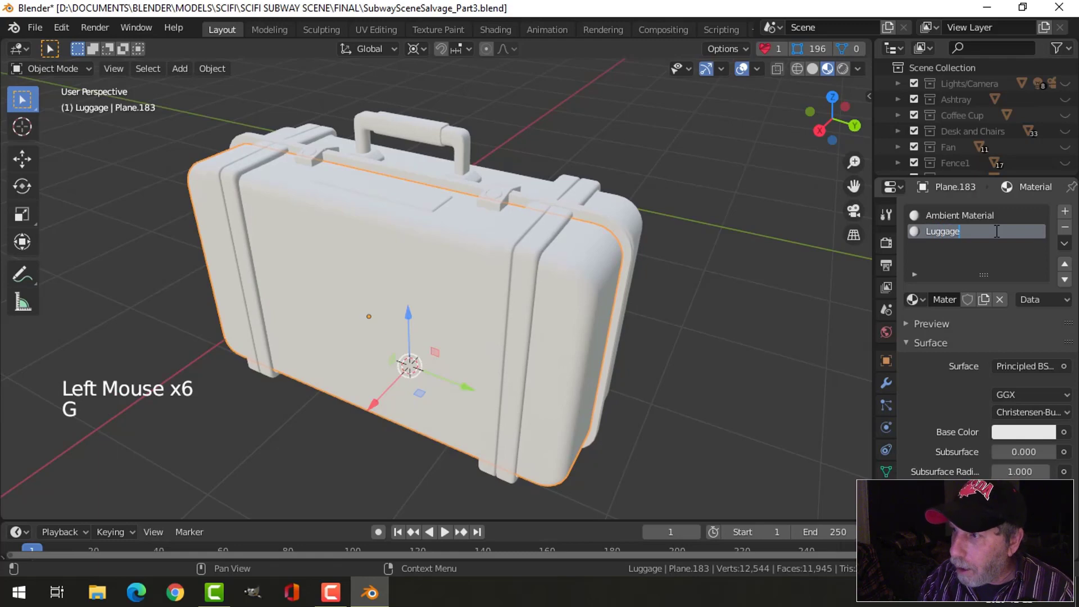
type("Side")
key("Return")
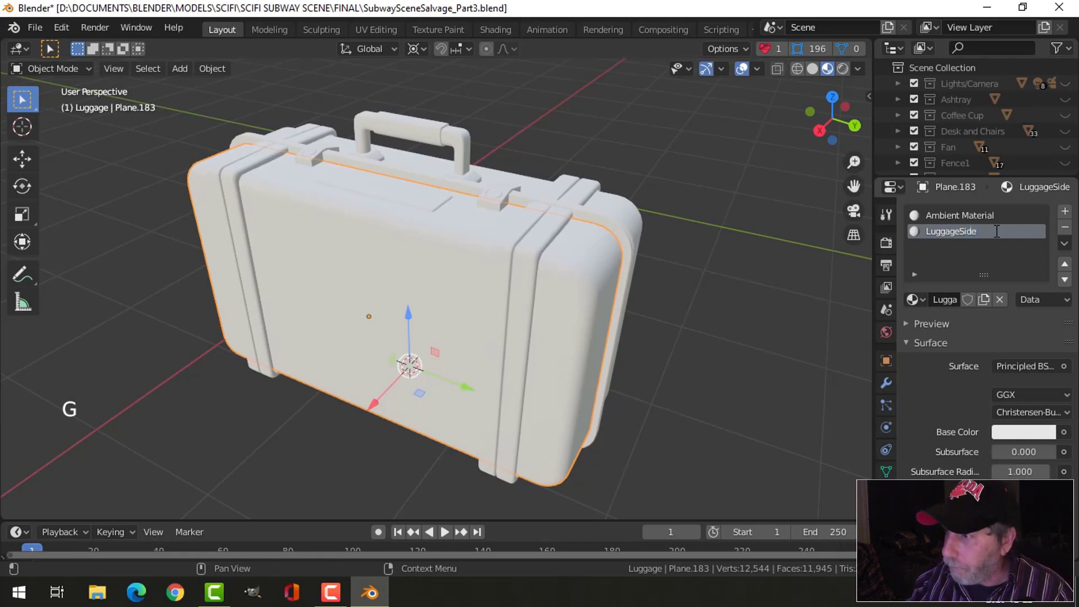
- Set the LuggageSide base colour to a dark brown with hue 0.082 and saturation 0.949
left_click(1017, 430)
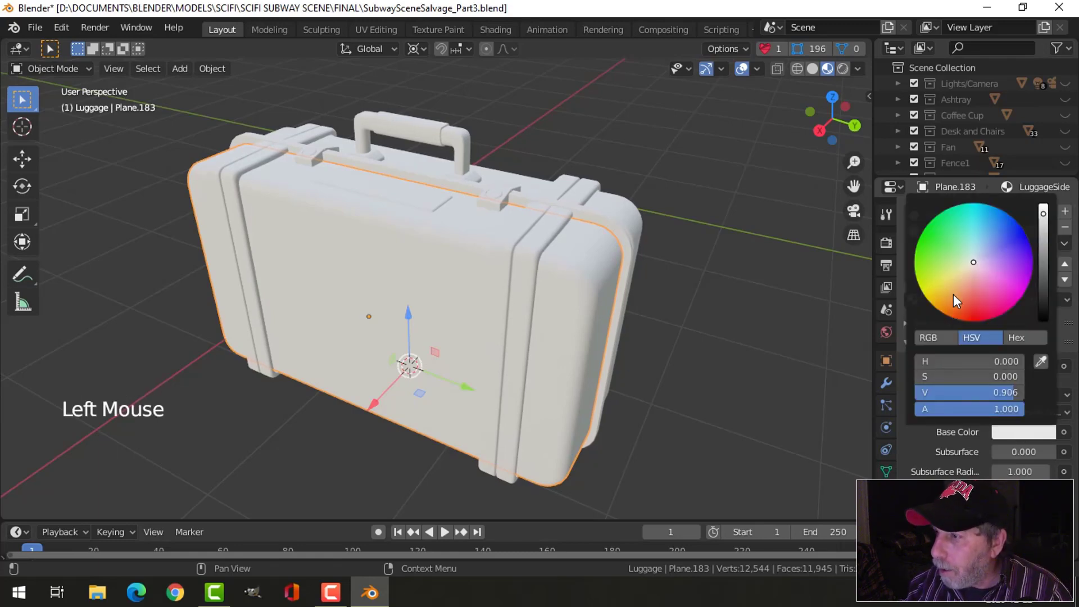
left_click_drag(953, 294, 938, 311)
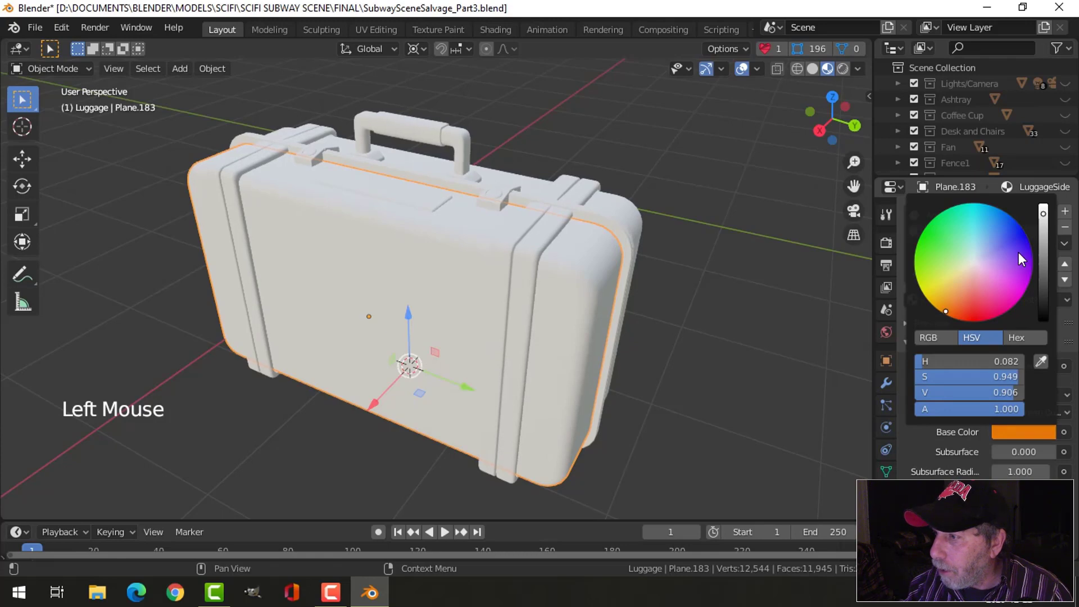
left_click_drag(1043, 214, 1042, 287)
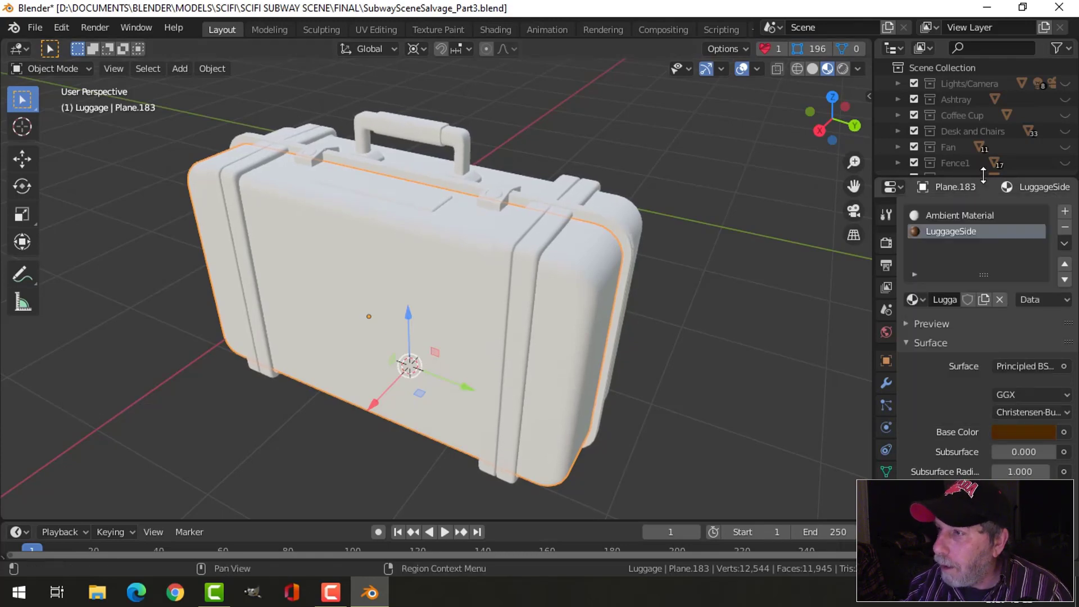
- Assign LuggageSide to all faces of the label-plate half and return to Object Mode
key("Tab")
key("a")
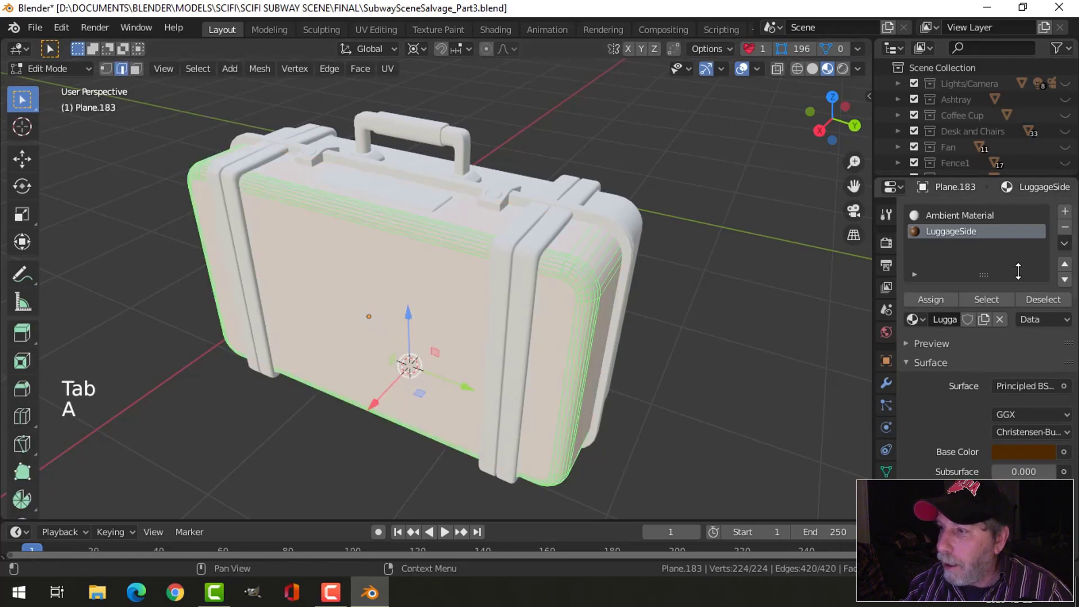
left_click(950, 297)
key("Tab")
- Replace the material on the handle-side half of the case with the existing LuggageSide material and deselect it
middle_click_drag(726, 255, 466, 197)
left_click(466, 197)
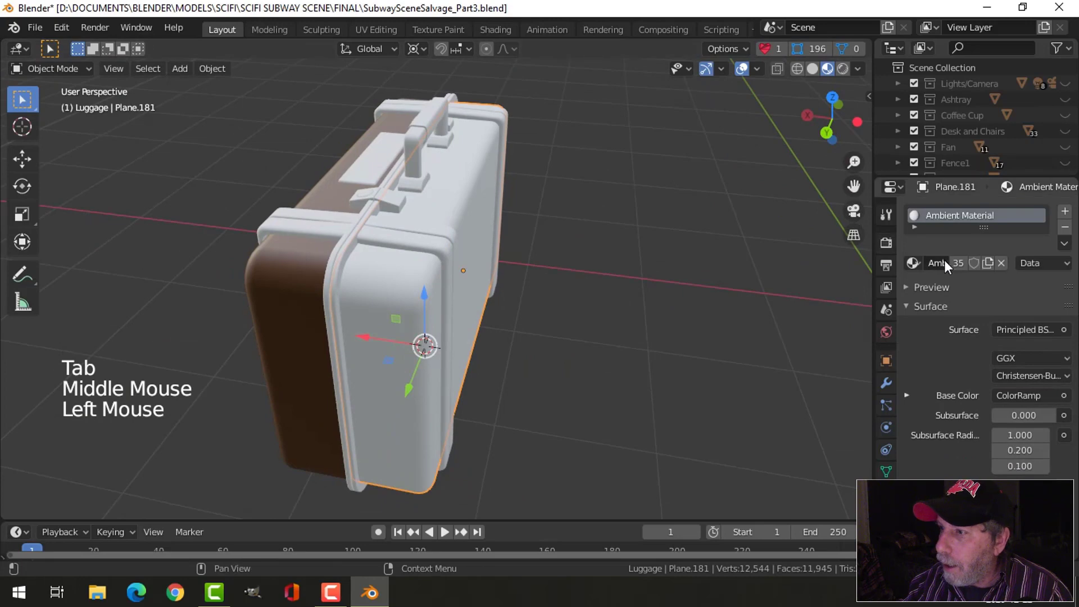
left_click(913, 263)
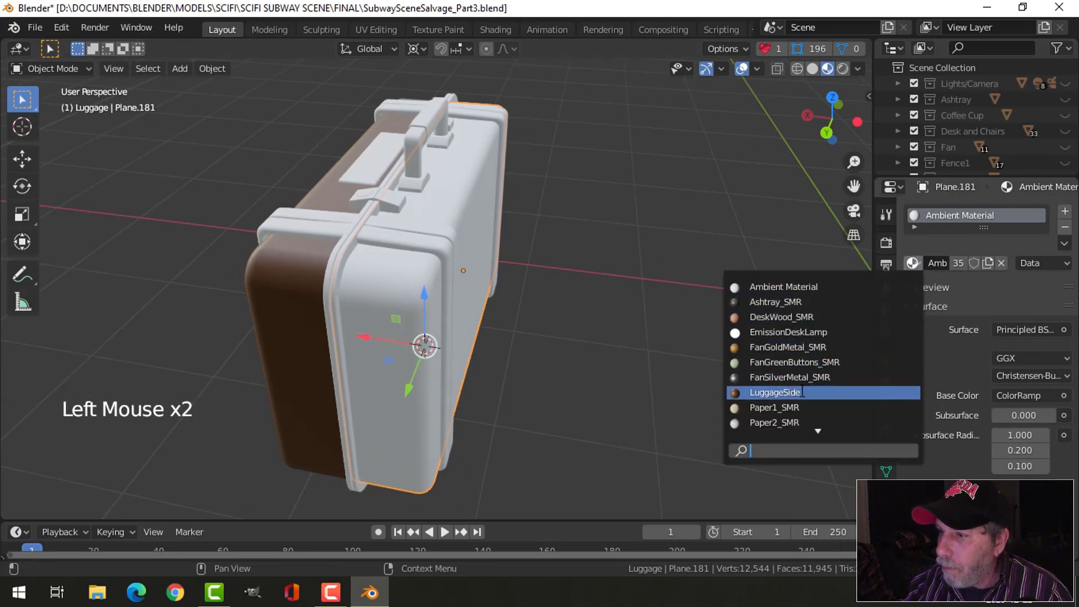
left_click(798, 392)
key("alt+a")
- Add a second material slot to the label-plate-side straps with a new material named LuggageTrim
middle_click_drag(610, 271, 687, 266)
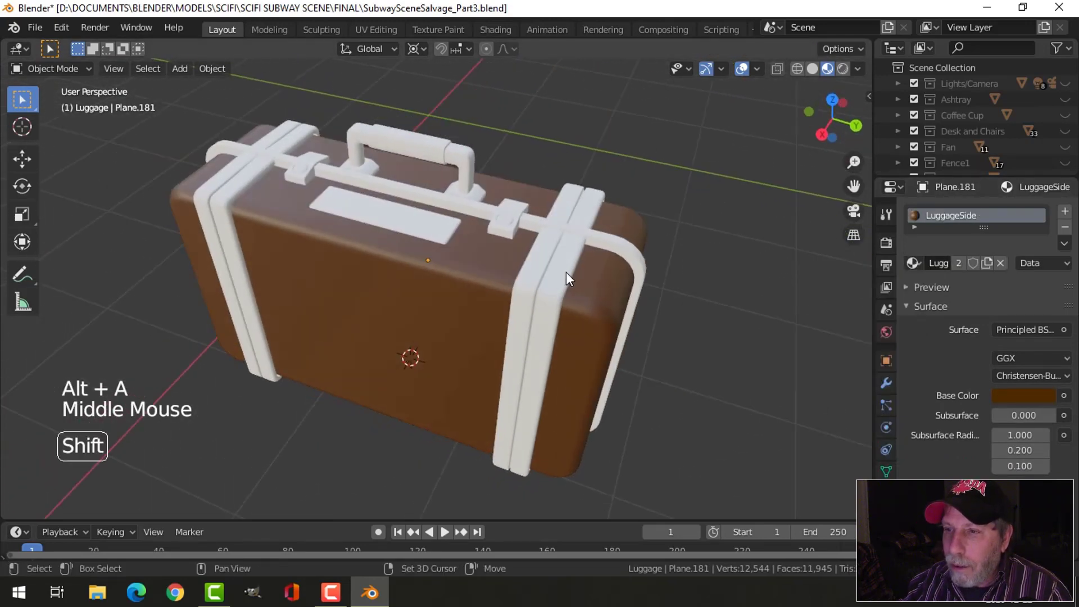
middle_click_drag(564, 277, 567, 244, "shift")
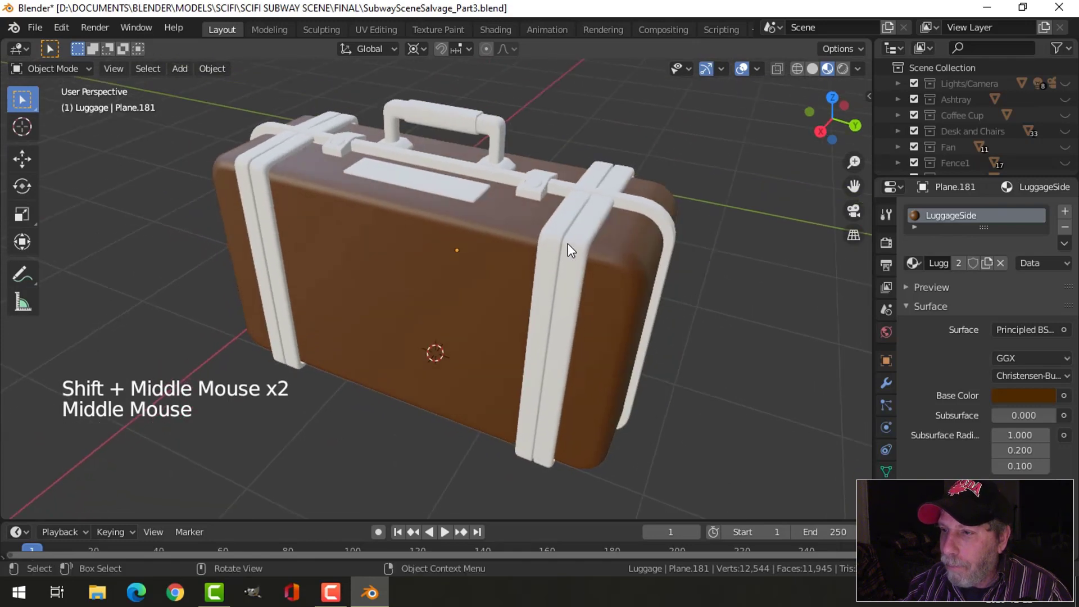
left_click(568, 244)
left_click(1063, 212)
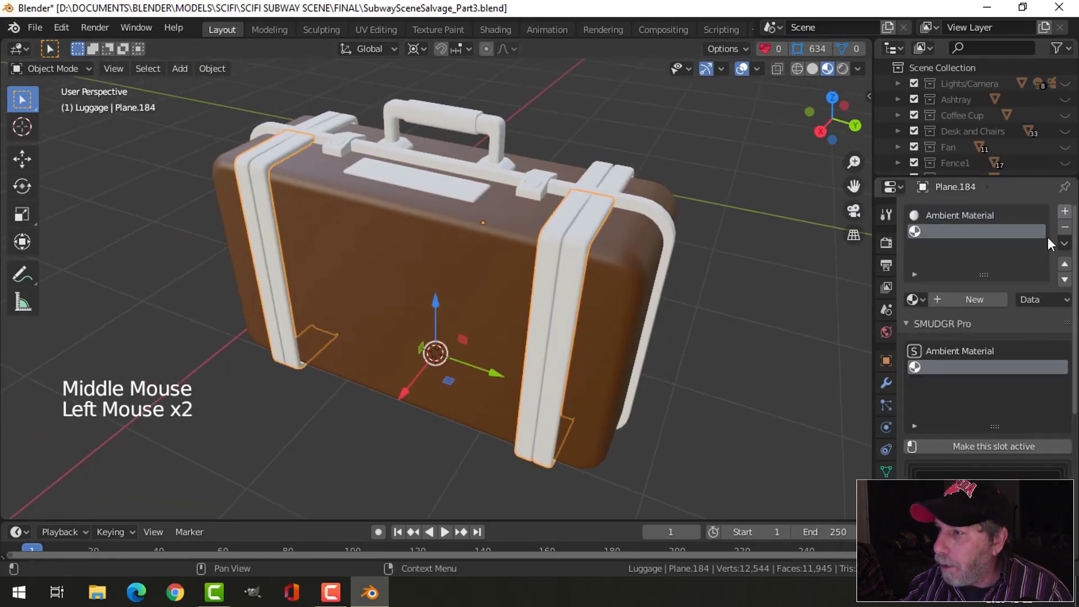
left_click(965, 299)
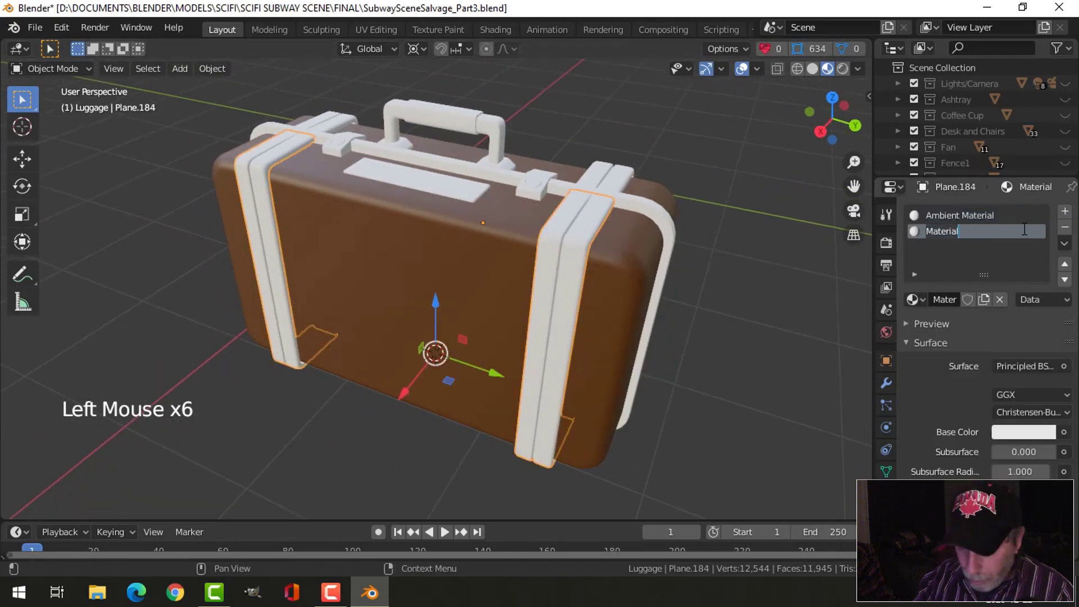
type("LuggageTrim")
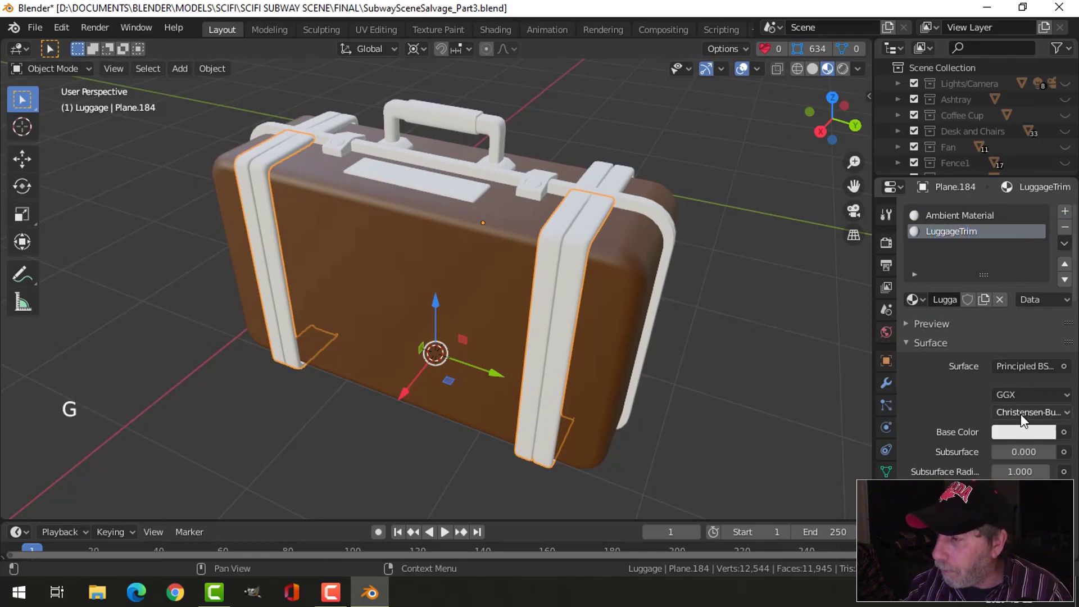
- Darken the LuggageTrim base colour to near black and assign the material to all faces of the label-plate-side straps
left_click(1020, 426)
left_click_drag(1040, 275, 1042, 304)
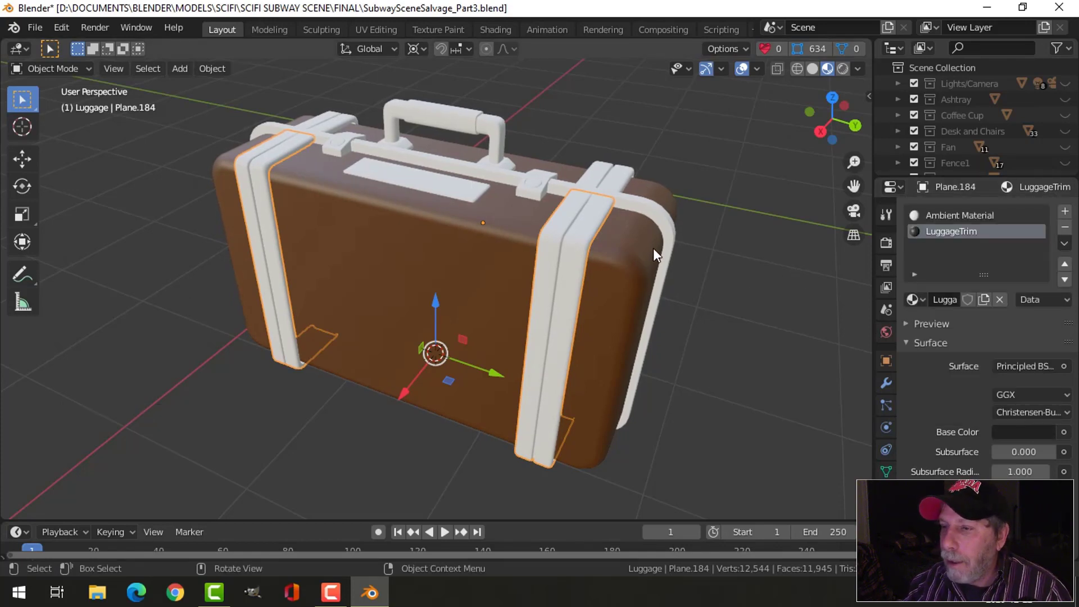
key("Tab")
key("a")
left_click(903, 296)
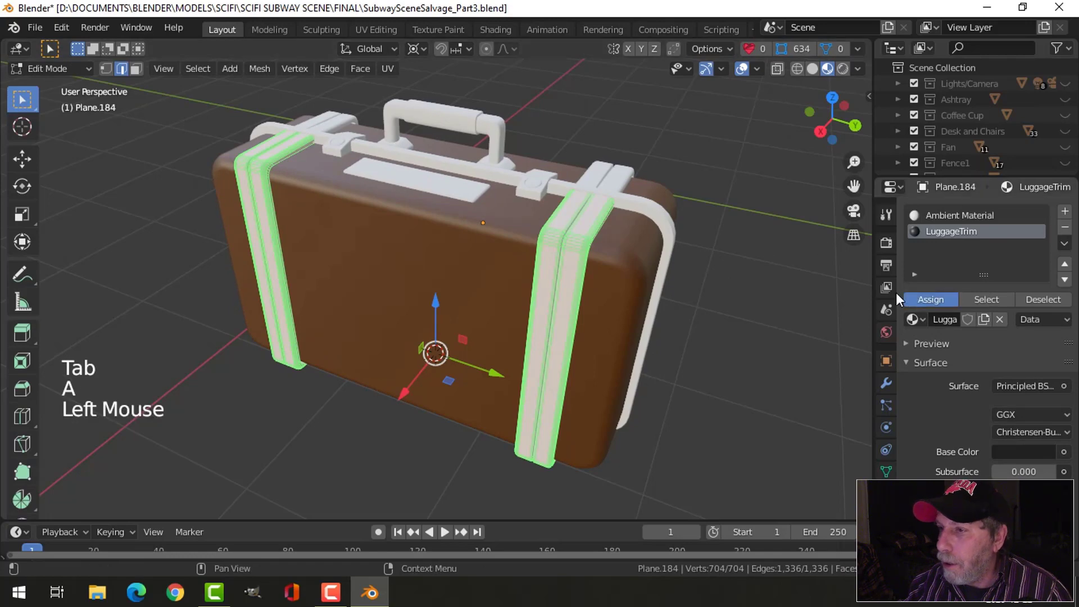
key("Tab")
- Replace the material on the handle-side straps with the existing LuggageTrim material and deselect them
middle_click_drag(734, 244, 582, 245)
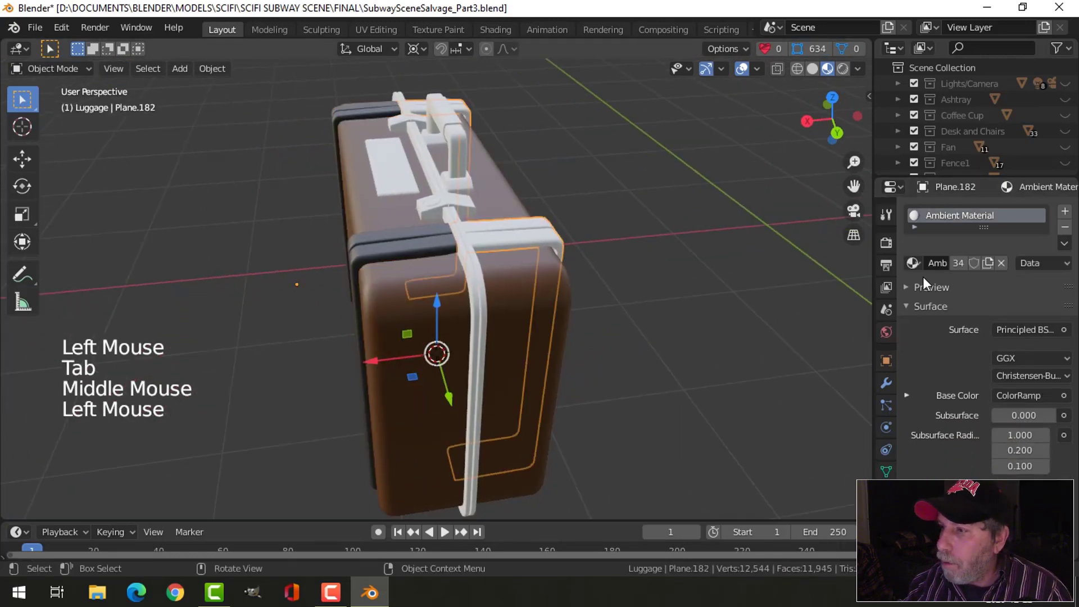
left_click(915, 263)
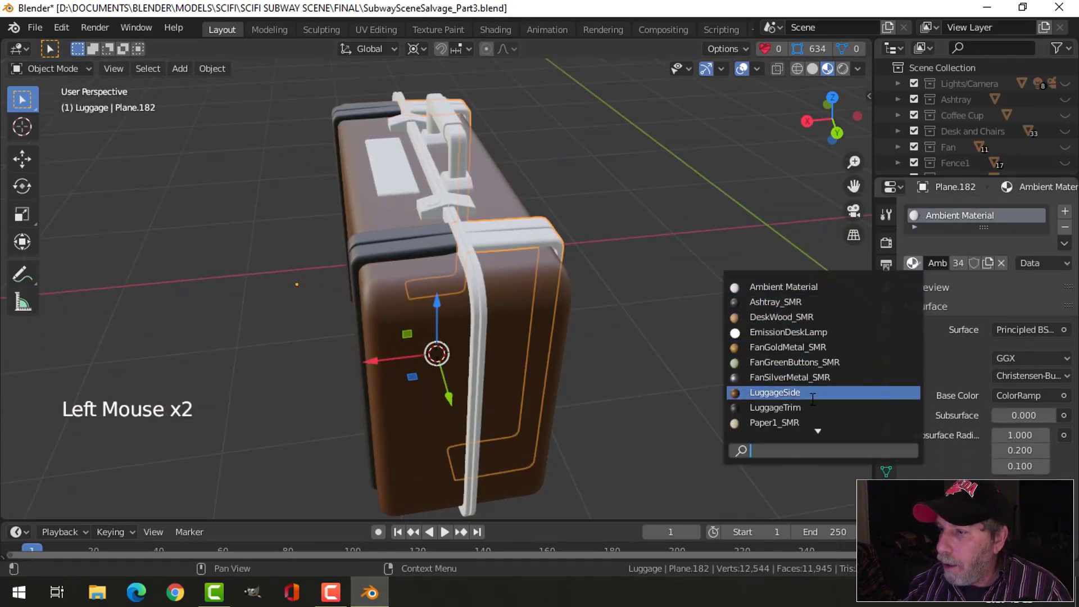
left_click(775, 407)
key("alt+a")
- Apply subdivision level 1 to each of the two rim strips running around the suitcase seam
middle_click_drag(735, 351, 413, 219)
scroll(406, 165, "up", 2)
left_click(406, 161)
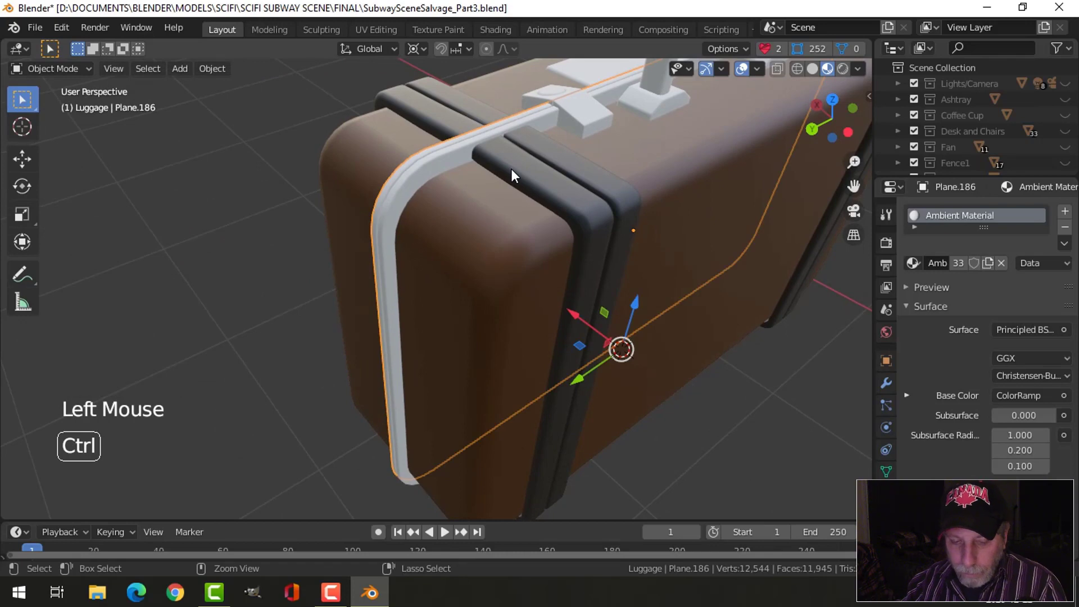
key("ctrl+1")
left_click(436, 170)
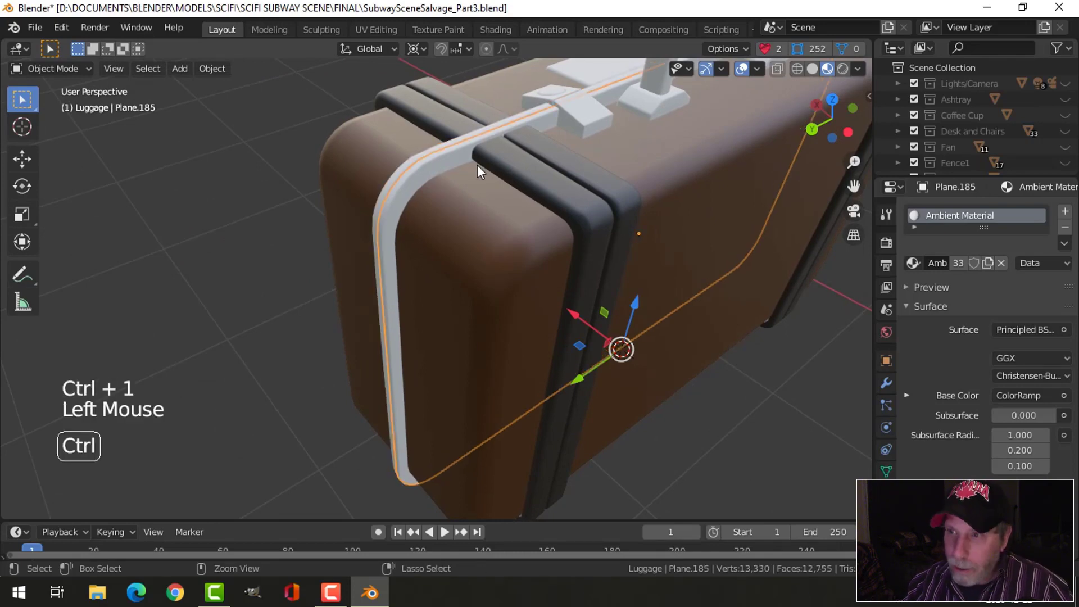
key("ctrl+1")
- Replace the material on both rim strips around the suitcase seam with LuggageTrim
left_click(912, 262)
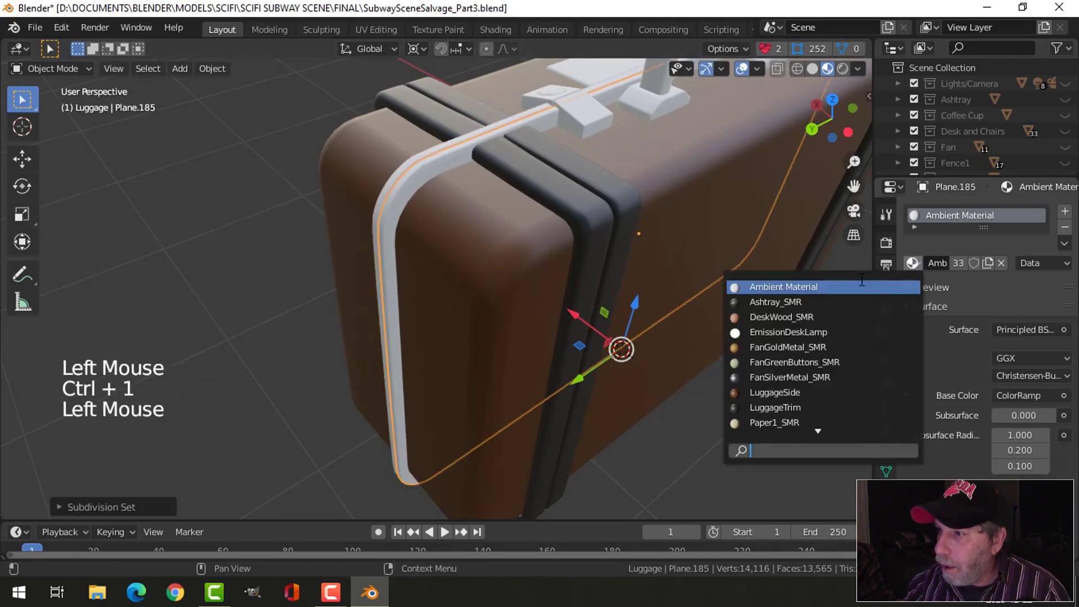
left_click(764, 394)
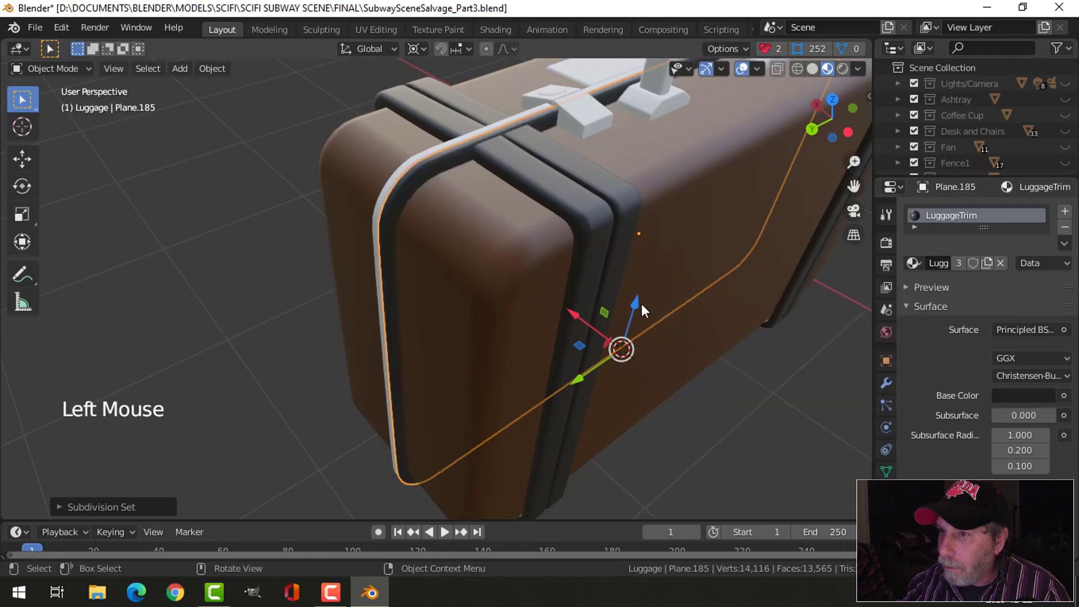
left_click(454, 140)
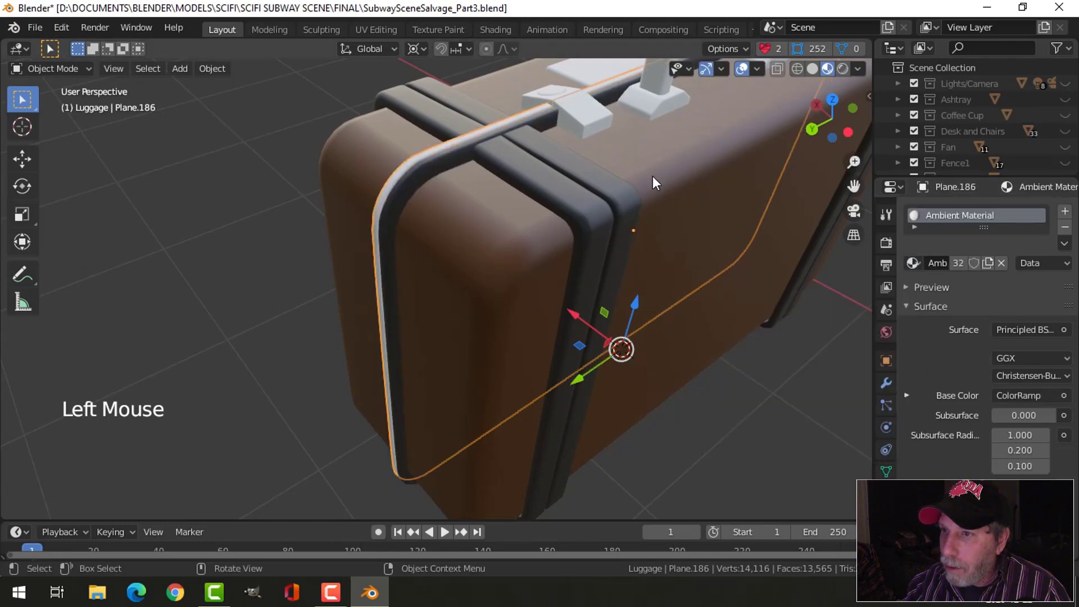
left_click(911, 263)
left_click(747, 393)
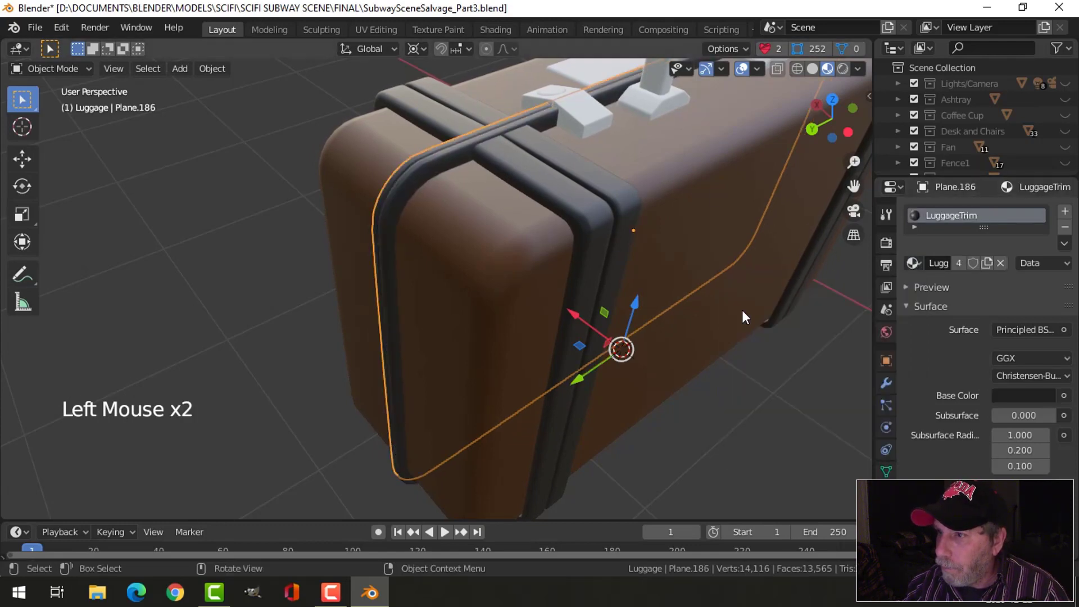
- Replace the material on the rear piece of the latch nearest the suitcase end with LuggageTrim
left_click(600, 118)
left_click(911, 263)
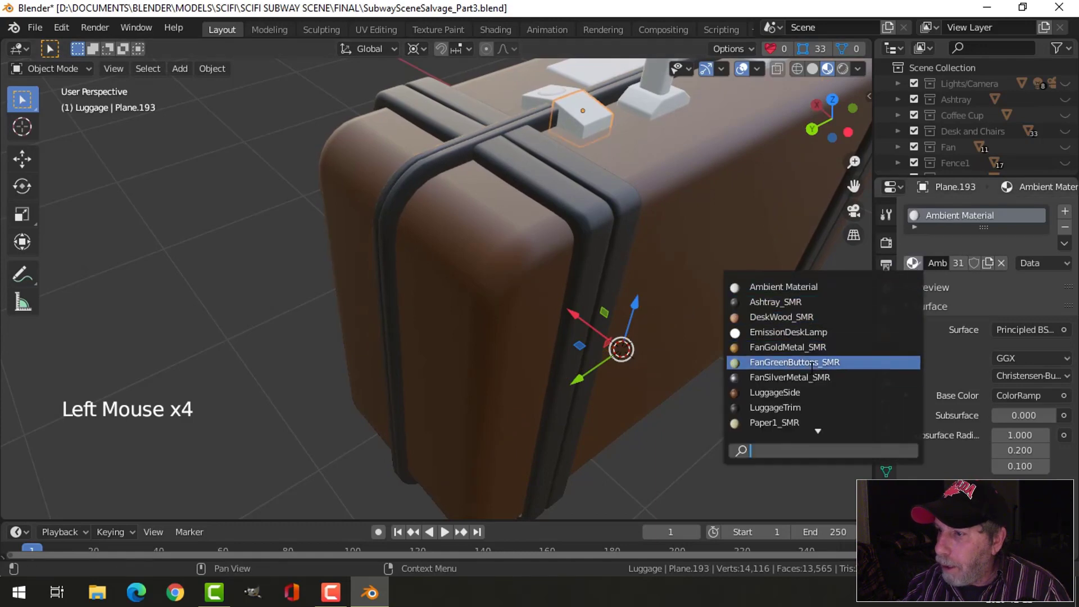
left_click(764, 405)
- Link the LuggageTrim material from that latch piece to the remaining pieces of both latches and deselect everything
middle_click_drag(573, 170, 618, 278)
scroll(589, 217, "up", 2)
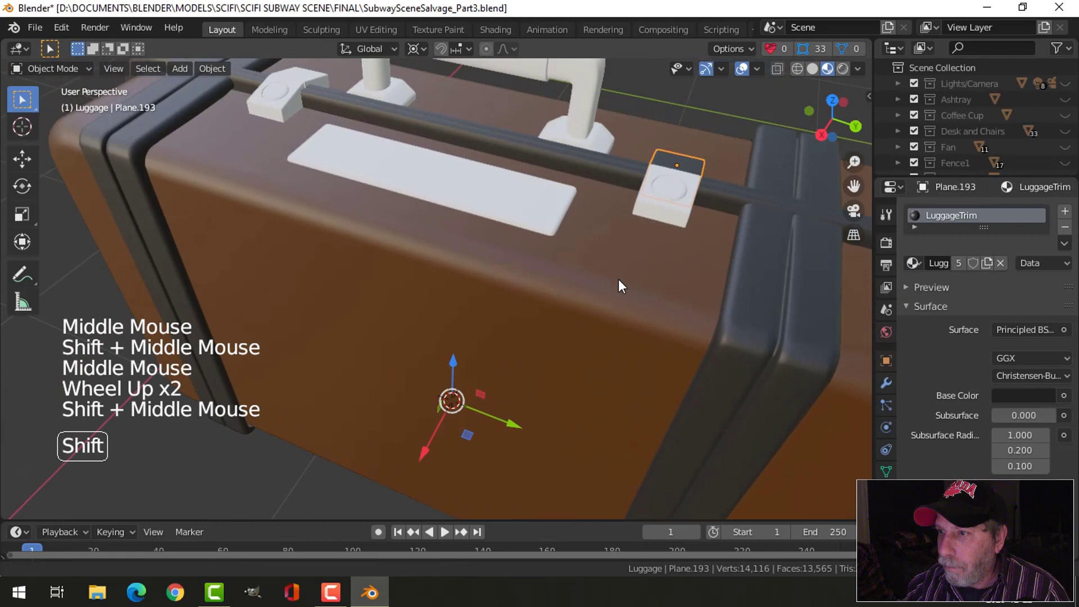
left_click(671, 209)
left_click(270, 104, "shift")
left_click(308, 73, "shift")
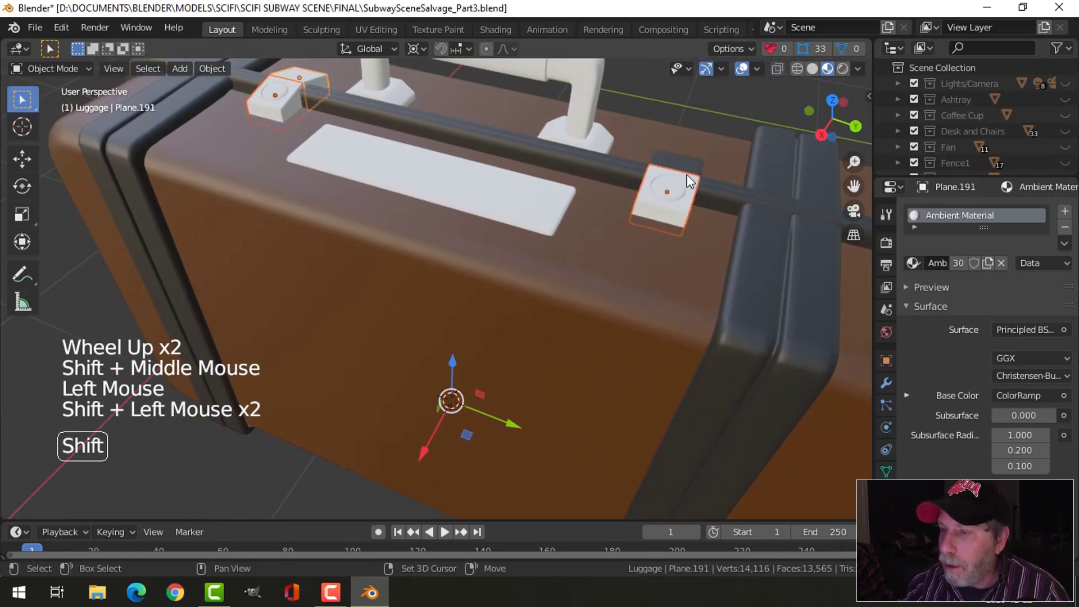
left_click(683, 161, "shift")
key("ctrl+l")
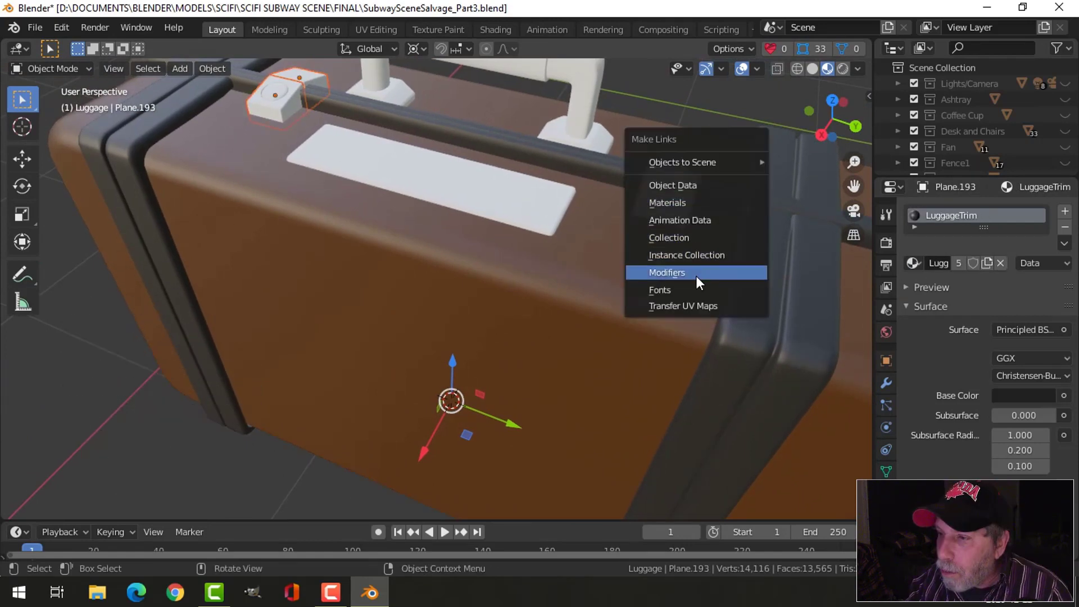
left_click(674, 203)
key("alt+a")
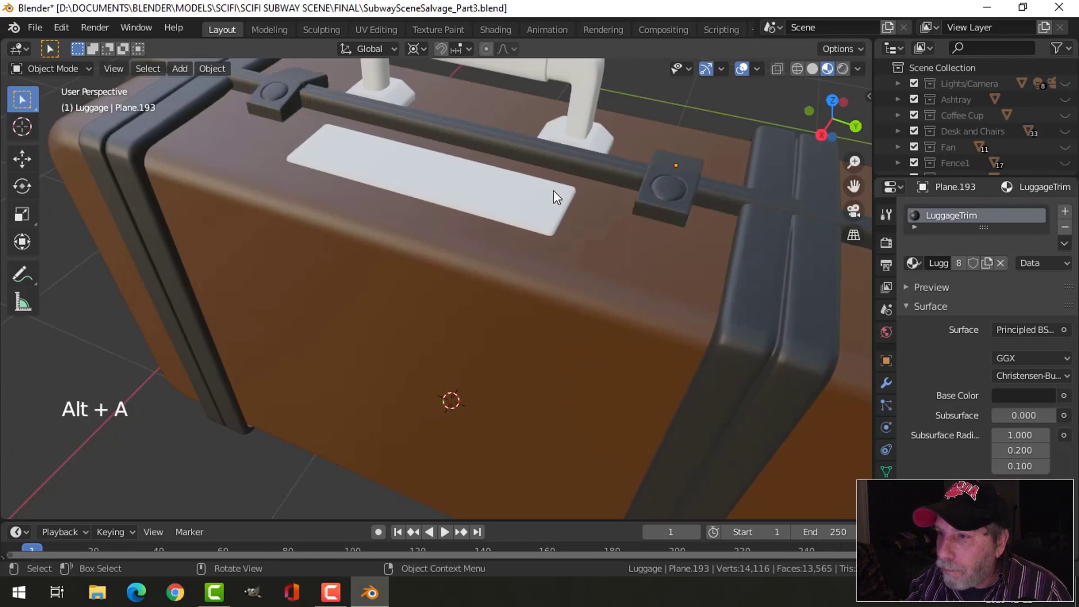
- Link the LuggageTrim material from the latch piece to the handle and its mounts, then deselect all
left_click(591, 116)
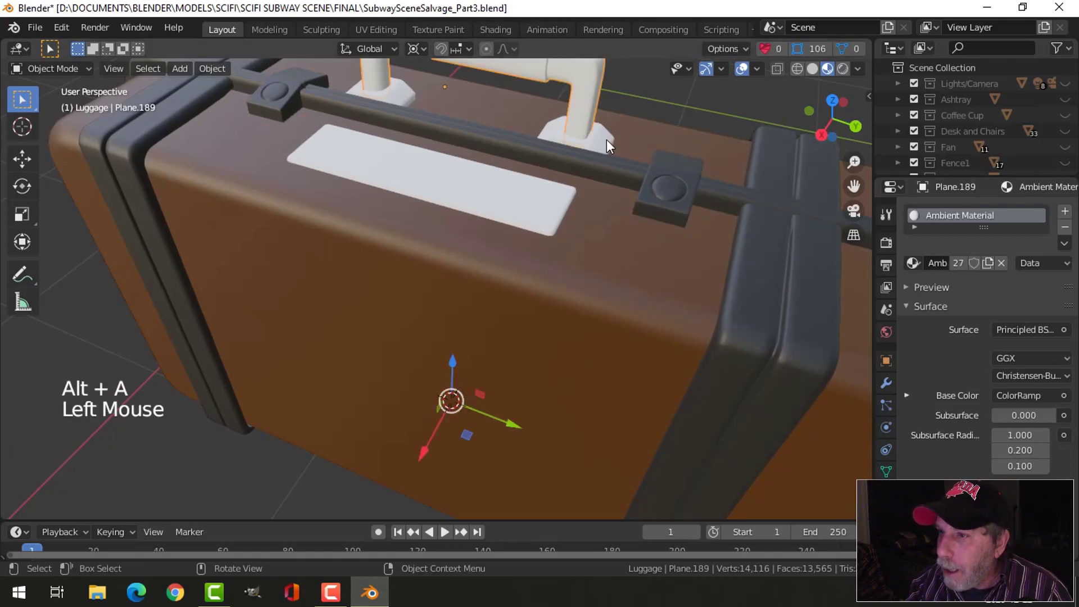
left_click(666, 160, "shift")
left_click(674, 161, "shift")
key("ctrl+l")
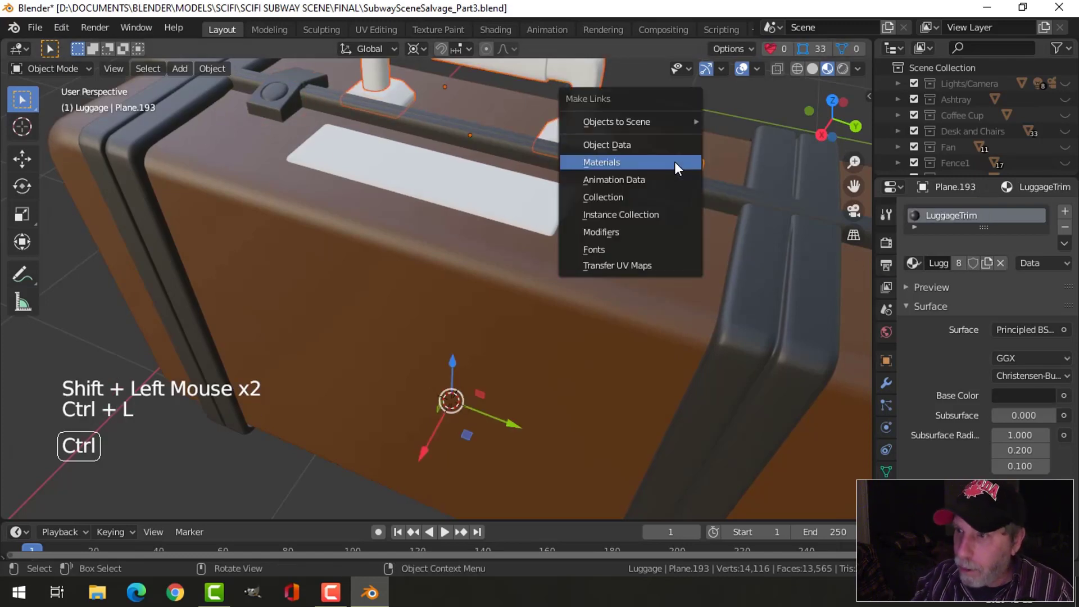
left_click(674, 160)
key("alt+a")
- Scale the label plate's whole mesh down along the Y axis to shorten it
scroll(618, 161, "down", 1)
middle_click_drag(584, 164, 601, 213, "shift")
left_click(524, 210)
key("Tab")
key("a")
scroll(601, 291, "up", 1)
key("s")
key("y")
left_click(590, 277)
key("Tab")
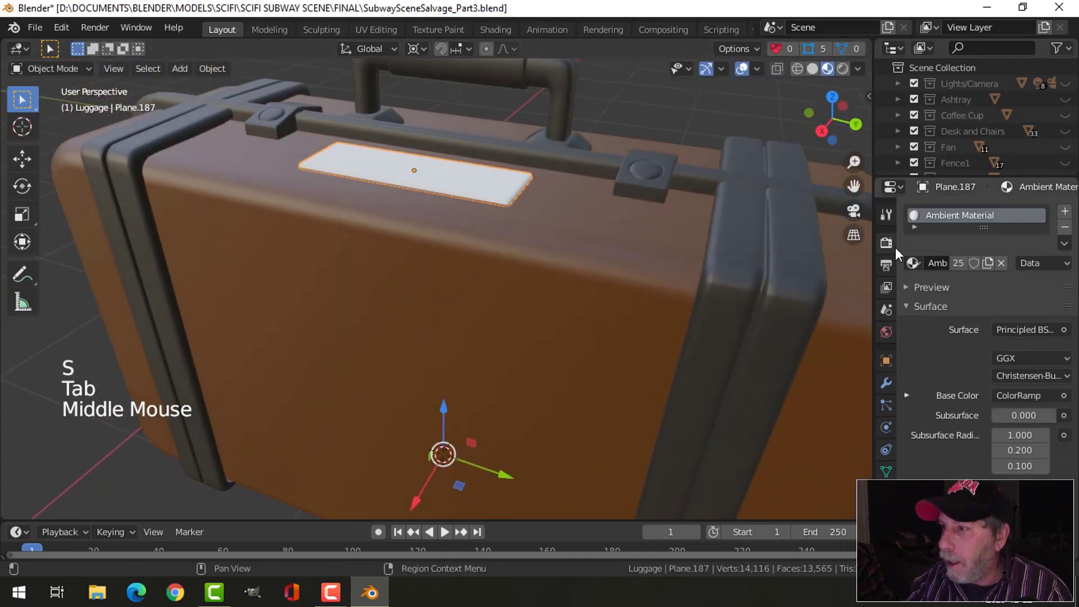
- Replace the material on the label plate with LuggageSide and deselect it
left_click(911, 261)
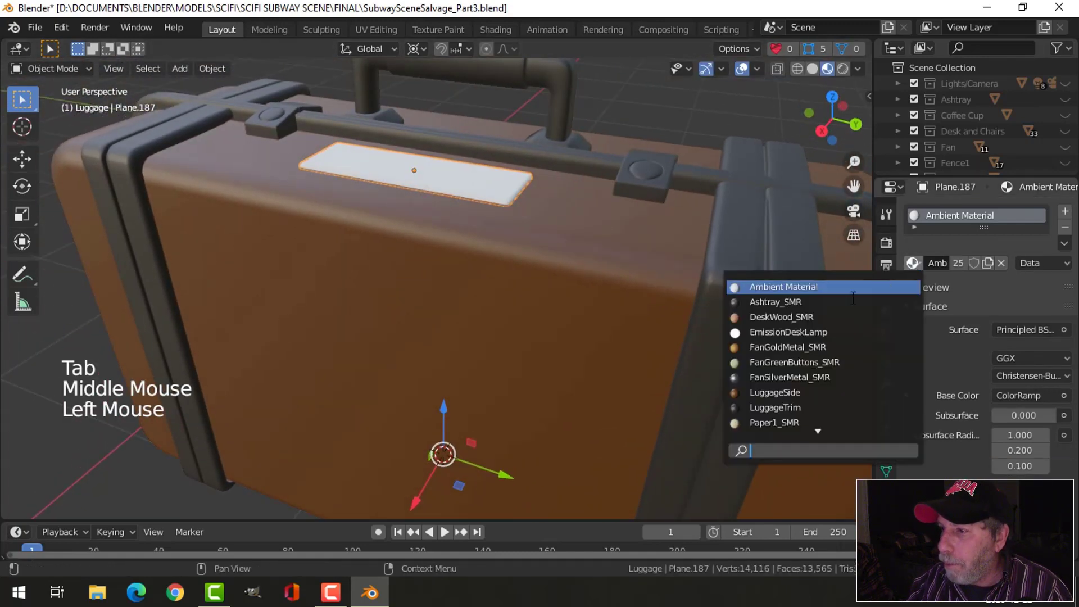
left_click(787, 393)
key("alt+a")
- Add a second material slot with LuggageSide to the handle and assign it to the faces of the central grip
middle_click_drag(649, 226, 513, 217)
scroll(638, 263, "down", 3)
scroll(565, 242, "up", 2)
left_click(495, 180)
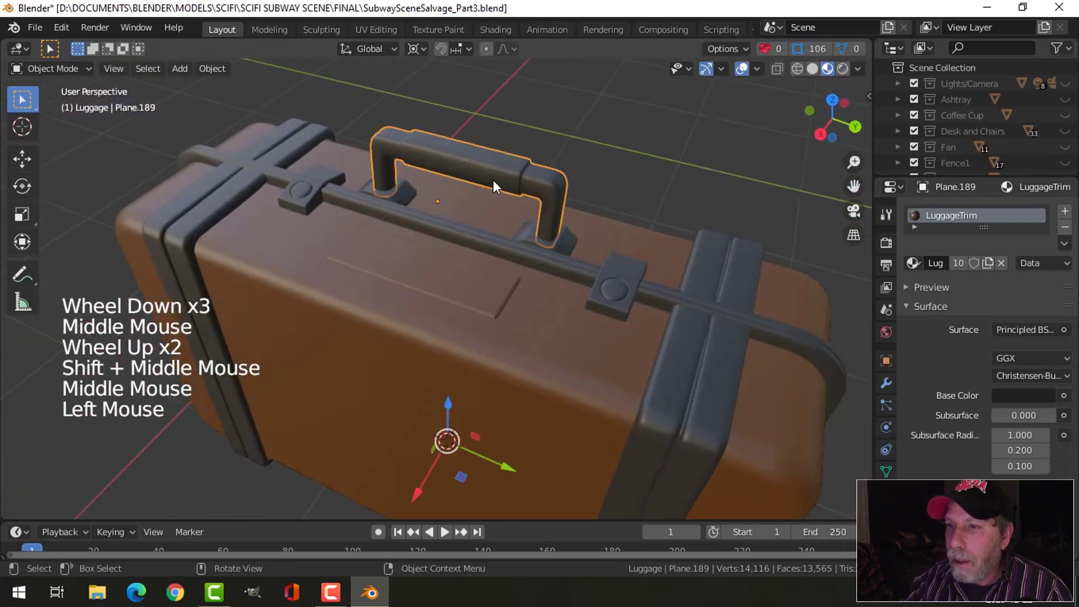
key("Tab")
middle_click_drag(461, 176, 489, 234, "shift")
key("3")
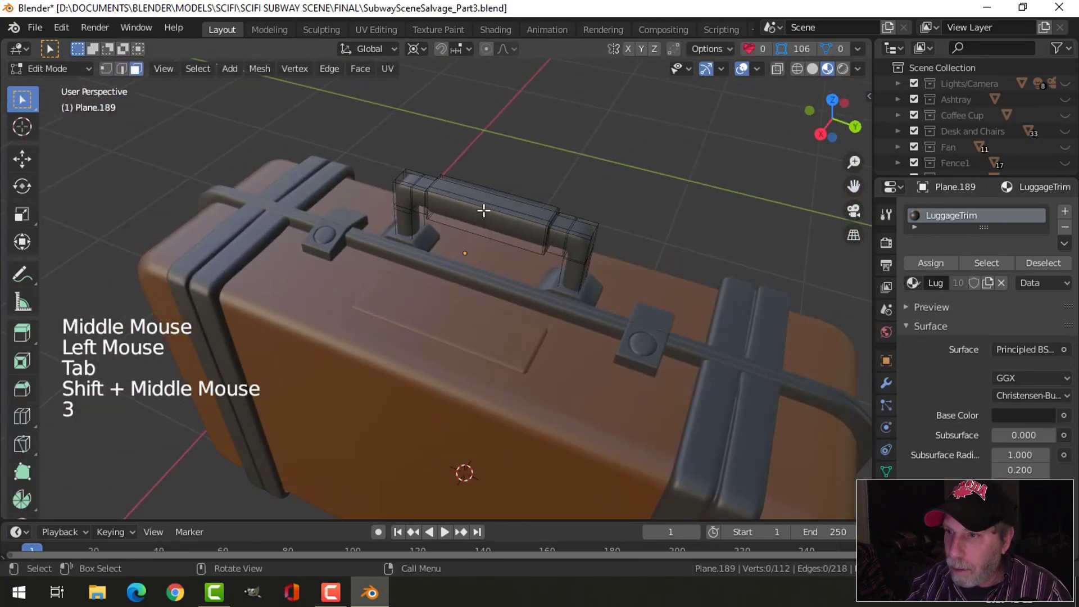
left_click(482, 214, "alt+shift")
key("ctrl+KP_Add")
key("ctrl+KP_Add")
key("ctrl+KP_Add")
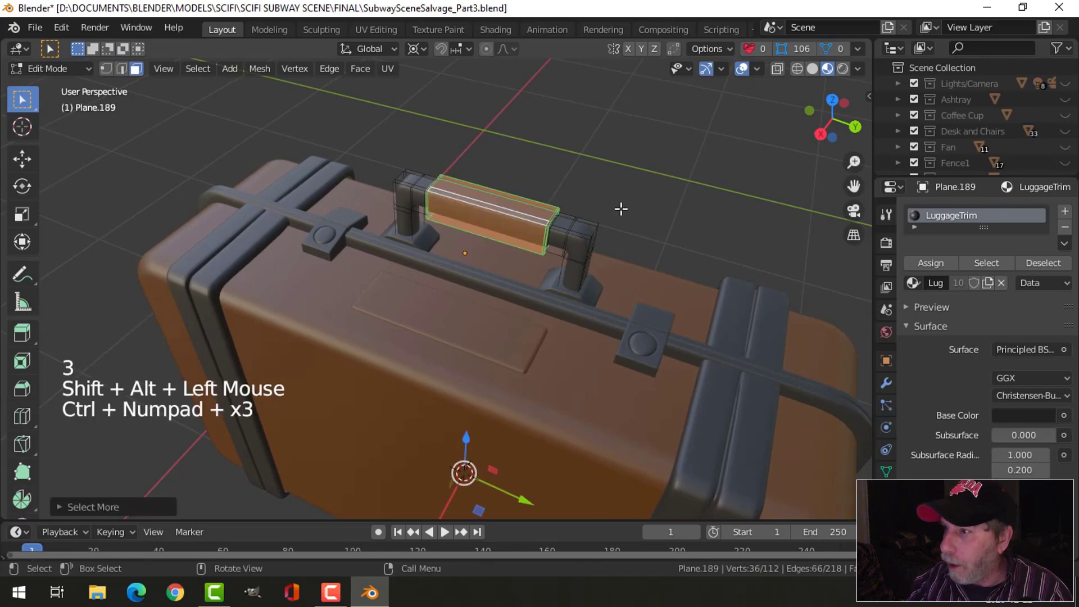
left_click(1064, 211)
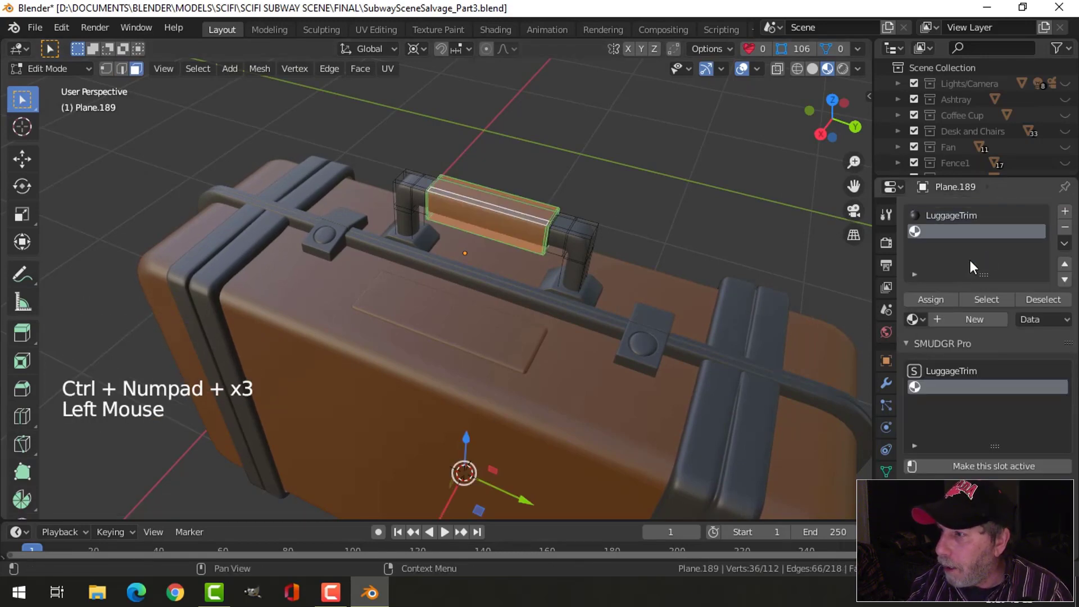
left_click(913, 319)
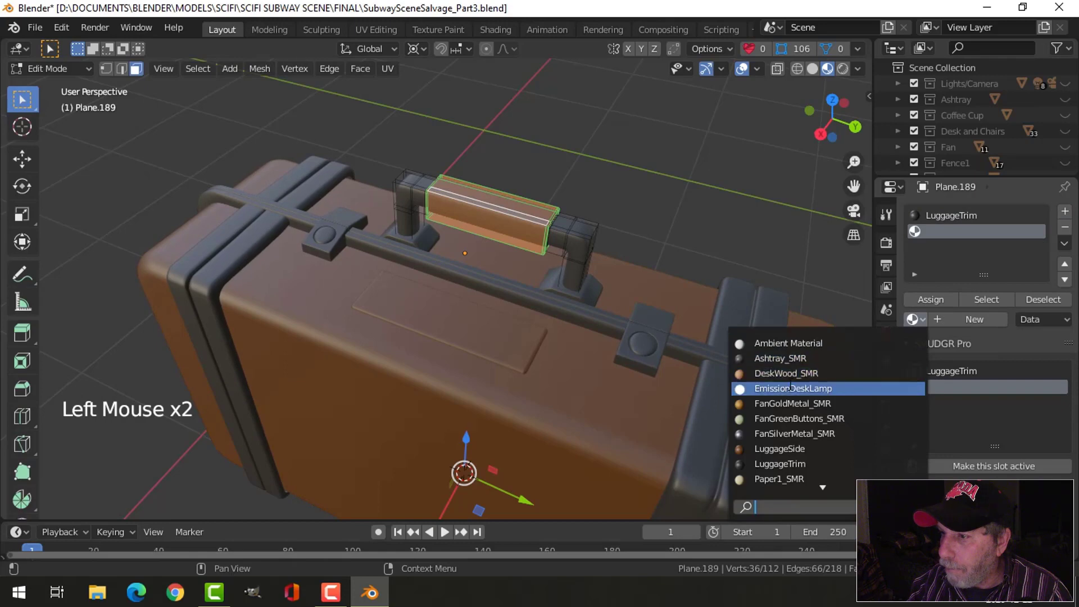
left_click(782, 448)
left_click(930, 299)
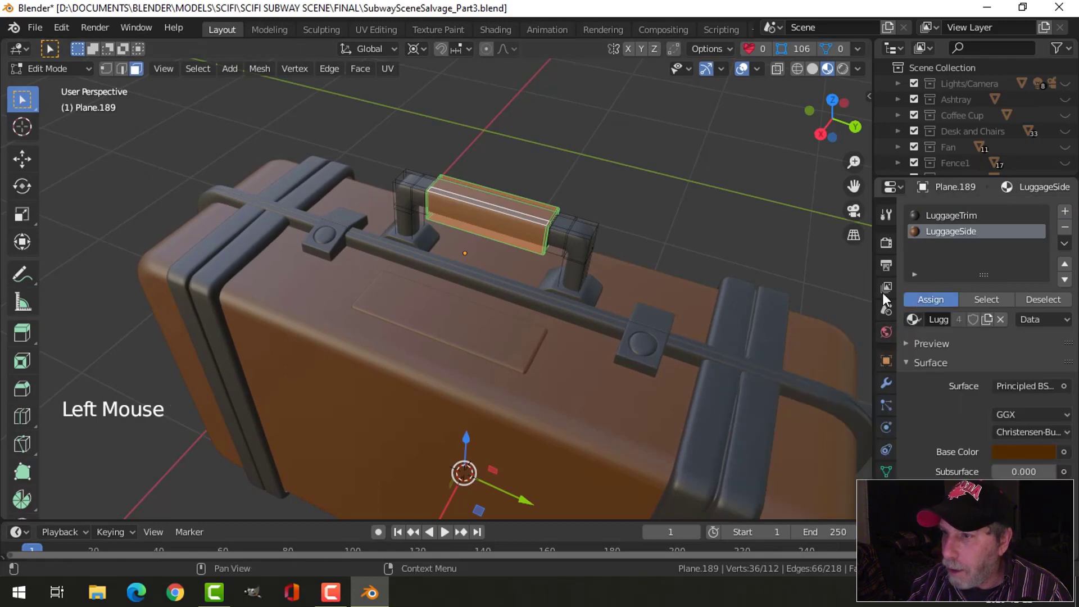
key("alt+a")
key("Tab")
scroll(707, 271, "down", 2)
key("alt+a")
- Replace the material on one of the suitcase's feet with FanSilverMetal_SMR
middle_click_drag(686, 309, 494, 254)
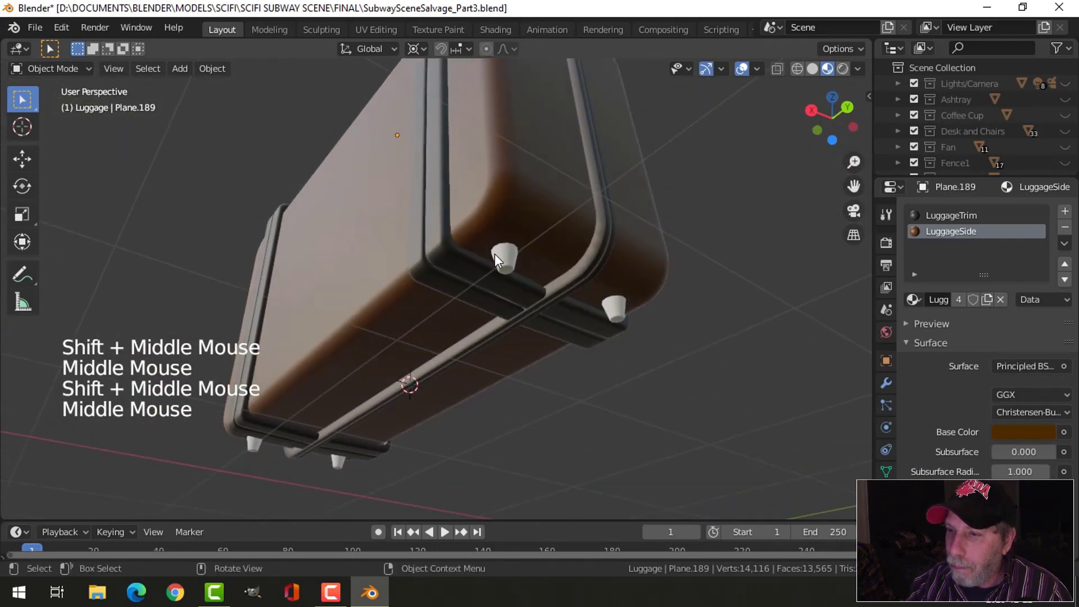
left_click(493, 252)
left_click(914, 264)
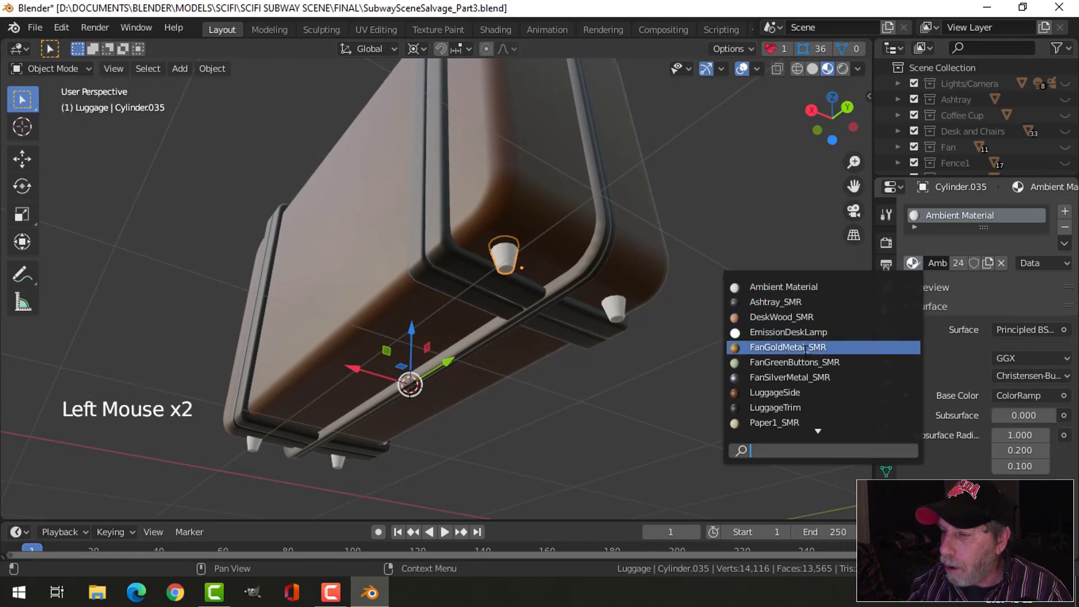
left_click(805, 377)
- Link the FanSilverMetal_SMR material from that foot to the other three feet and deselect all
left_click(614, 305)
middle_click_drag(542, 343, 612, 282)
left_click(233, 287, "shift")
left_click(274, 364, "shift")
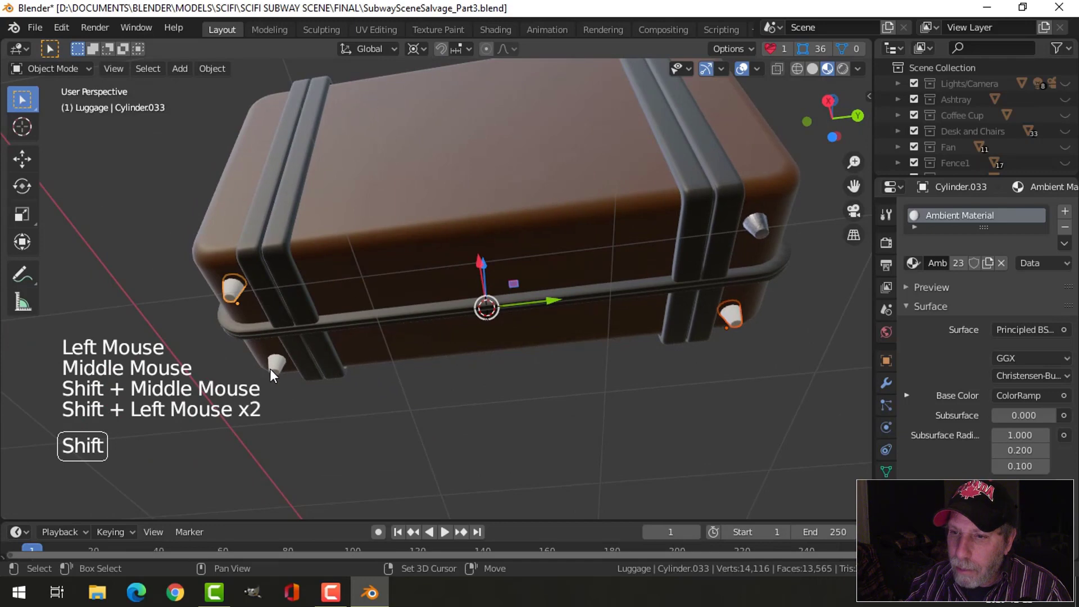
left_click(754, 234, "shift")
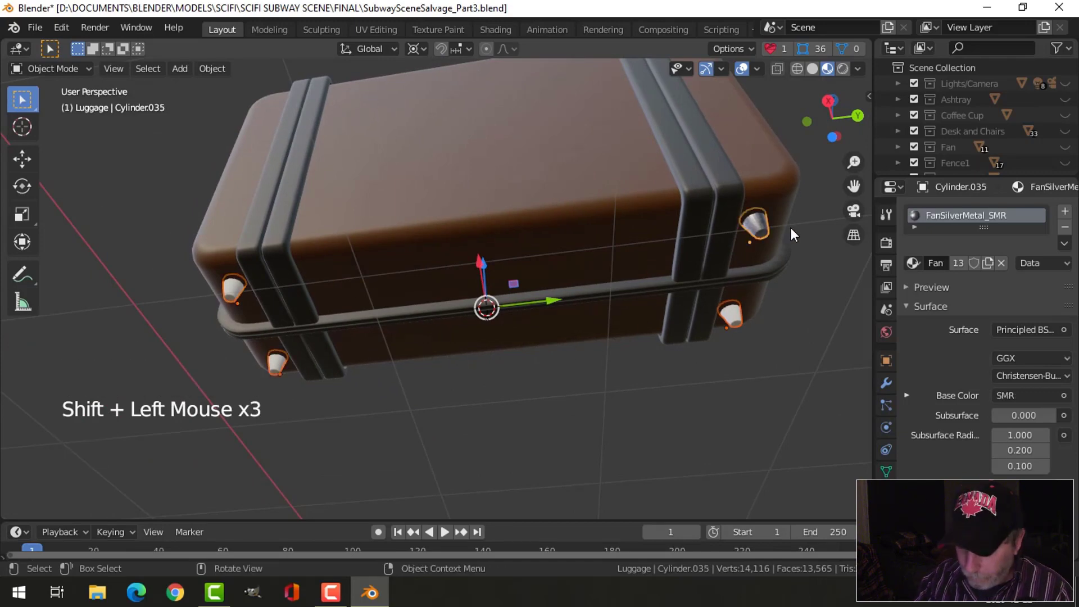
key("ctrl+l")
left_click(790, 227)
key("alt+a")
- Return to a view of the whole upright suitcase and save the file
scroll(562, 214, "down", 2)
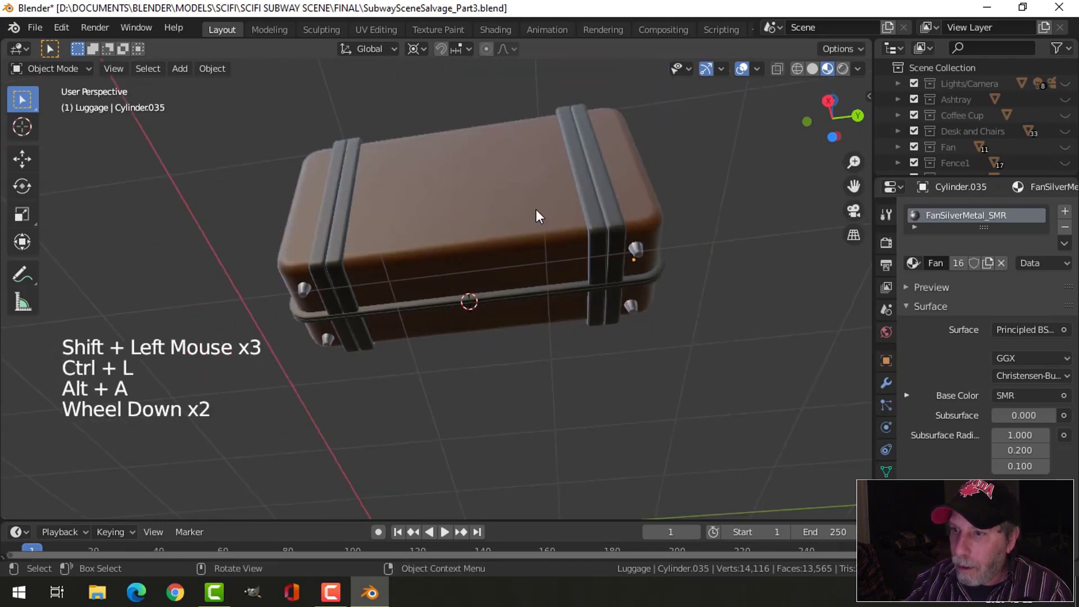
middle_click_drag(535, 209, 564, 303)
key("ctrl+s")
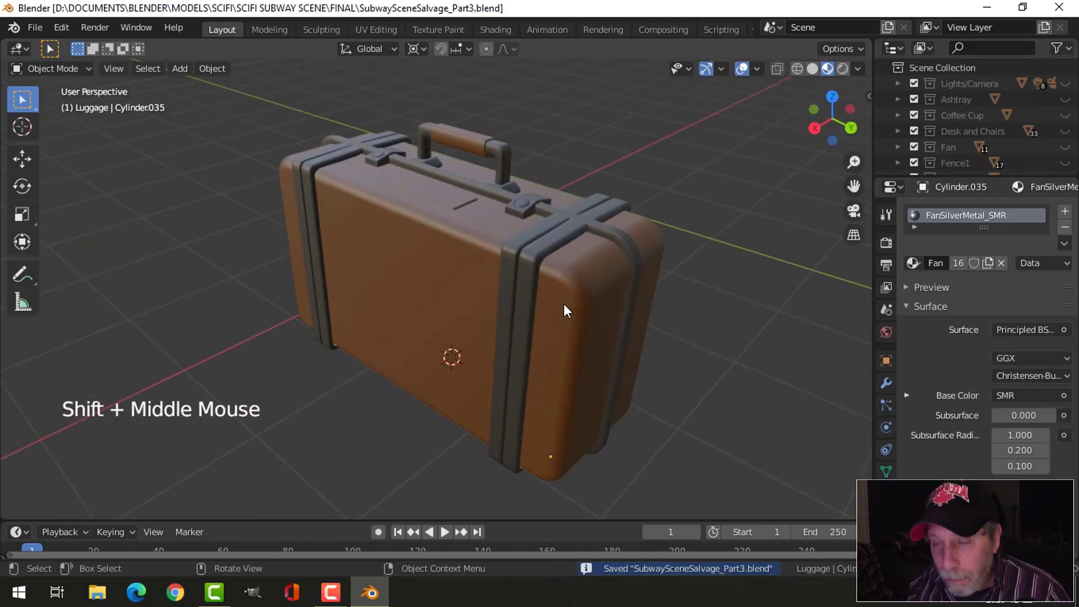
middle_click_drag(599, 301, 631, 302)
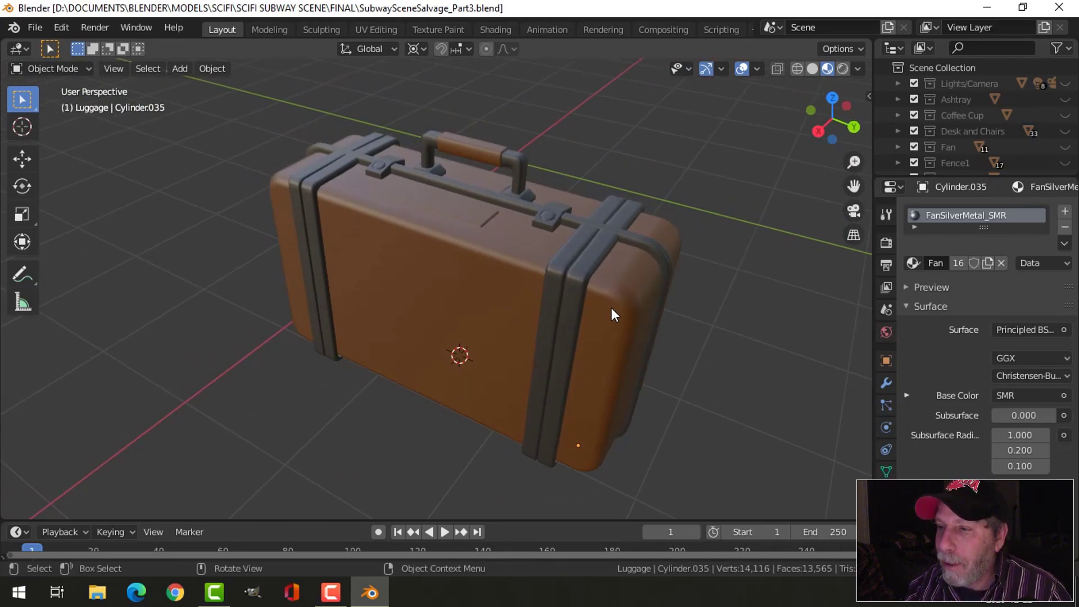
mouse_move(637, 308)
middle_mouse_down()
mouse_move(570, 310)
mouse_move(588, 326)
mouse_move(575, 305)
mouse_move(628, 300)
middle_mouse_up()
scroll(589, 316, "up", 2)
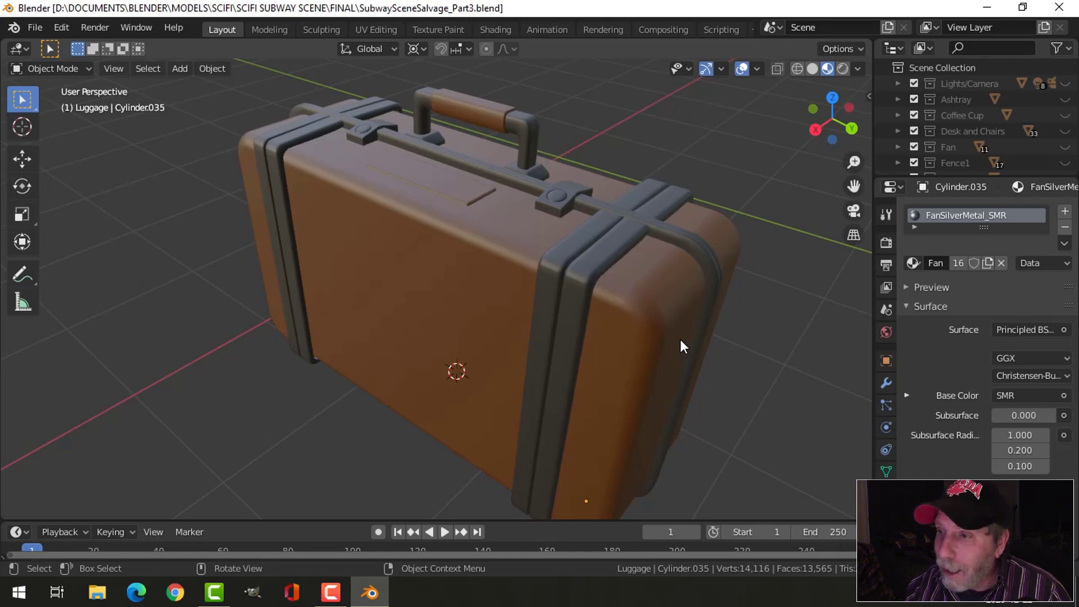
middle_click_drag(680, 340, 655, 360)
scroll(655, 372, "down", 2)
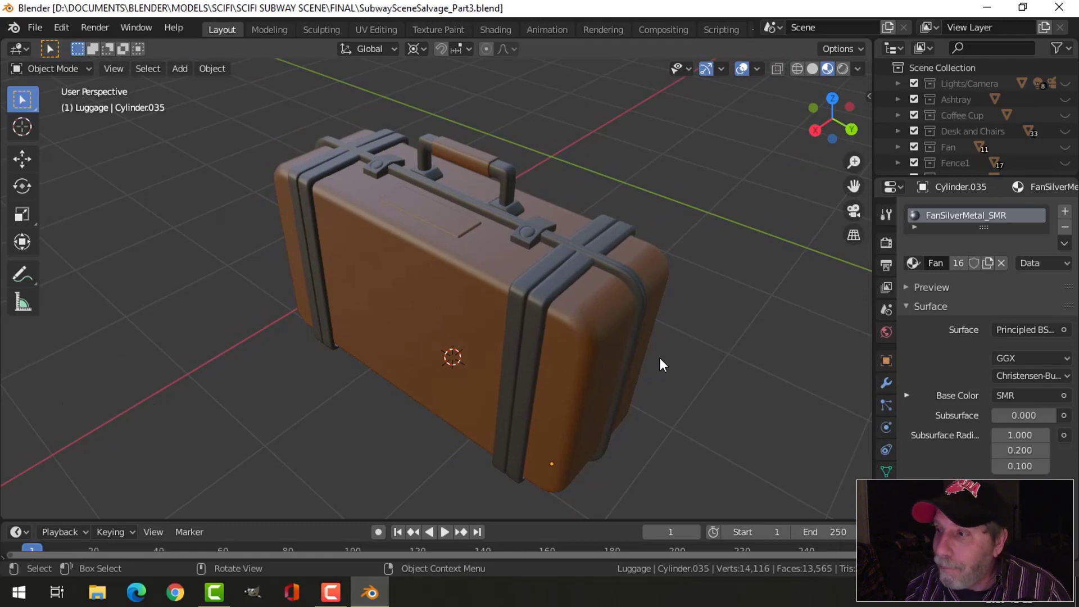
mouse_move(660, 358)
middle_mouse_down()
mouse_move(655, 332)
mouse_move(661, 339)
middle_mouse_up()
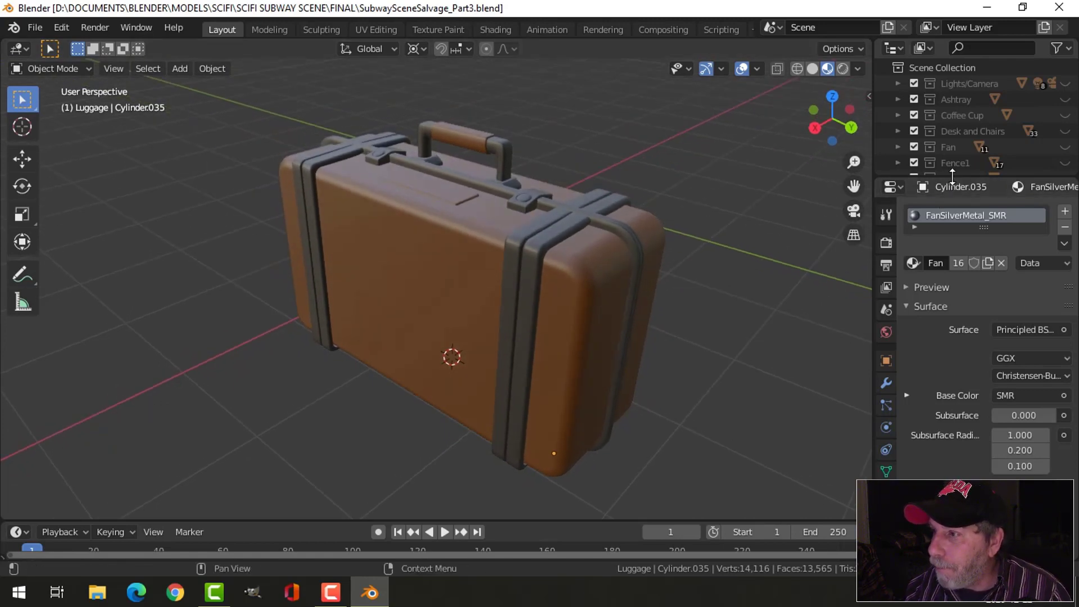
- Make the Properties editor taller and select the label-plate-side half of the suitcase body
left_click_drag(952, 178, 953, 127)
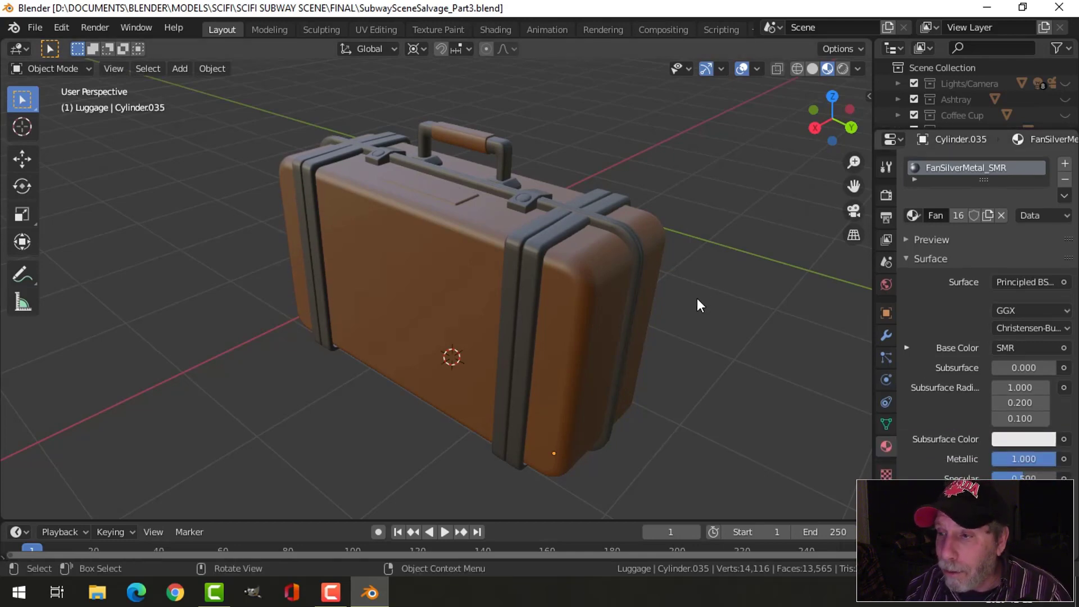
scroll(697, 297, "up", 2)
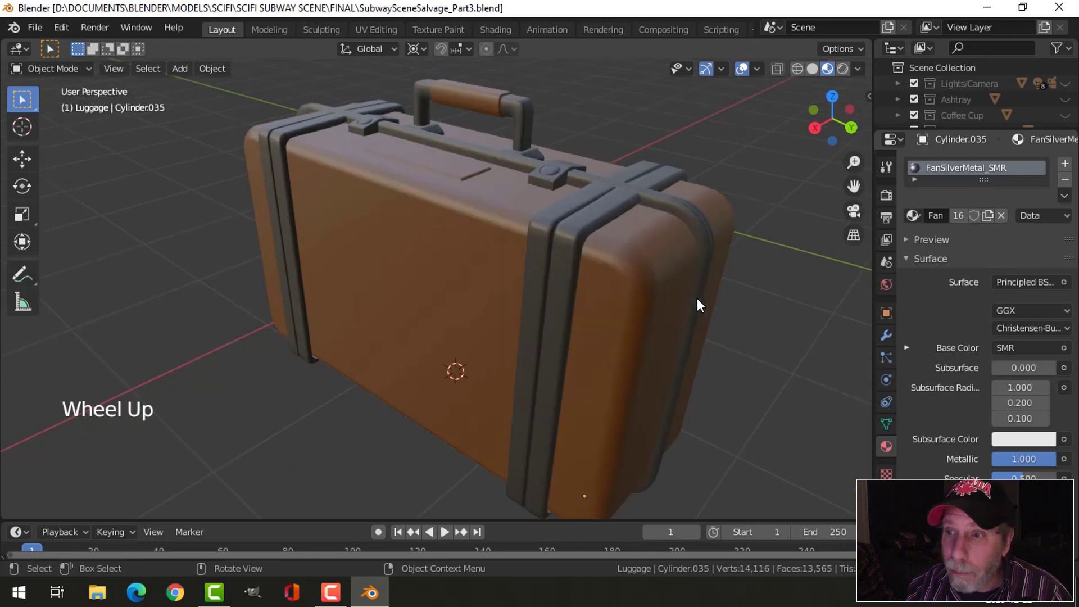
scroll(697, 301, "down", 2)
middle_click_drag(697, 302, 568, 293, "shift")
left_click(568, 294)
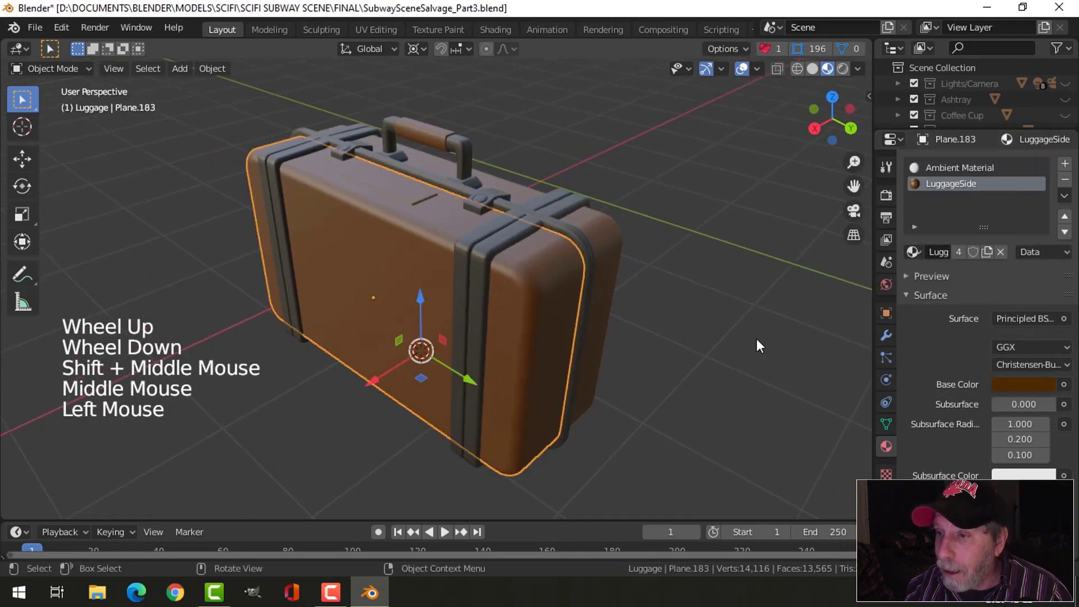
- Collapse the Surface settings of the LuggageSide material and bring its SMUDGR Pro setup options into view
scroll(942, 403, "down", 11)
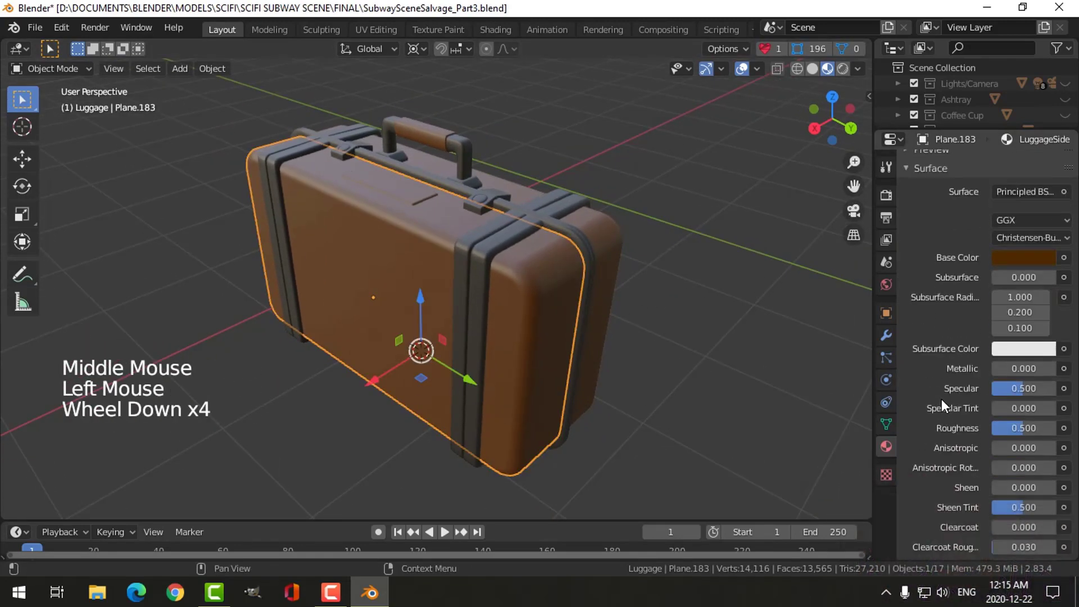
scroll(942, 339, "up", 4)
scroll(941, 338, "up", 6)
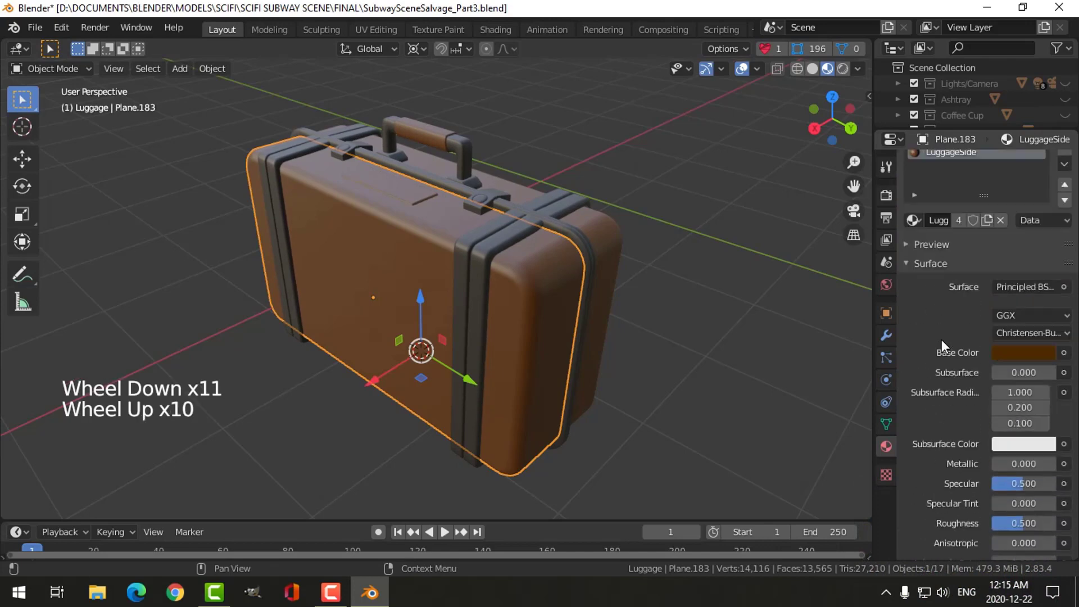
left_click(914, 265)
scroll(924, 309, "down", 5)
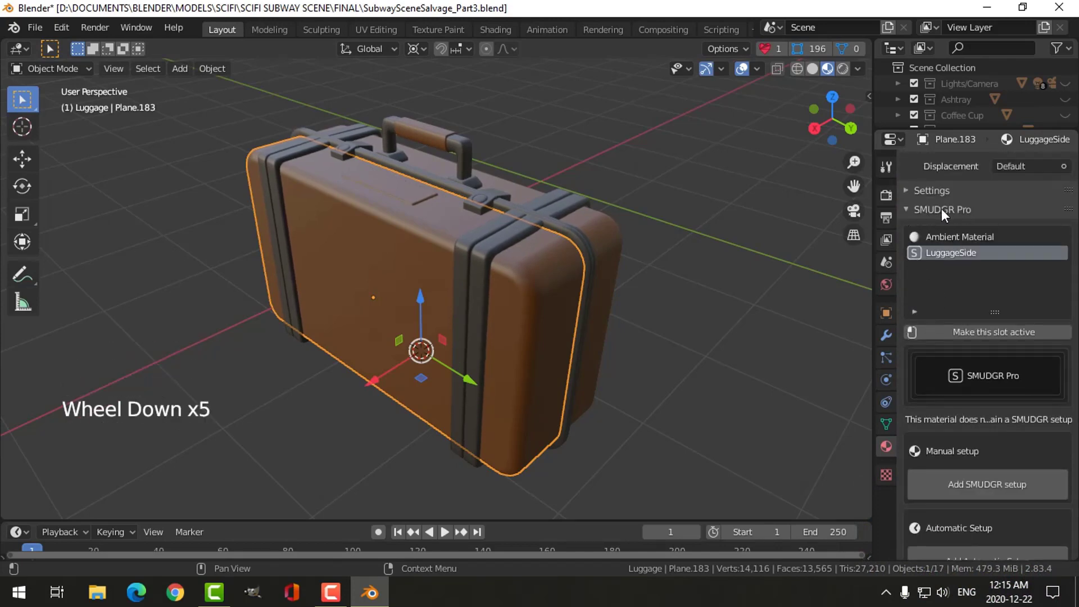
- Widen the Properties editor and bring the LuggageSide material's SMUDGR Pro manual and automatic setup options into view
left_click(905, 211)
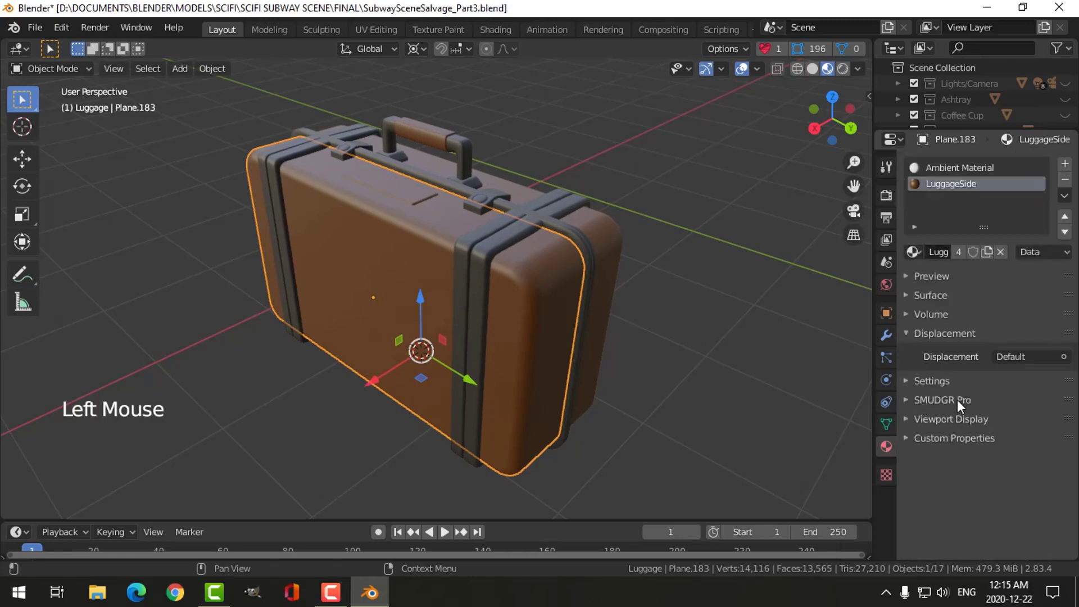
left_click(904, 400)
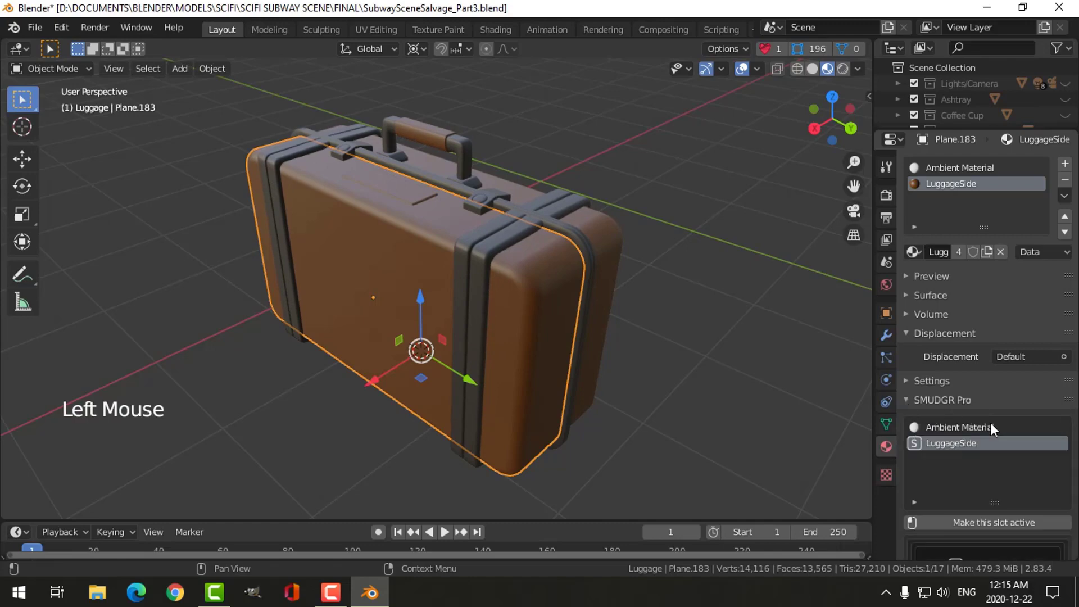
scroll(984, 437, "down", 1)
middle_click(942, 355, "shift")
scroll(968, 414, "down", 6)
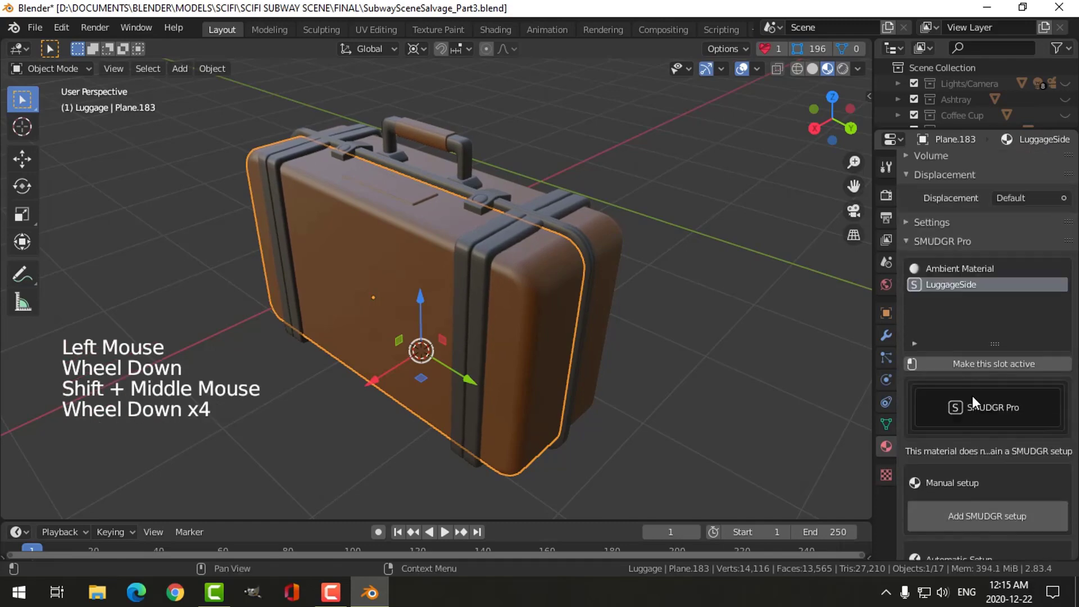
left_click(872, 263)
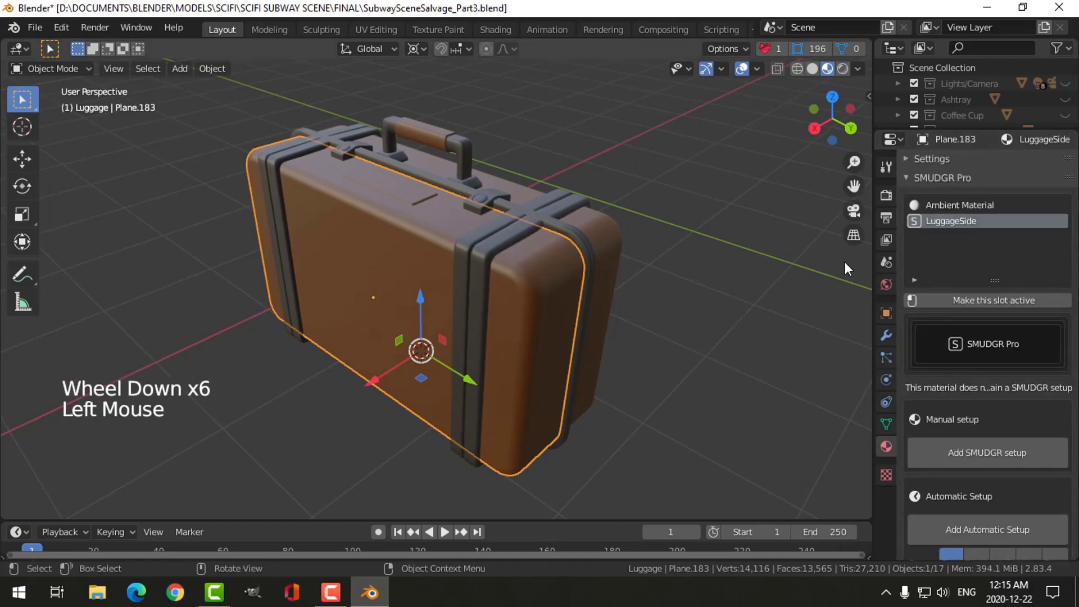
left_click_drag(873, 277, 714, 272)
scroll(933, 285, "down", 2)
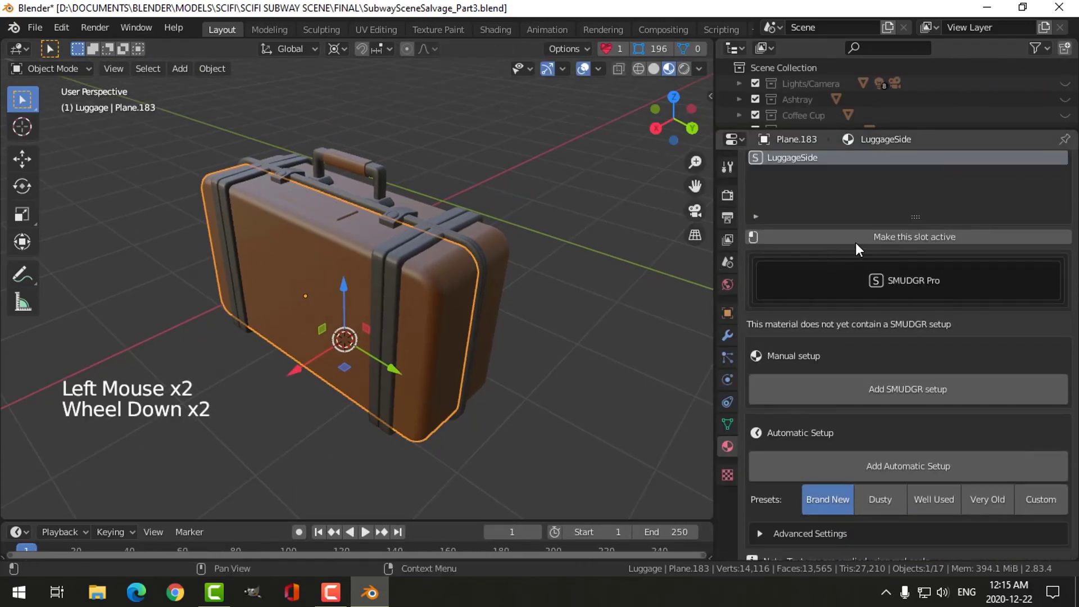
- Make the LuggageSide slot active in SMUDGR Pro and add a manual SMUDGR setup to the material
left_click(899, 235)
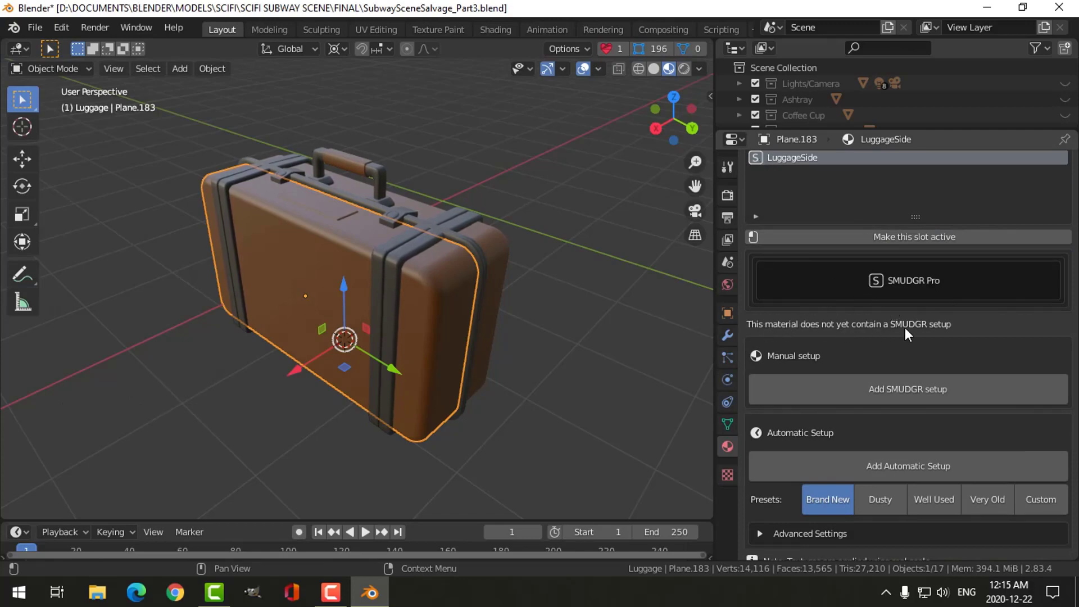
left_click(898, 387)
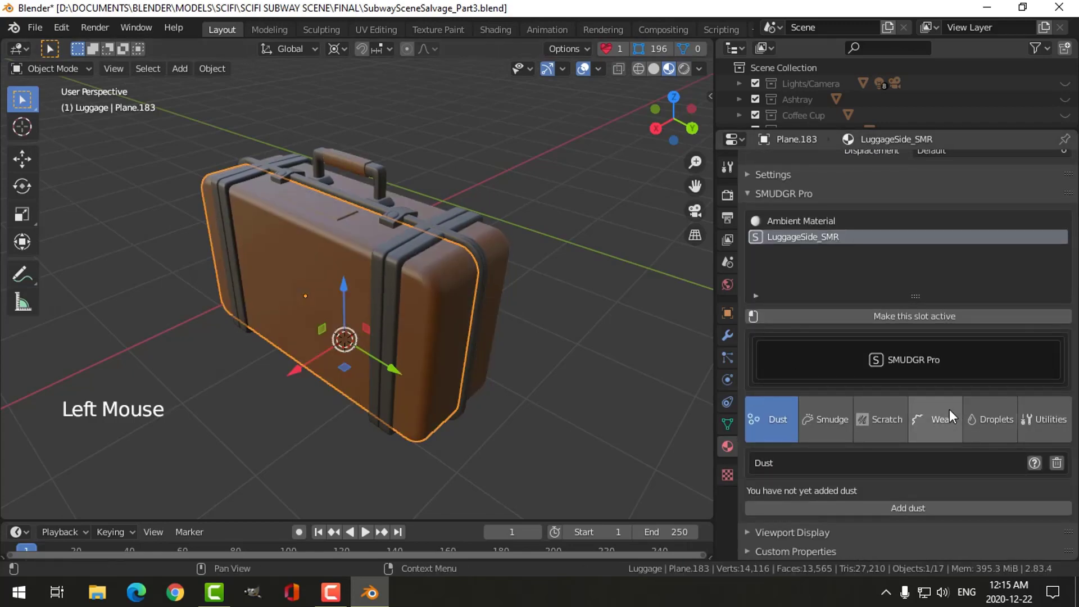
scroll(949, 411, "down", 2)
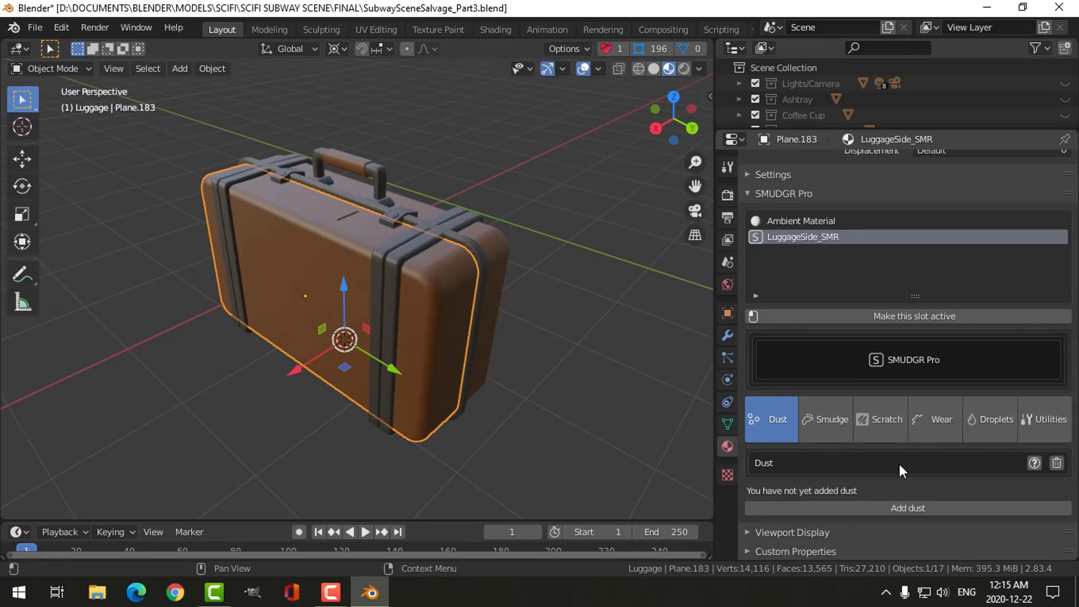
- Add SMUDGR Pro scratches to the LuggageSide_SMR material and inspect them up close on the suitcase body
left_click(887, 430)
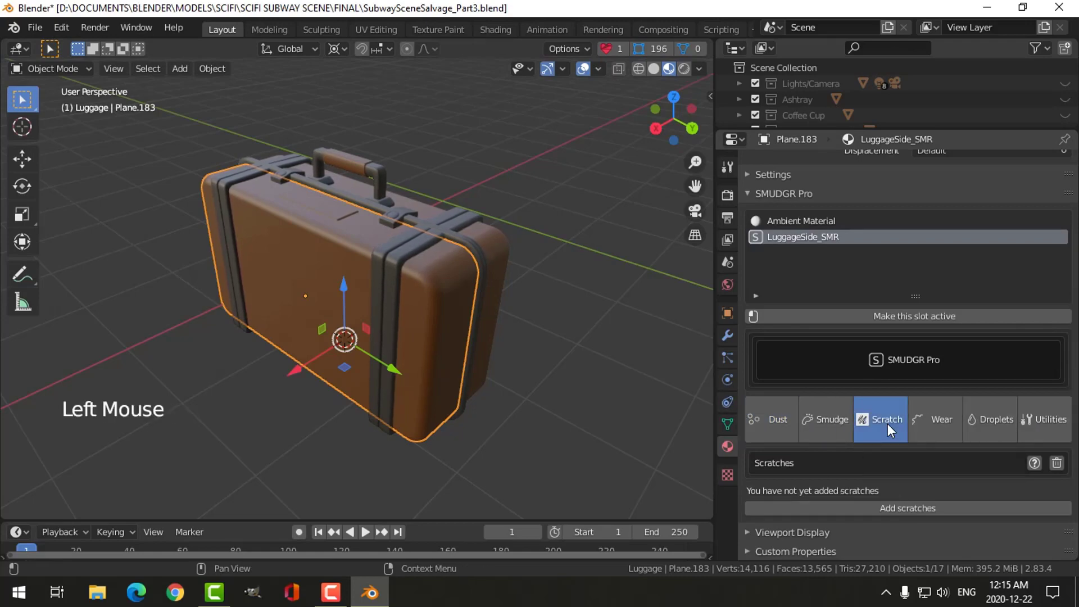
left_click(901, 504)
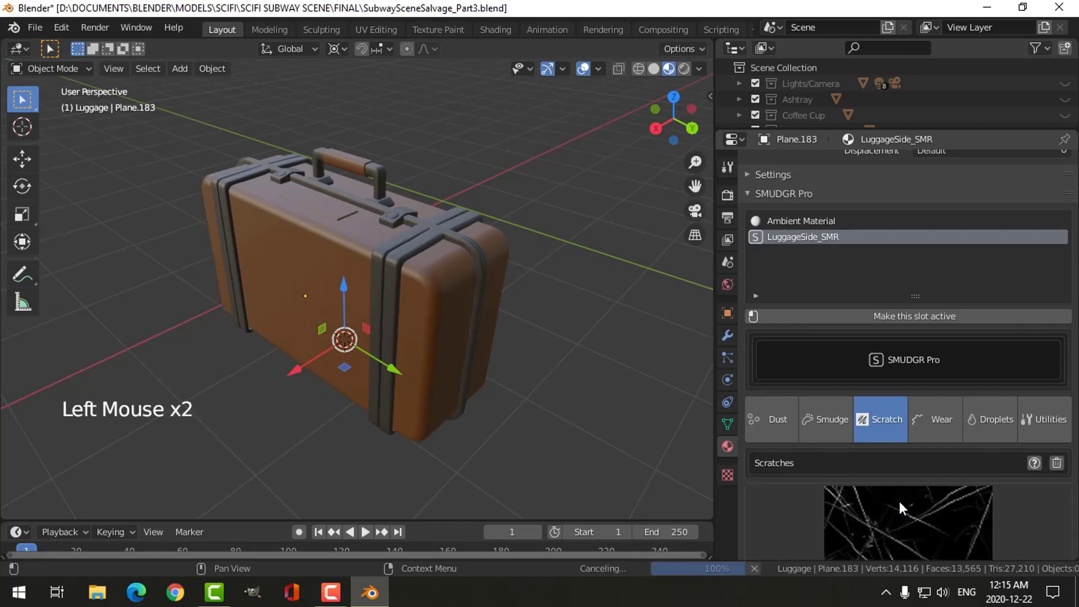
scroll(476, 352, "up", 3)
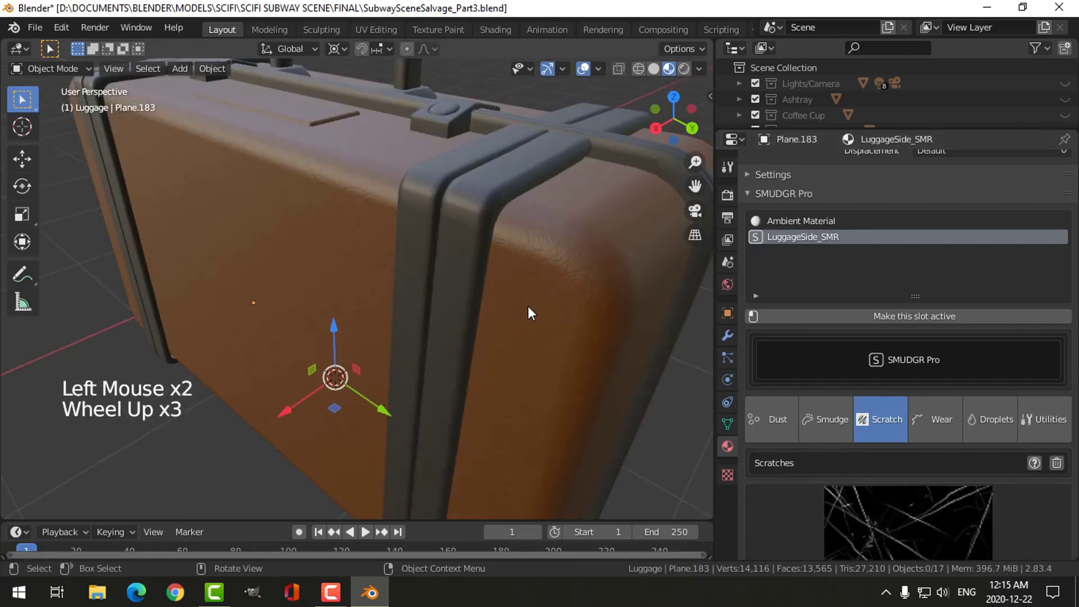
scroll(528, 305, "up", 1)
middle_click_drag(595, 305, 556, 292)
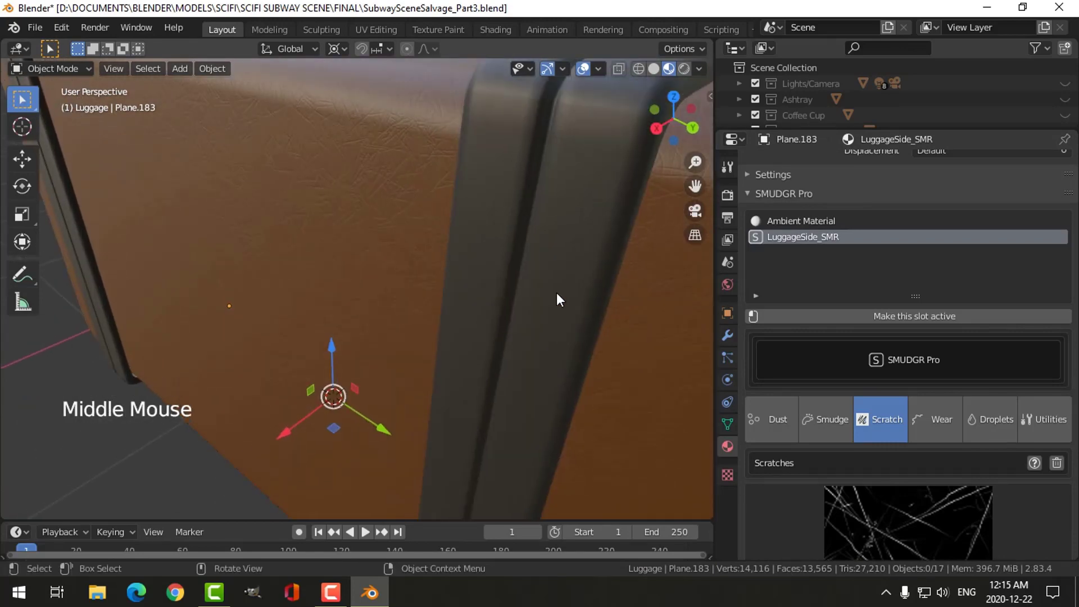
scroll(349, 288, "down", 2)
mouse_move(345, 284)
middle_mouse_down()
mouse_move(430, 309)
mouse_move(484, 267)
mouse_move(513, 289)
mouse_move(423, 301)
mouse_move(352, 288)
middle_mouse_up()
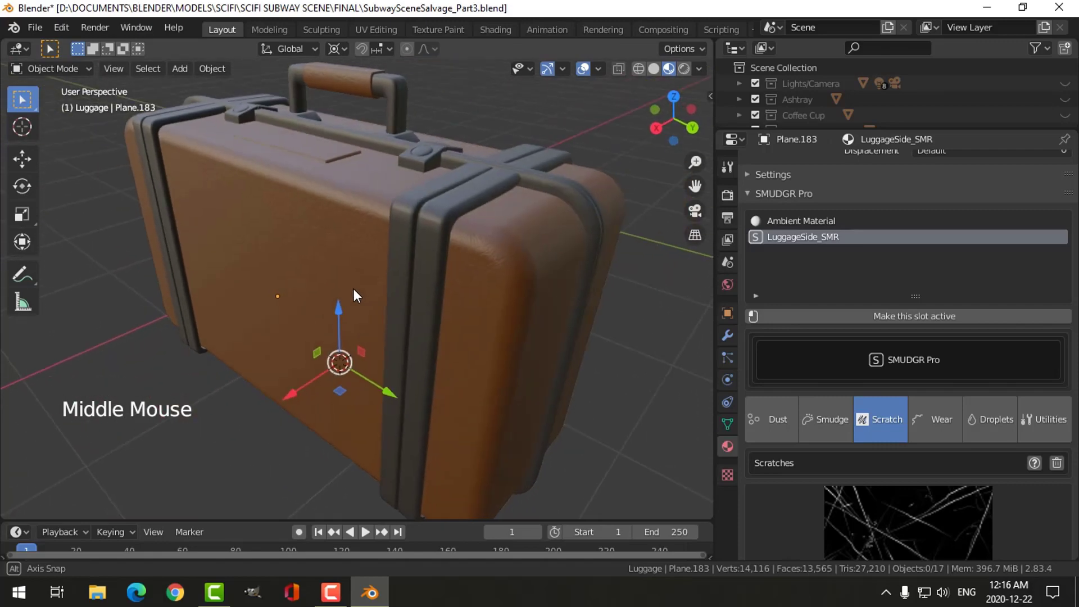
- Replace the scratch texture with Scratches_3_Heavy_1K and check it on the suitcase's front and rounded end
scroll(902, 469, "down", 10)
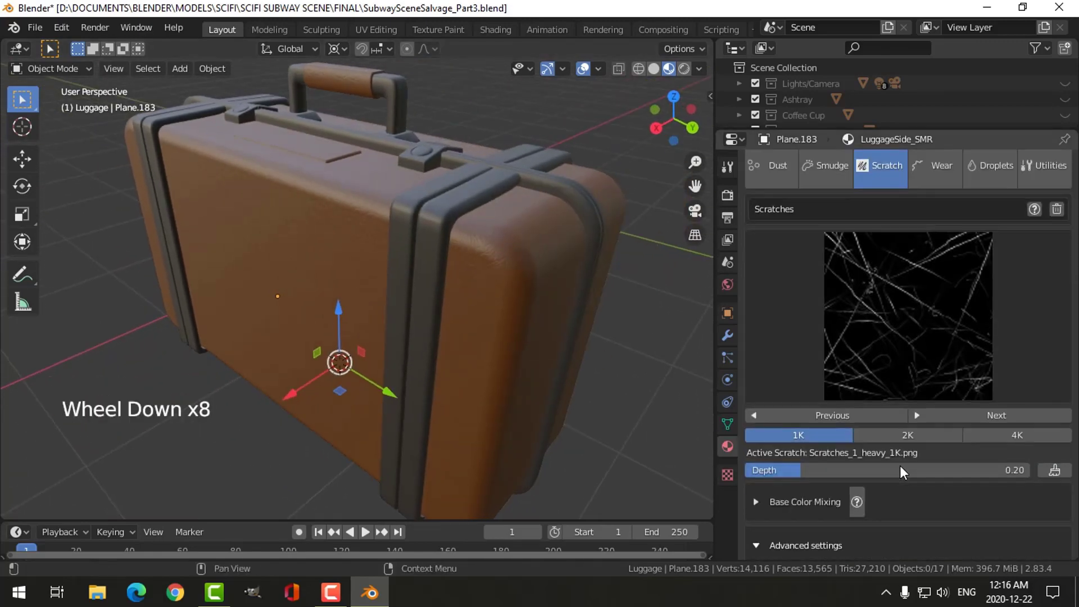
scroll(894, 430, "down", 1)
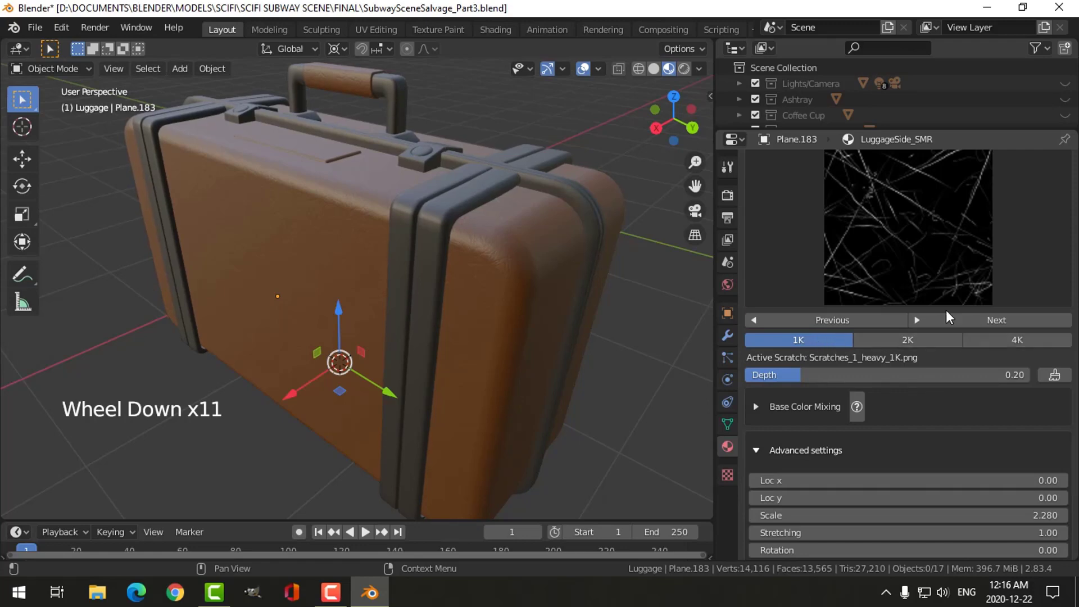
left_click(912, 265)
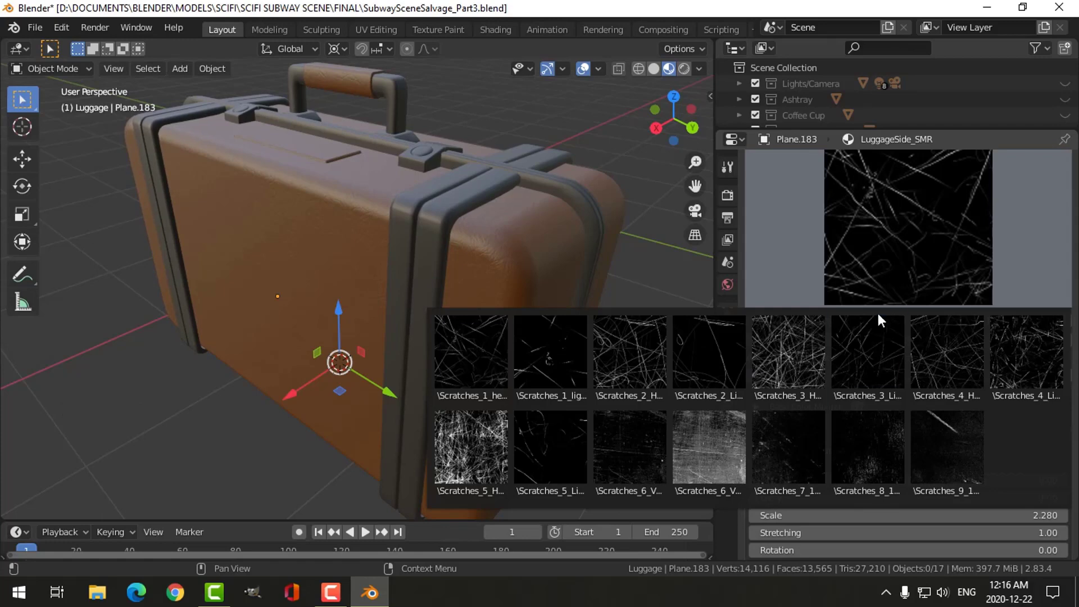
left_click(784, 352)
scroll(548, 303, "up", 2)
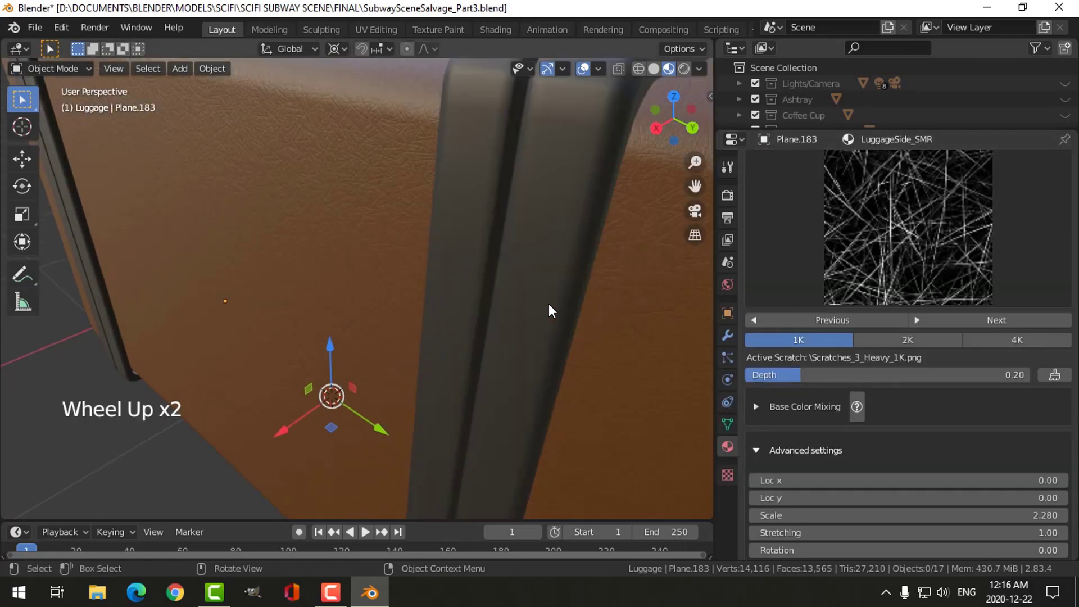
middle_click_drag(565, 300, 583, 303)
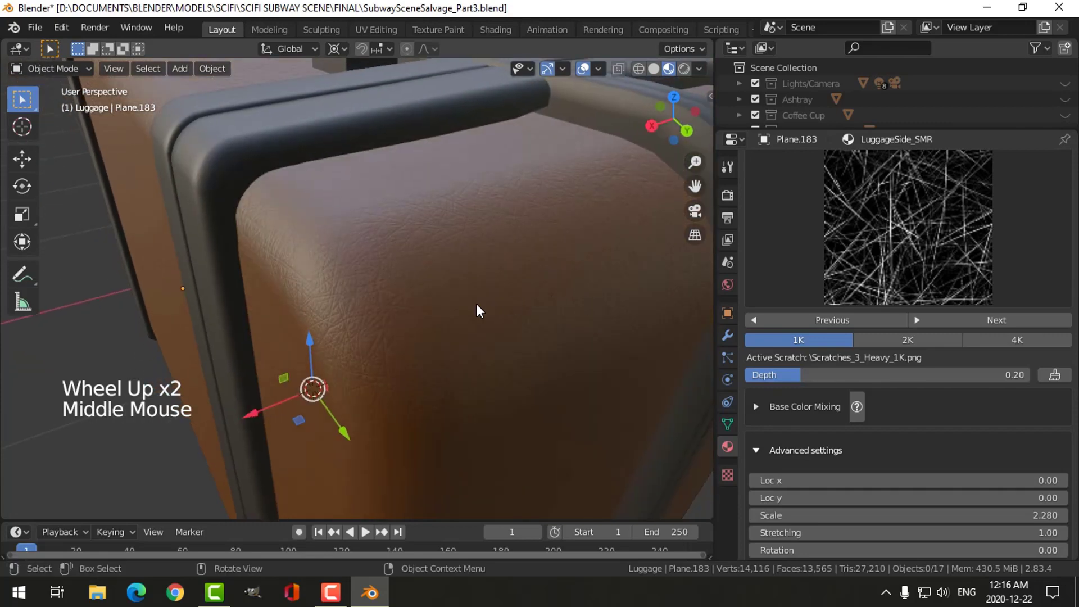
- Tune the scratches into a leather grain with a scale of 1.800, stretching of 0.86 and depth of 0.25
scroll(538, 305, "down", 1)
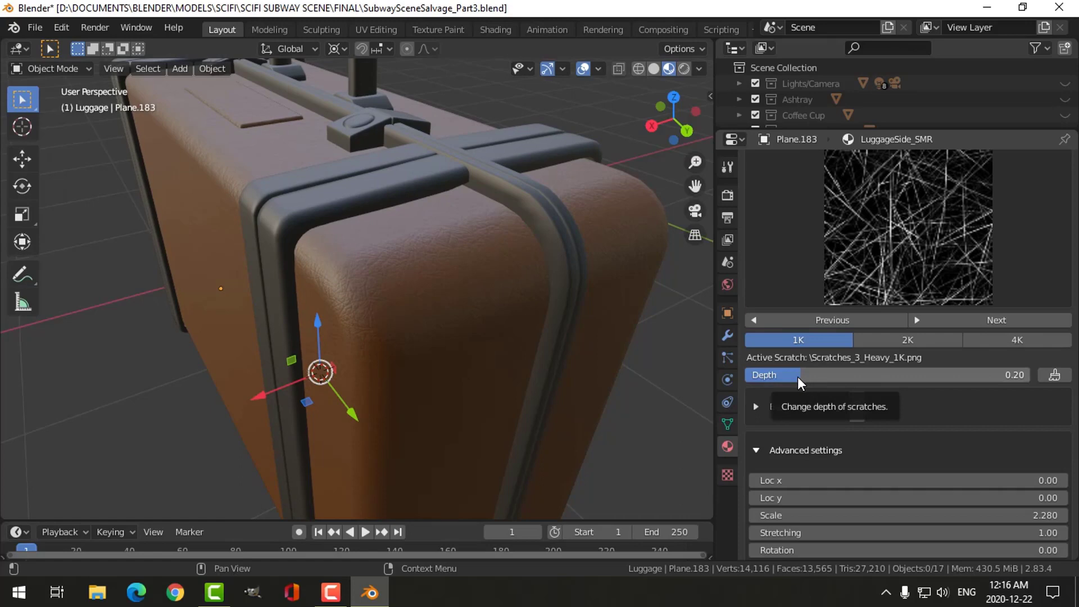
left_click_drag(798, 376, 892, 377)
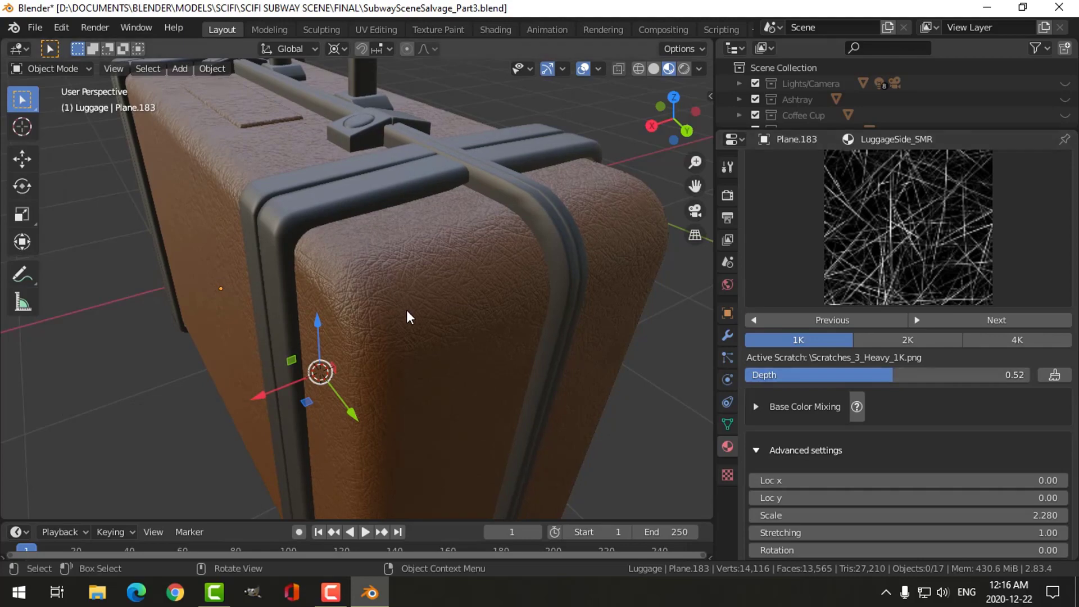
scroll(420, 321, "down", 3)
middle_click_drag(417, 321, 396, 304)
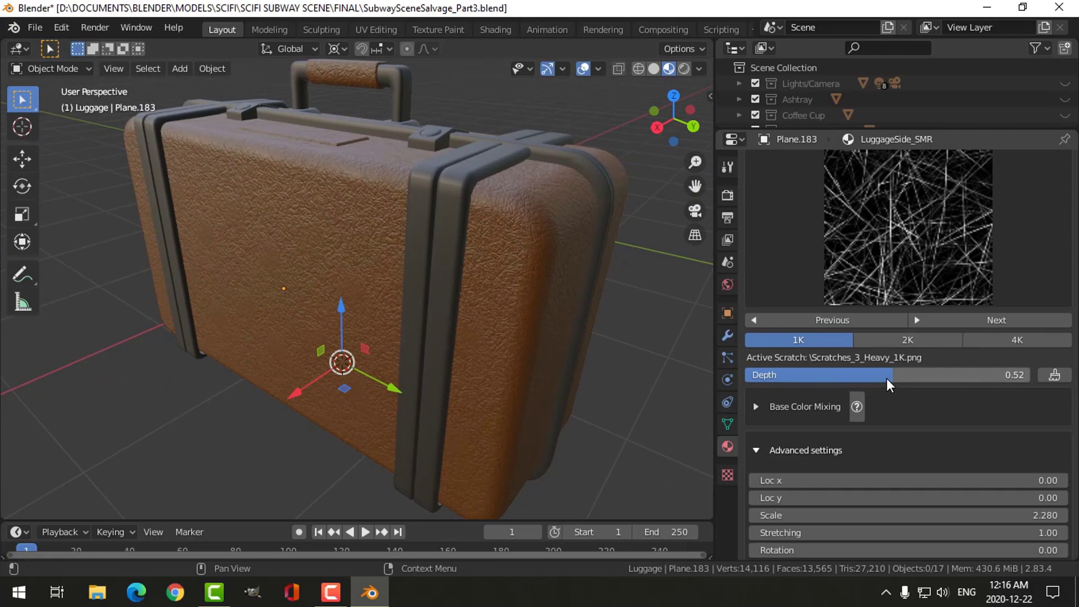
left_click_drag(885, 376, 824, 375)
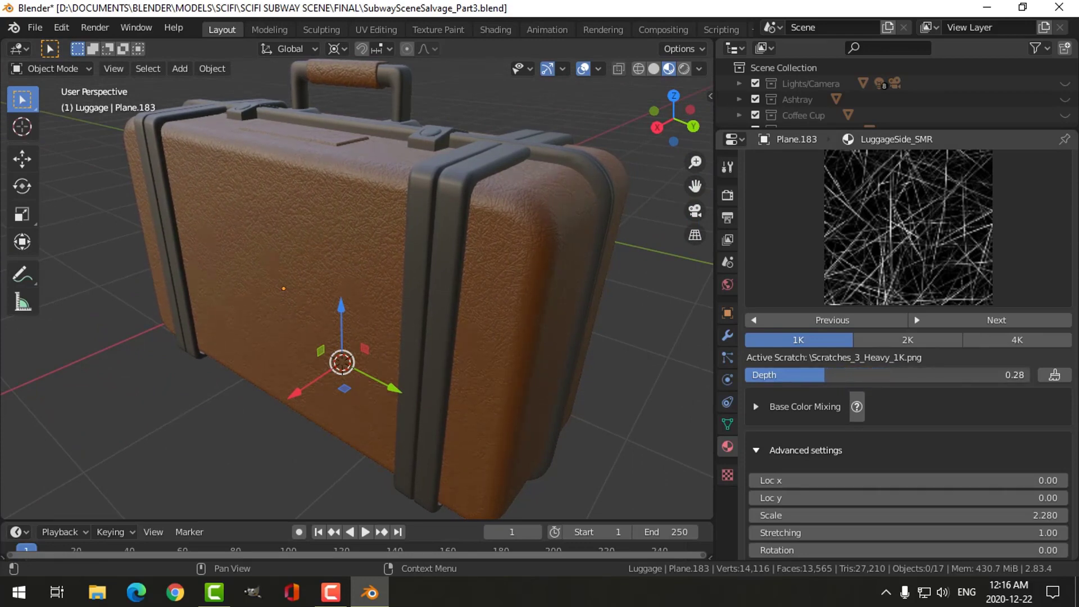
scroll(874, 468, "down", 2)
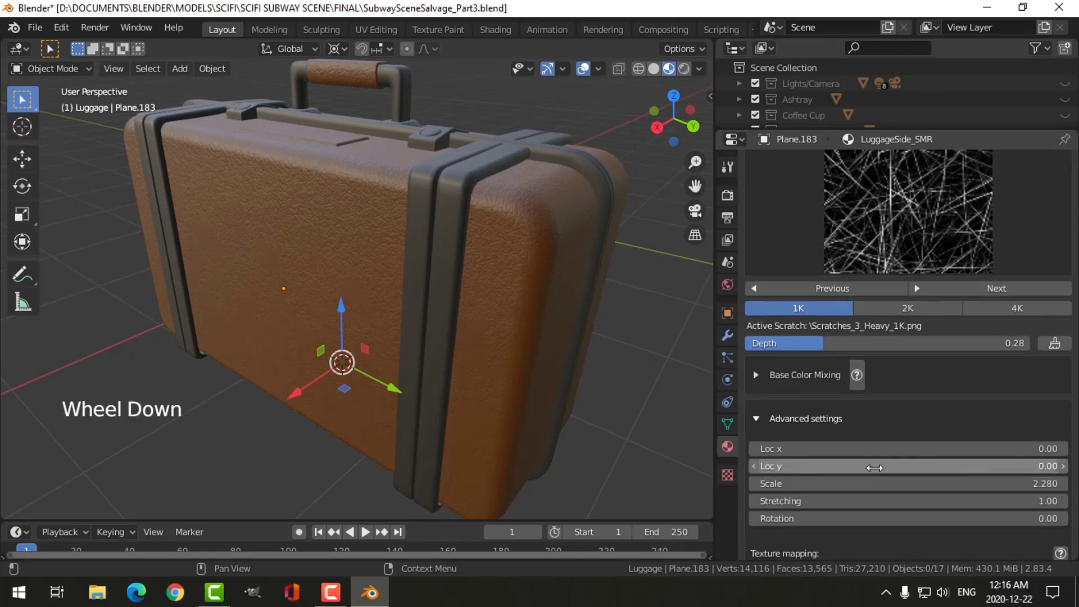
scroll(539, 351, "up", 1)
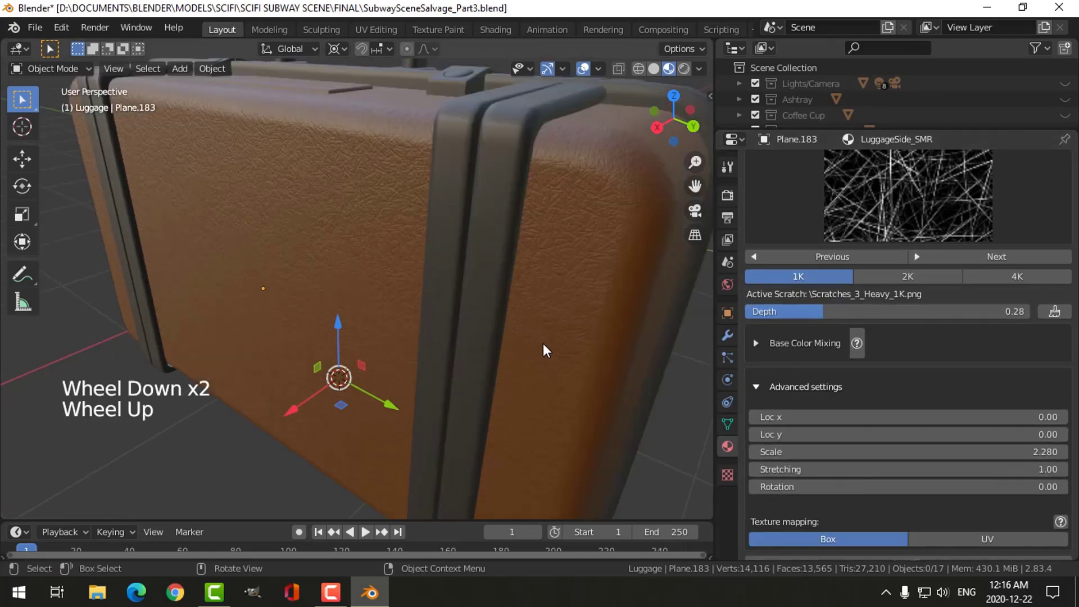
mouse_move(800, 456)
left_mouse_down()
mouse_move(787, 451)
mouse_move(815, 469)
left_mouse_up()
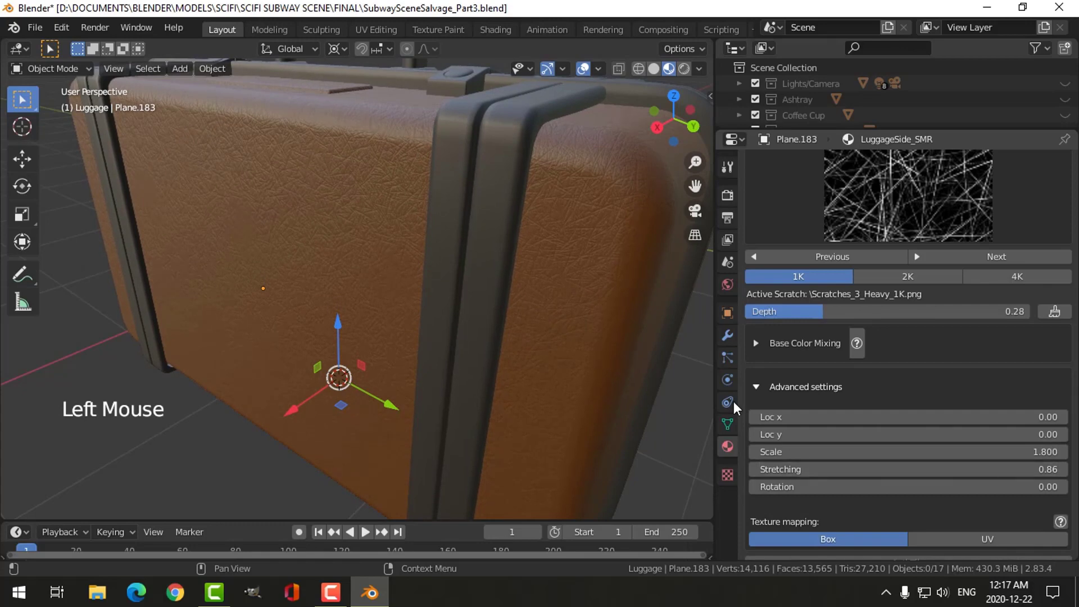
left_click_drag(813, 318, 814, 312)
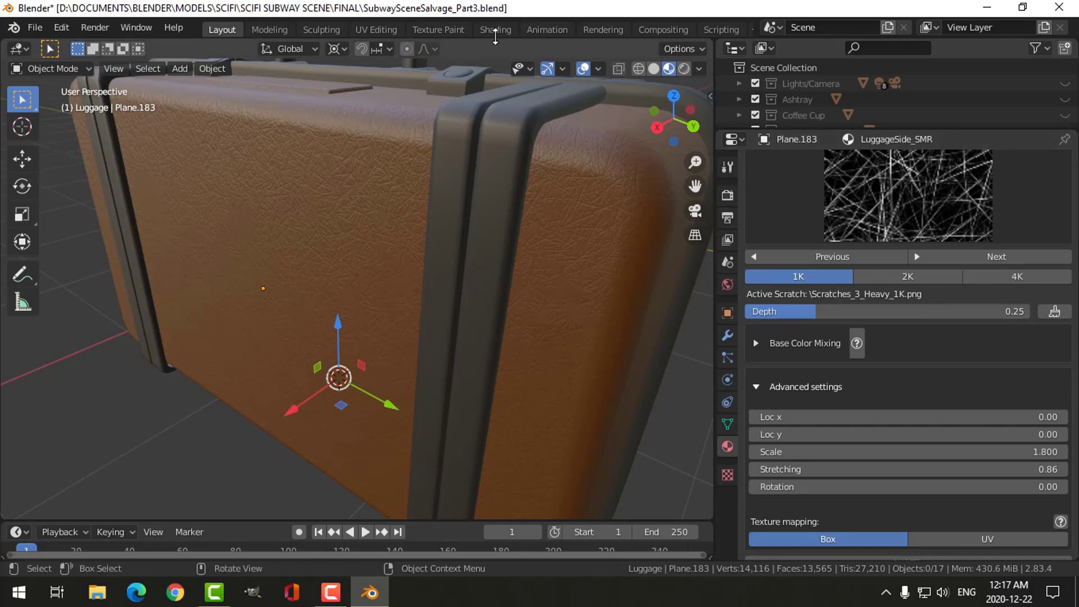
- Examine the LuggageSide_SMR node tree in a maximized shader editor, including the inputs inside the SMR_Catcher and SMR_Scratch nodes
left_click(495, 32)
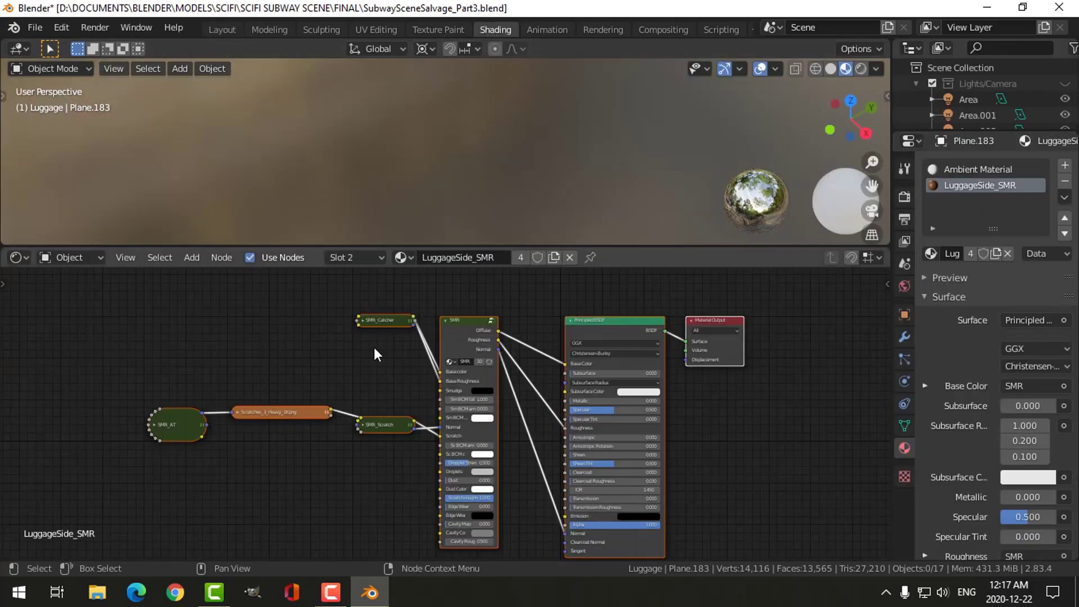
key("ctrl+space")
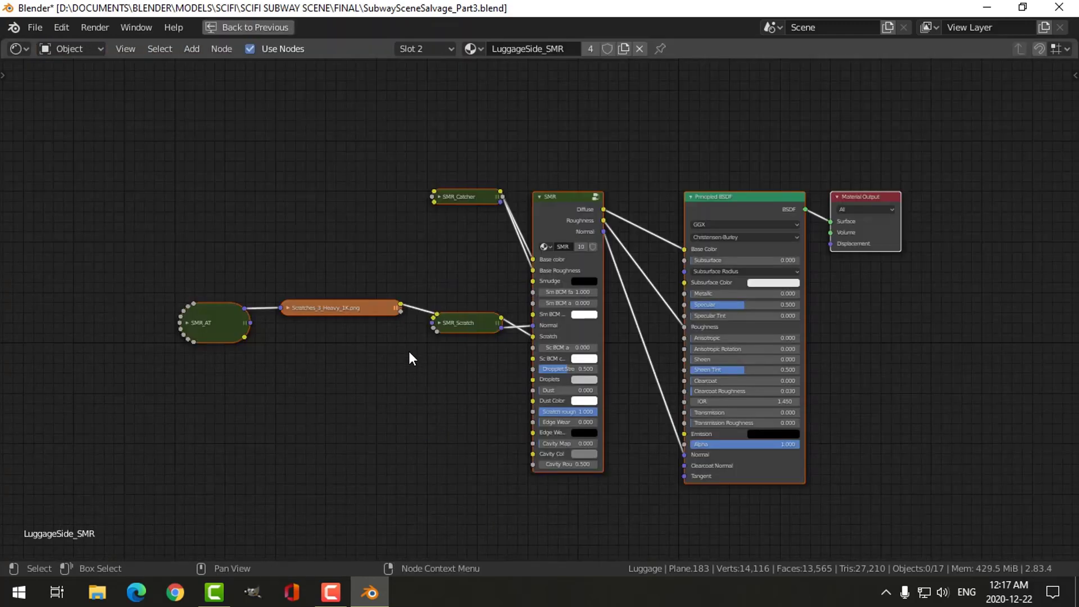
key("Home")
scroll(416, 174, "up", 2)
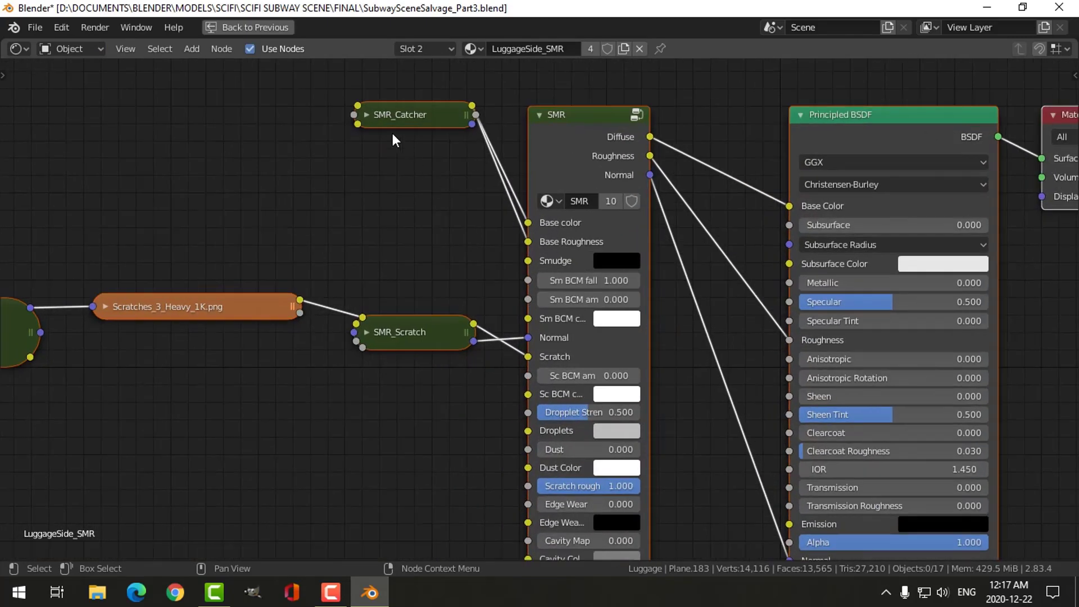
left_click(366, 115)
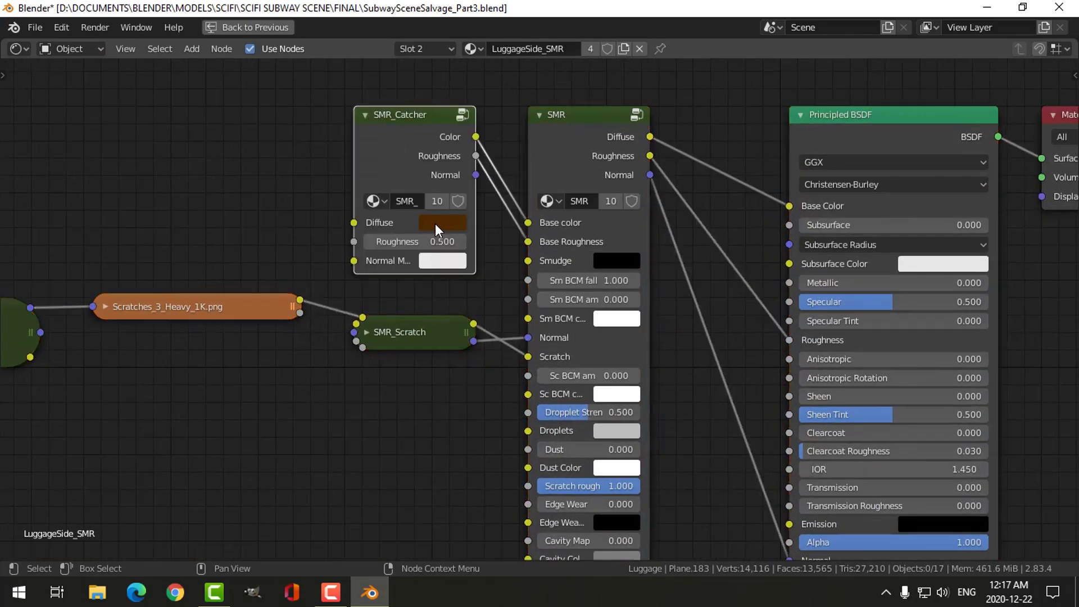
left_click(366, 114)
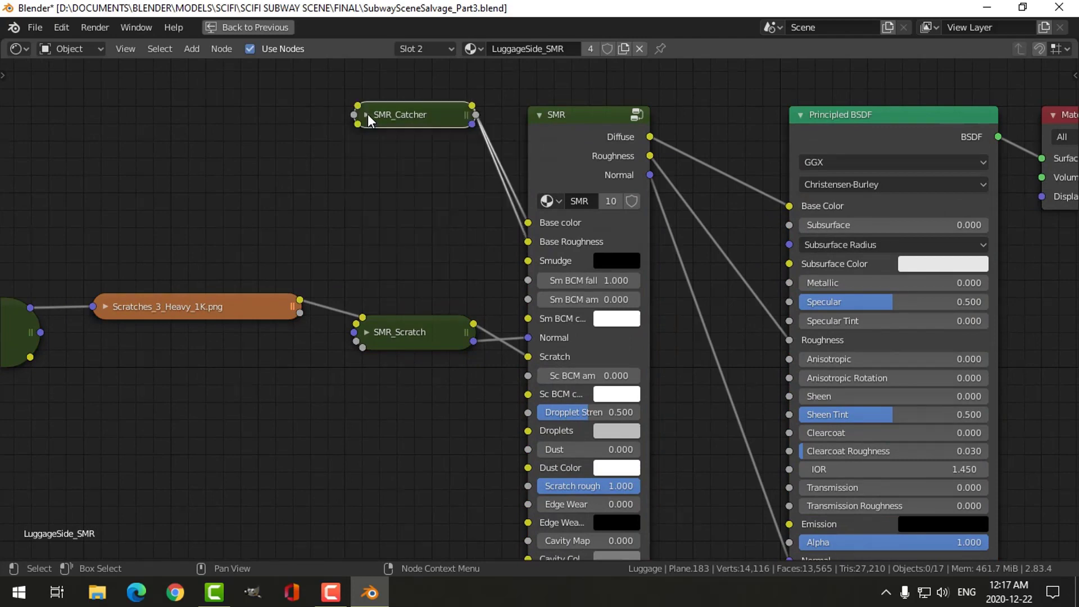
left_click(366, 333)
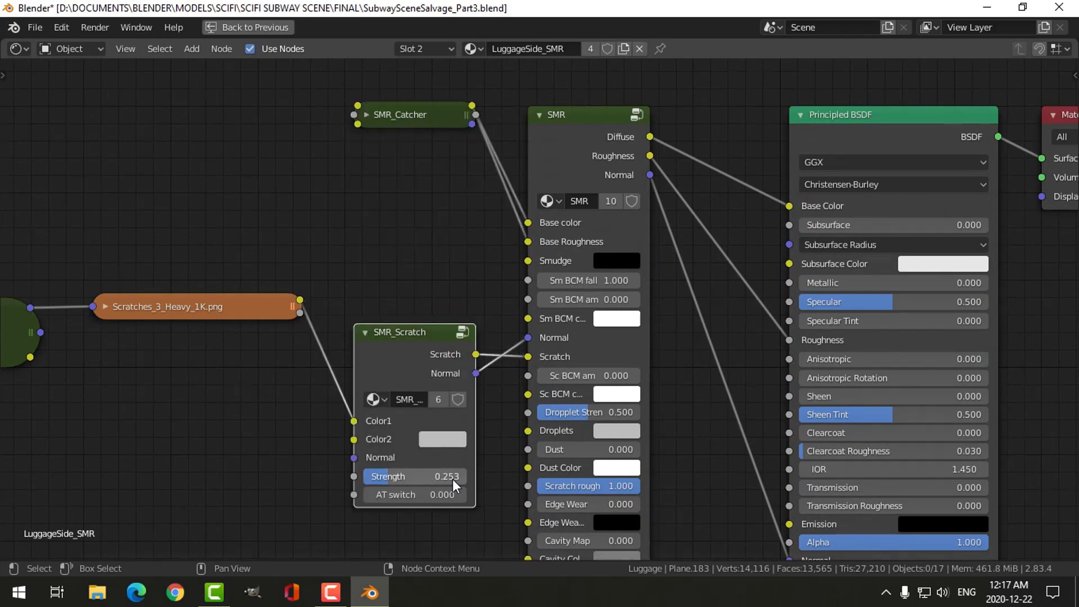
left_click(365, 332)
- Restore the split Shading workspace, look through the material's Surface settings and return to the Layout workspace
key("ctrl+space")
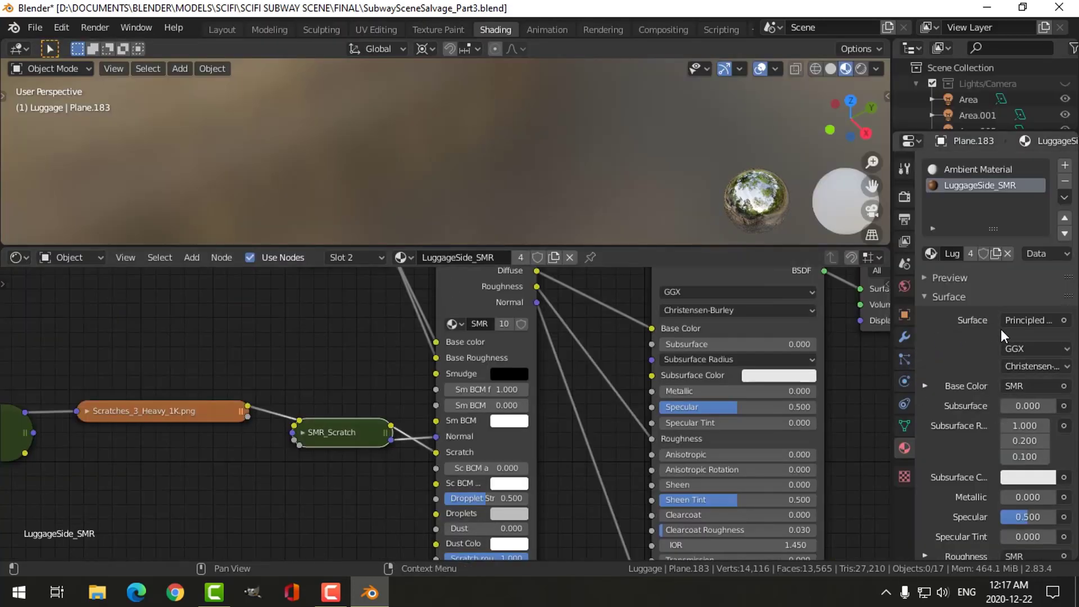
scroll(986, 345, "down", 8)
scroll(965, 355, "down", 6)
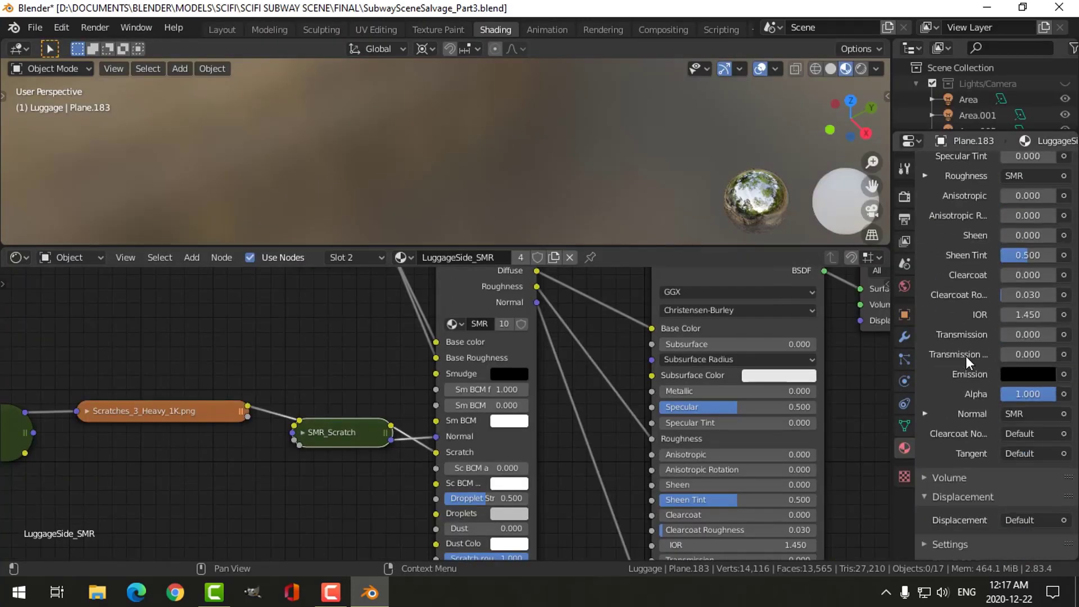
left_click(214, 33)
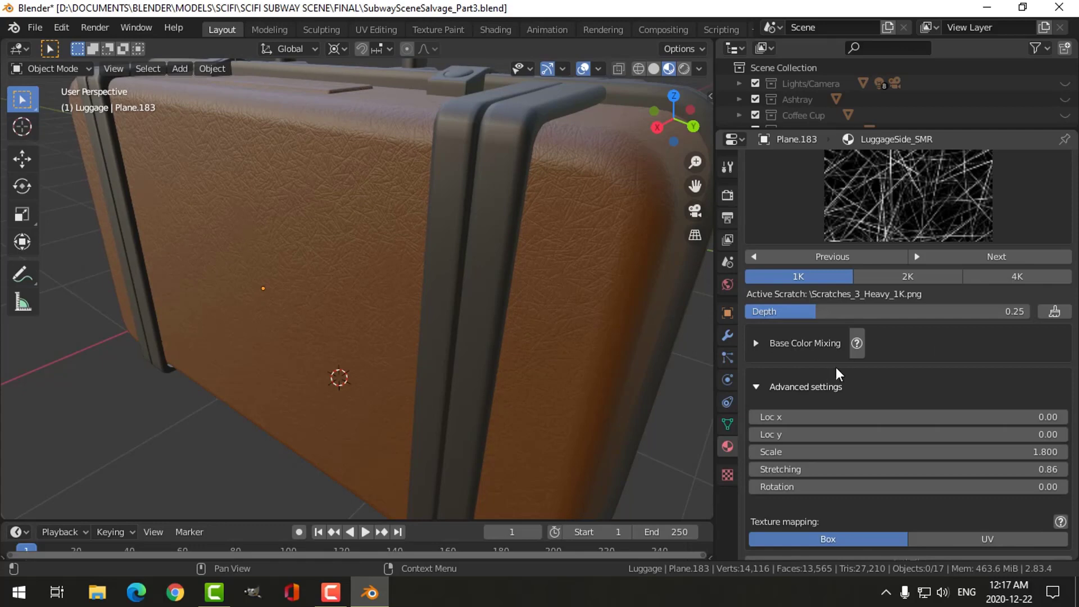
- Review the scratch settings, including Base Color Mixing, and inspect the leather grain on the suitcase's top and rounded end
scroll(888, 433, "down", 4)
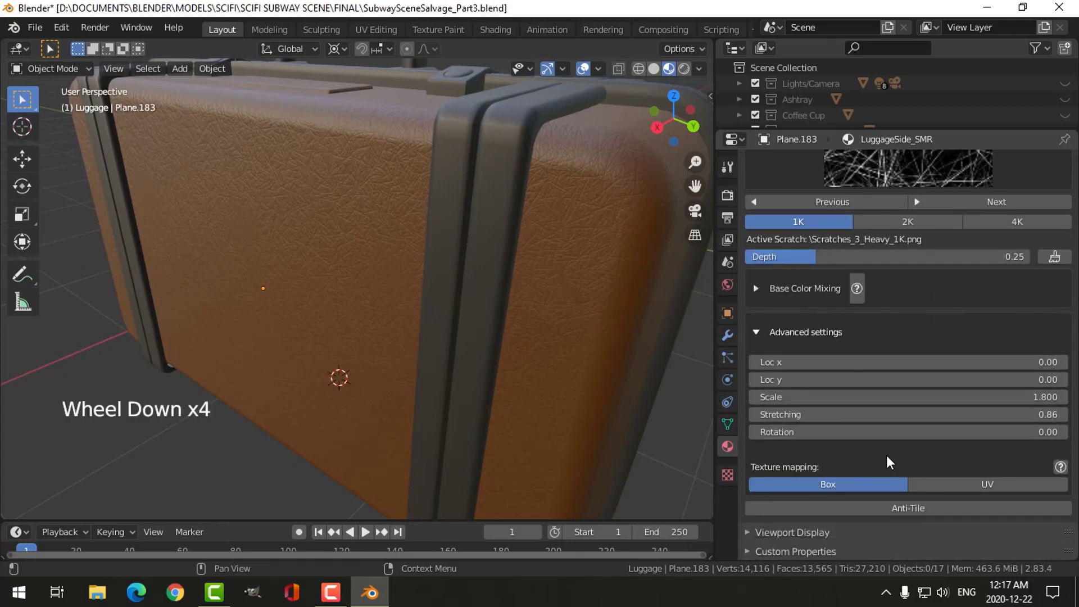
scroll(889, 393, "up", 2)
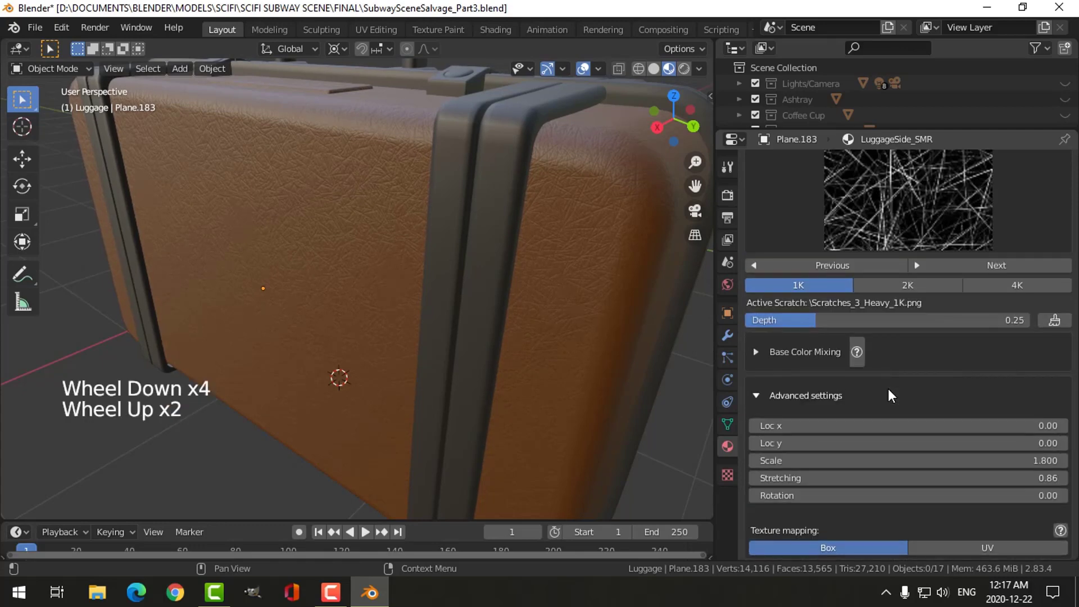
left_click(756, 354)
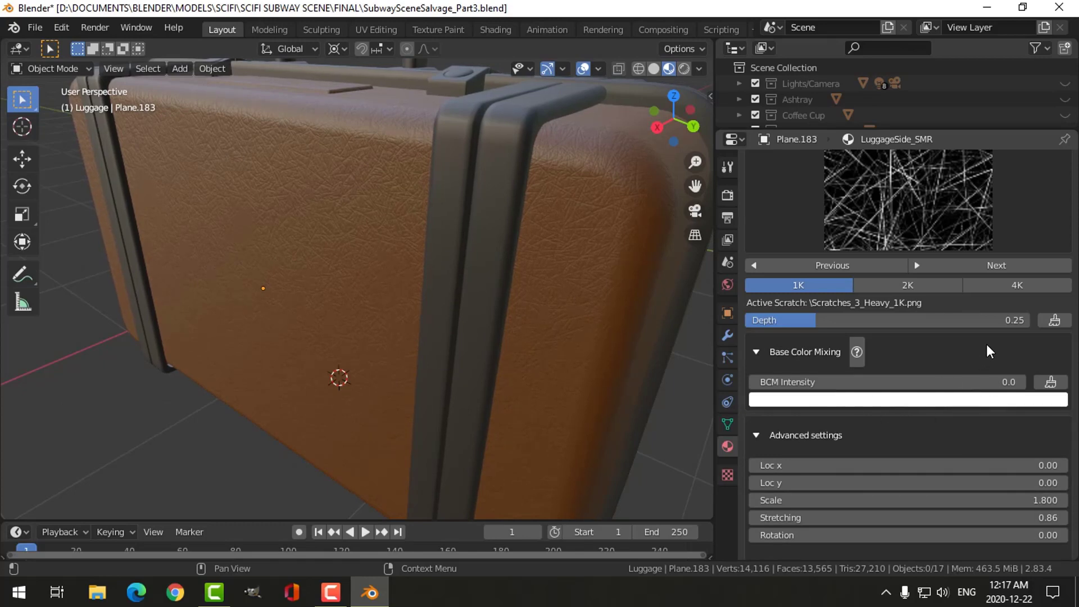
scroll(987, 347, "up", 1)
scroll(926, 269, "up", 4)
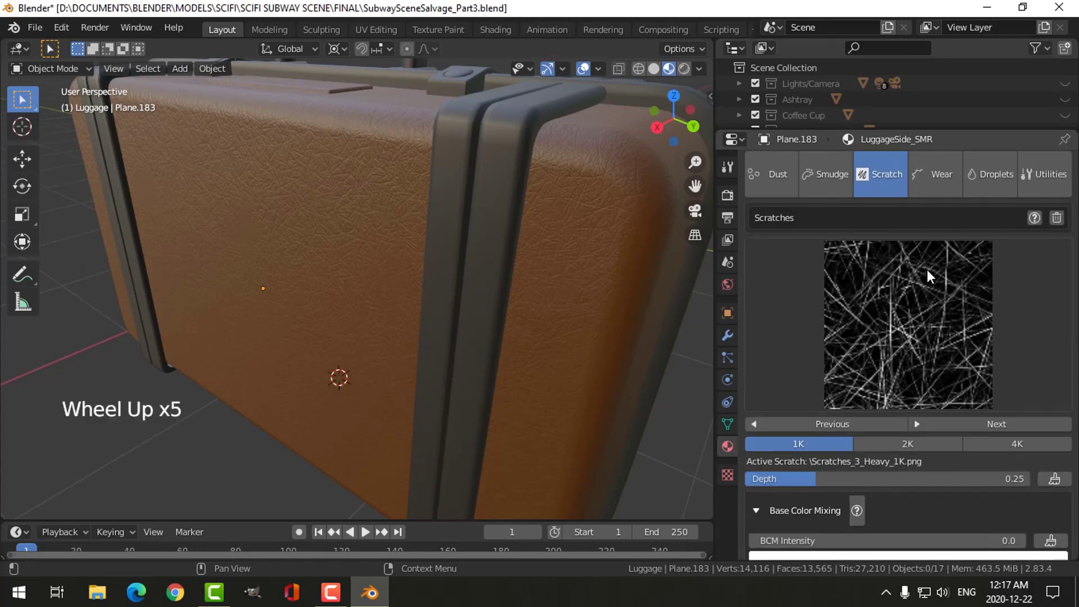
scroll(534, 201, "down", 2)
middle_click_drag(538, 197, 493, 260)
scroll(508, 249, "up", 1)
scroll(448, 269, "up", 1)
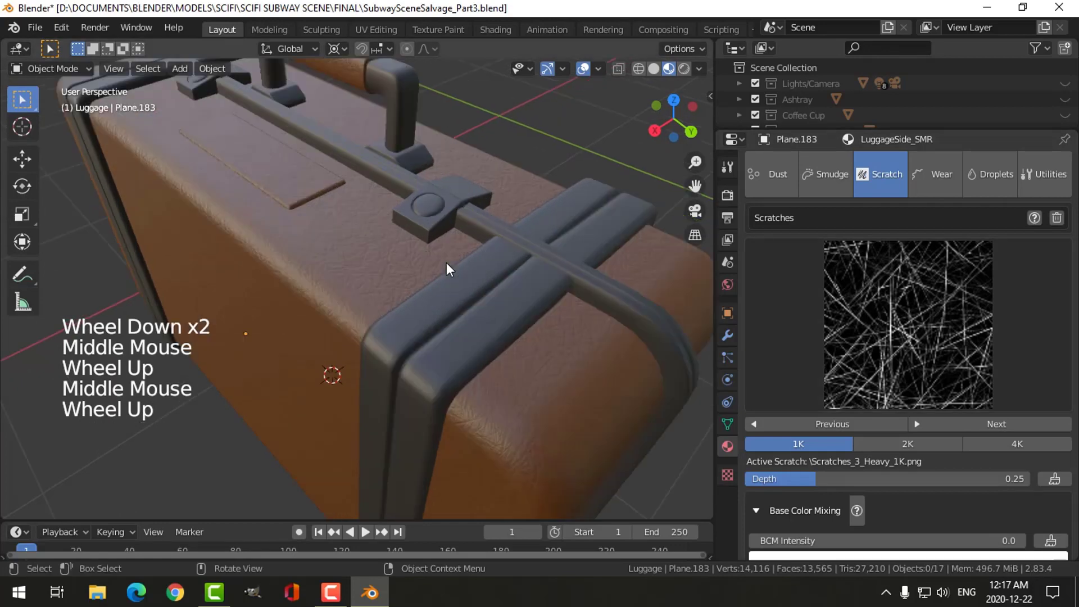
scroll(448, 268, "up", 1)
scroll(448, 268, "down", 1)
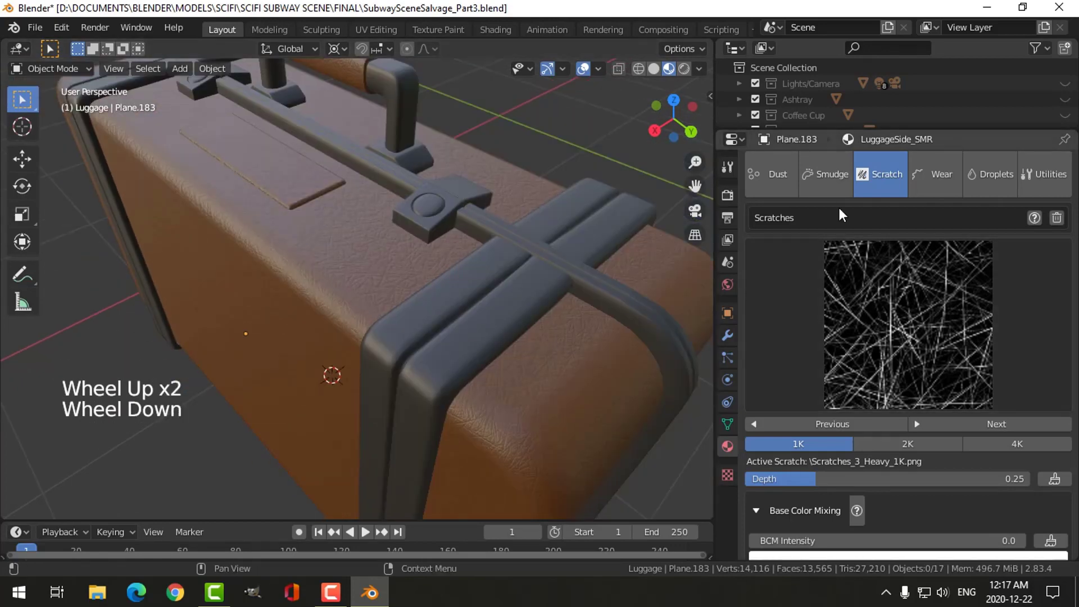
- Add a dust layer to the LuggageSide_SMR material and bring up its influence map and dust settings
left_click(779, 174)
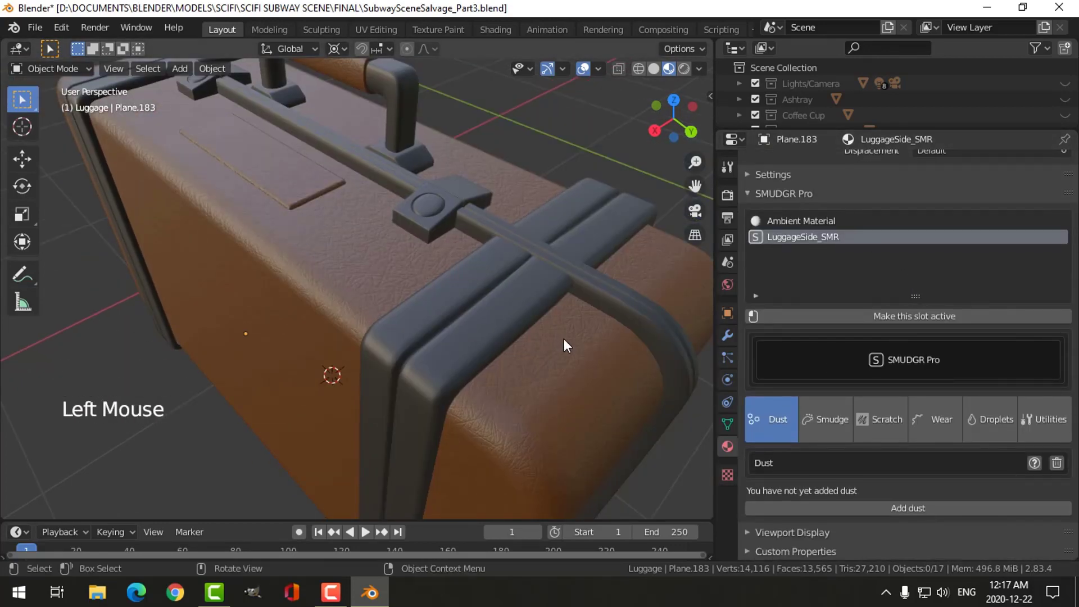
left_click(921, 505)
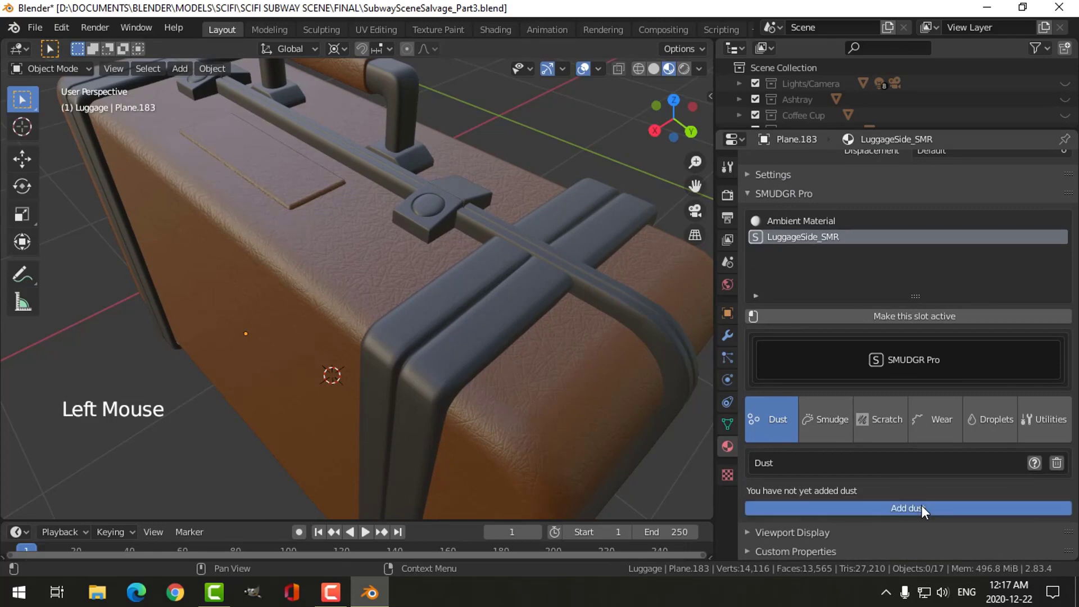
scroll(557, 382, "down", 1)
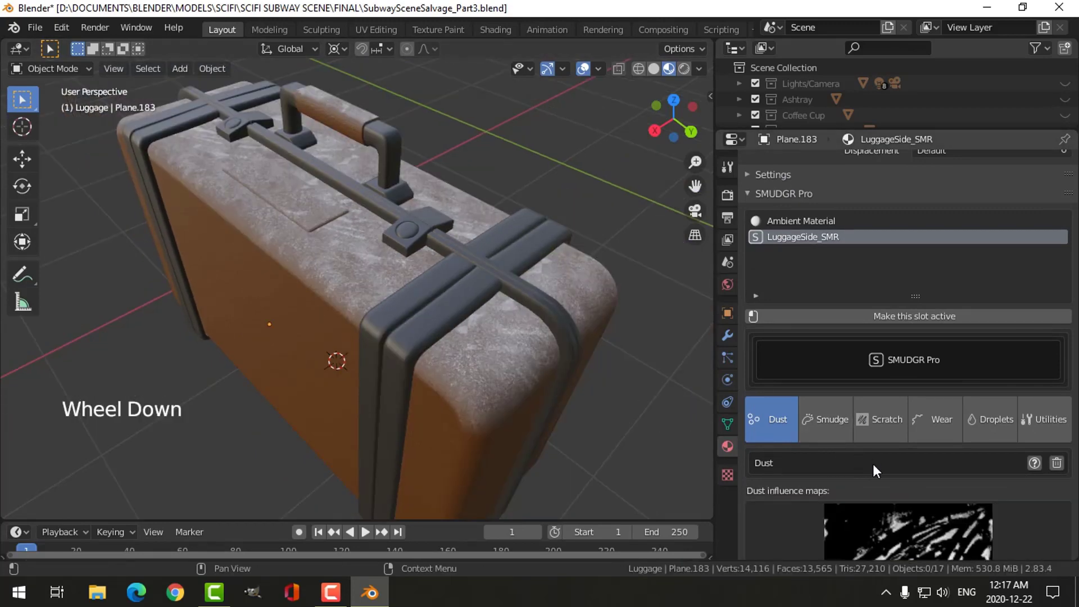
scroll(891, 467, "down", 1)
scroll(891, 467, "down", 9)
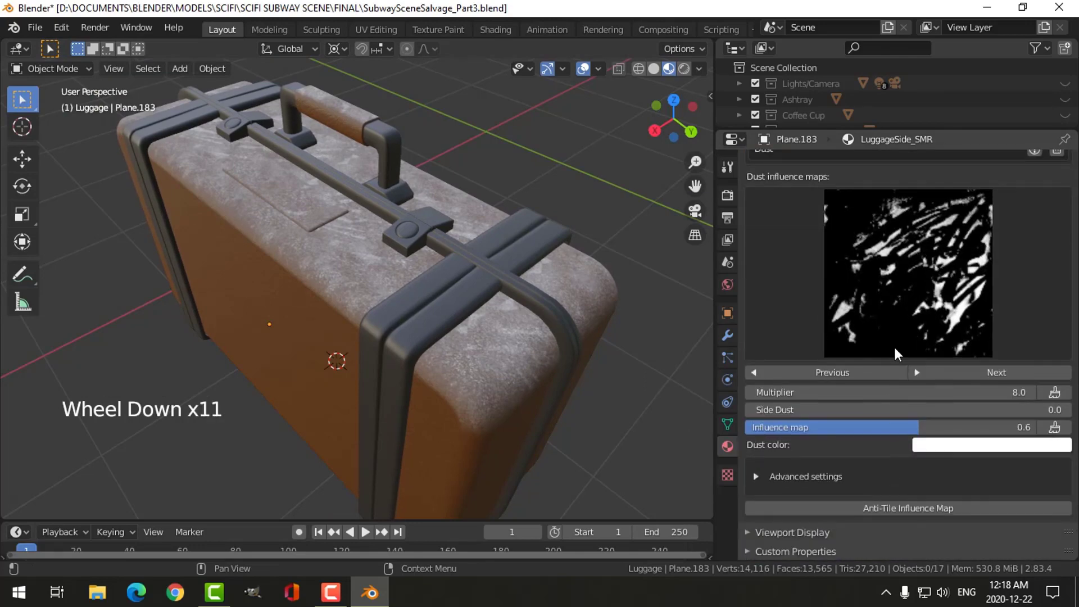
left_click(897, 290)
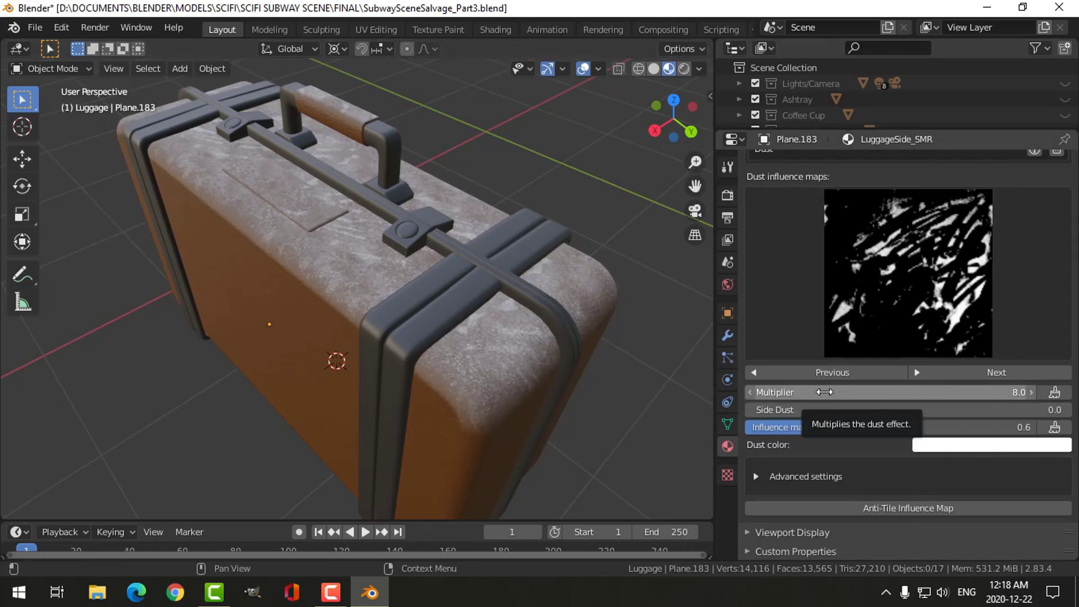
- Set the dust multiplier to 3.0 and check the dust on the suitcase's top and front
left_click(908, 392)
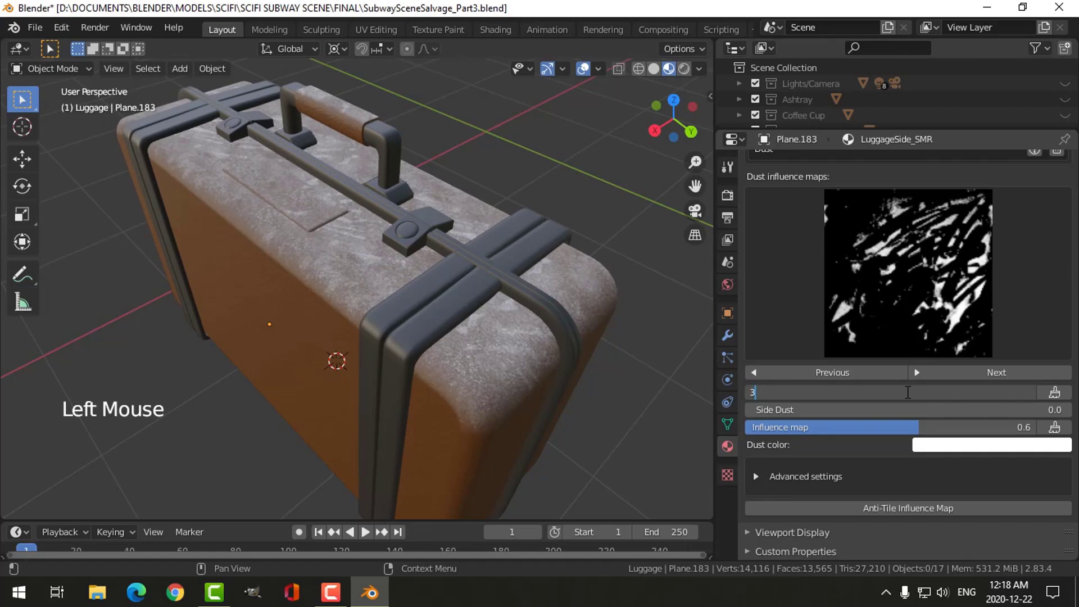
key("Return")
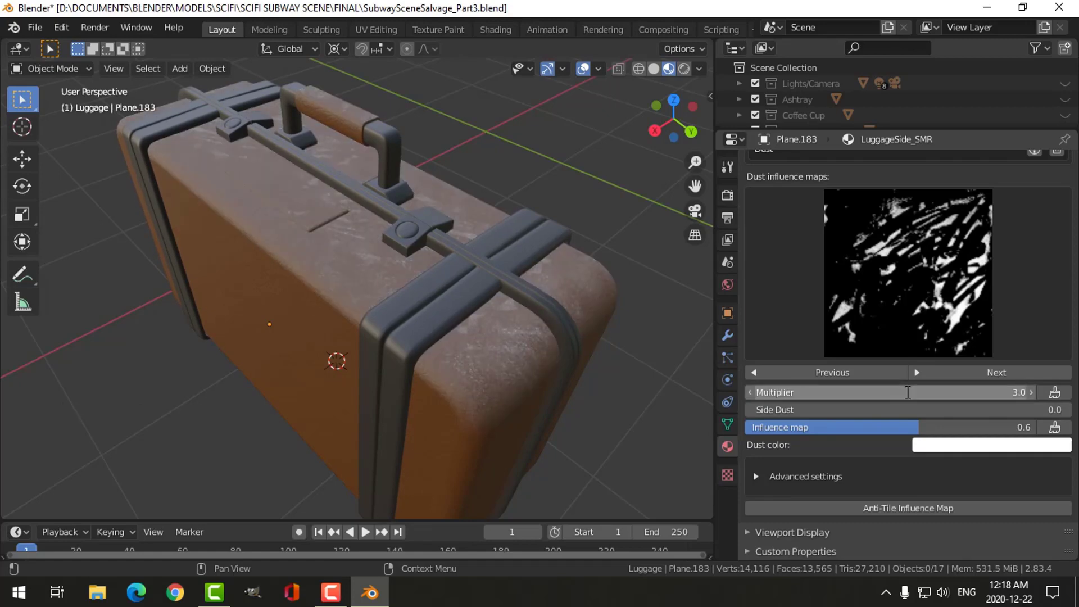
middle_click_drag(514, 338, 414, 290)
scroll(443, 326, "down", 3)
middle_click_drag(477, 327, 517, 315)
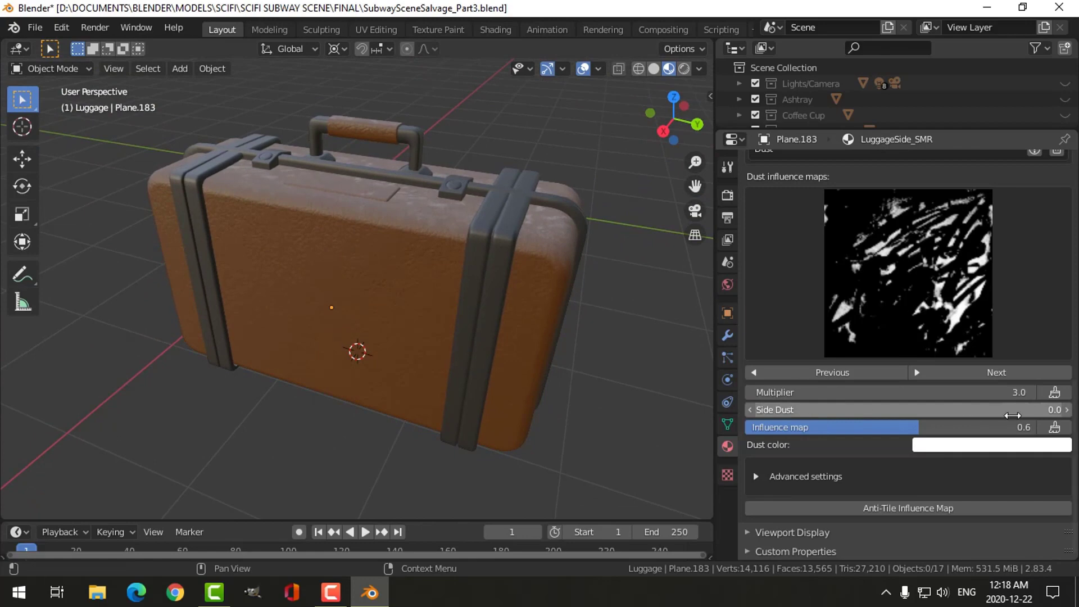
- Set Side Dust to 0.3 and check how the dust covers the suitcase's front
left_click(1011, 411)
type("0.")
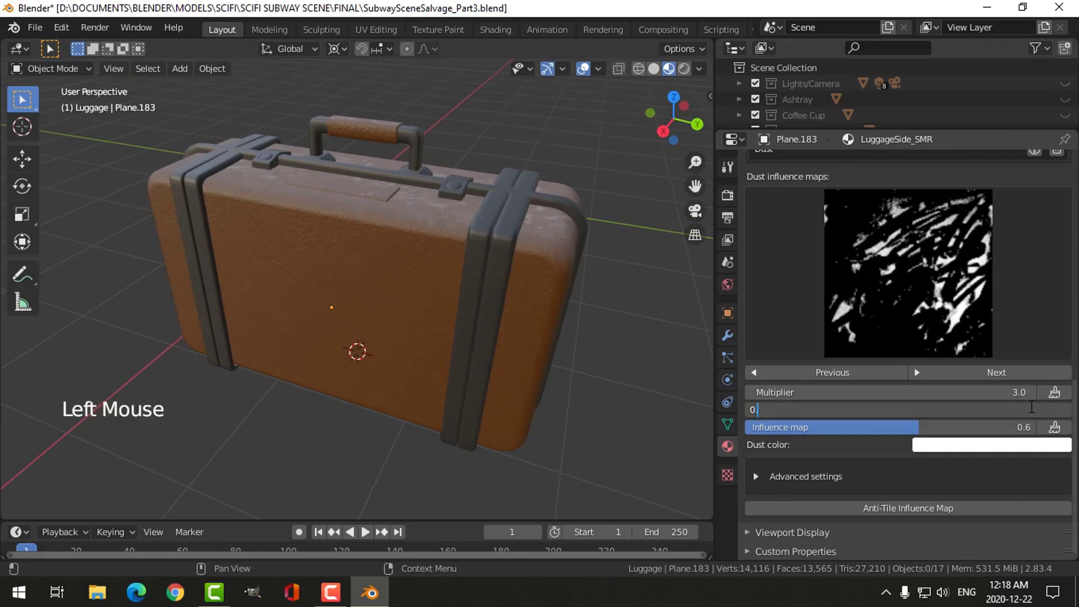
type("3")
key("Return")
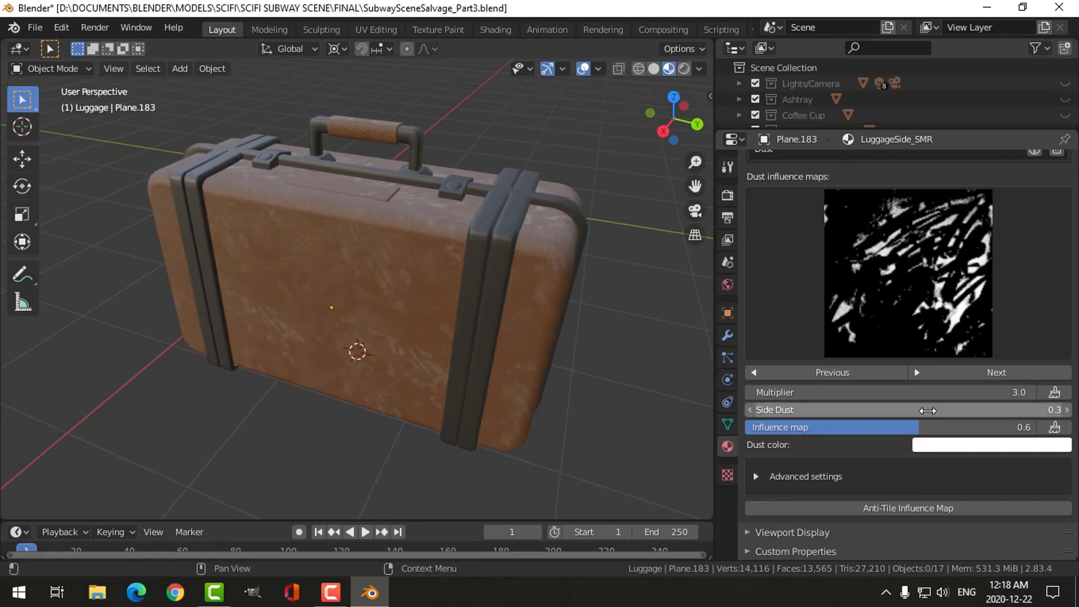
middle_click_drag(562, 383, 573, 343)
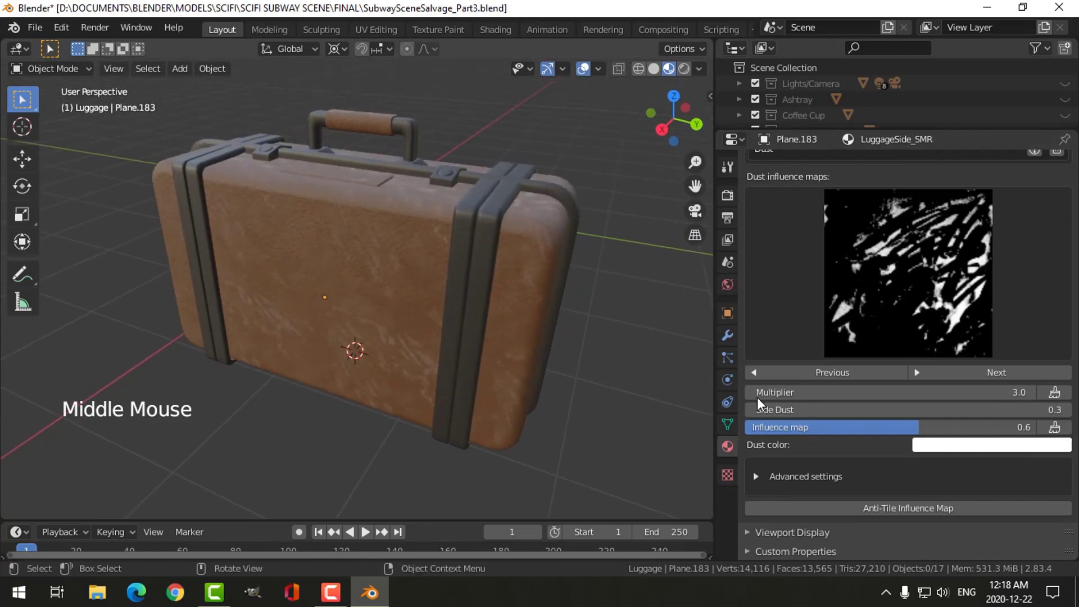
- Try a bright green dust color, then settle on a near-white with a faint green tint
left_click(955, 445)
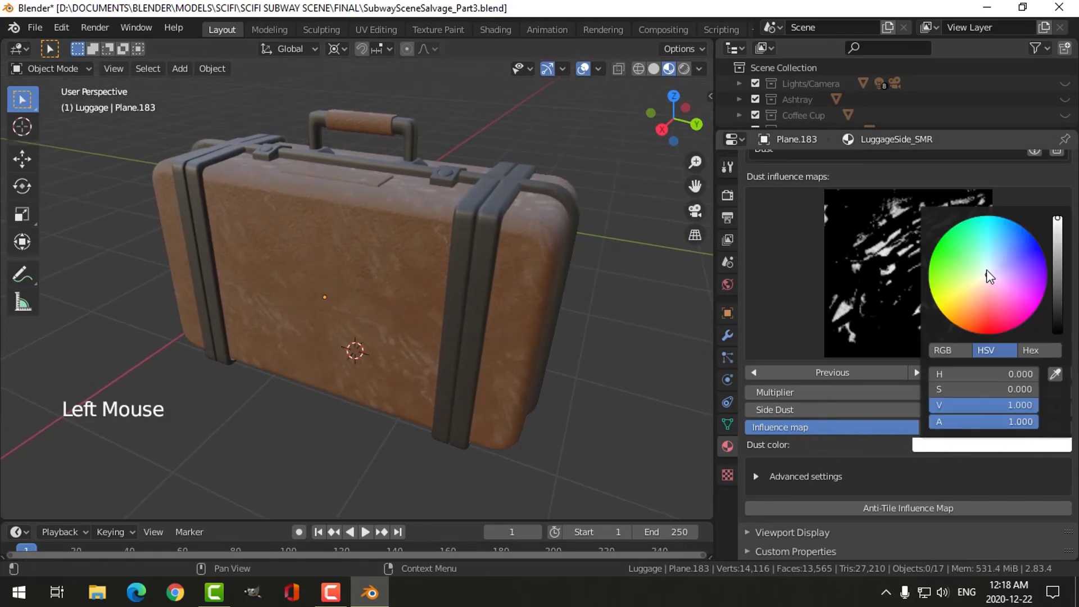
left_click_drag(989, 271, 942, 245)
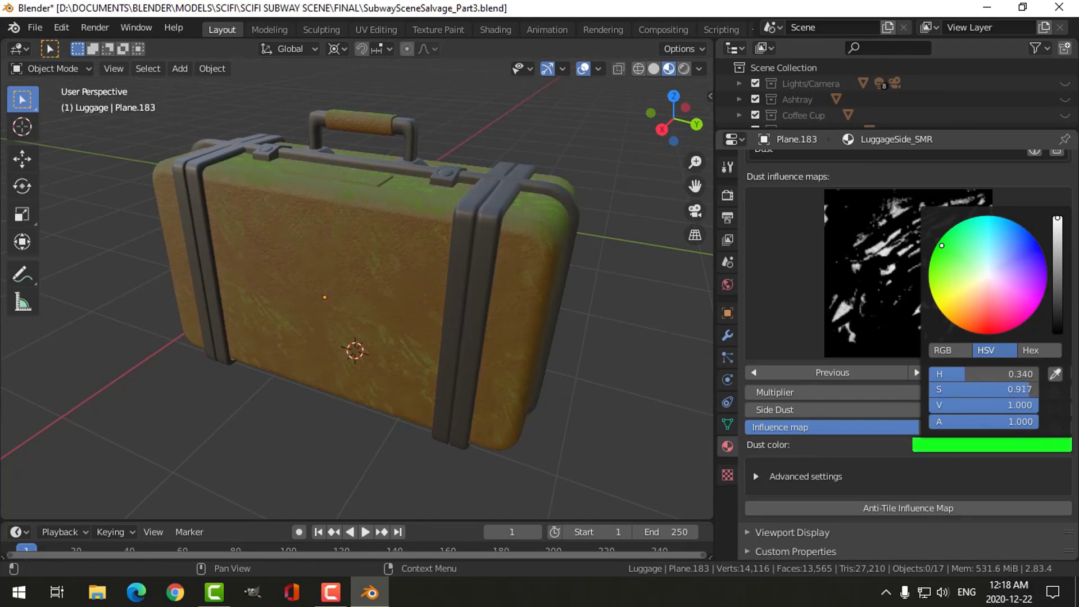
left_click(993, 446)
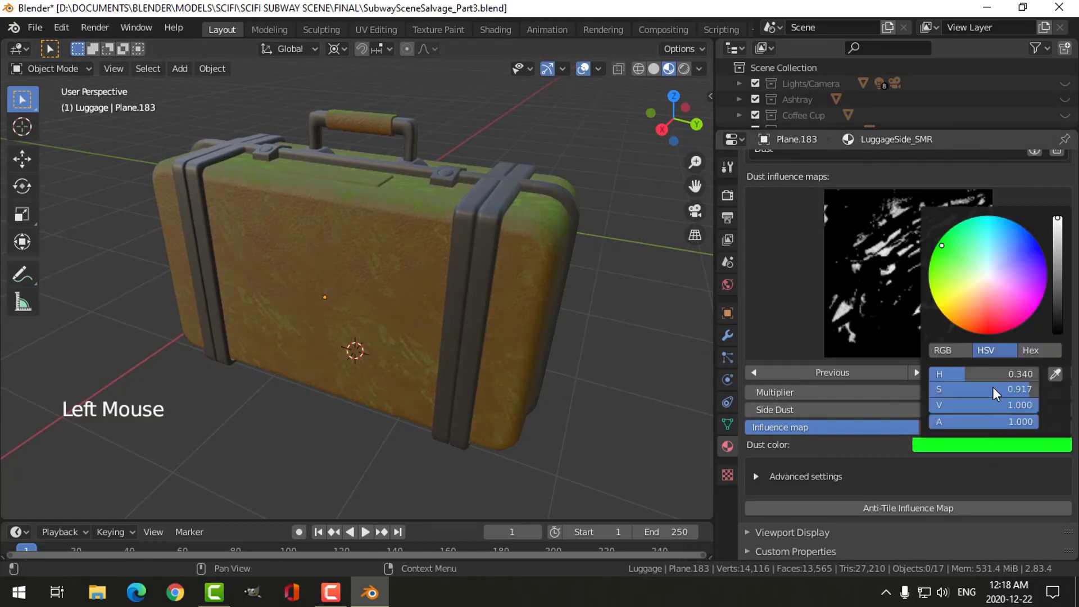
left_click(983, 275)
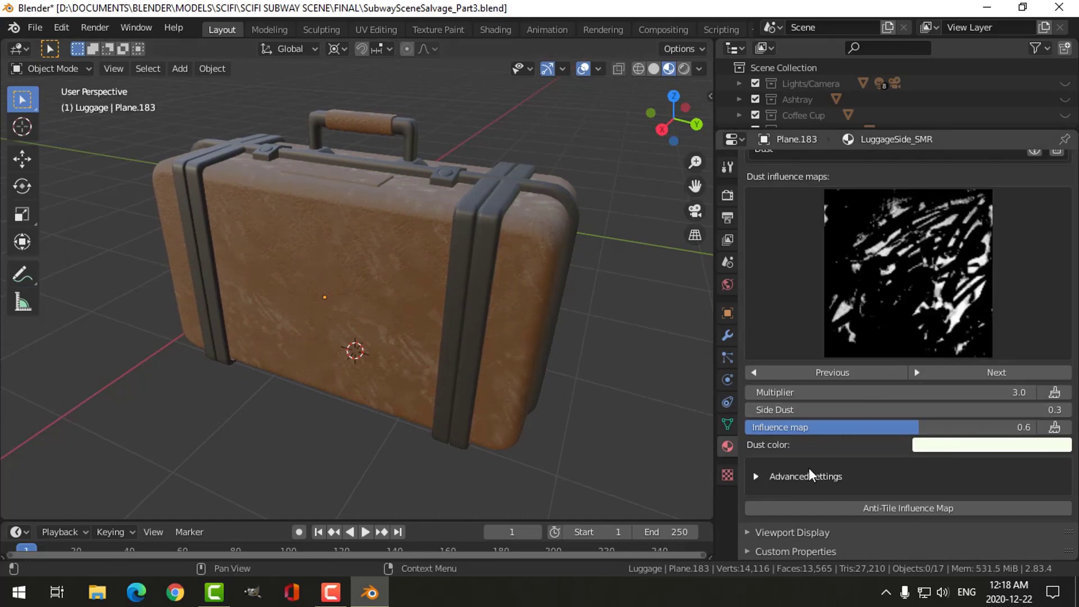
- Try a larger Dust Scale of 1.650 in the advanced dust settings, then set it to 1.000
left_click(756, 476)
scroll(802, 435, "down", 4)
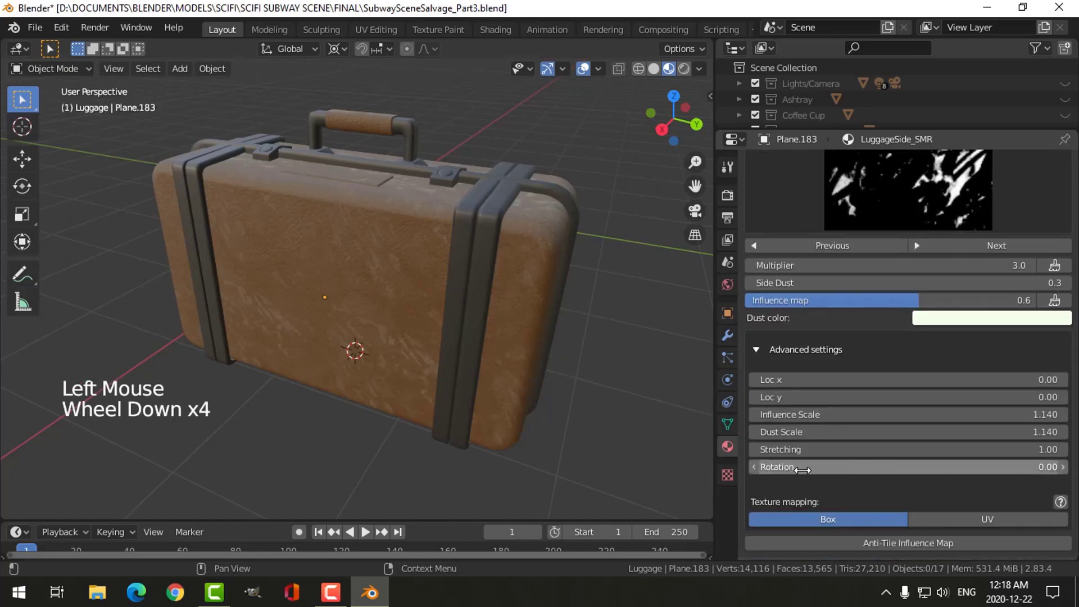
left_click_drag(832, 433, 862, 433)
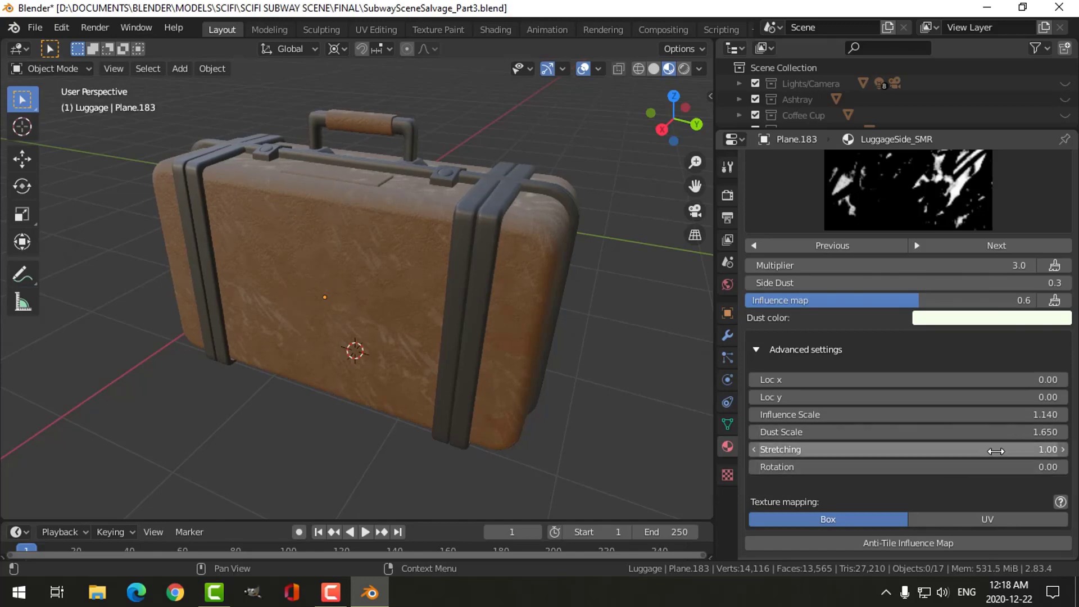
left_click(1017, 431)
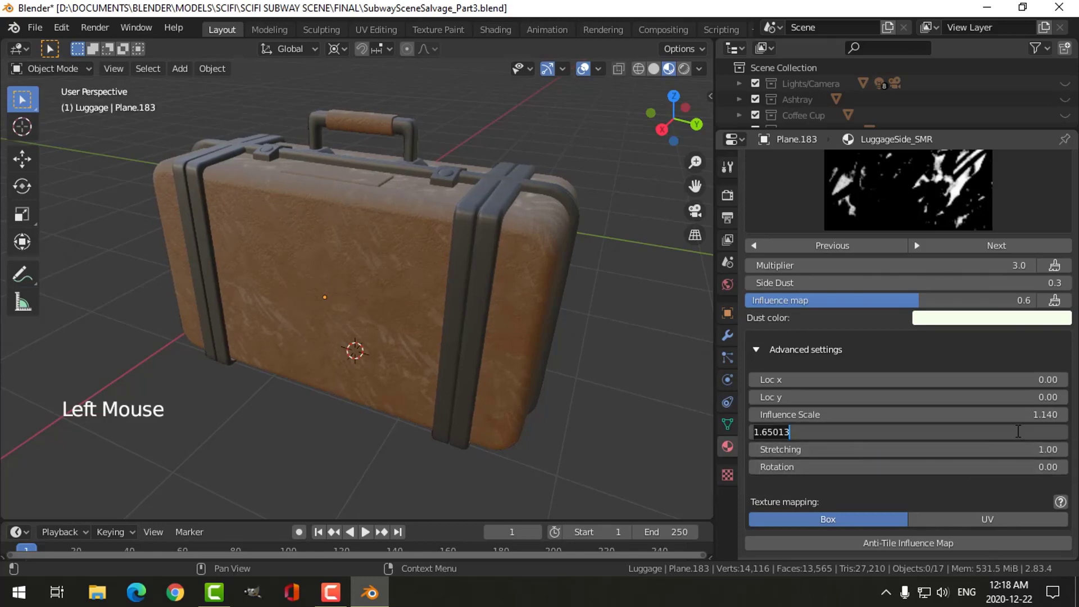
type("1")
key("Return")
middle_click_drag(532, 378, 482, 368)
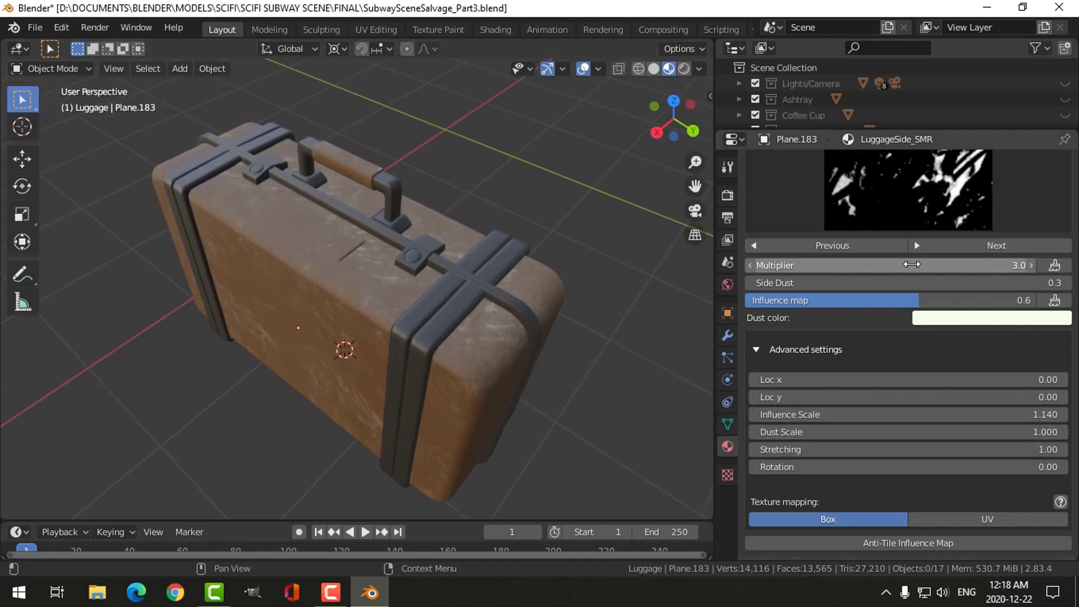
- Set the dust multiplier to 2.0 and inspect the suitcase's front and rounded end
left_click(911, 264)
type("2")
key("Return")
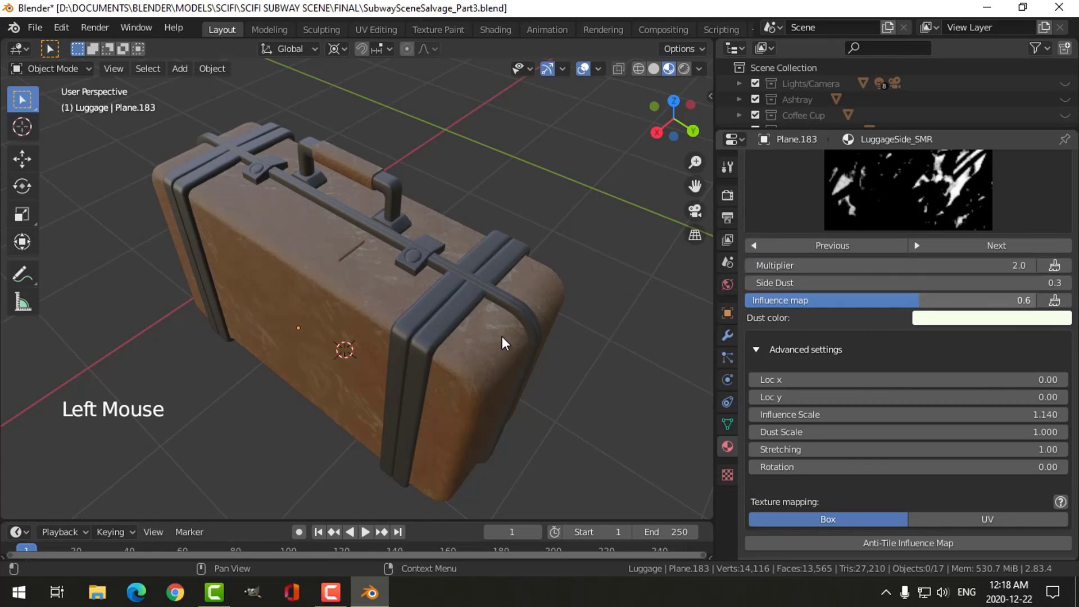
middle_click_drag(539, 292, 461, 311)
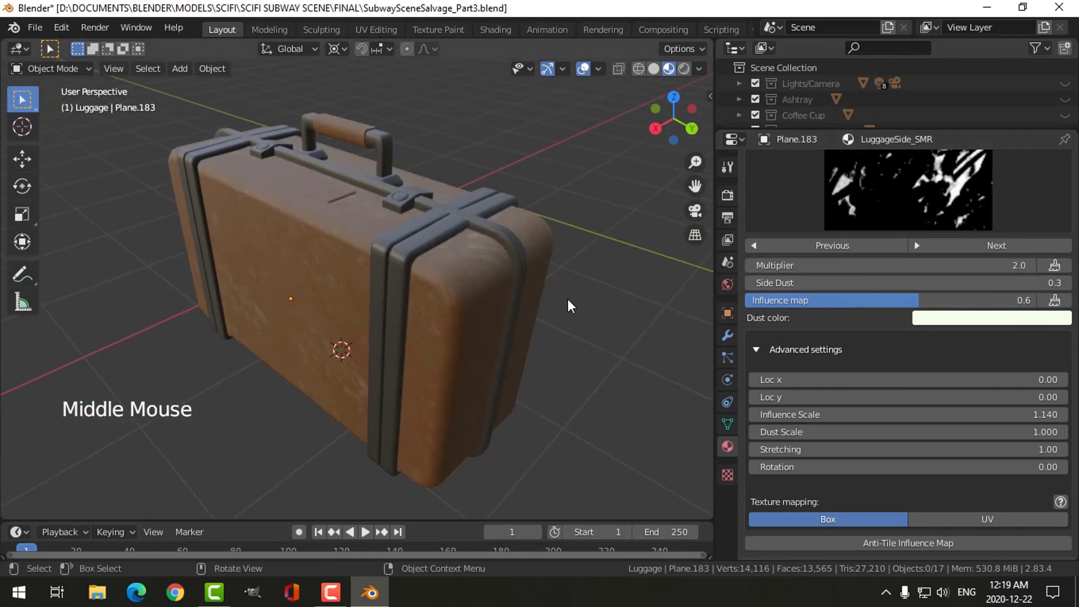
scroll(571, 307, "up", 2)
scroll(570, 306, "down", 1)
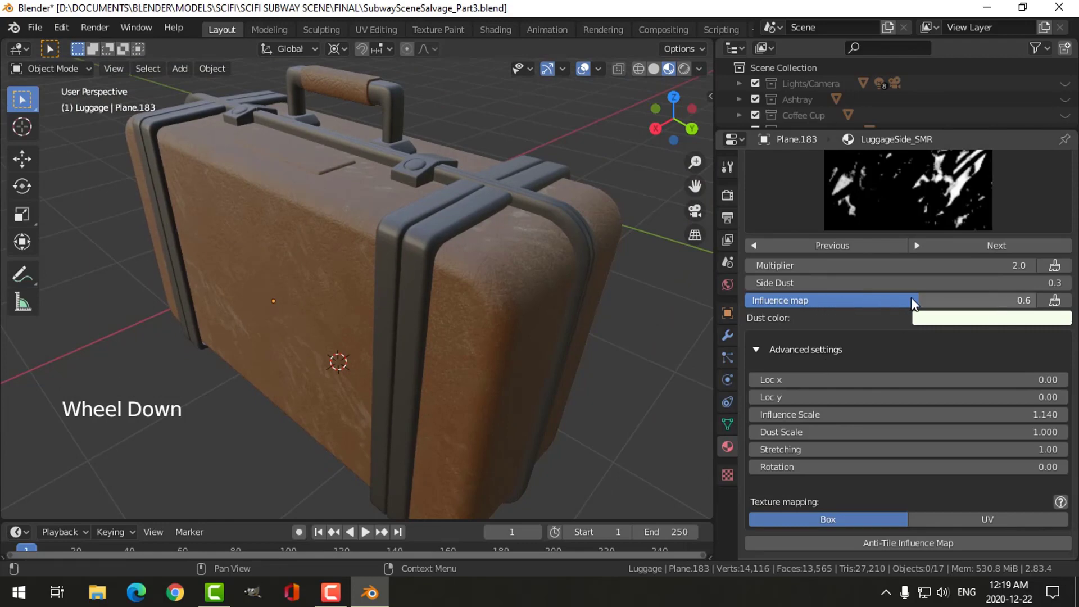
- Try the dust's influence map strength at 0.2, then return it to 0.6
left_click_drag(911, 304, 805, 300)
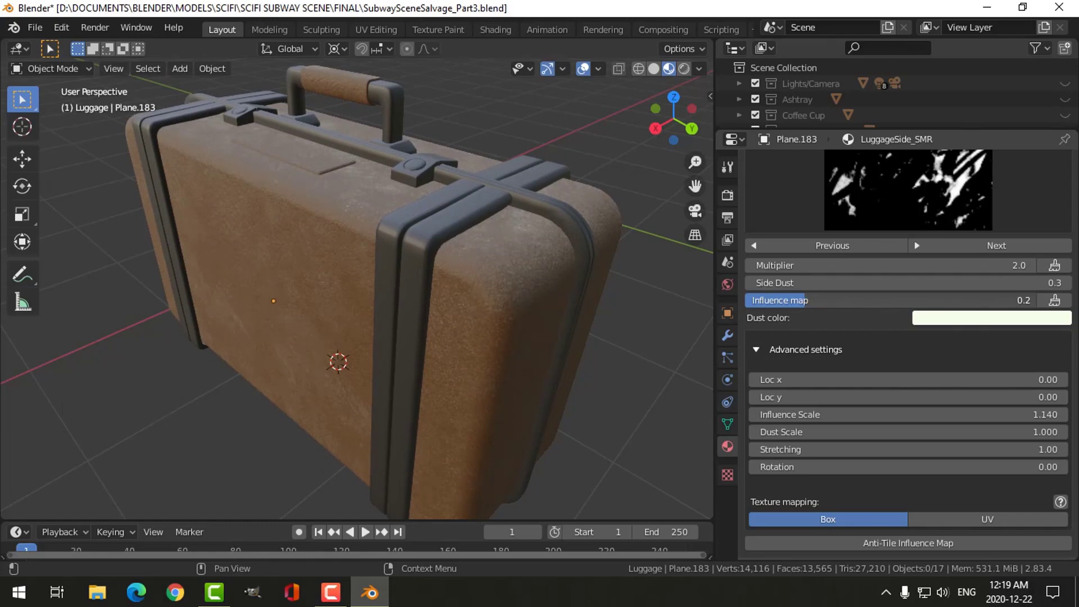
middle_click_drag(522, 292, 535, 320)
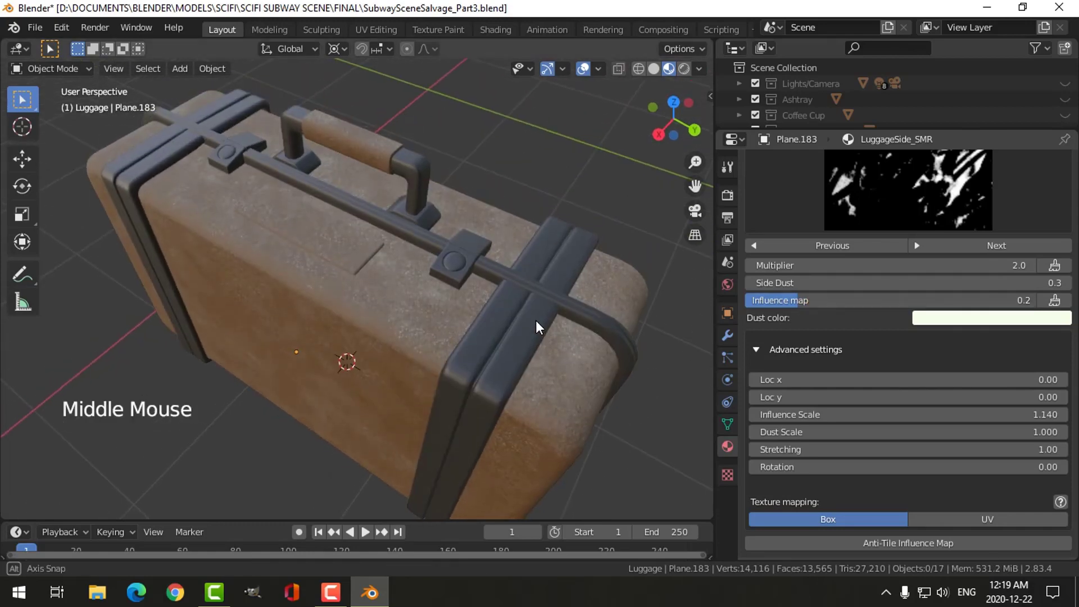
left_click_drag(787, 298, 883, 298)
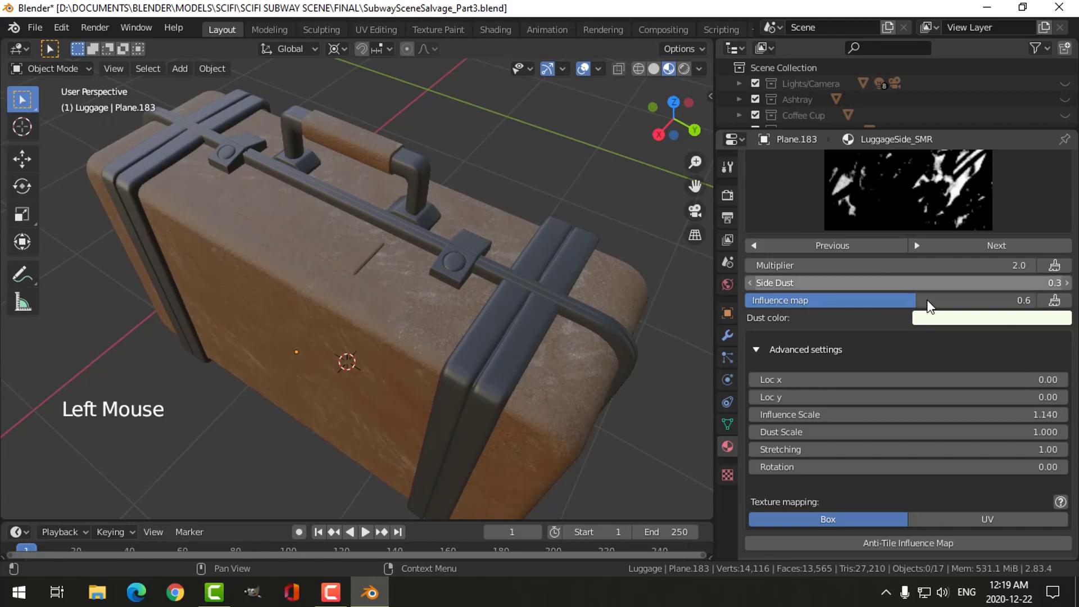
- Add a separate influence map for the dust influence and expand its Noise settings
left_click(1054, 300)
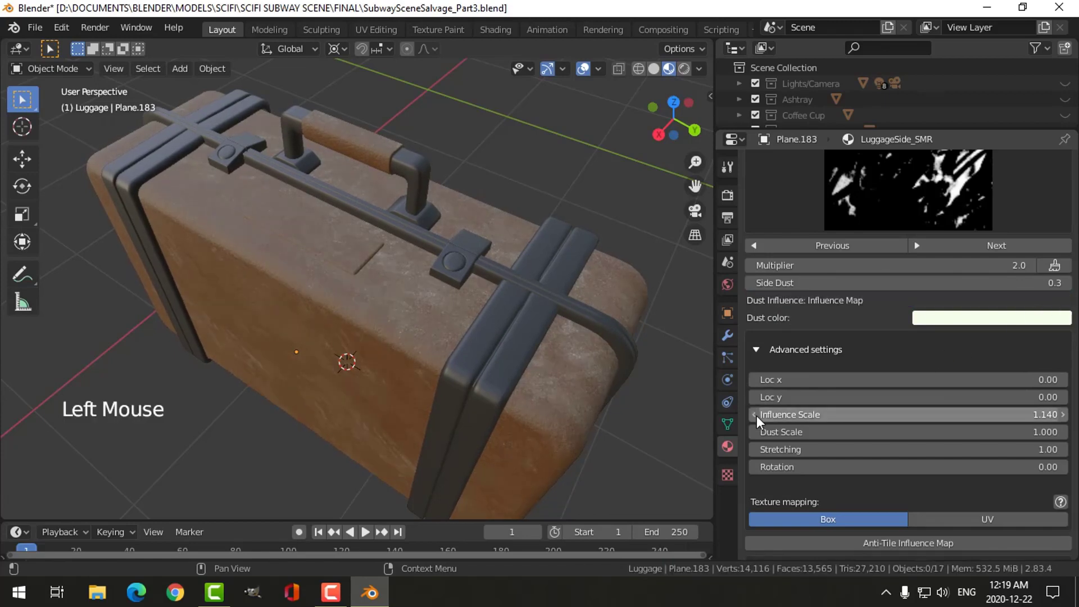
scroll(854, 337, "down", 5)
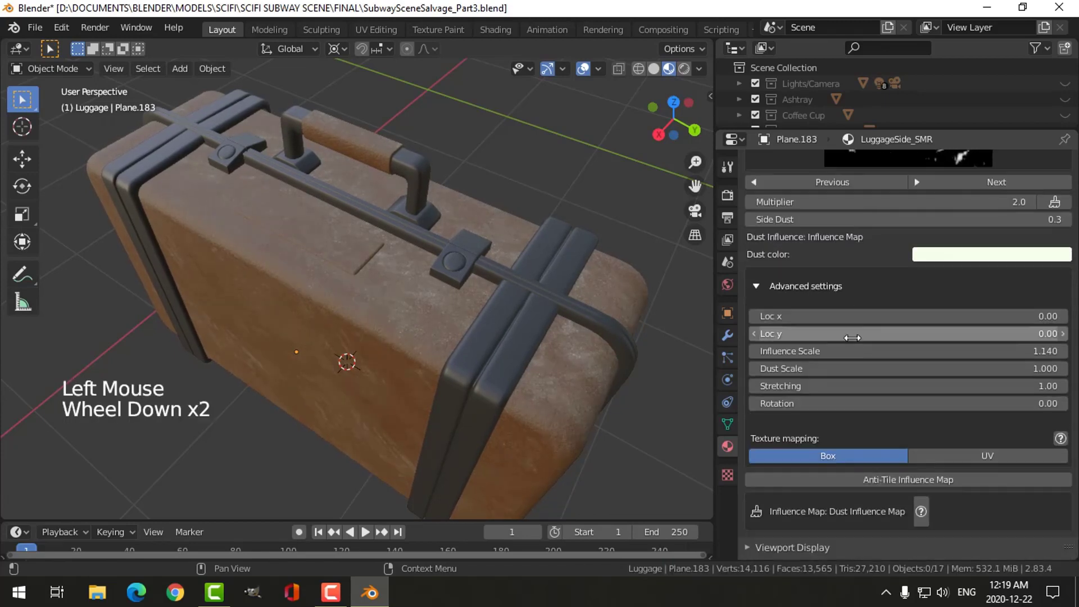
left_click(877, 494)
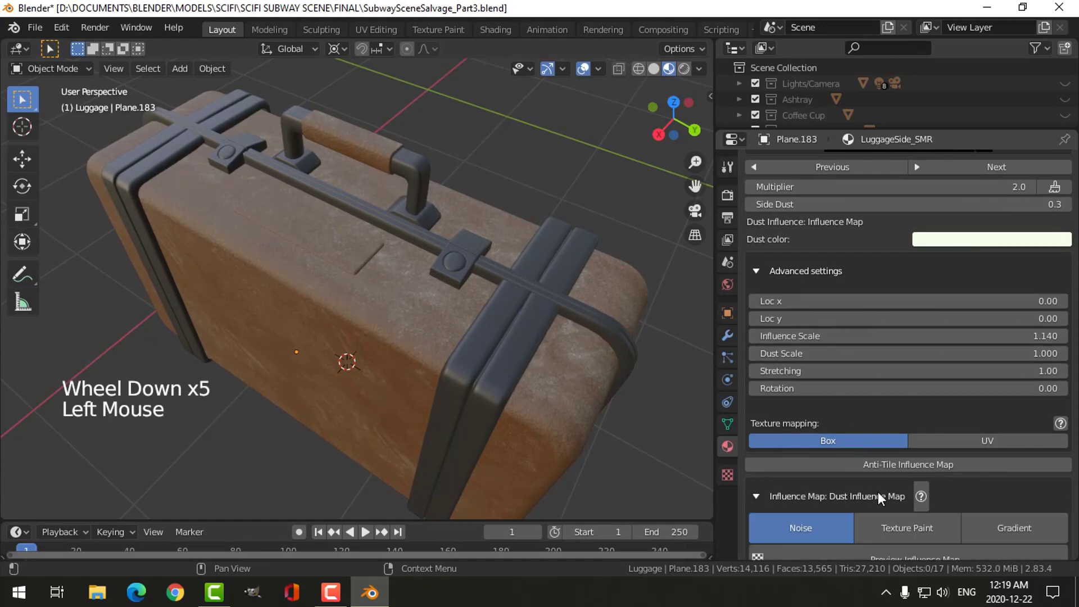
scroll(877, 488, "down", 6)
scroll(865, 449, "down", 2)
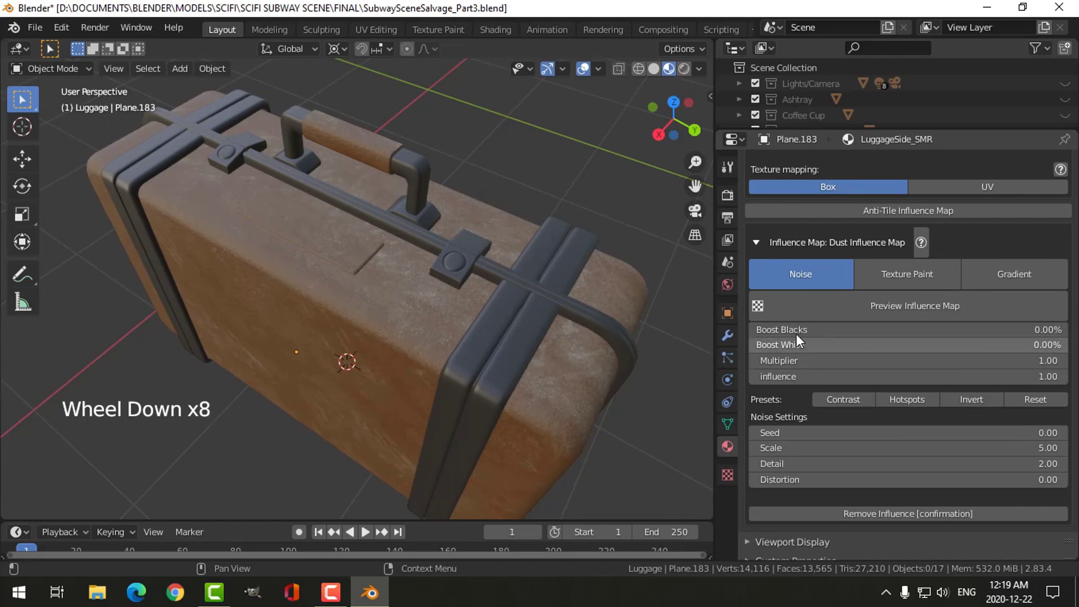
- Boost the dust influence noise map's blacks to 87.87% and its whites to 64.36%
left_click_drag(791, 331, 956, 342)
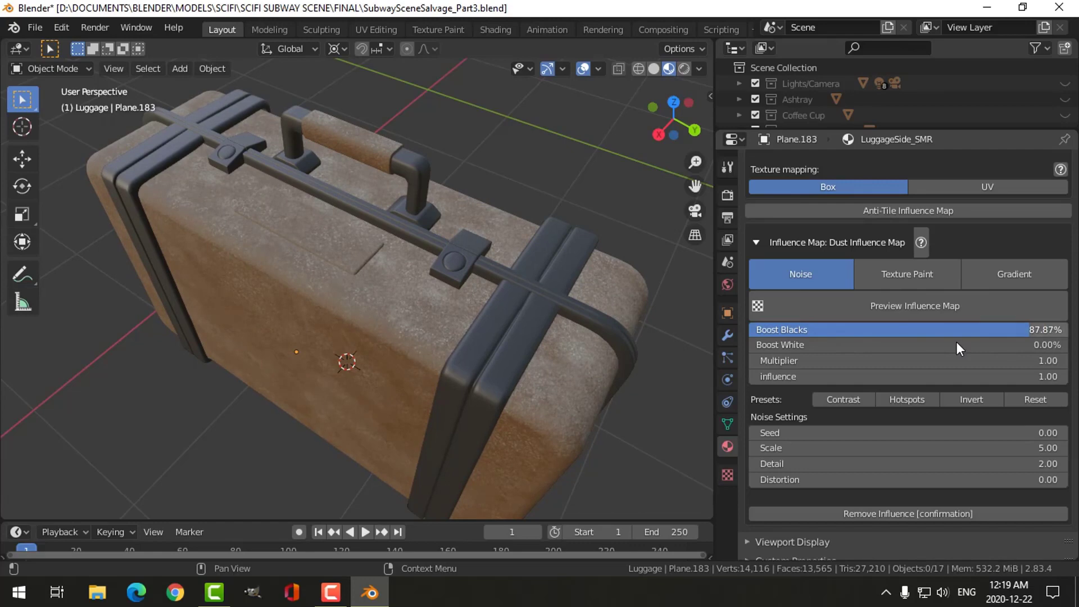
left_click(834, 349)
left_click_drag(834, 350, 933, 349)
left_click_drag(886, 345, 953, 344)
middle_click_drag(665, 385, 628, 359)
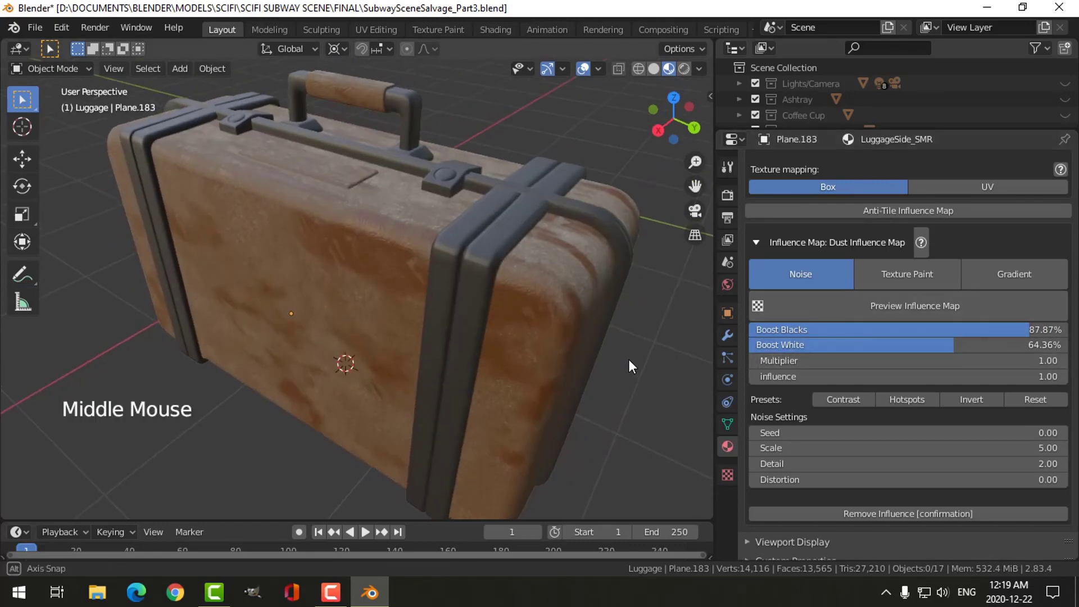
- Switch the dust influence map image to SMR_Dust1
scroll(851, 278, "up", 3)
scroll(852, 279, "up", 11)
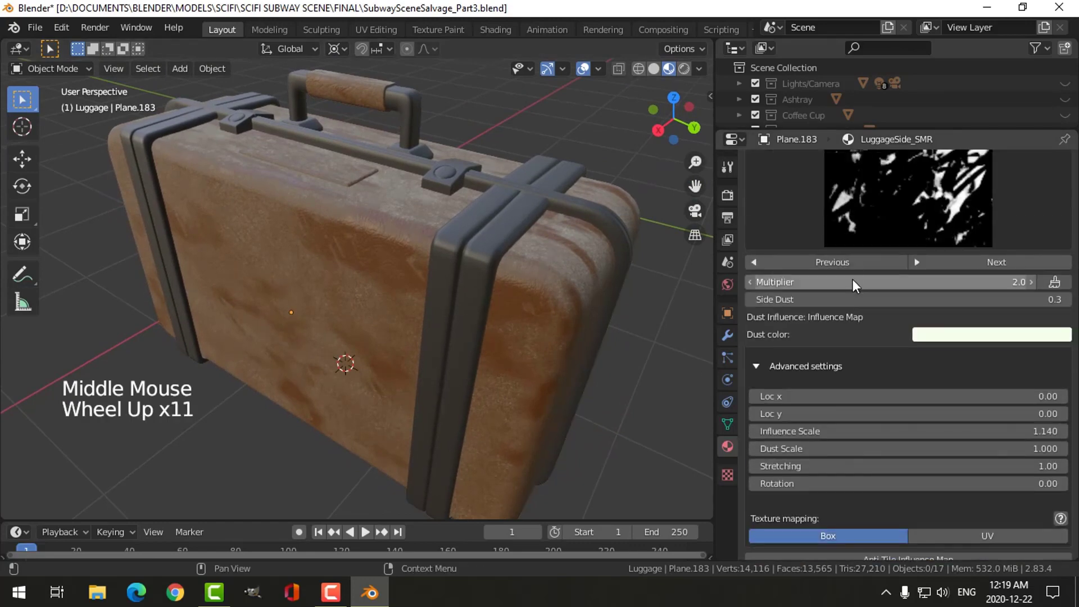
left_click(878, 254)
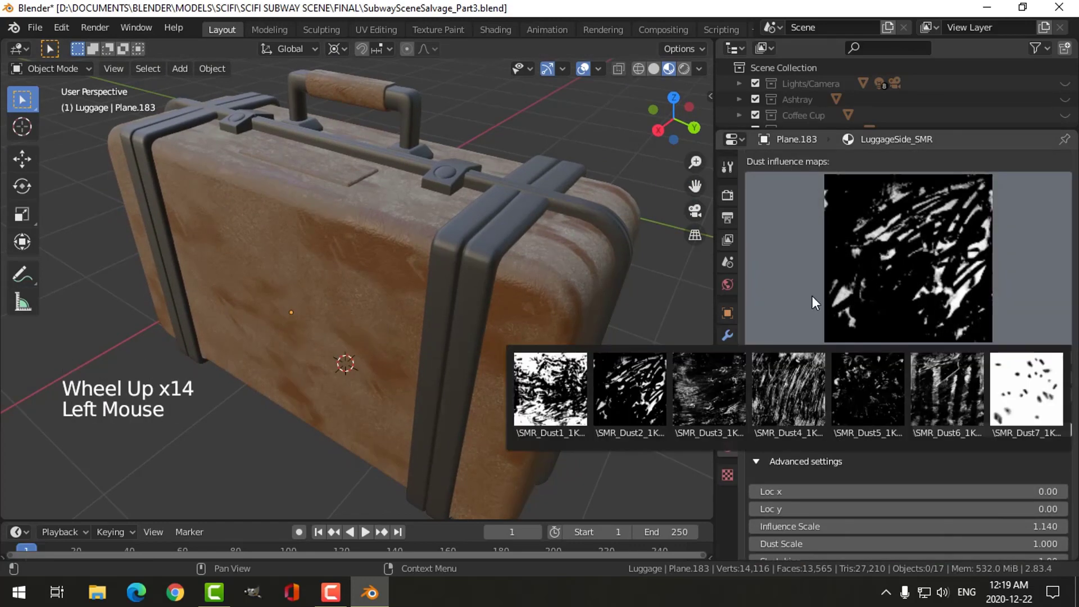
left_click(568, 392)
scroll(885, 423, "down", 11)
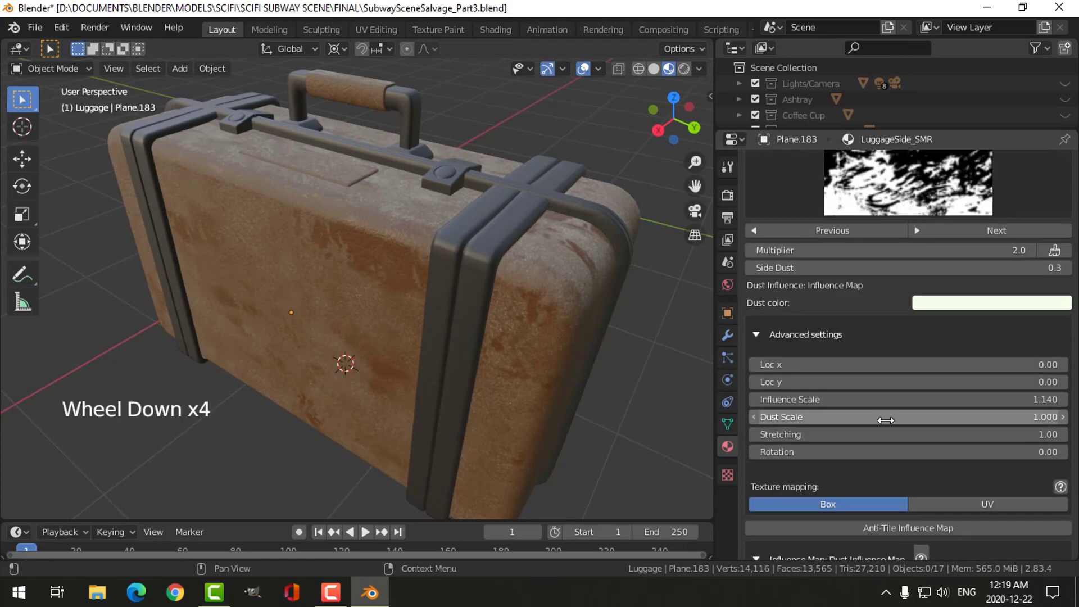
- Rebalance the dust influence noise with Boost Blacks at 13.37% and Boost White at 59.41%
left_click_drag(934, 437, 878, 440)
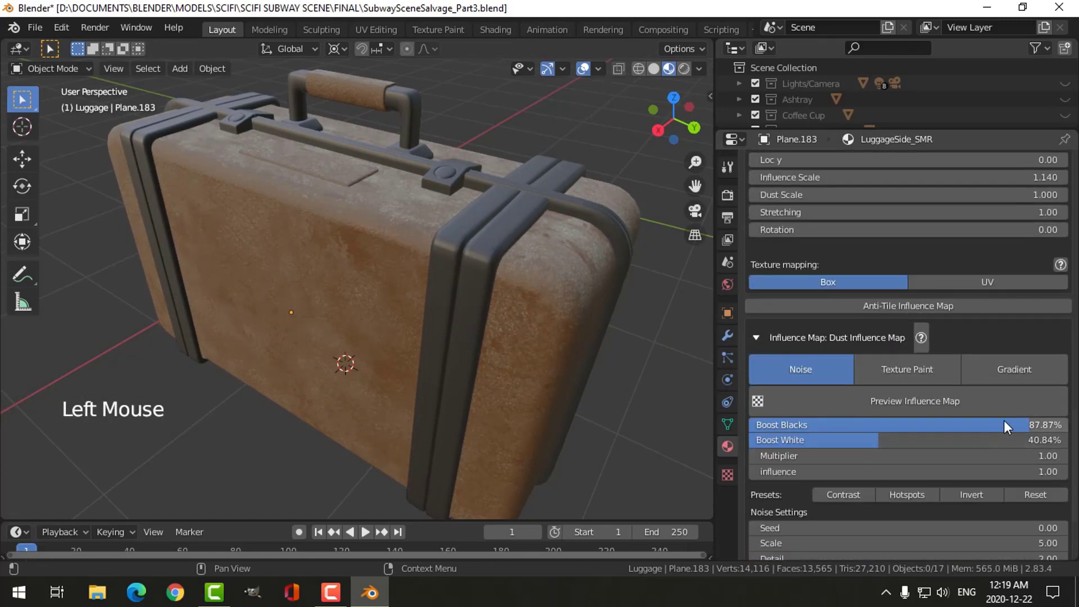
left_click_drag(1004, 423, 904, 425)
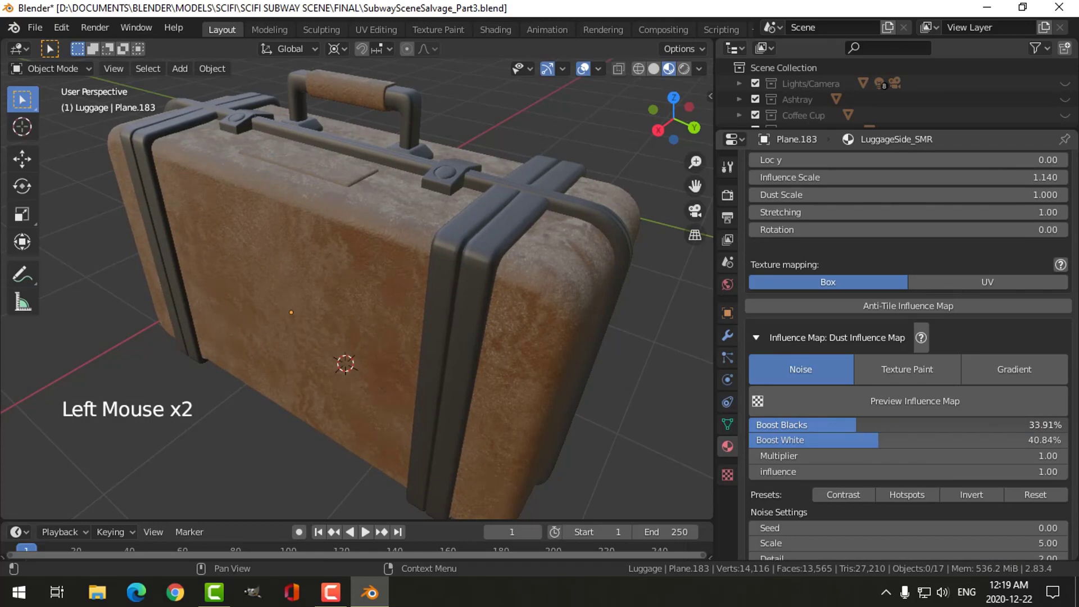
left_click_drag(822, 424, 893, 437)
- Set the dust influence noise multiplier to 3.00 and Boost White to 80.20%
double_click(897, 452)
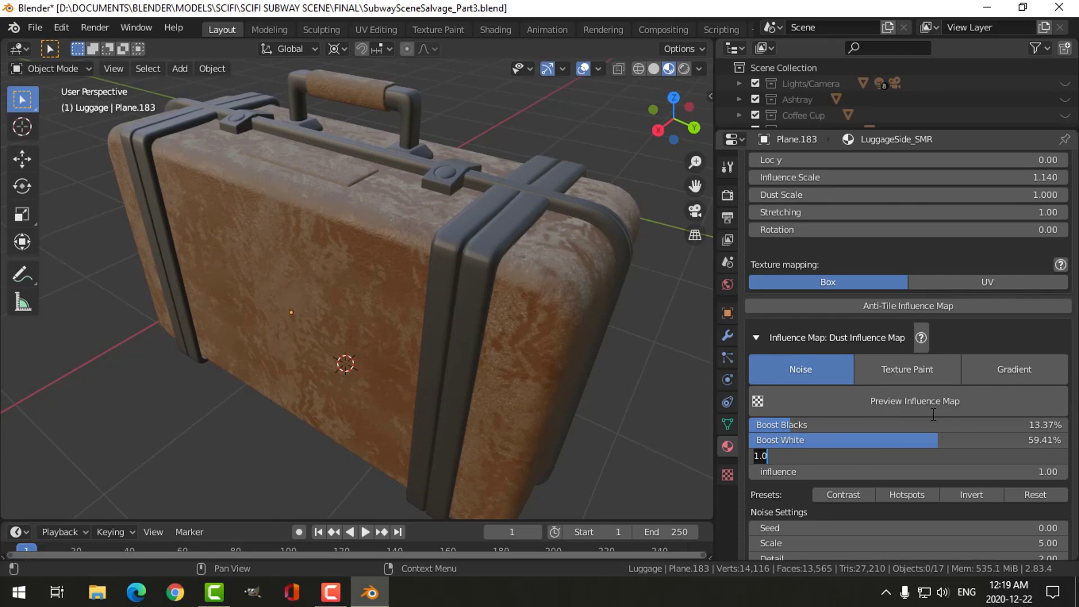
key("Return")
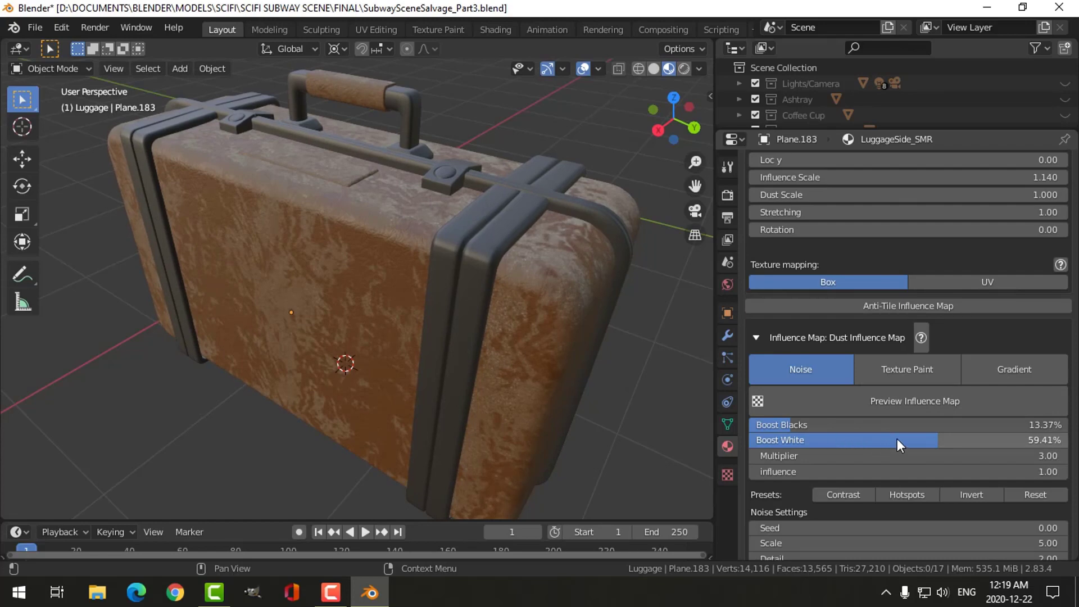
left_click_drag(897, 439, 909, 440)
left_click_drag(997, 439, 1005, 439)
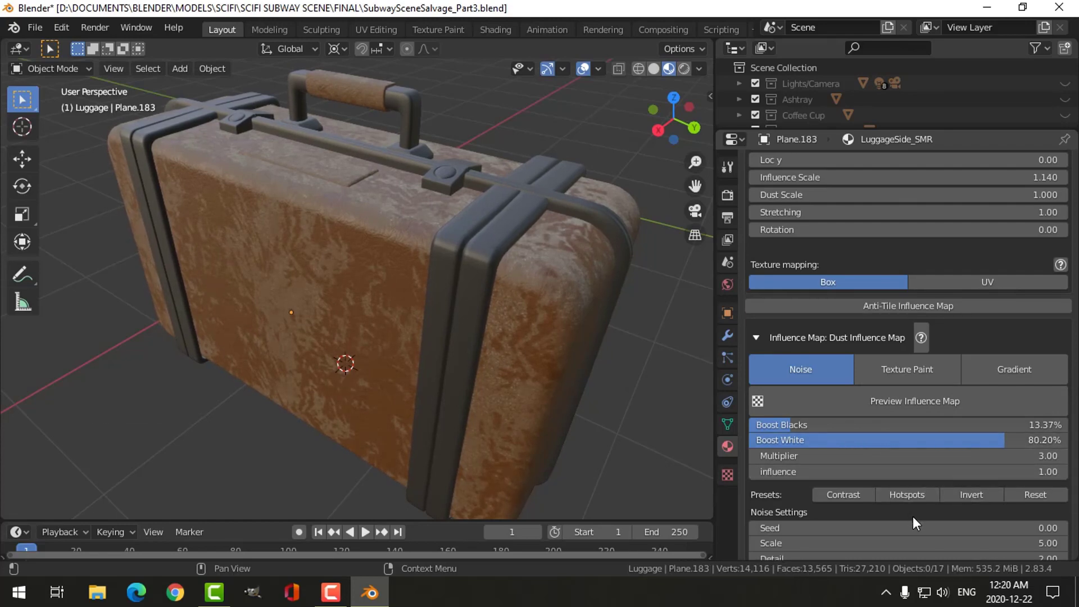
- Change the dust color to a dark brown with hue 0.064, saturation 0.857 and value 0.300
scroll(912, 516, "down", 4)
scroll(907, 502, "up", 11)
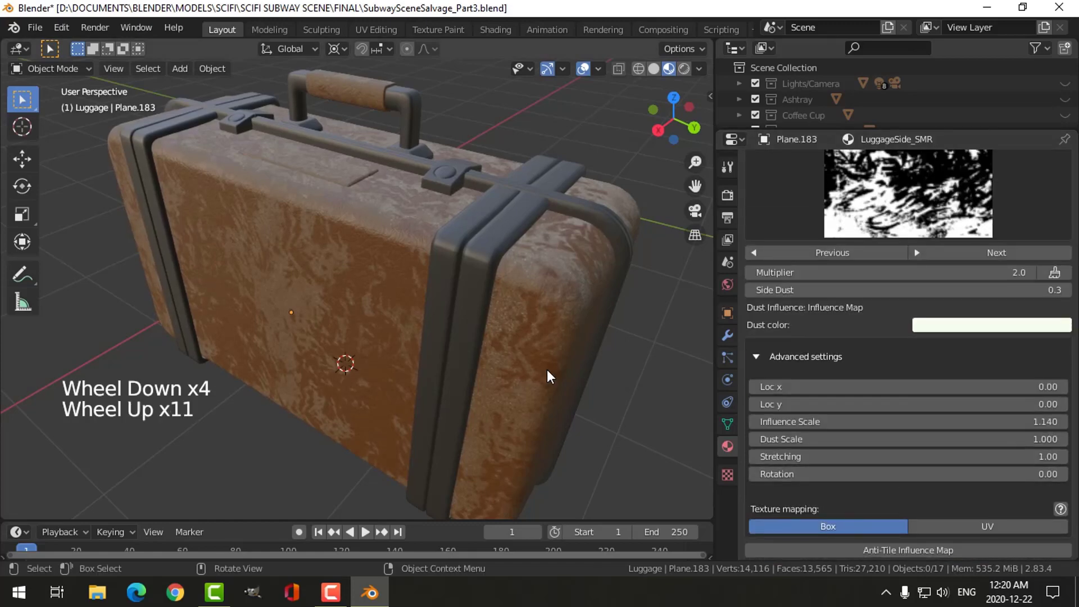
left_click(989, 319)
left_click_drag(993, 167, 968, 202)
left_click(1056, 143)
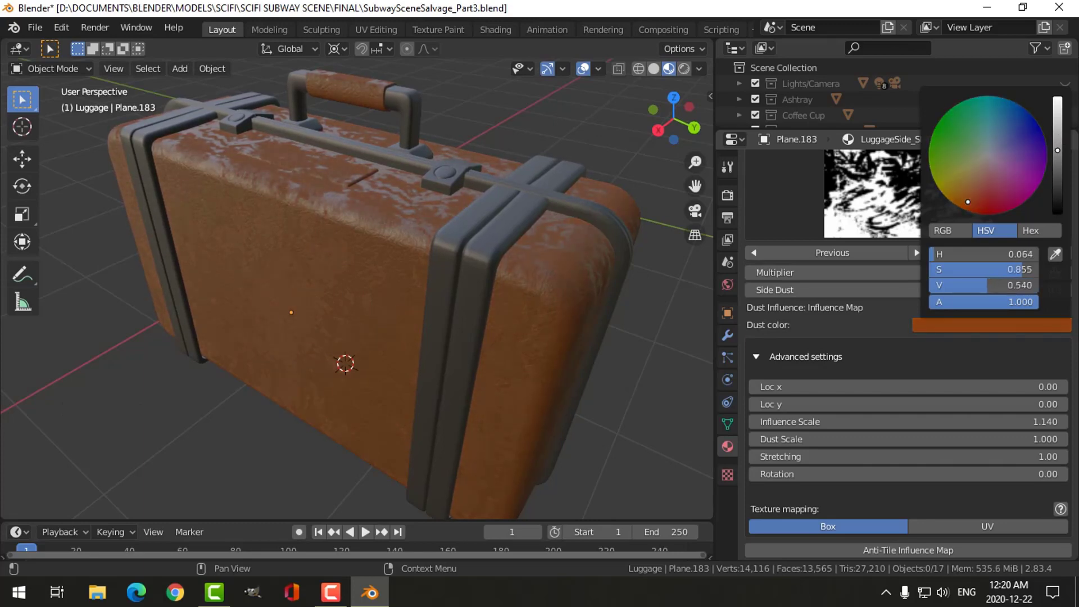
left_click_drag(1057, 150, 1057, 177)
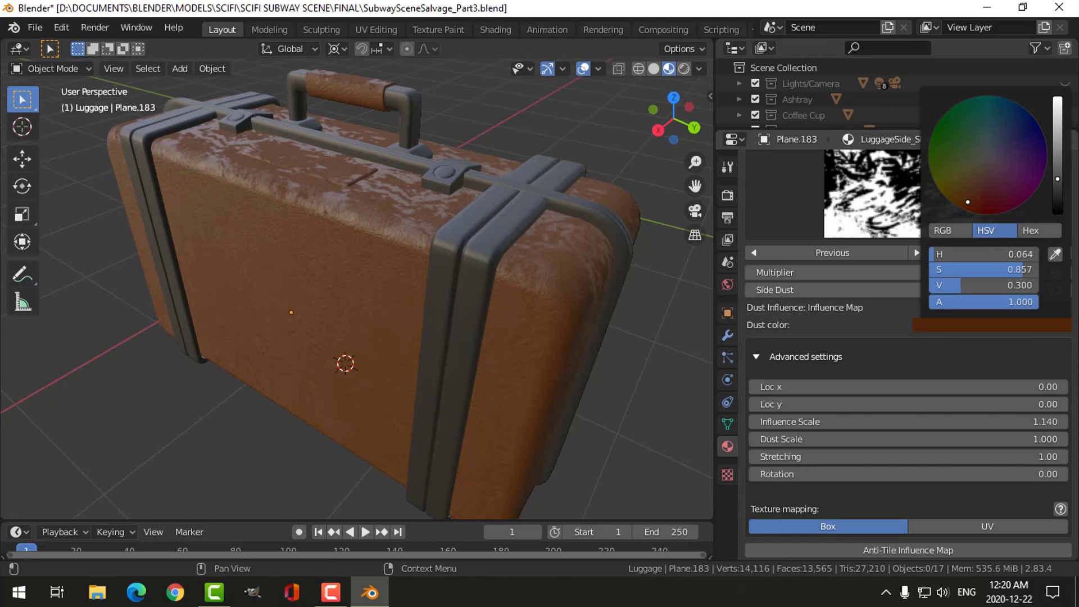
- Change the dust color to a dark grey with hue 0.699, saturation 0.042 and value 0.287
middle_click_drag(569, 262, 505, 269)
left_click(926, 327)
left_click_drag(996, 163, 990, 154)
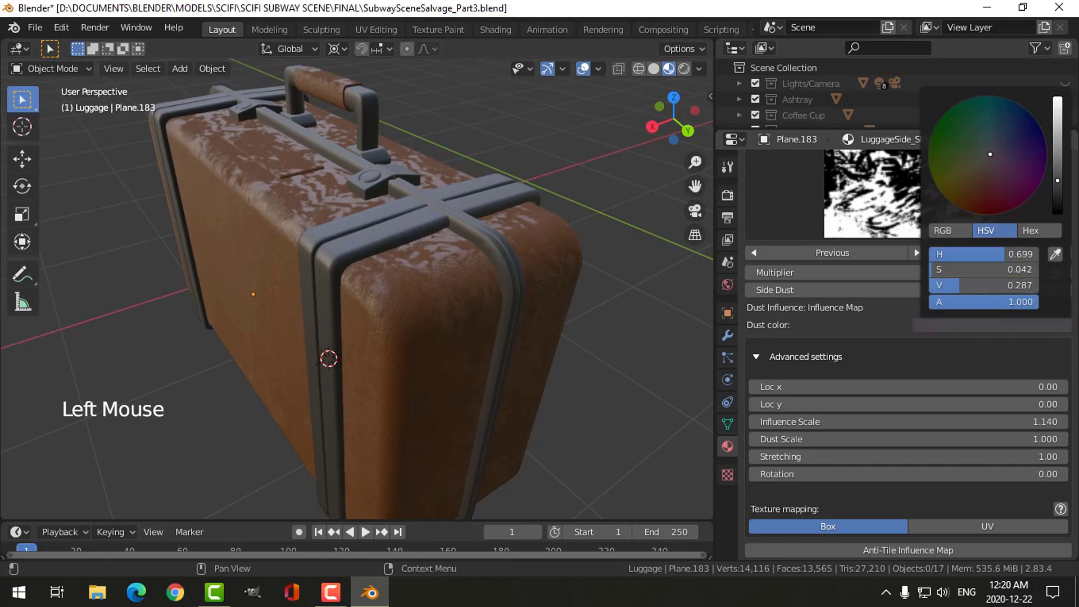
- Remove the dust setup from the LuggageSide_SMR material
scroll(862, 282, "up", 9)
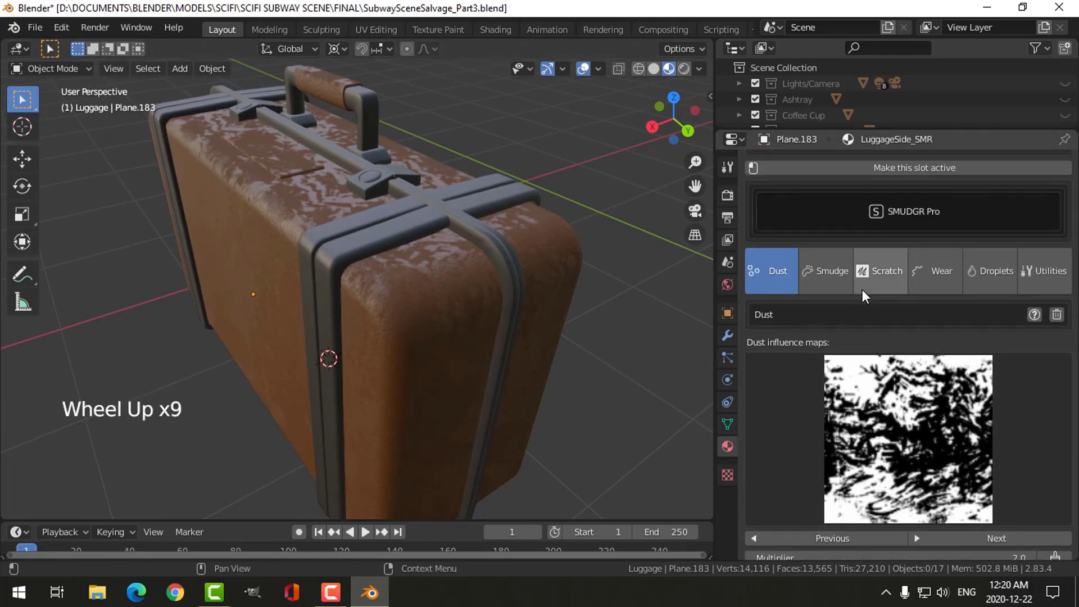
left_click(1056, 314)
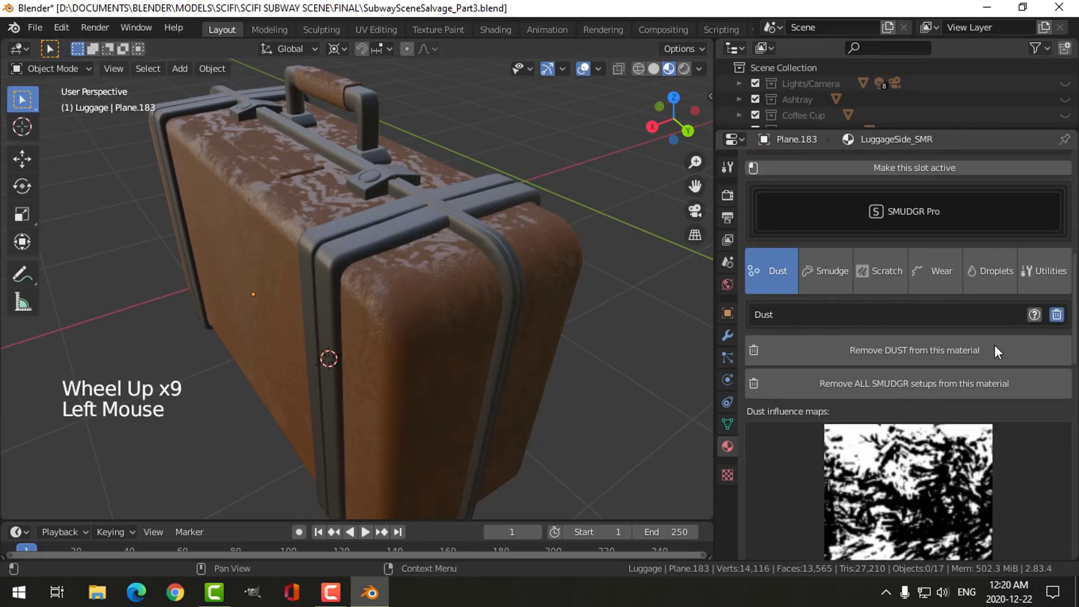
left_click(896, 350)
middle_click_drag(470, 363, 508, 348)
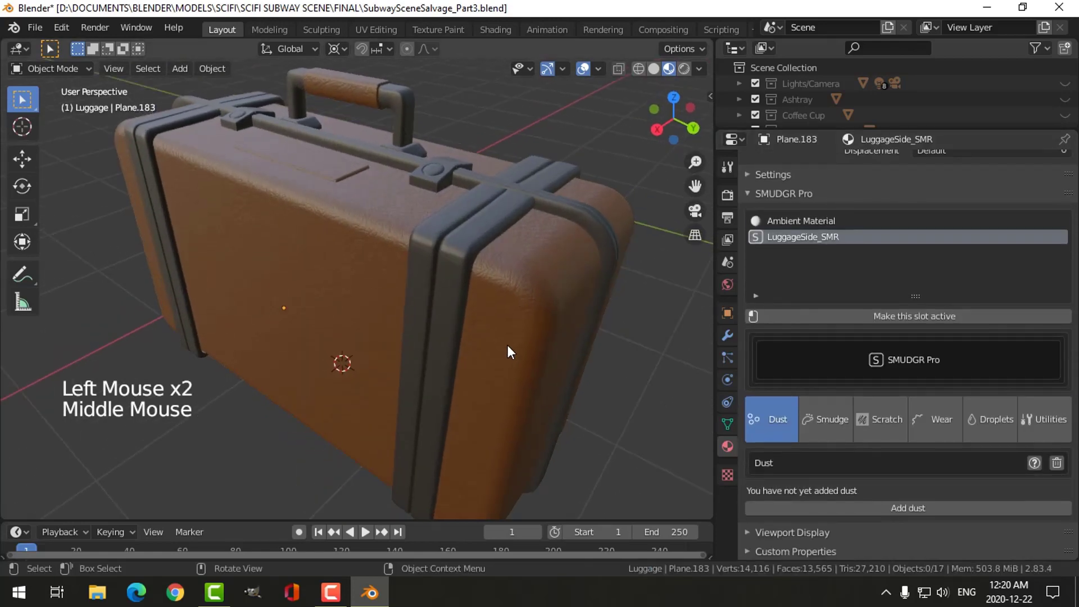
- Add a fresh dust setup to the LuggageSide_SMR material and inspect the suitcase's top
scroll(508, 348, "up", 3)
scroll(508, 348, "down", 2)
left_click(907, 507)
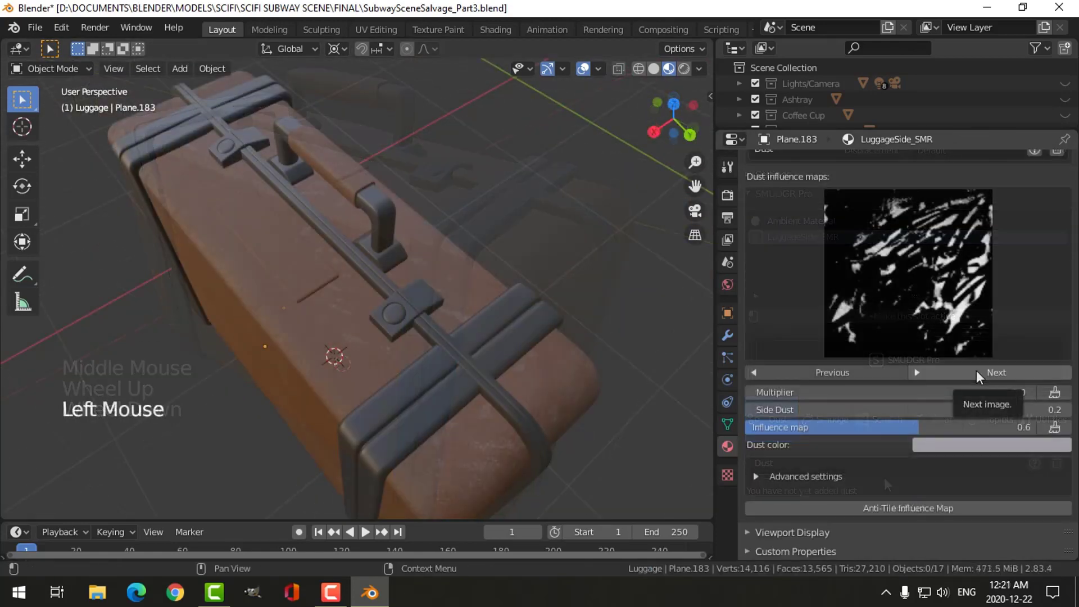
mouse_move(574, 342)
middle_mouse_down()
mouse_move(628, 302)
mouse_move(624, 292)
mouse_move(588, 312)
mouse_move(542, 311)
mouse_move(538, 343)
mouse_move(517, 346)
mouse_move(528, 344)
middle_mouse_up()
scroll(541, 311, "up", 3)
scroll(537, 342, "down", 2)
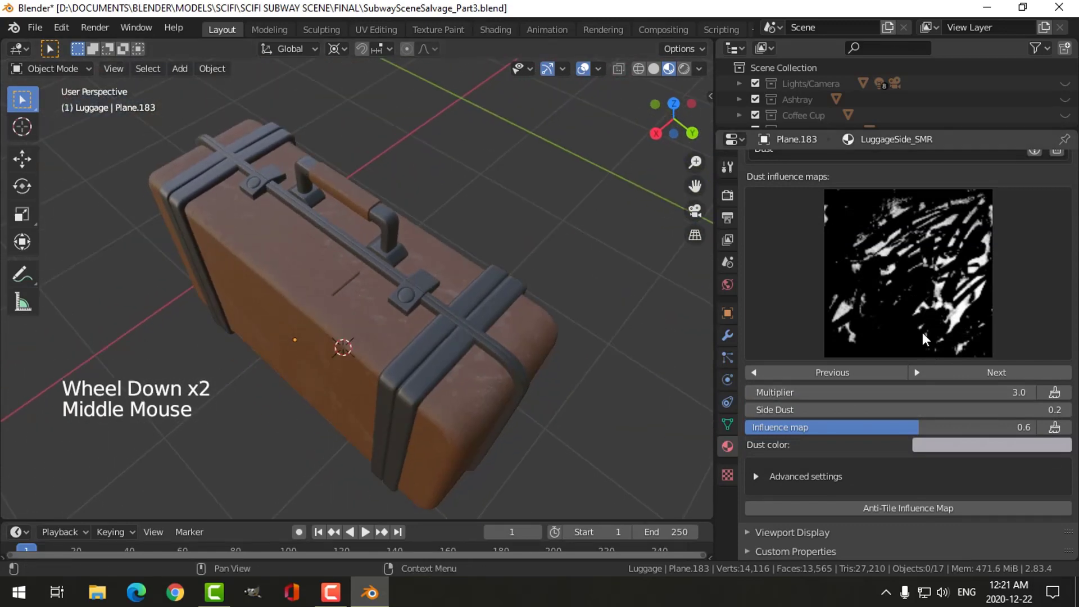
- Add smudges to the LuggageSide_SMR material and inspect them on the suitcase's side up close
scroll(902, 263, "up", 3)
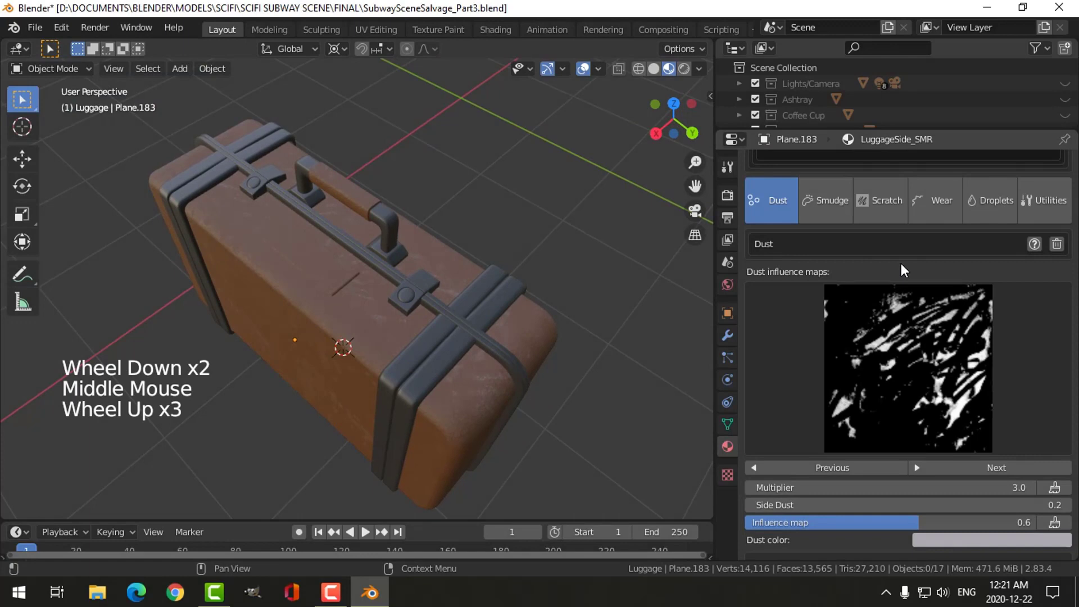
left_click(835, 211)
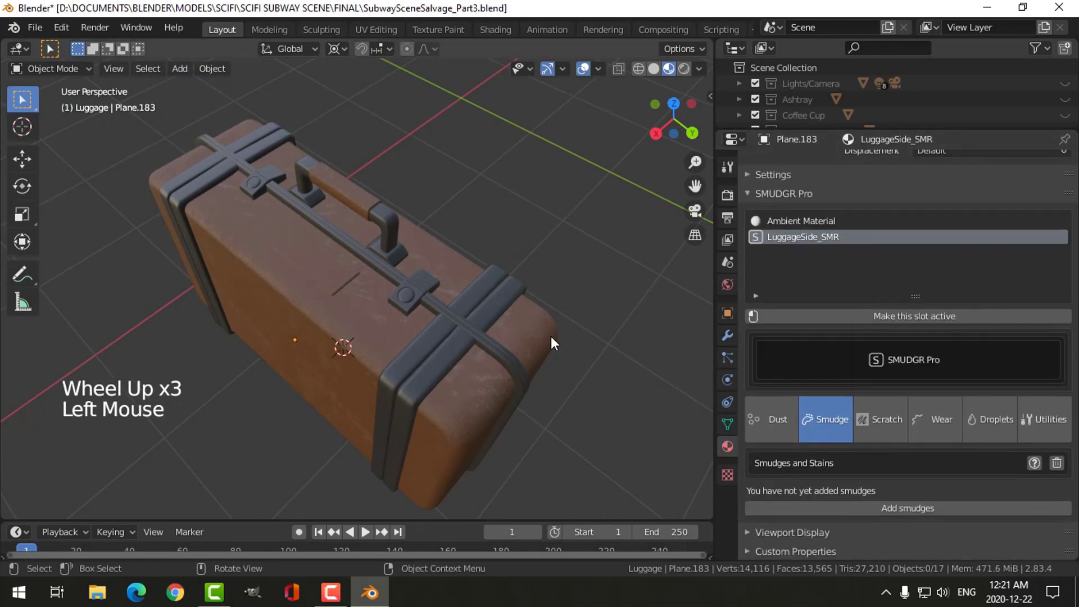
left_click(898, 508)
mouse_move(406, 405)
middle_mouse_down()
mouse_move(395, 327)
mouse_move(325, 275)
mouse_move(346, 277)
middle_mouse_up()
scroll(310, 267, "up", 2)
scroll(938, 502, "down", 4)
scroll(927, 489, "down", 3)
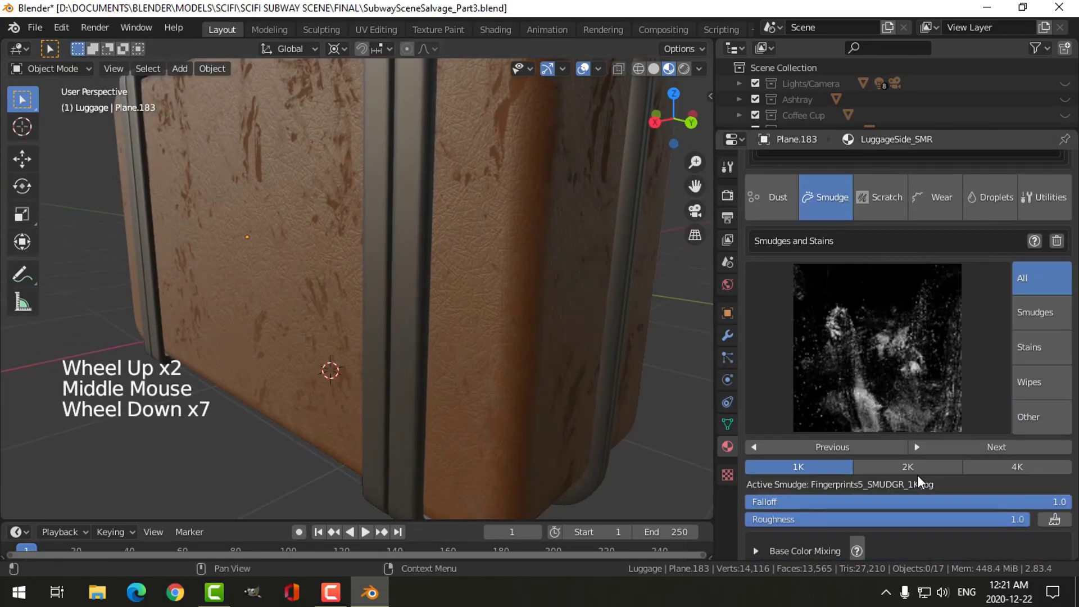
- Choose the Dust2 image as the smudge texture and inspect the suitcase's front and rounded end
left_click(883, 371)
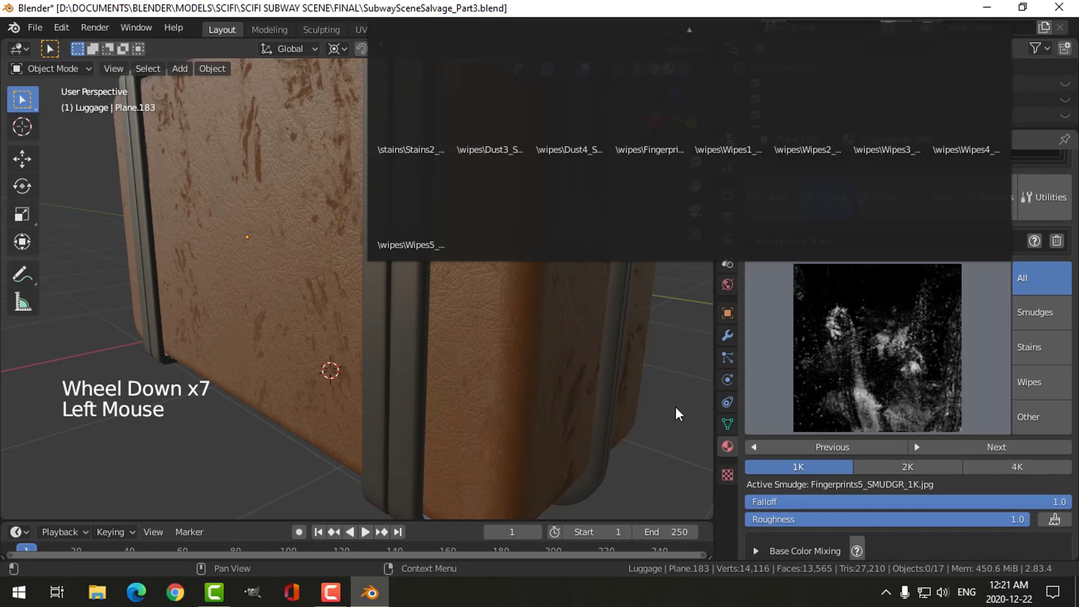
scroll(867, 368, "down", 3)
left_click(866, 305)
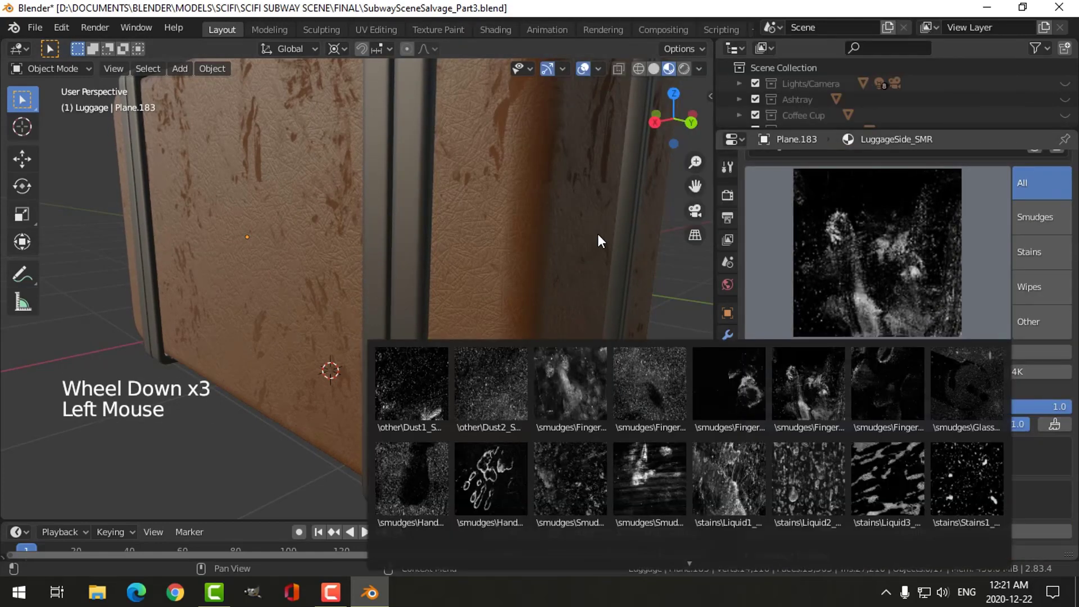
left_click(497, 387)
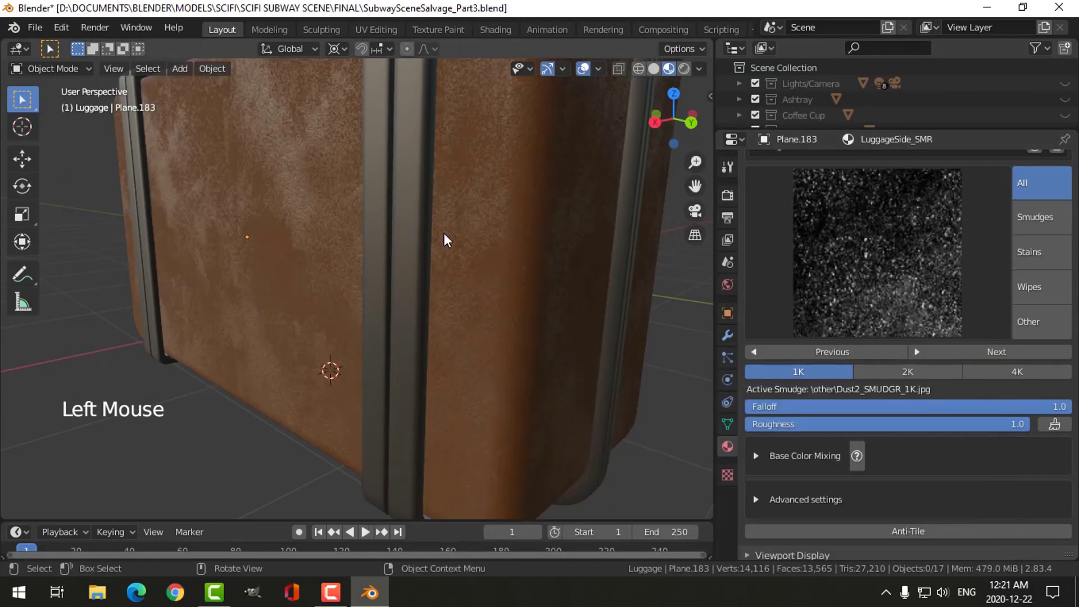
middle_click_drag(444, 240, 702, 296)
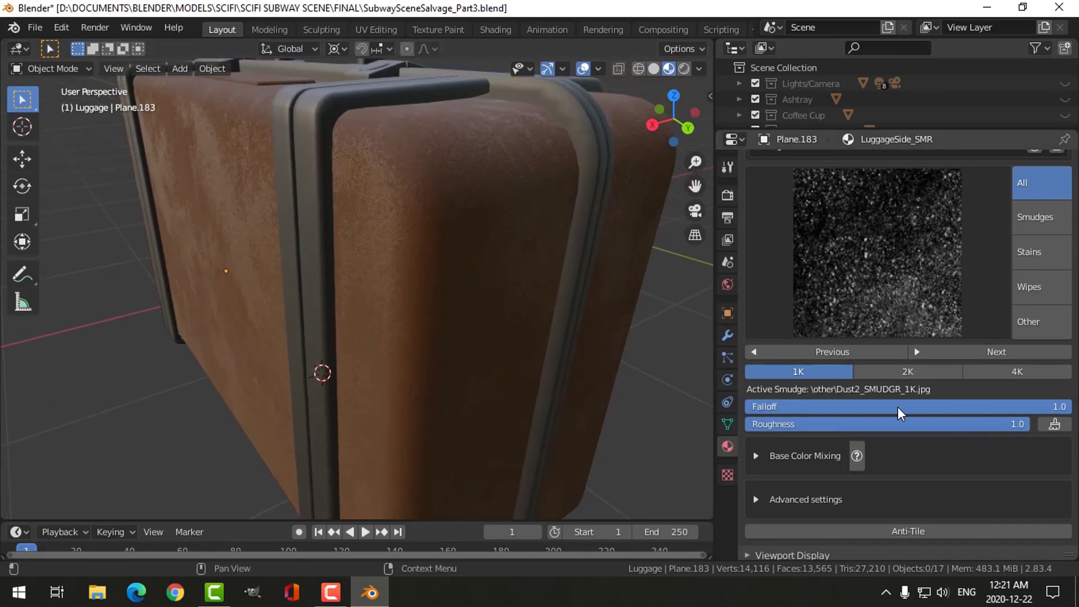
mouse_move(436, 272)
middle_mouse_down()
mouse_move(449, 313)
mouse_move(438, 276)
middle_mouse_up()
scroll(445, 301, "down", 2)
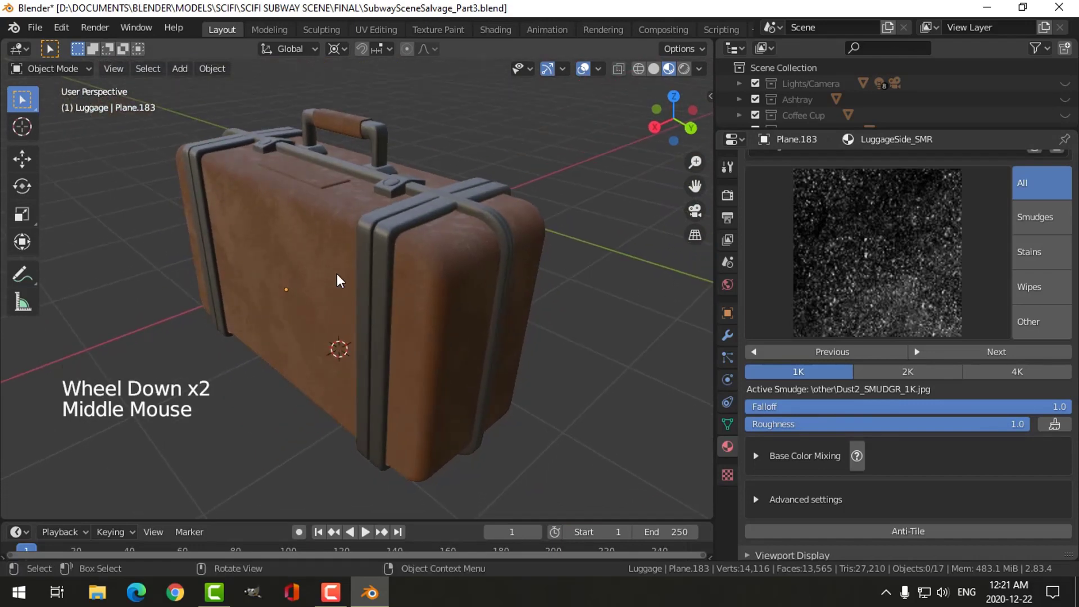
middle_click_drag(339, 279, 340, 258)
scroll(346, 264, "up", 2)
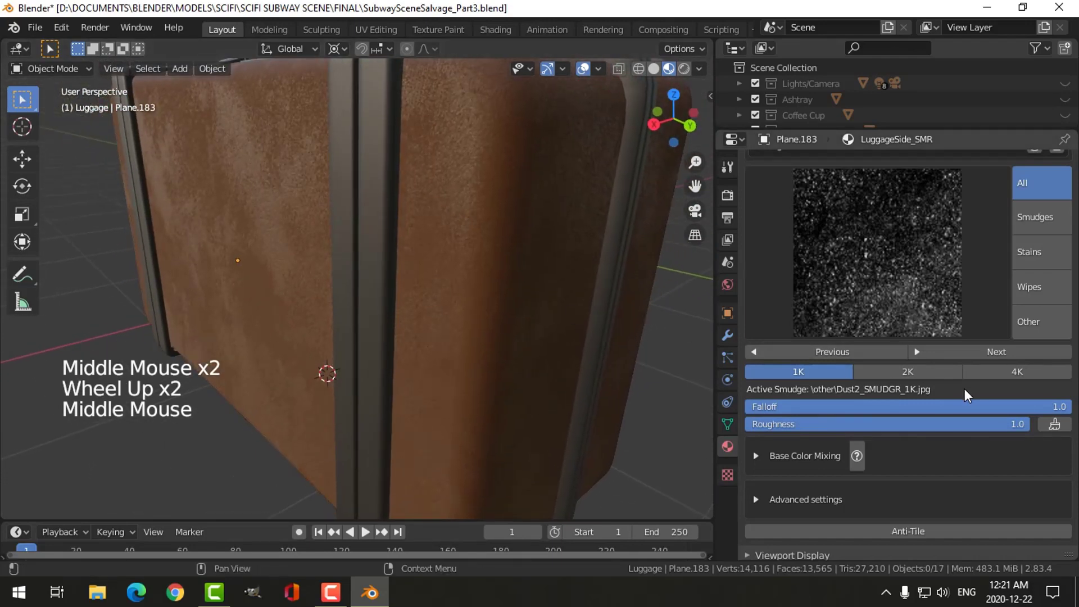
- Expand the smudge's Base Color Mixing settings and set its color to bright green
left_click(766, 456)
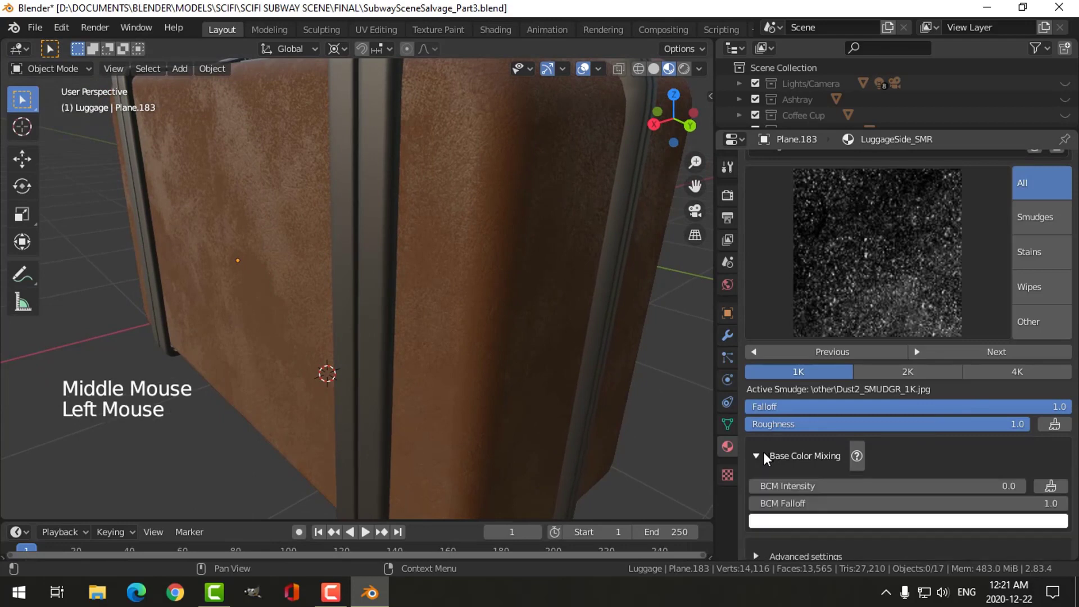
left_click(961, 522)
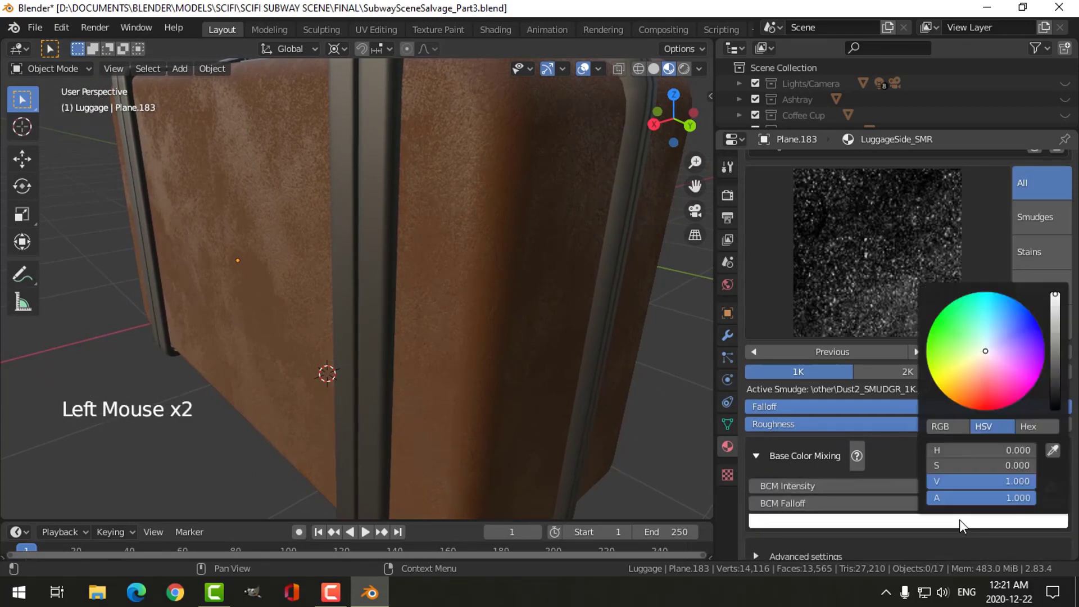
left_click(955, 347)
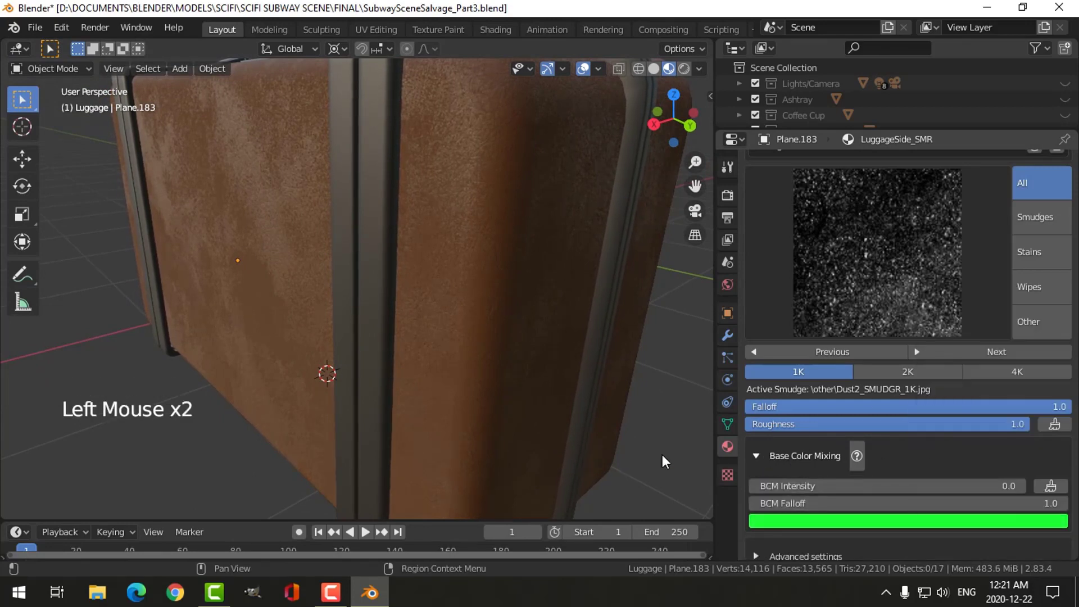
- Try a BCM Intensity of 0.1 while keeping BCM Falloff at 1.0, then set the intensity to 0.05 and inspect the whole suitcase
mouse_move(916, 490)
left_mouse_down()
mouse_move(944, 489)
mouse_move(923, 487)
left_mouse_up()
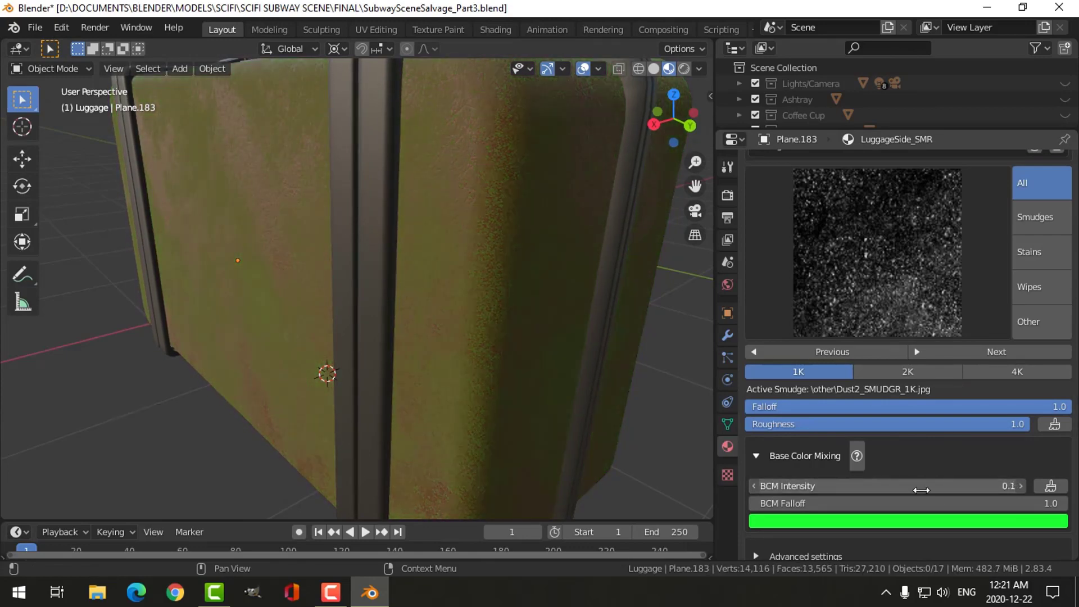
left_click_drag(1030, 503, 1067, 504)
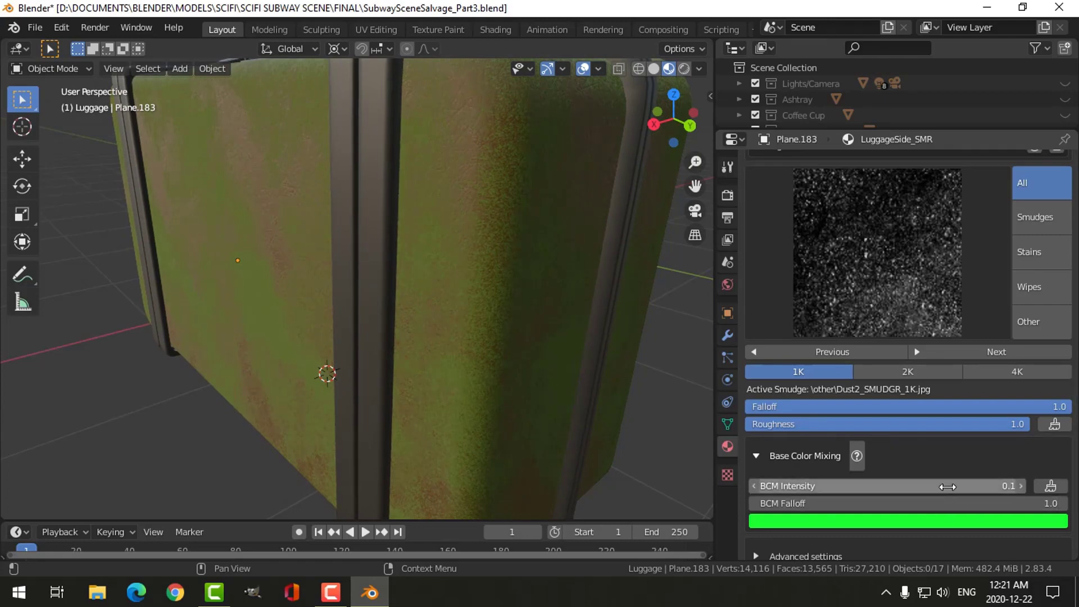
left_click_drag(940, 487, 940, 487)
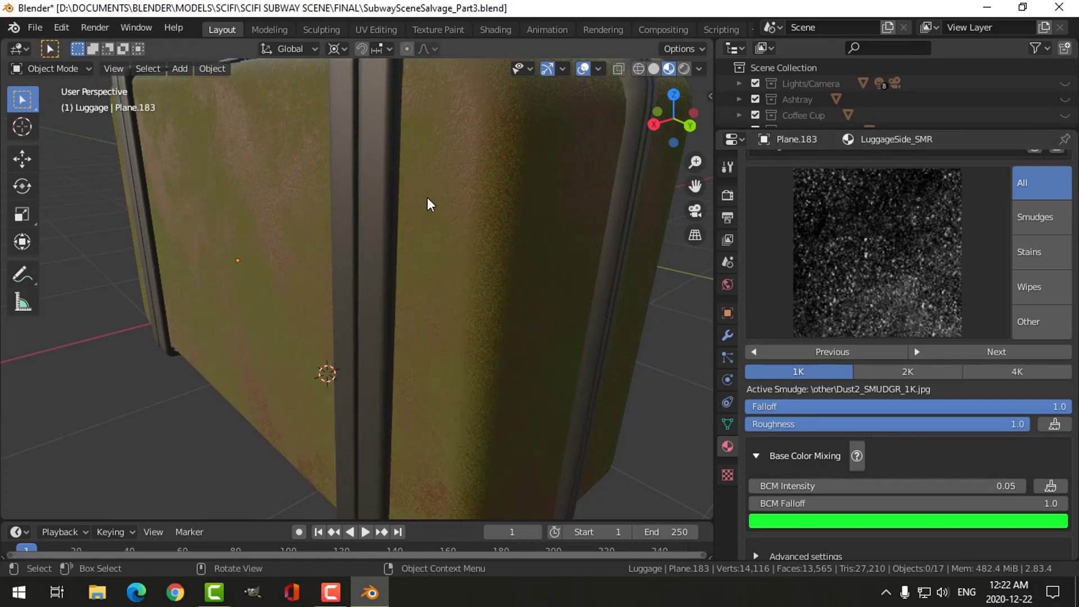
middle_click_drag(429, 208, 483, 270)
scroll(433, 226, "down", 2)
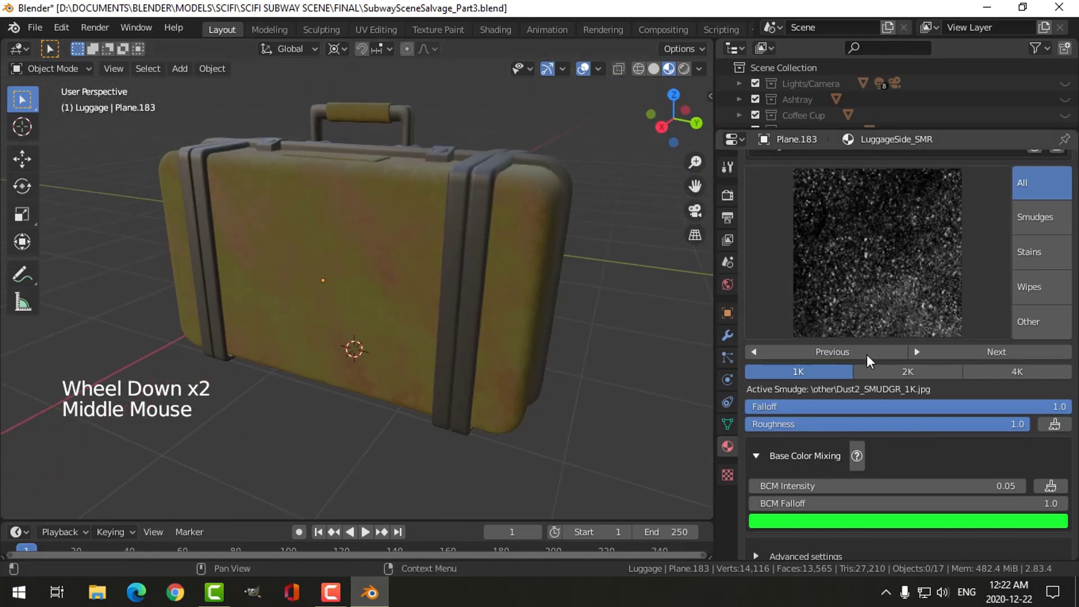
- Try a dark yellow smudge mixing color with hue 0.137, saturation 0.512 and value 0.467, and inspect the suitcase
left_click(944, 521)
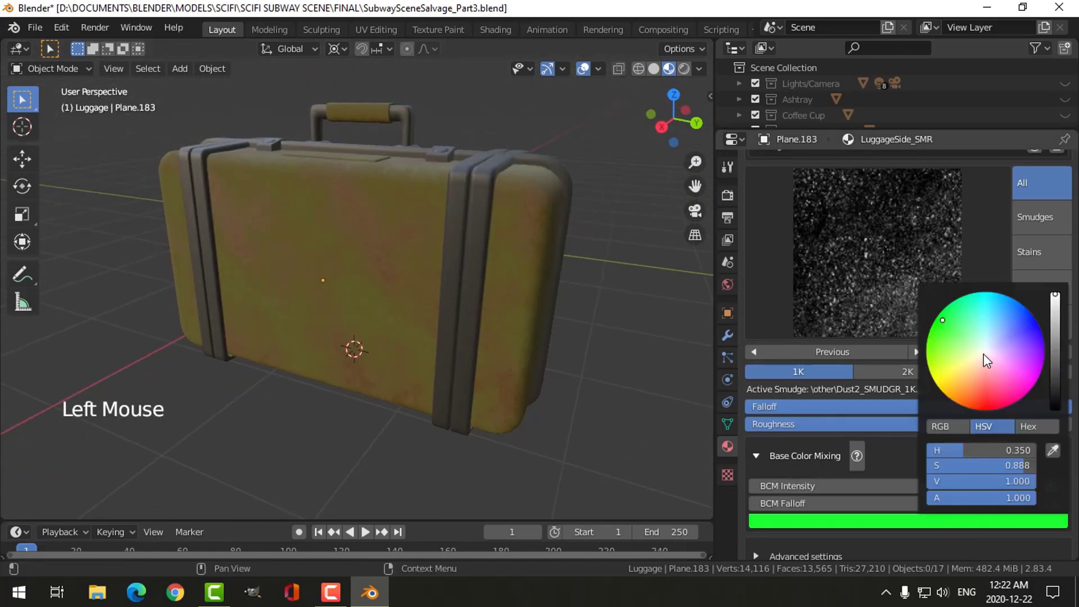
left_click_drag(983, 355, 962, 371)
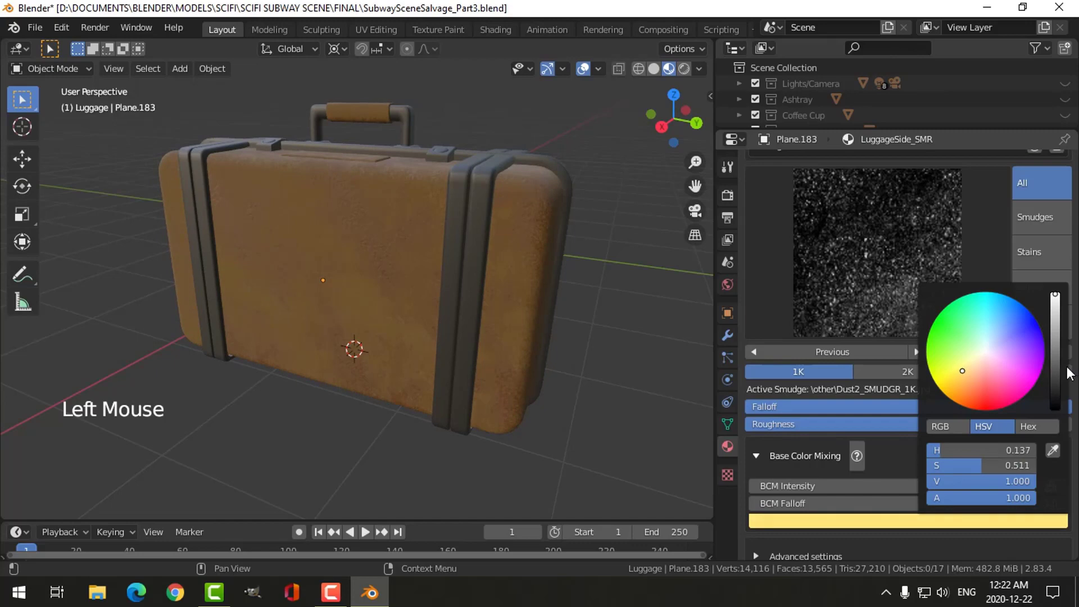
mouse_move(1069, 374)
left_mouse_down()
mouse_move(1055, 395)
mouse_move(1055, 358)
left_mouse_up()
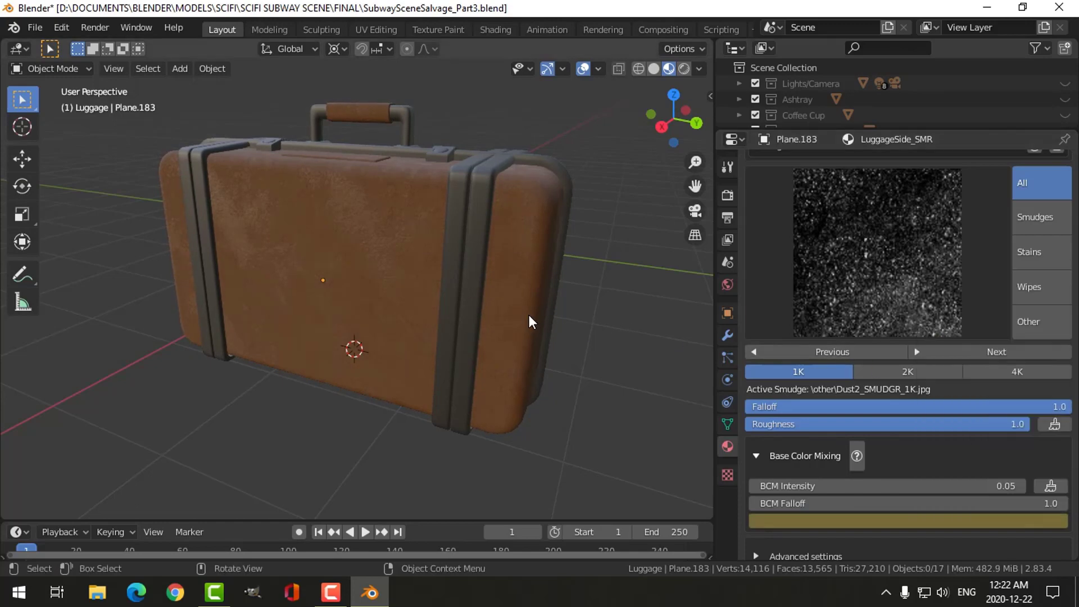
middle_click_drag(530, 312, 439, 299)
scroll(444, 326, "up", 3)
scroll(456, 308, "down", 3)
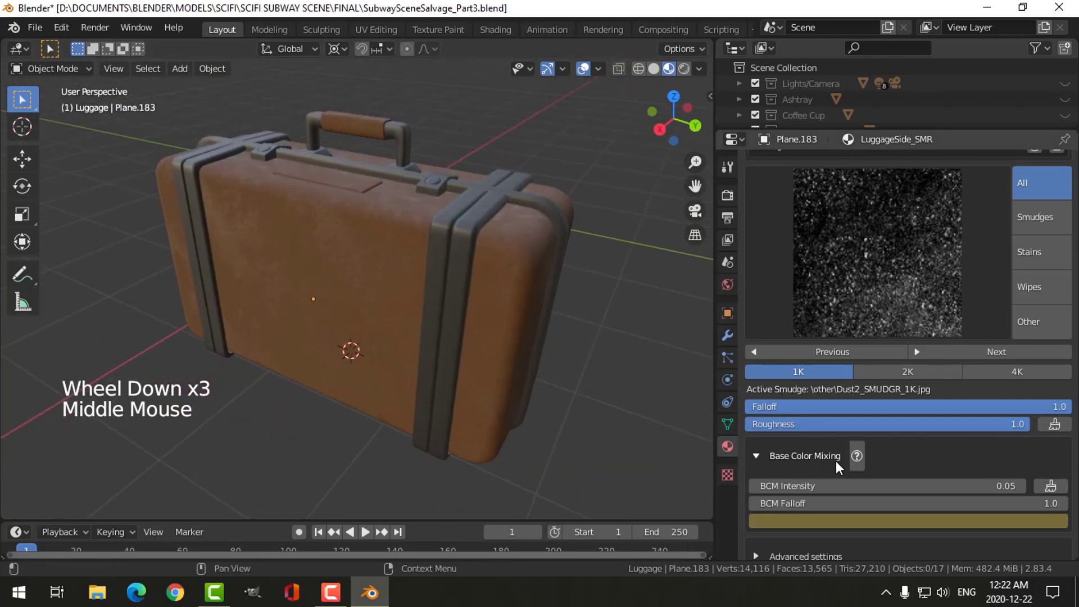
- Set the smudge's BCM Falloff to 0.6 and BCM Intensity to 0.2, and inspect the suitcase's side up close
left_click_drag(854, 503, 854, 503)
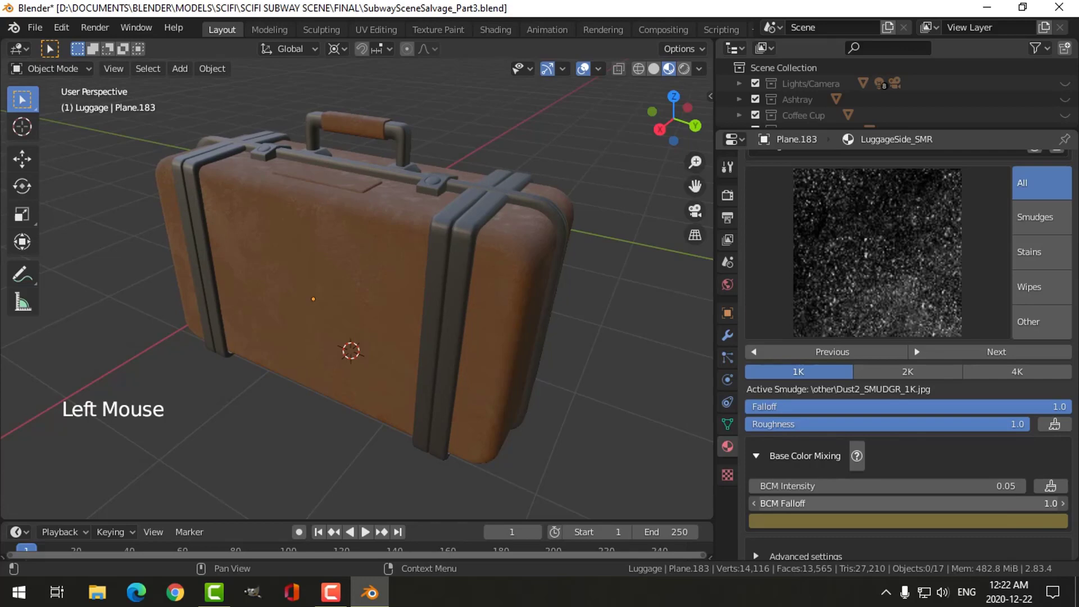
left_click_drag(844, 490, 849, 490)
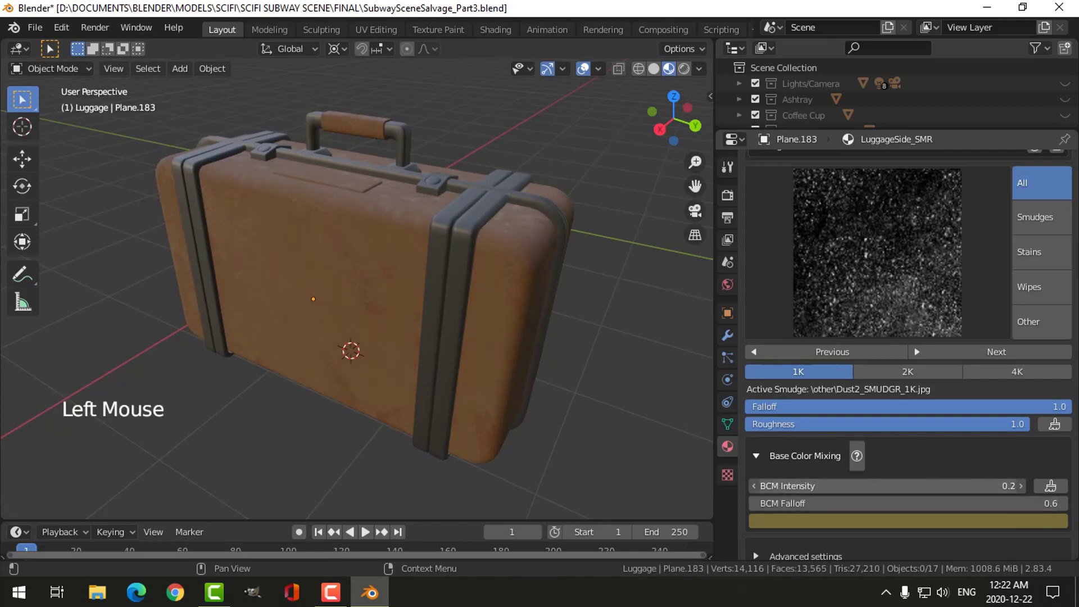
scroll(477, 342, "up", 3)
middle_click_drag(477, 343, 470, 326)
- Set the smudge's mixing color to a reddish brown with hue 0.043, saturation 0.595 and value 0.520
left_click(908, 522)
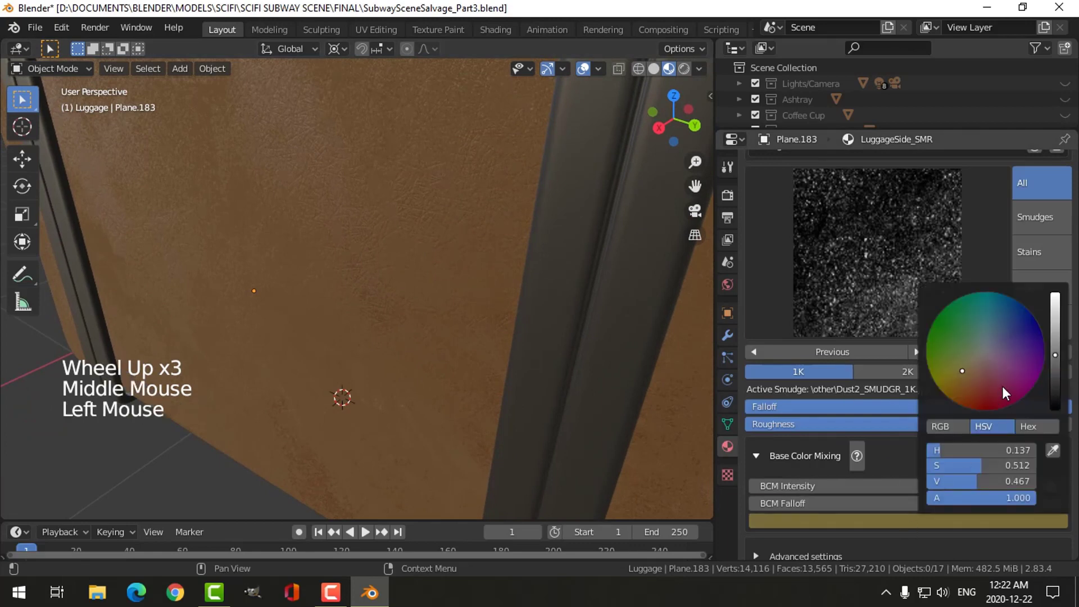
left_click_drag(1053, 371, 1054, 323)
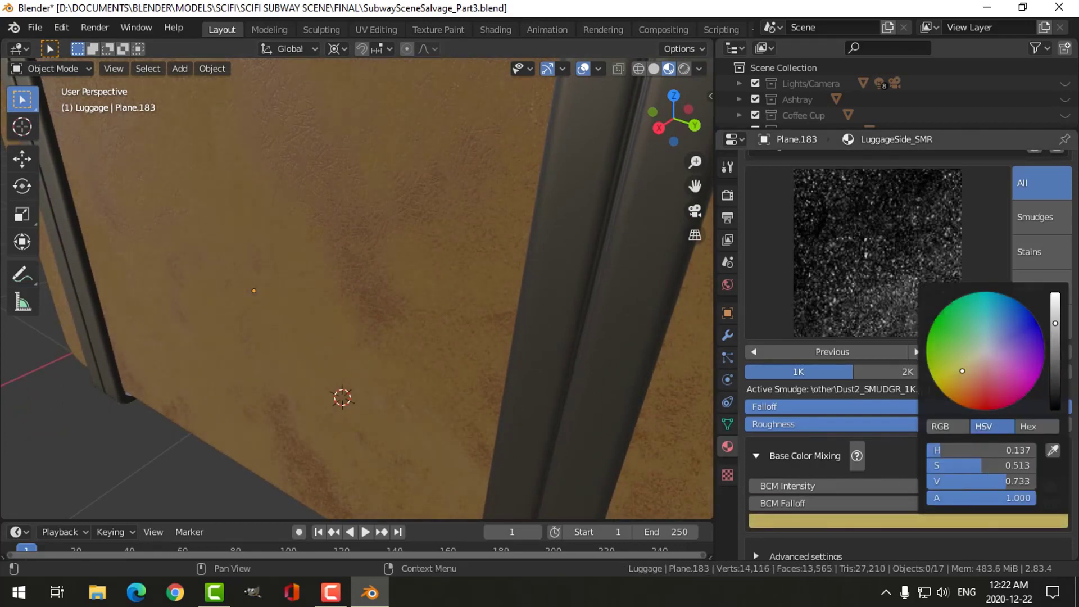
left_click_drag(978, 370, 978, 388)
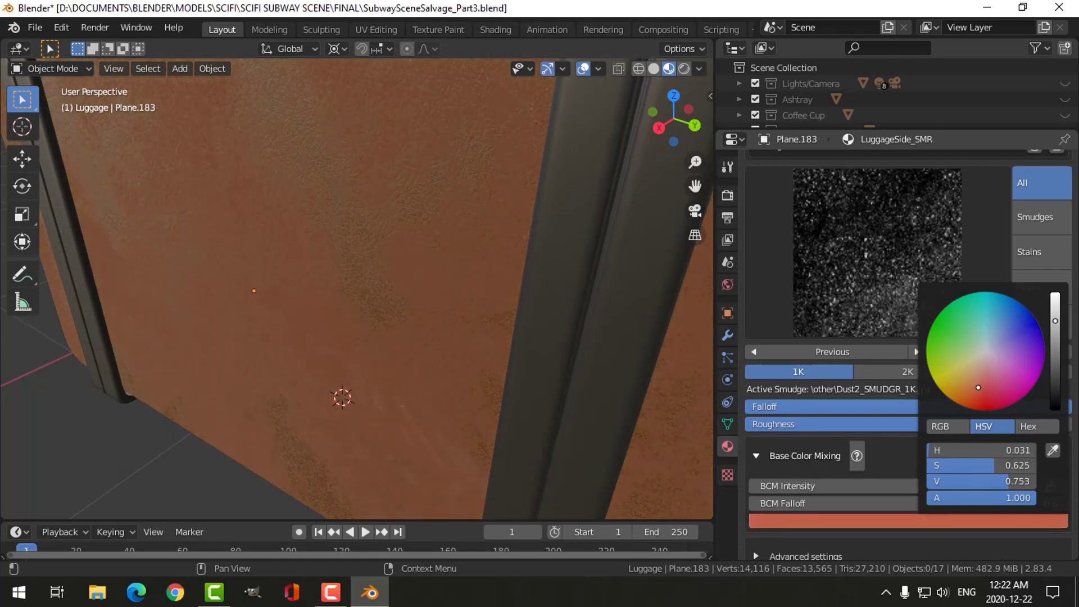
left_click_drag(1057, 365, 1055, 353)
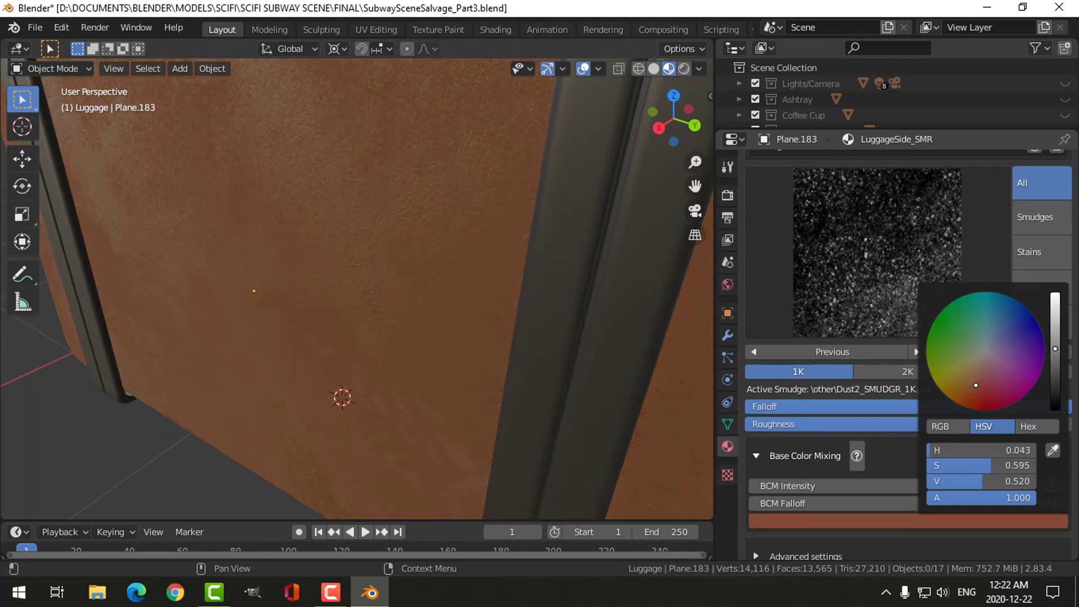
- Set the smudge's BCM Intensity to 0.1 and Roughness to 0.8, and inspect the leather near the strap
mouse_move(824, 484)
left_mouse_down()
mouse_move(882, 486)
mouse_move(829, 486)
left_mouse_up()
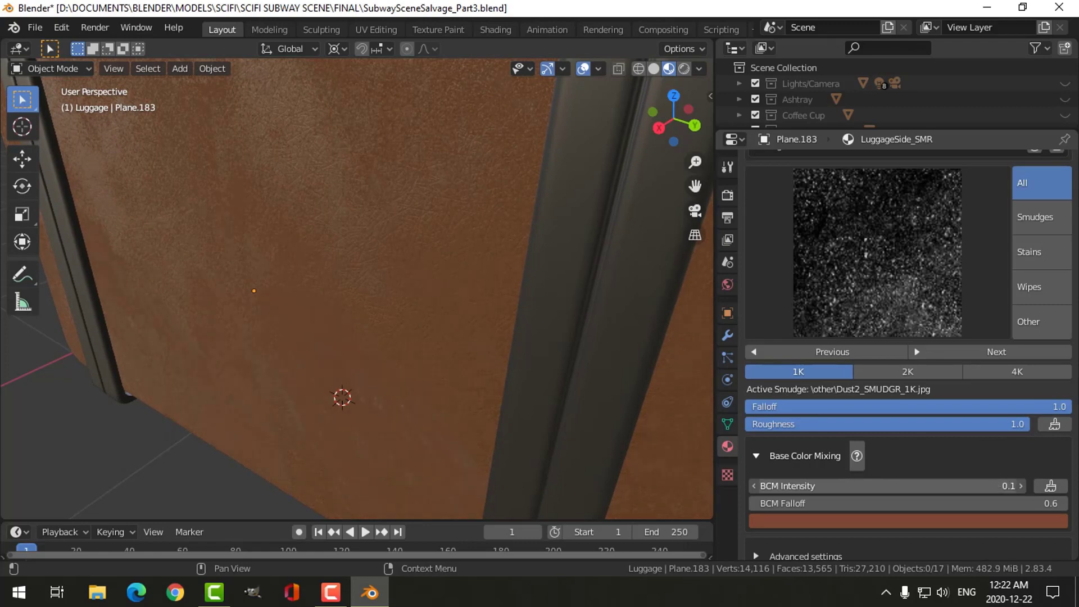
scroll(457, 282, "down", 2)
middle_click_drag(457, 282, 404, 281)
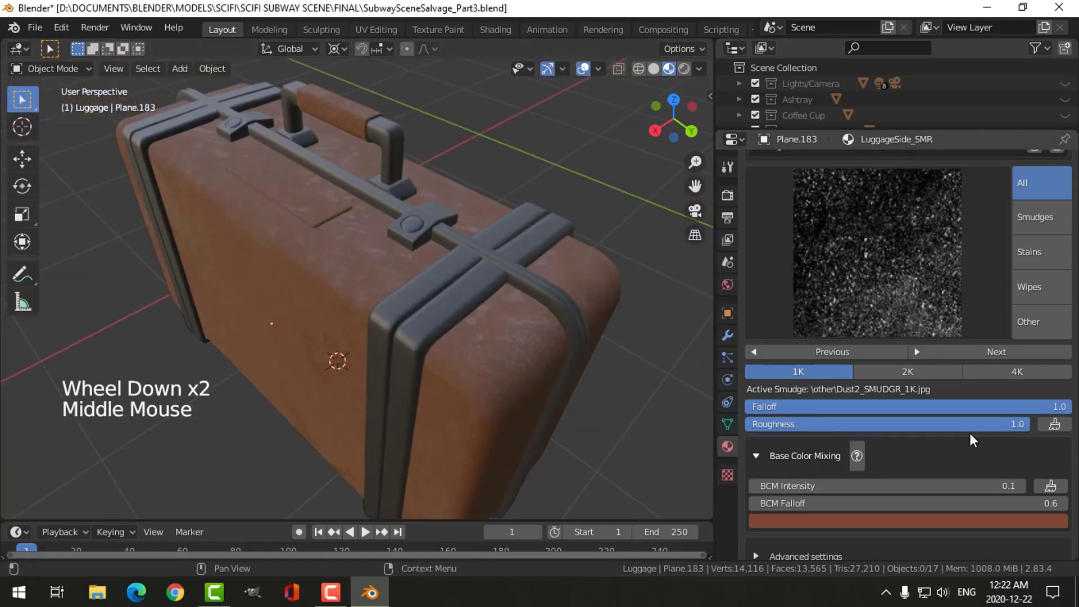
left_click_drag(976, 426, 968, 426)
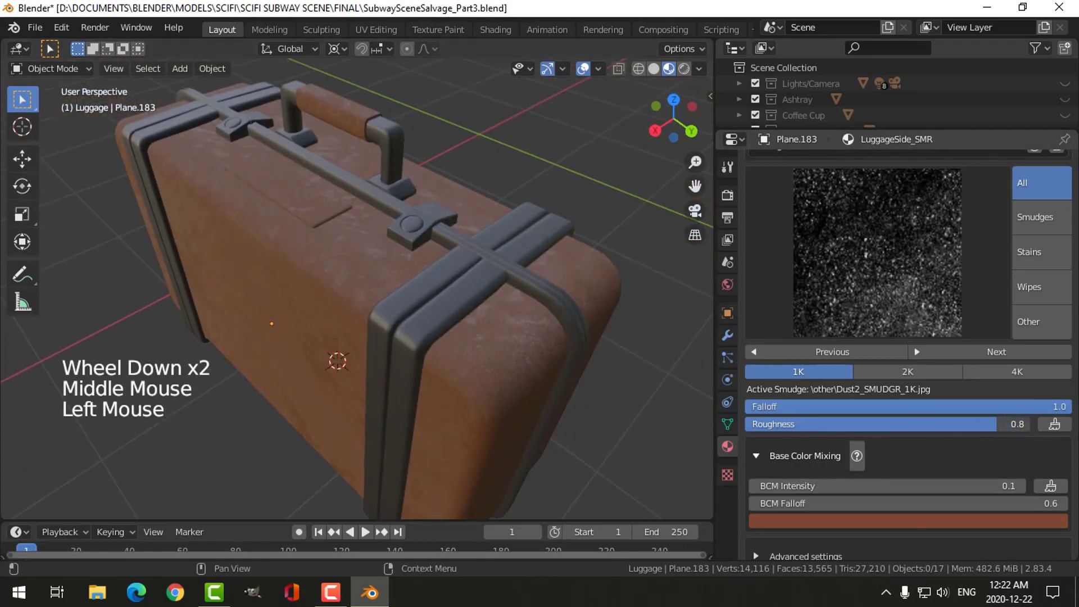
middle_click_drag(595, 331, 830, 393)
scroll(495, 269, "down", 3)
scroll(441, 287, "up", 3)
scroll(392, 308, "up", 2)
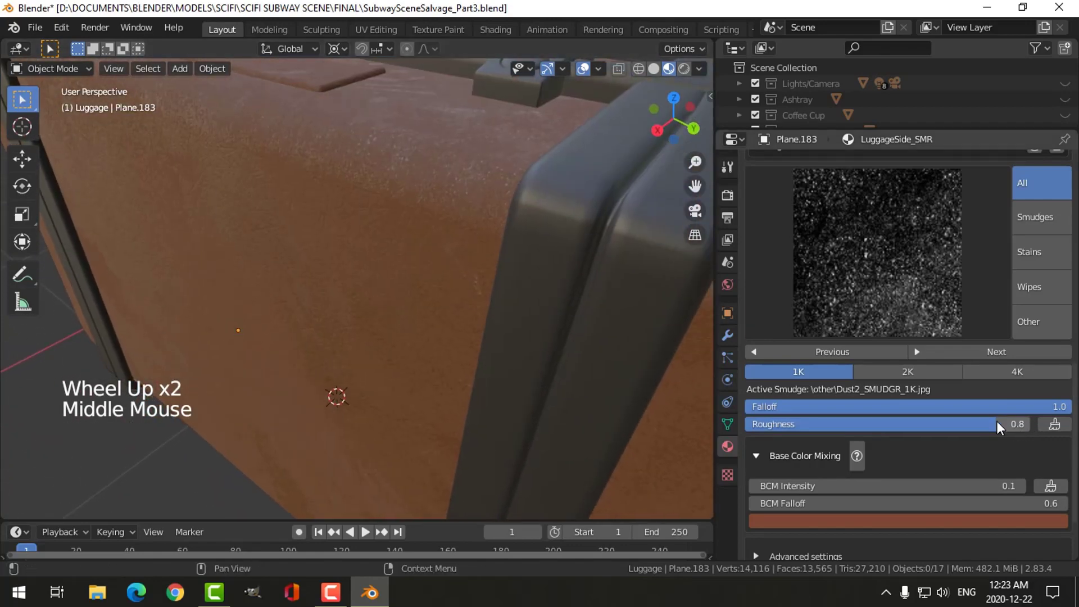
- Set the smudge's Falloff to 0.8 and inspect the suitcase's front, top and rounded end
scroll(947, 403, "down", 3)
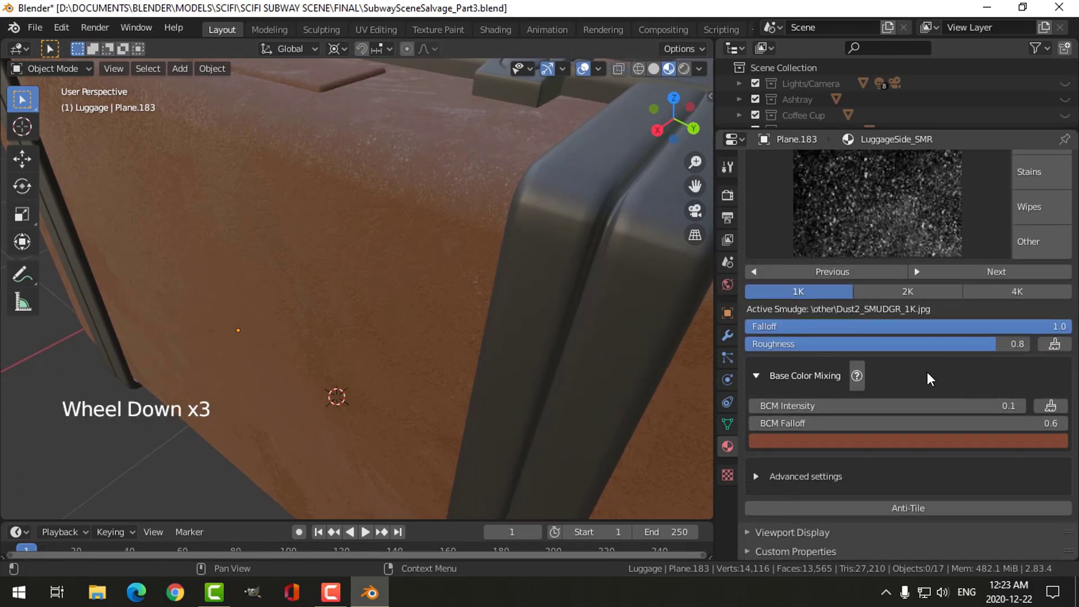
left_click_drag(1034, 323, 1023, 324)
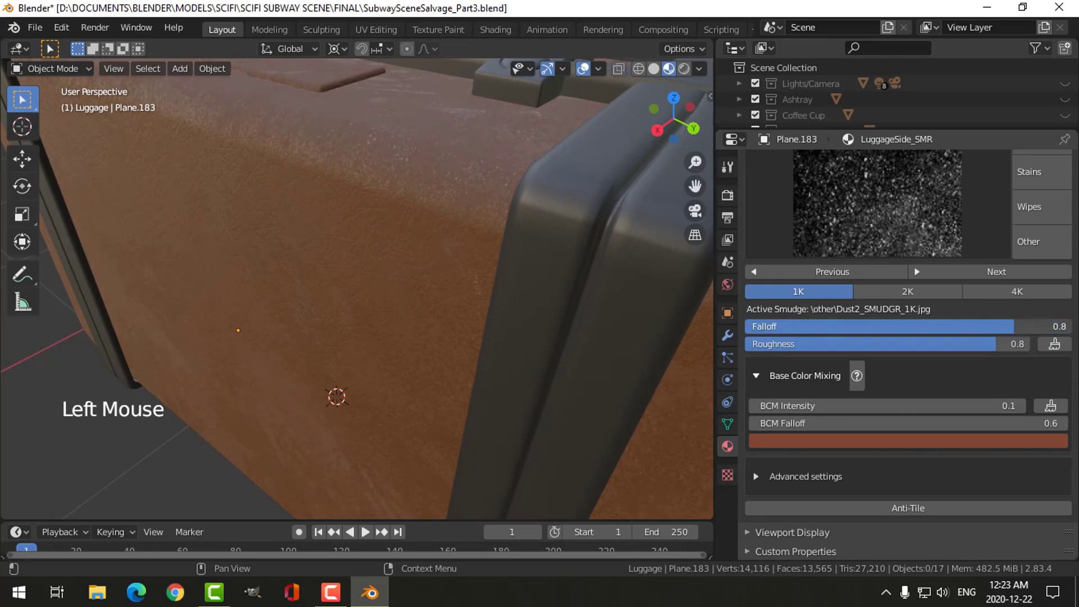
middle_click_drag(458, 205, 447, 243)
scroll(421, 221, "down", 2)
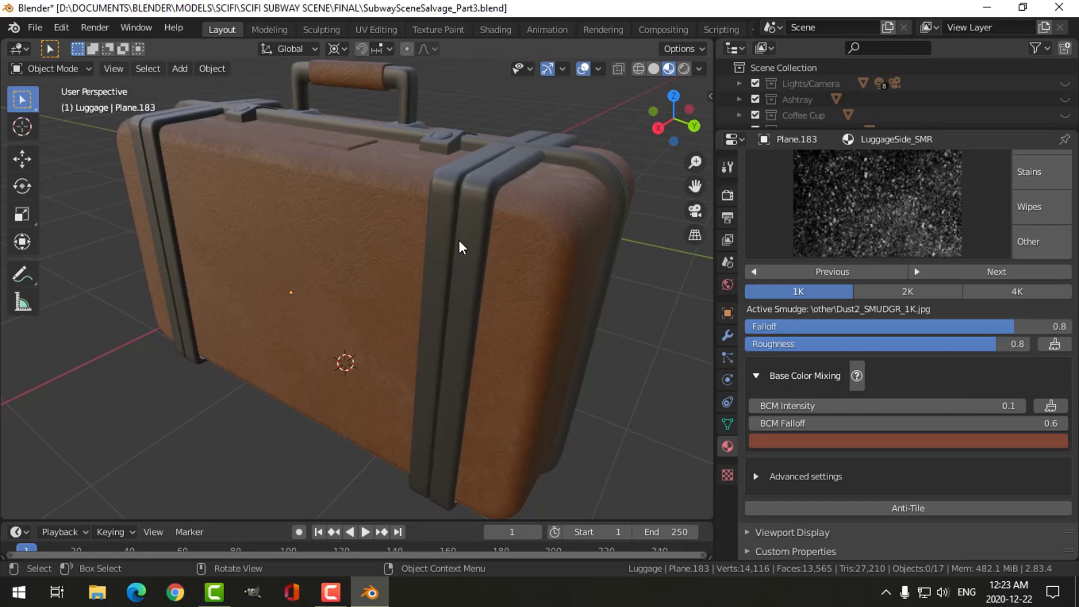
middle_click_drag(459, 240, 452, 268)
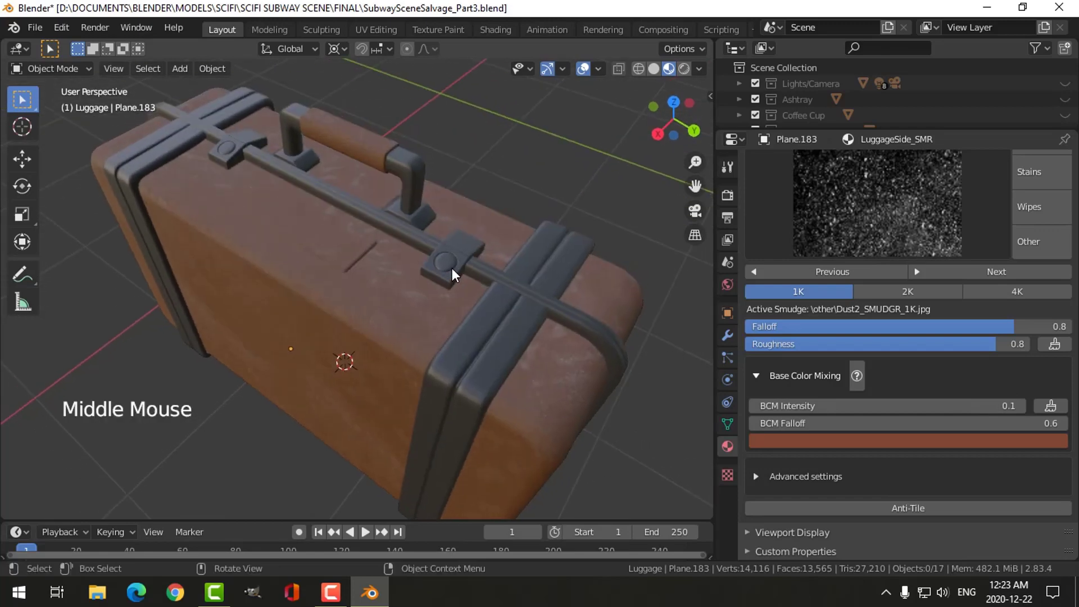
scroll(533, 305, "up", 3)
scroll(530, 302, "down", 3)
middle_click_drag(526, 299, 451, 248, "shift")
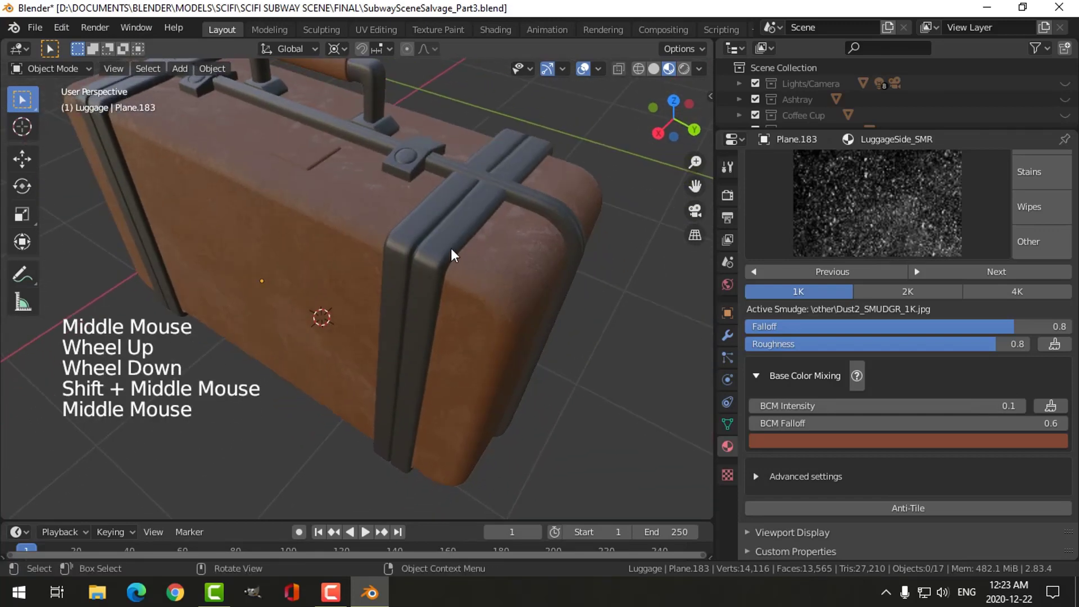
- Select the suitcase's straps and add a manual SMUDGR setup to their LuggageTrim material
left_click(450, 248)
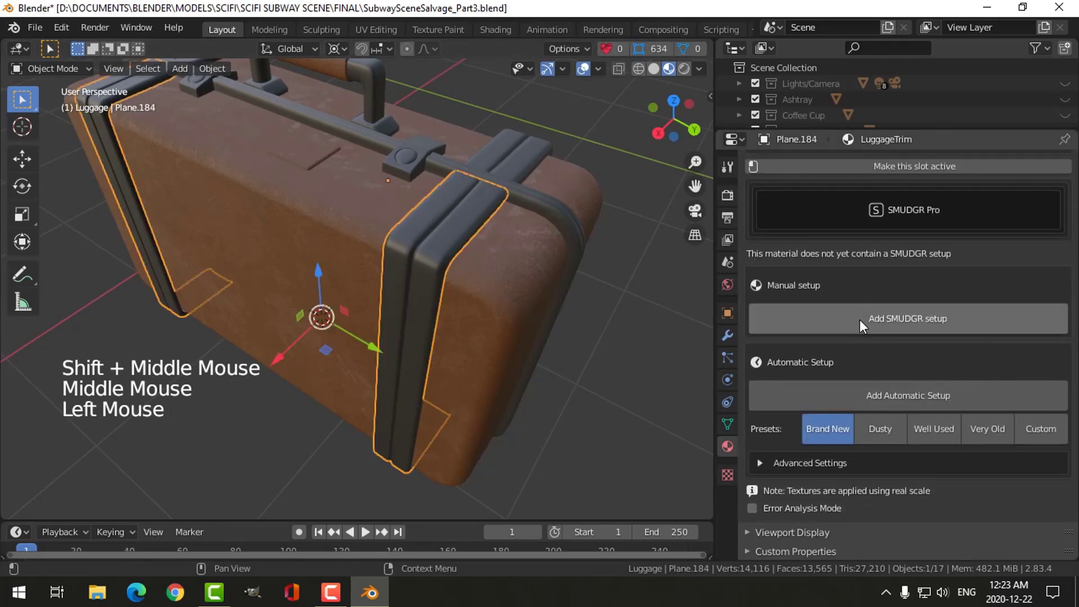
scroll(904, 292, "up", 4)
scroll(904, 292, "up", 3)
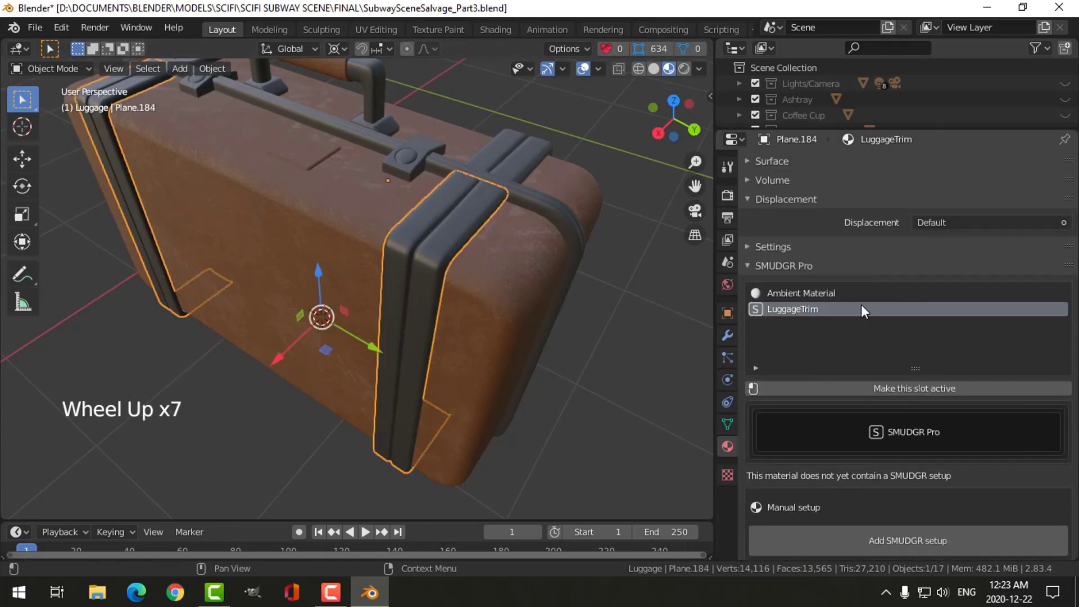
scroll(866, 383, "down", 8)
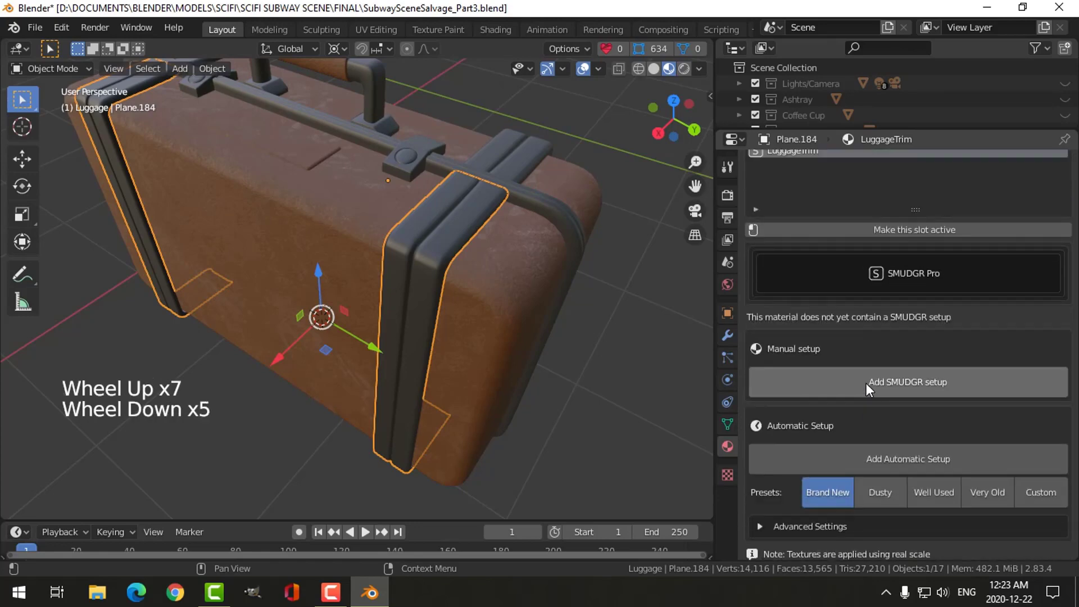
left_click(897, 320)
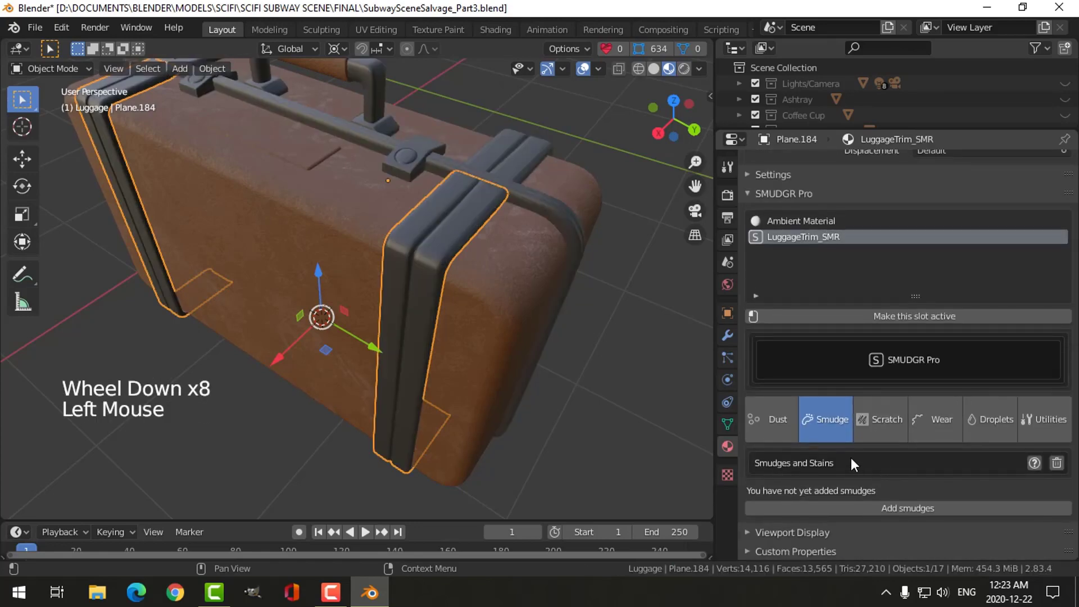
- Add scratches to the LuggageTrim_SMR material and inspect the straps and trim up close and from above
left_click(872, 429)
scroll(935, 487, "down", 3)
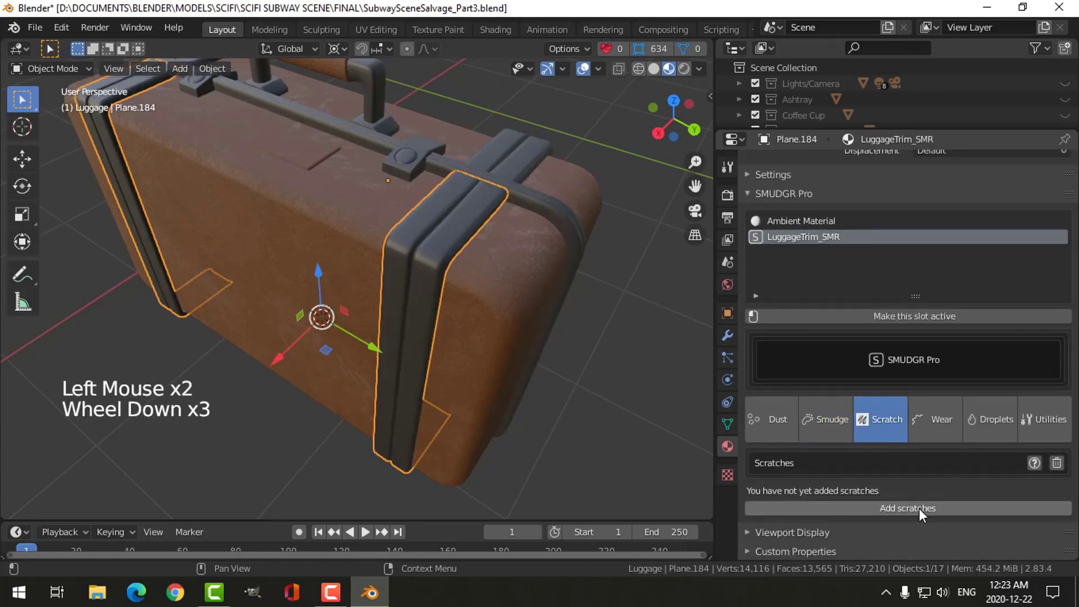
left_click(918, 508)
scroll(526, 327, "up", 2)
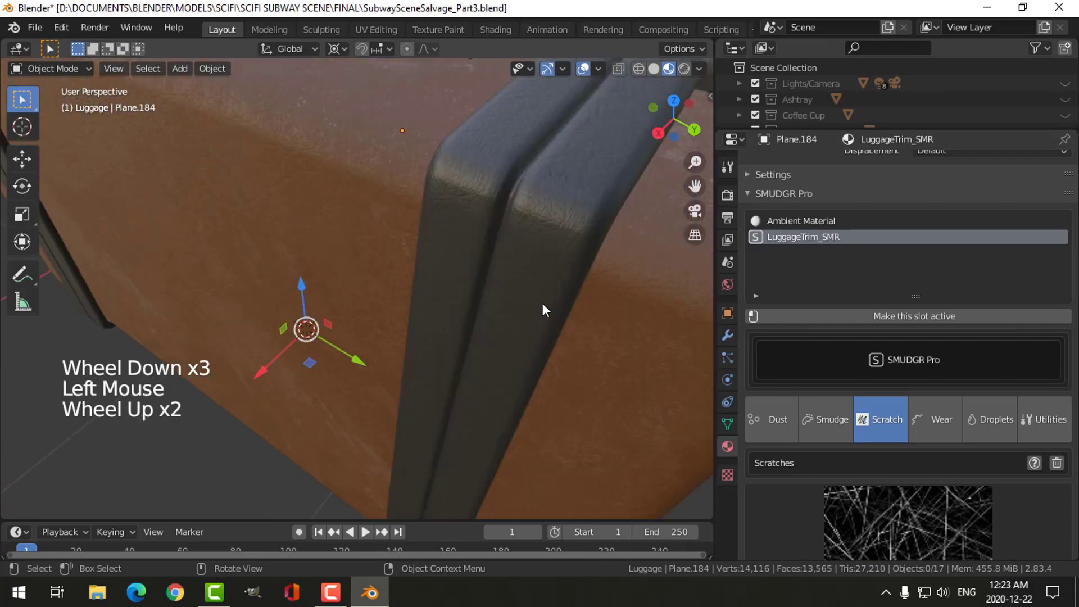
middle_click_drag(542, 304, 519, 262)
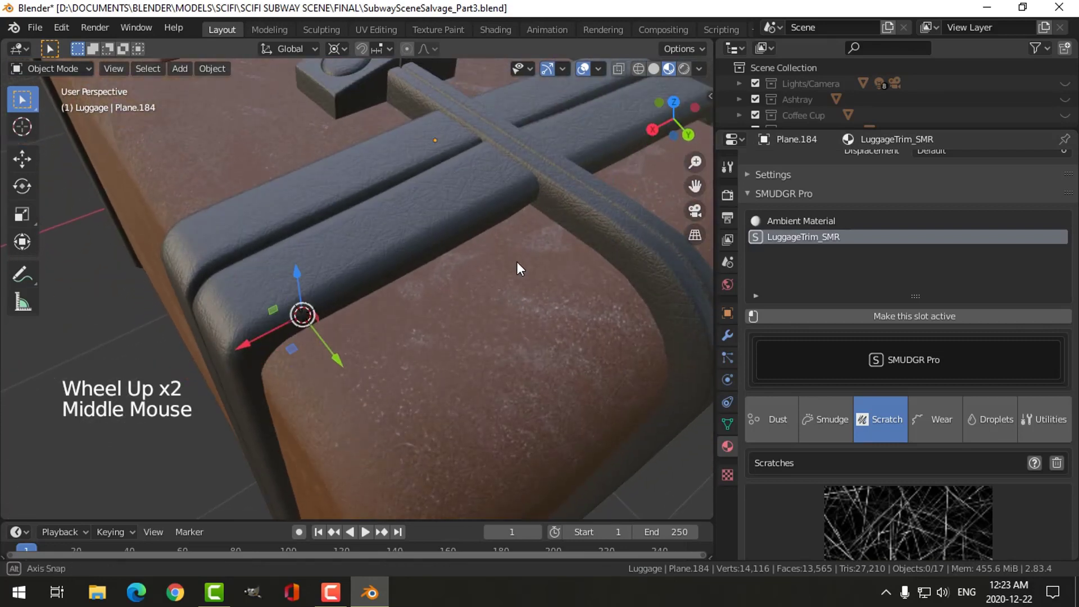
middle_click_drag(438, 243, 369, 185)
scroll(436, 323, "down", 2)
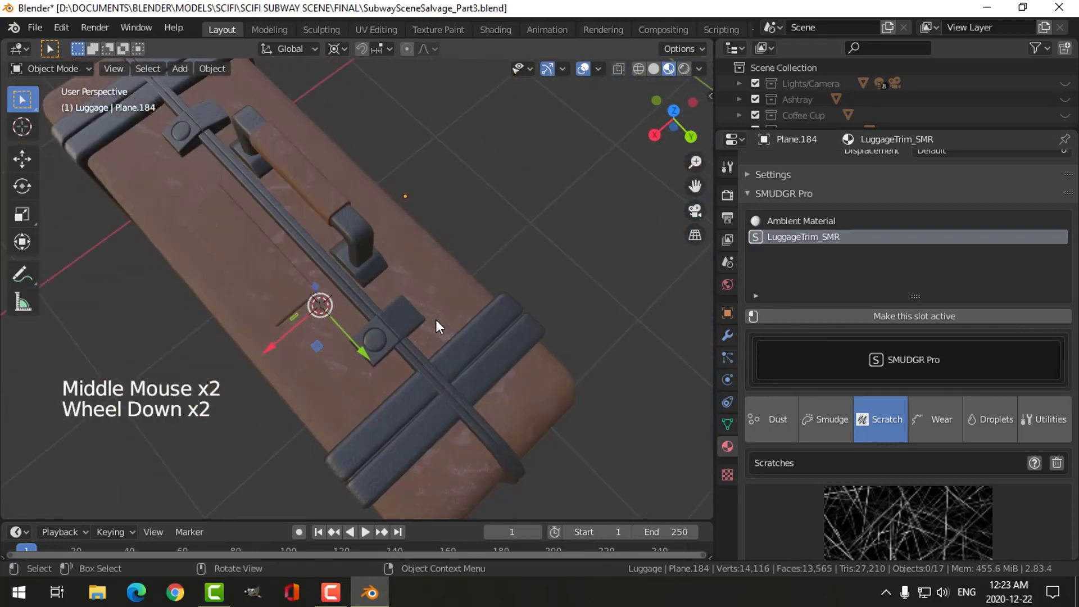
middle_click_drag(436, 322, 443, 287)
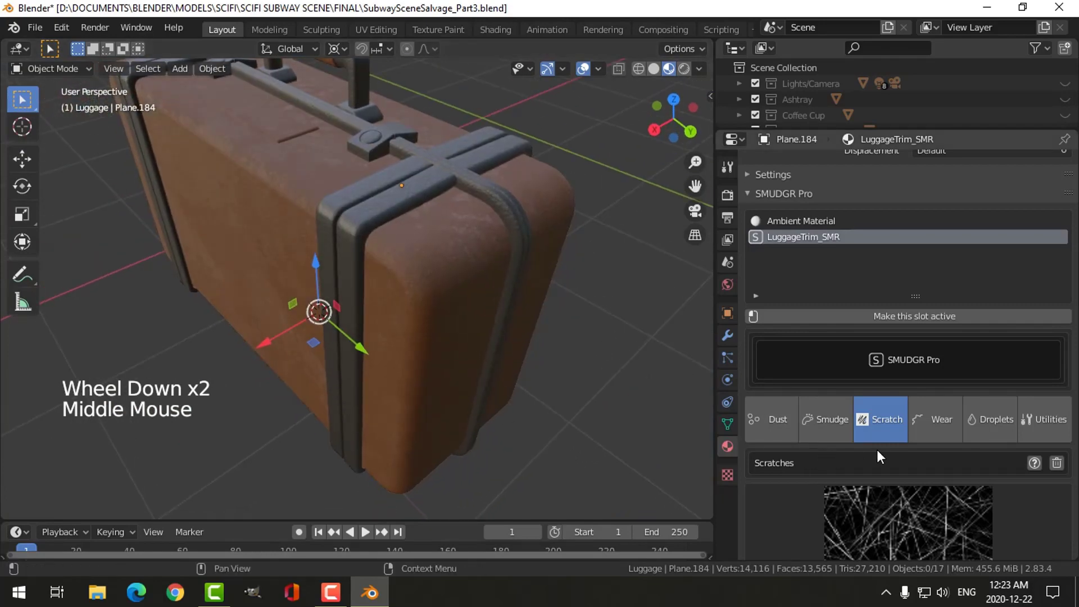
- Add dust to the LuggageTrim_SMR material and inspect it on the straps and handle
left_click(794, 405)
scroll(905, 450, "down", 3)
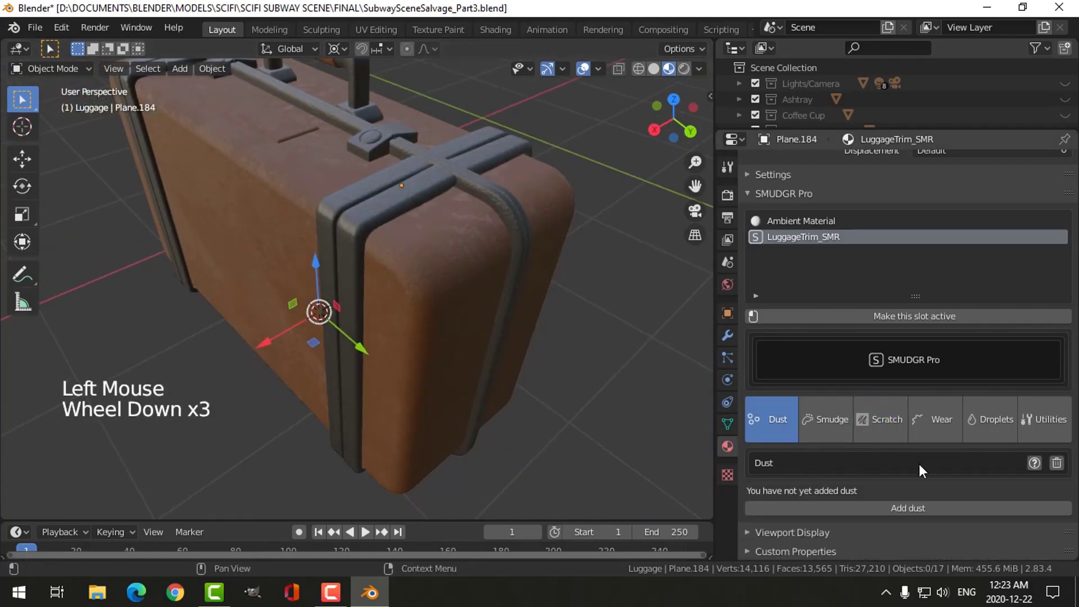
left_click(911, 507)
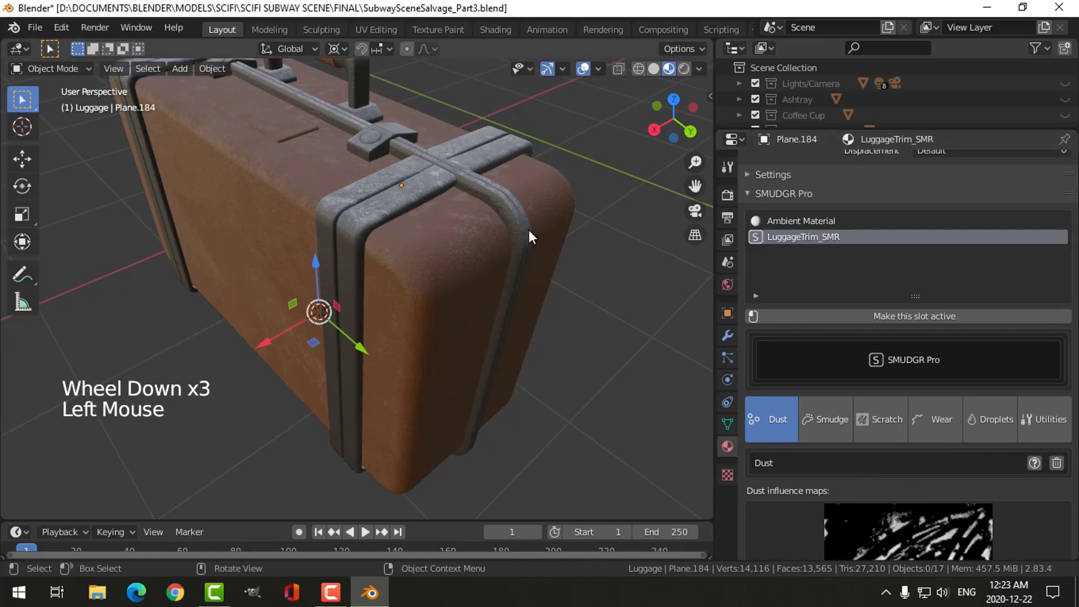
middle_click_drag(528, 230, 494, 258)
- Set the trim's dust Multiplier to 2.0 and inspect the dust on the straps and clasps
scroll(881, 517, "down", 7)
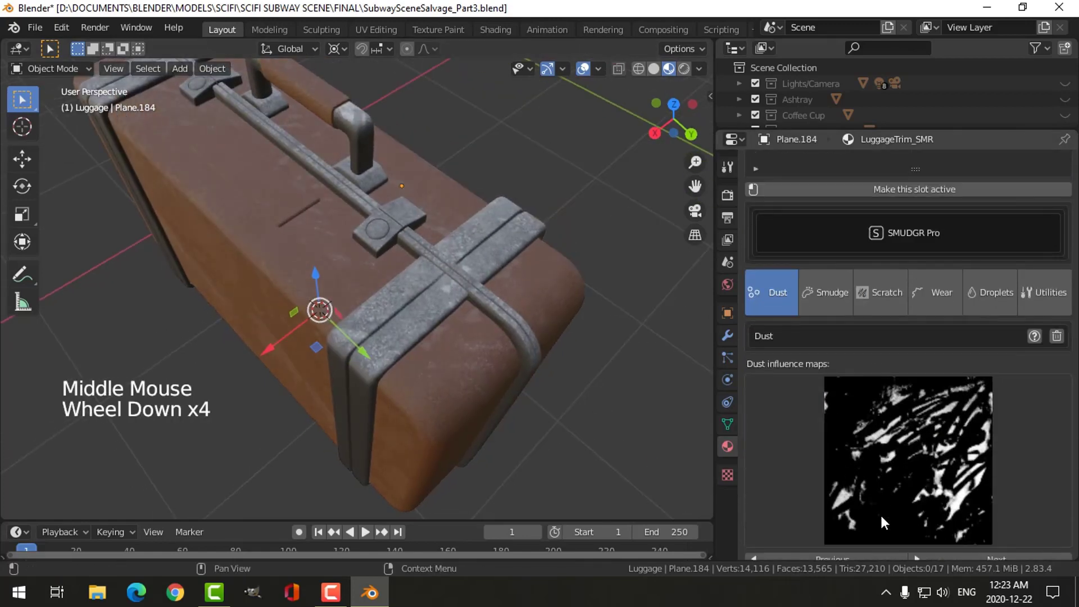
scroll(880, 482, "down", 3)
left_click(1029, 392)
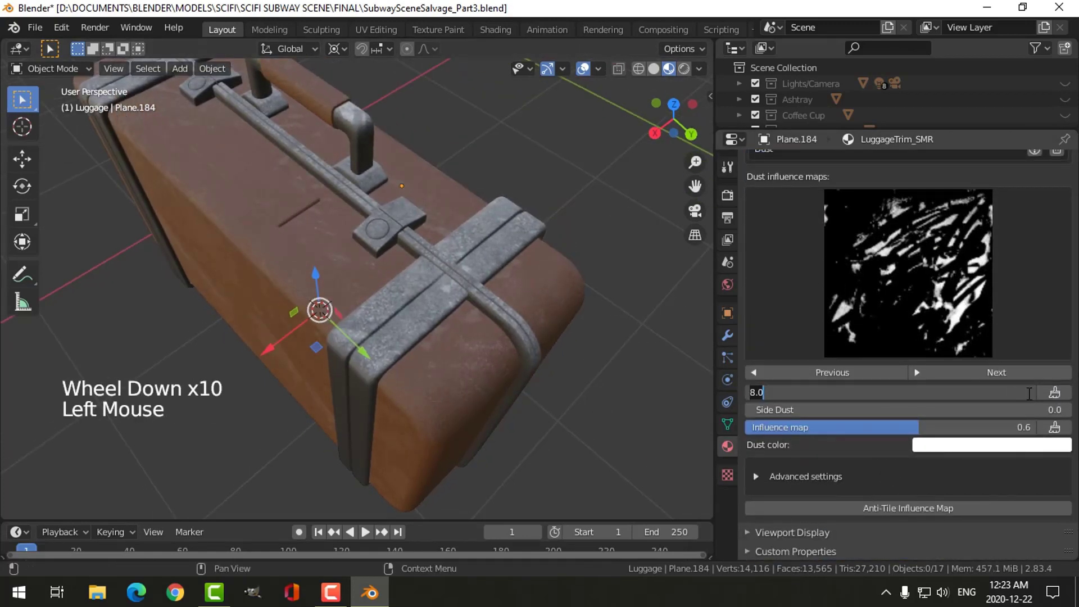
type("2")
key("Return")
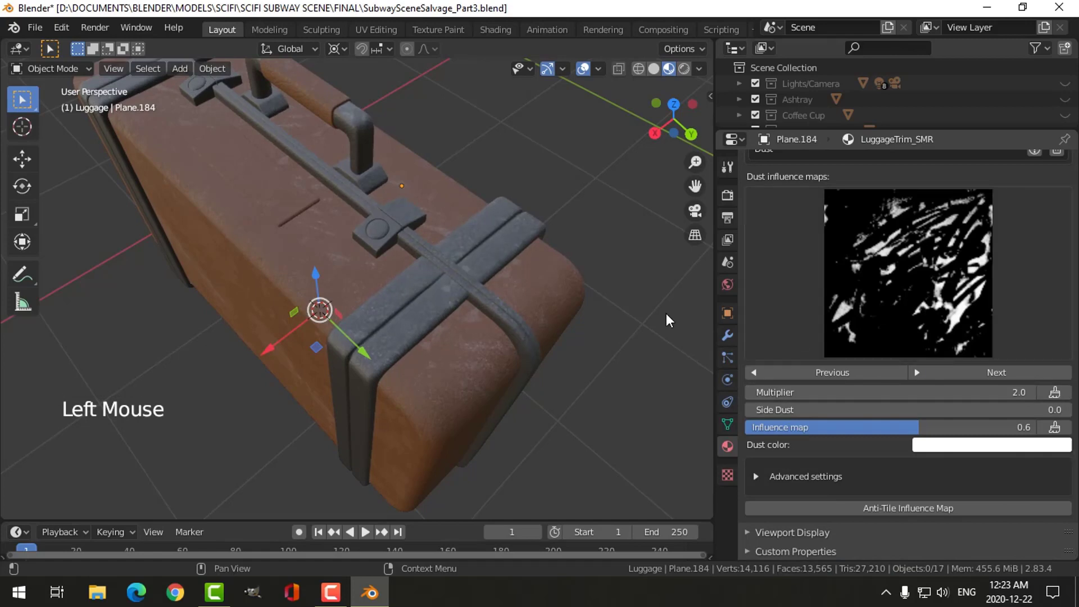
scroll(554, 285, "up", 4)
scroll(555, 292, "down", 2)
middle_click_drag(556, 292, 520, 305)
scroll(547, 287, "down", 3)
scroll(517, 303, "up", 1)
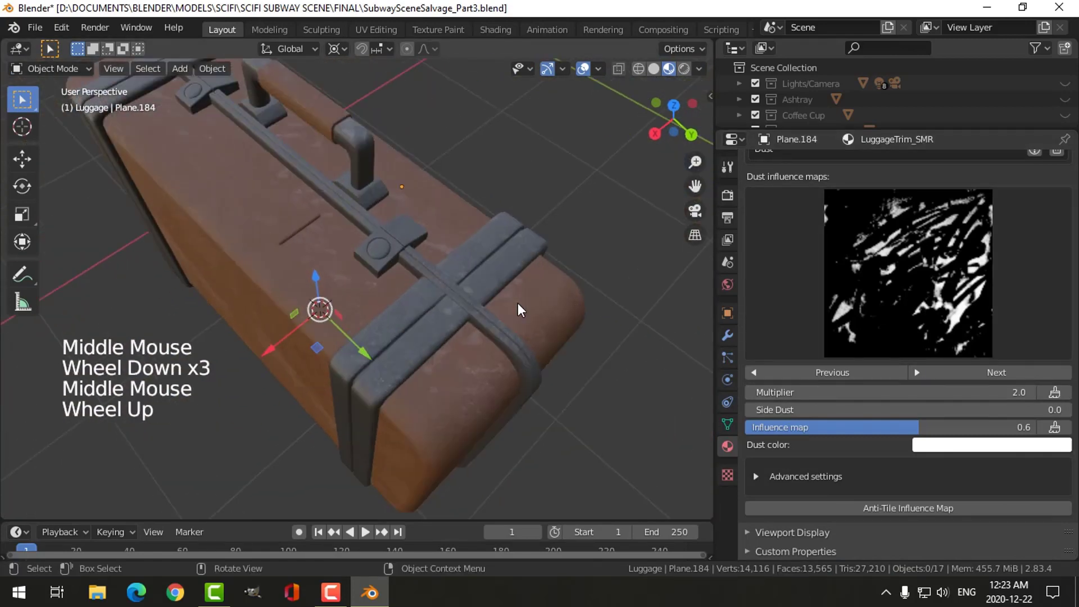
scroll(517, 310, "down", 1)
scroll(517, 310, "up", 2)
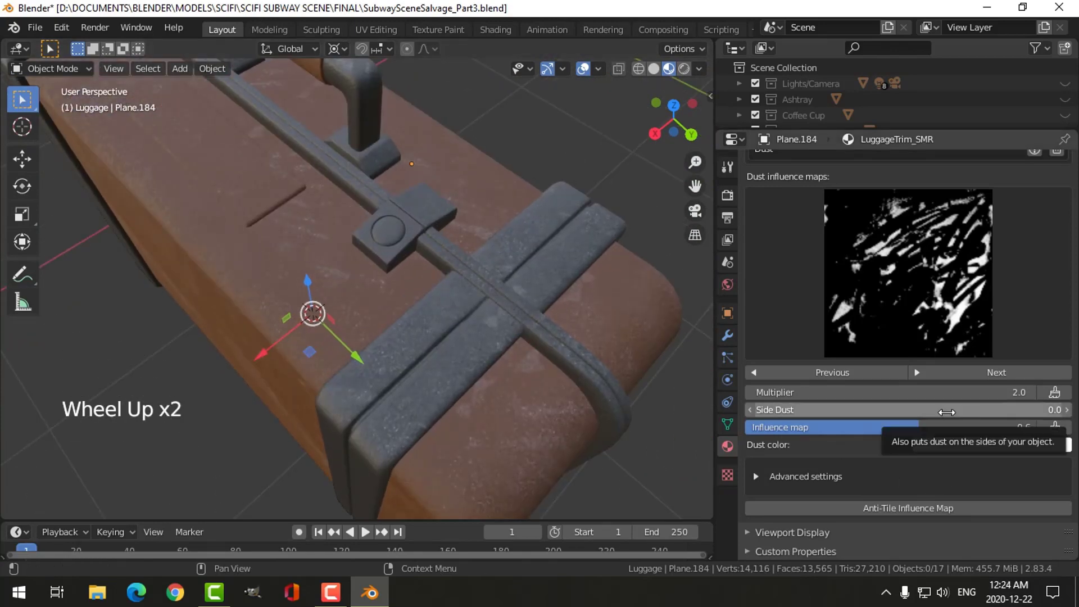
- Set the trim's dust Multiplier to 1.0 and check the dust on the suitcase
left_click(1008, 389)
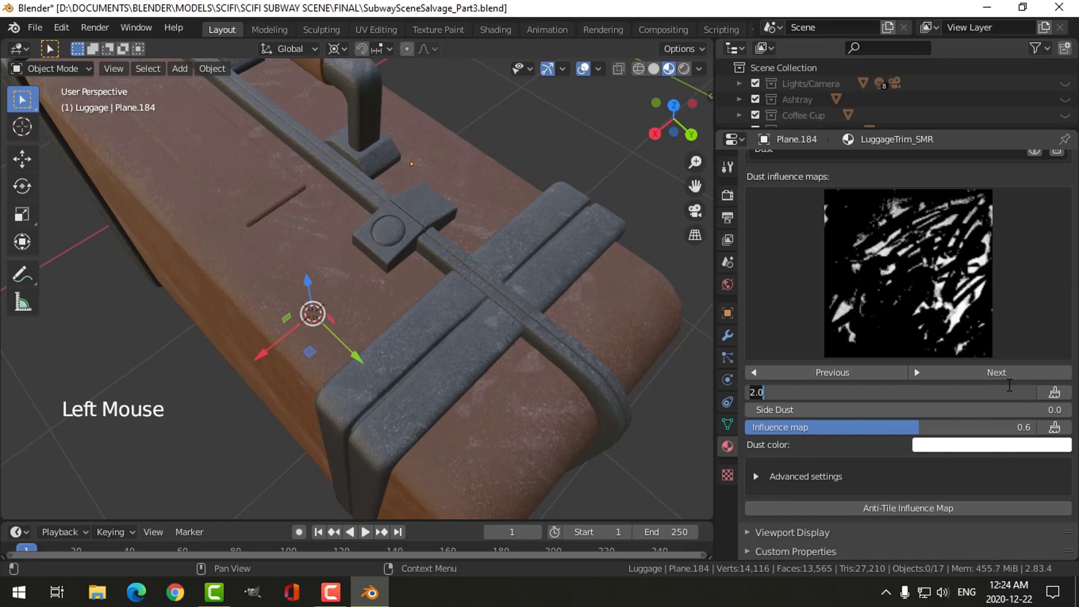
scroll(547, 324, "up", 3)
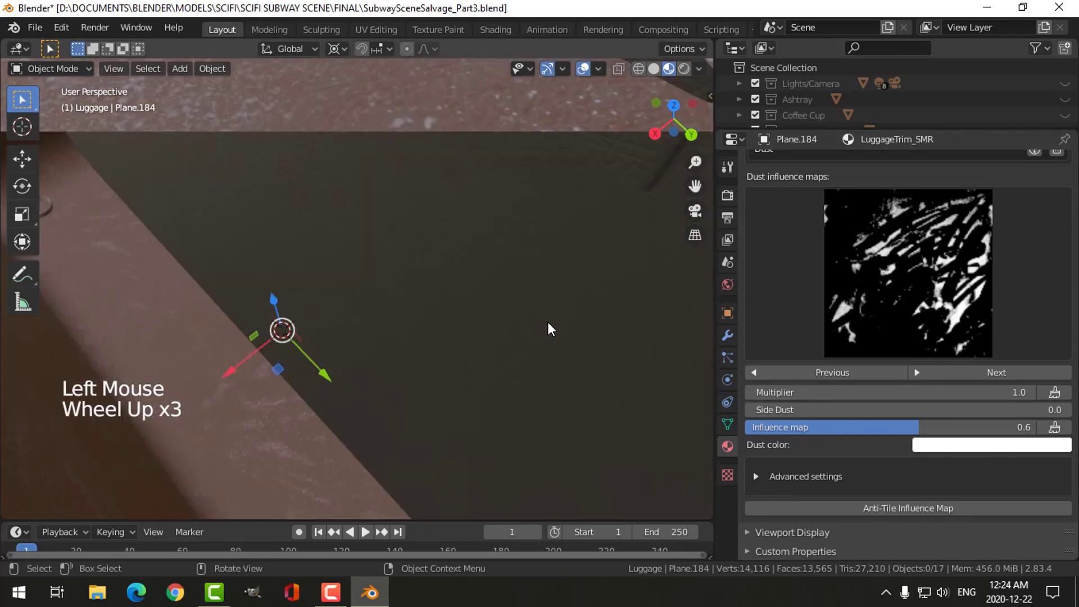
scroll(548, 322, "down", 1)
scroll(548, 320, "down", 1)
scroll(548, 320, "up", 4)
- Select the faces of the round button on the clasp near the strap, expanding the selection by one ring
middle_click_drag(549, 320, 427, 309)
scroll(344, 268, "up", 2)
middle_click_drag(344, 268, 372, 259)
left_click(333, 160)
key("Tab")
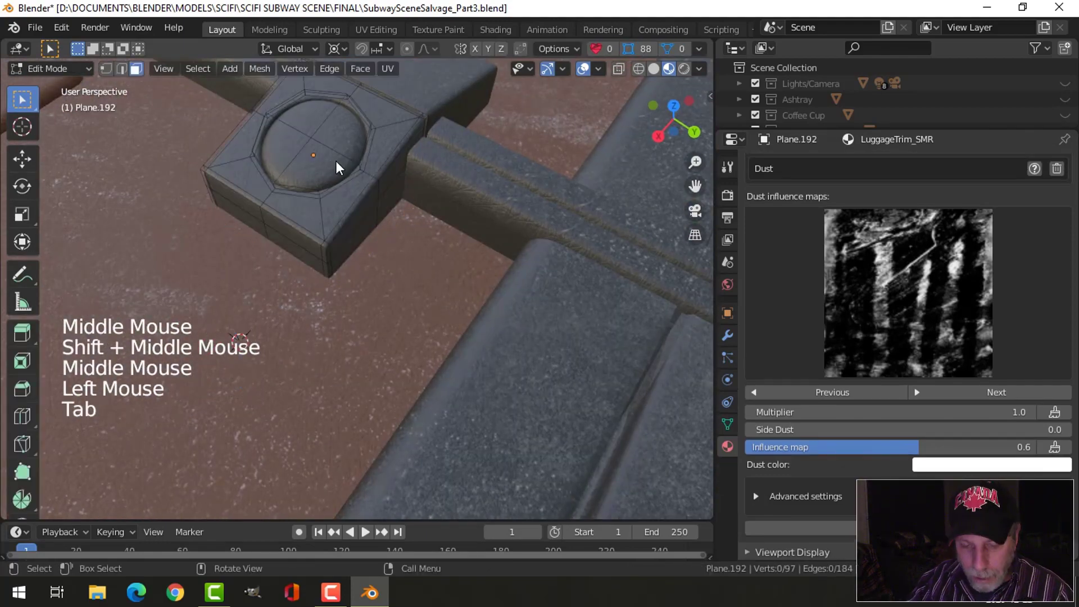
key("3")
left_click(315, 144)
left_click(315, 122, "shift")
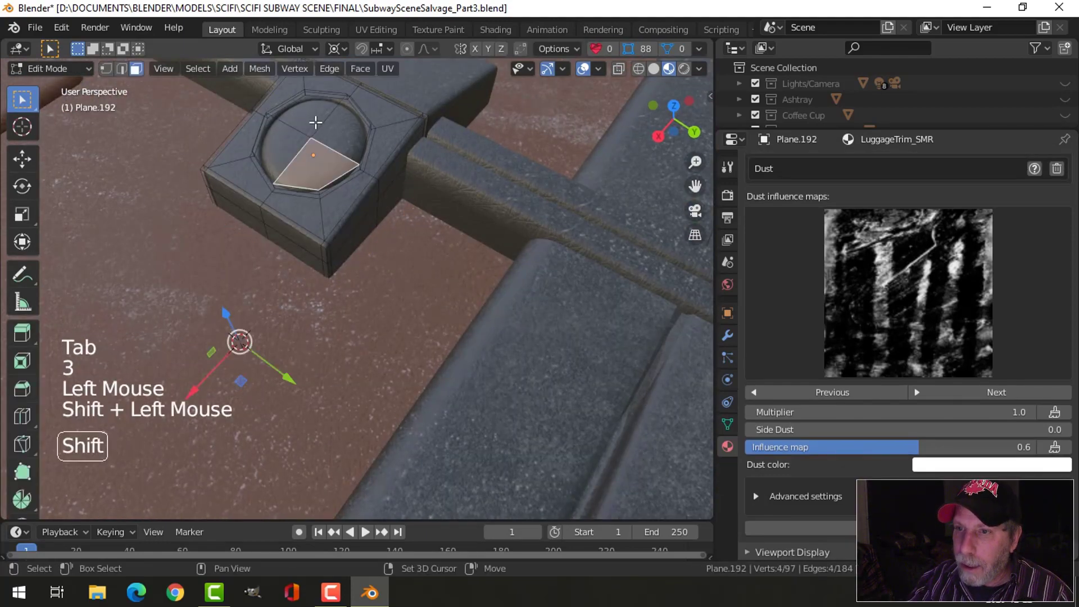
key("c")
left_click(306, 135)
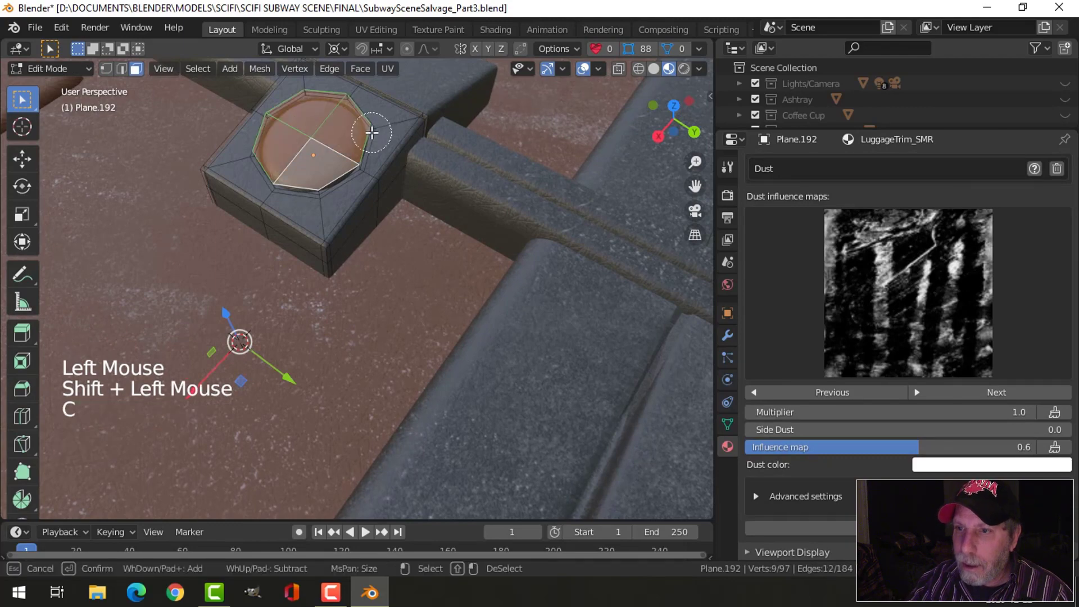
key("Escape")
key("ctrl+KP_Add")
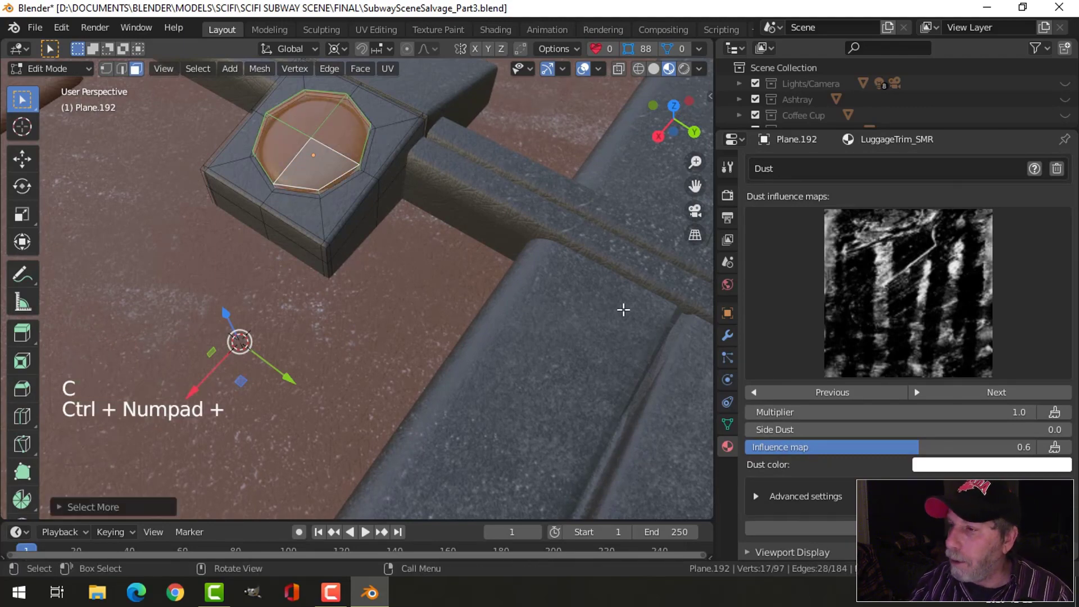
- Add a second material slot to the clasp and assign FanSilverMetal_SMR to its selected button faces
scroll(799, 213, "up", 19)
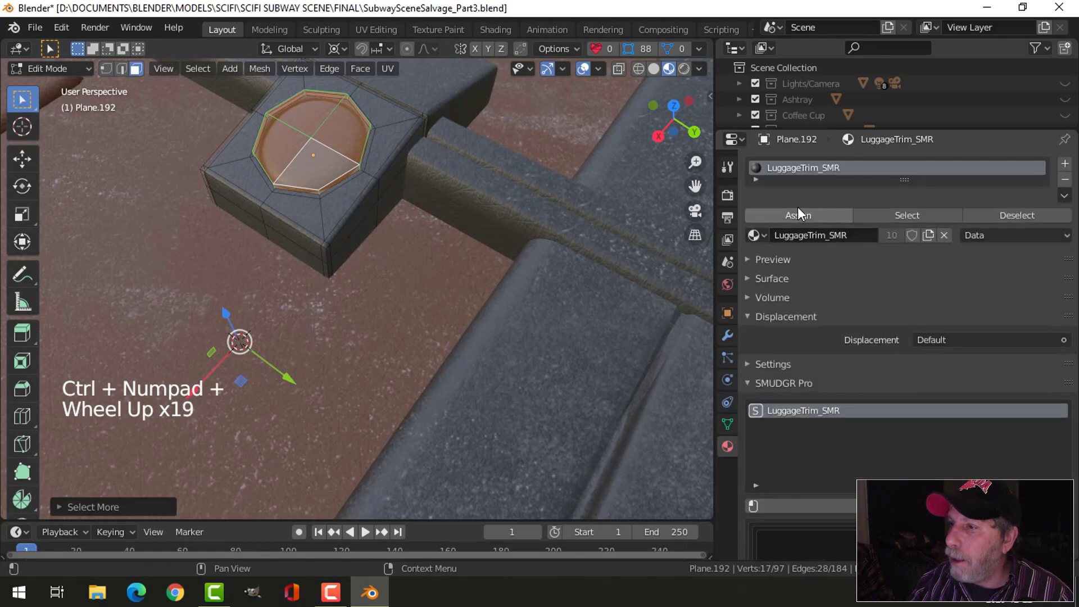
scroll(799, 213, "up", 1)
left_click(1066, 164)
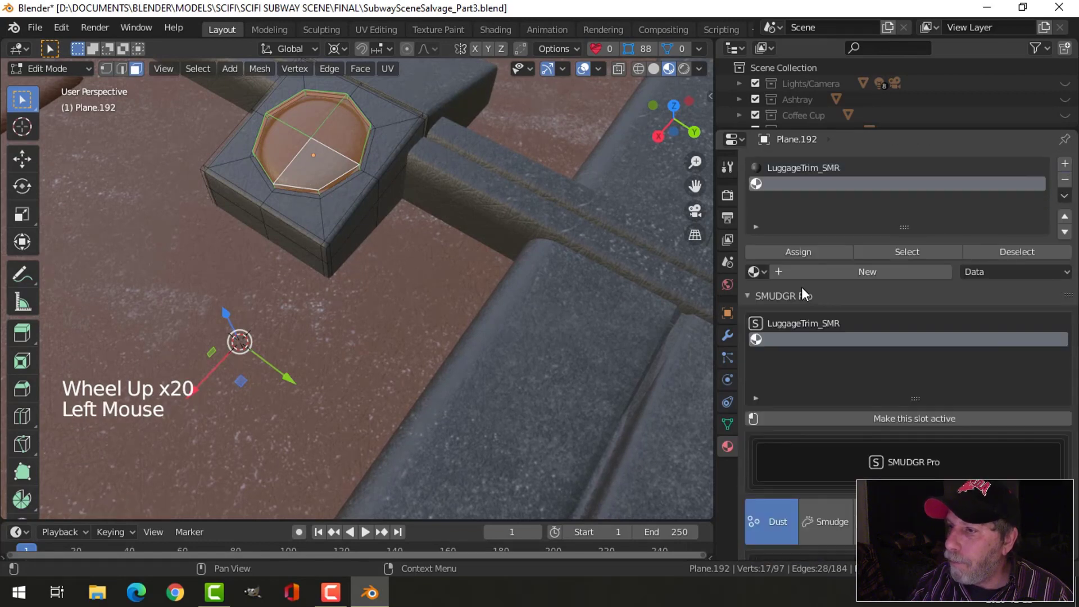
left_click_drag(757, 275, 786, 386)
key("alt+a")
key("Tab")
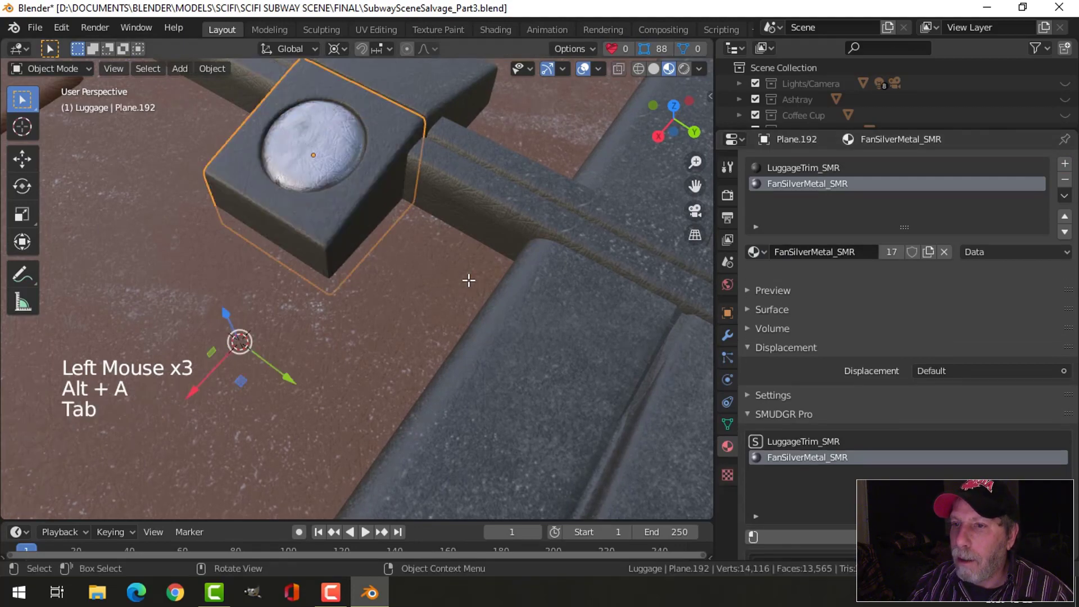
- Select the round button's faces on the suitcase's other clasp, expanding the selection by one ring
scroll(409, 318, "down", 3)
key("alt+a")
scroll(296, 324, "down", 3)
middle_click_drag(295, 318, 405, 305)
scroll(367, 308, "up", 3)
scroll(364, 307, "up", 1)
left_click(364, 306)
key("Tab")
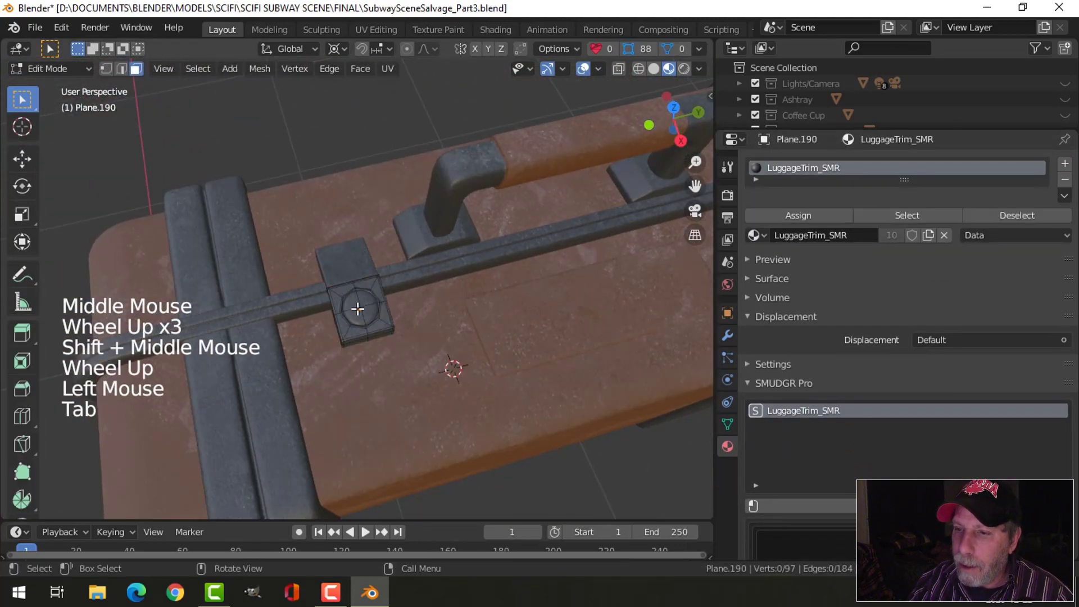
scroll(362, 306, "up", 2)
key("c")
left_click(364, 347)
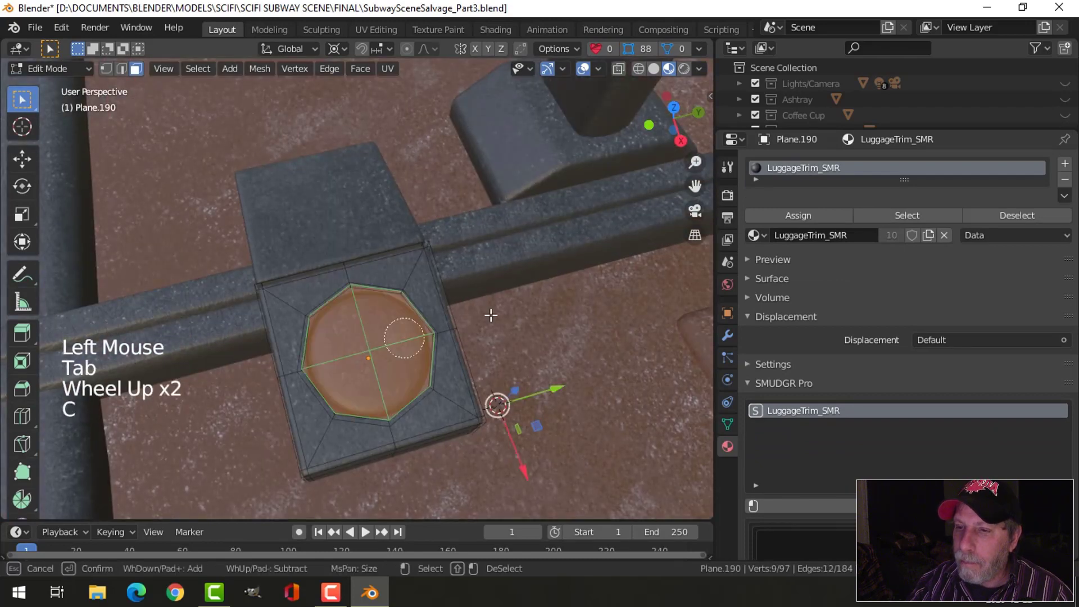
key("ctrl+KP_Add")
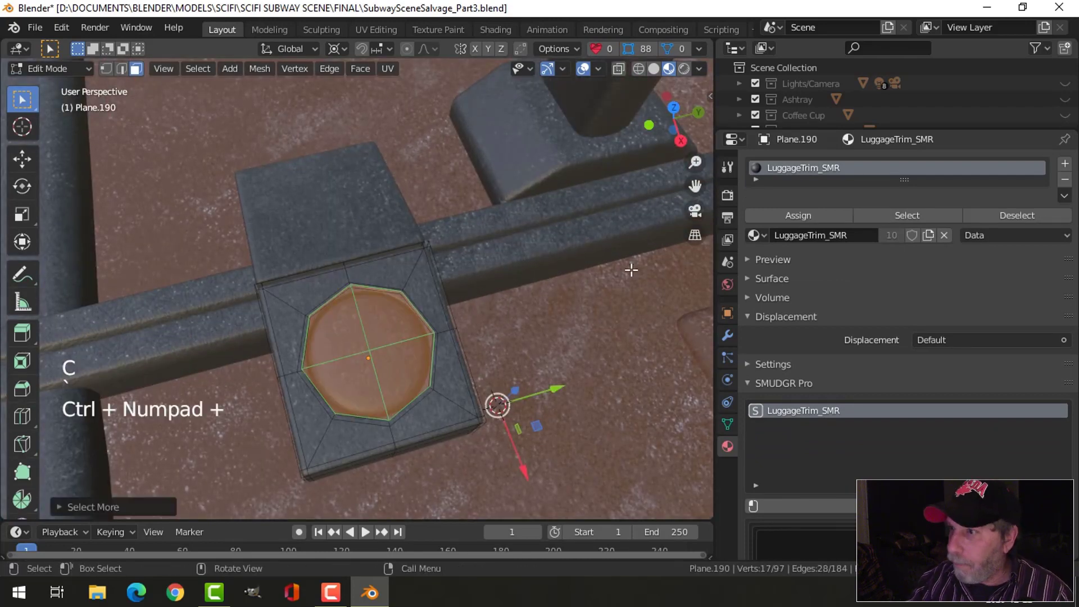
- Give the second clasp's selected button faces the FanSilverMetal_SMR material in a new slot and return to Object Mode
left_click(1063, 164)
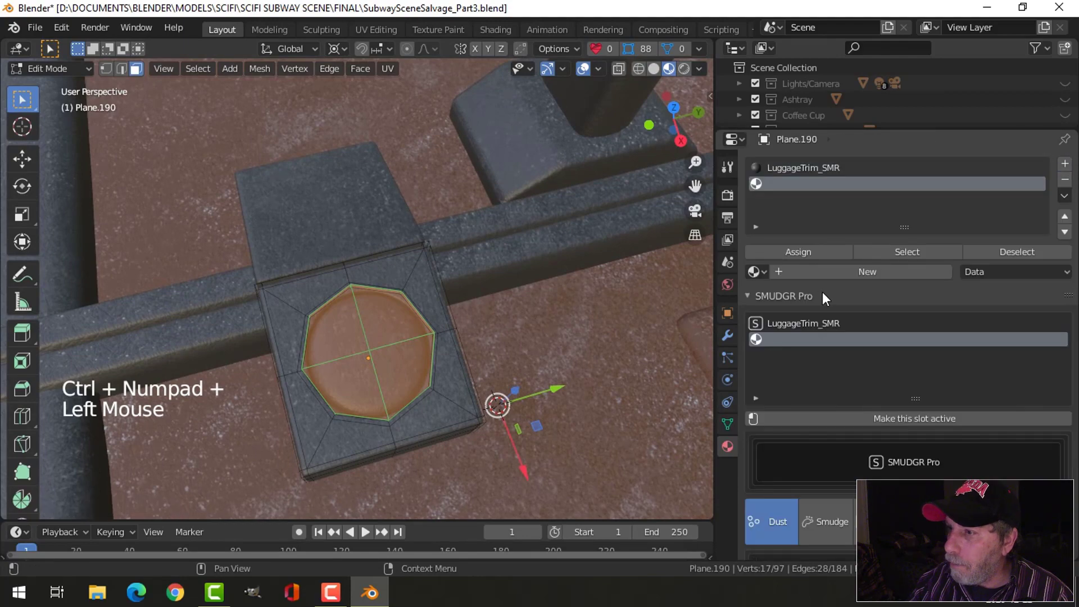
left_click(754, 272)
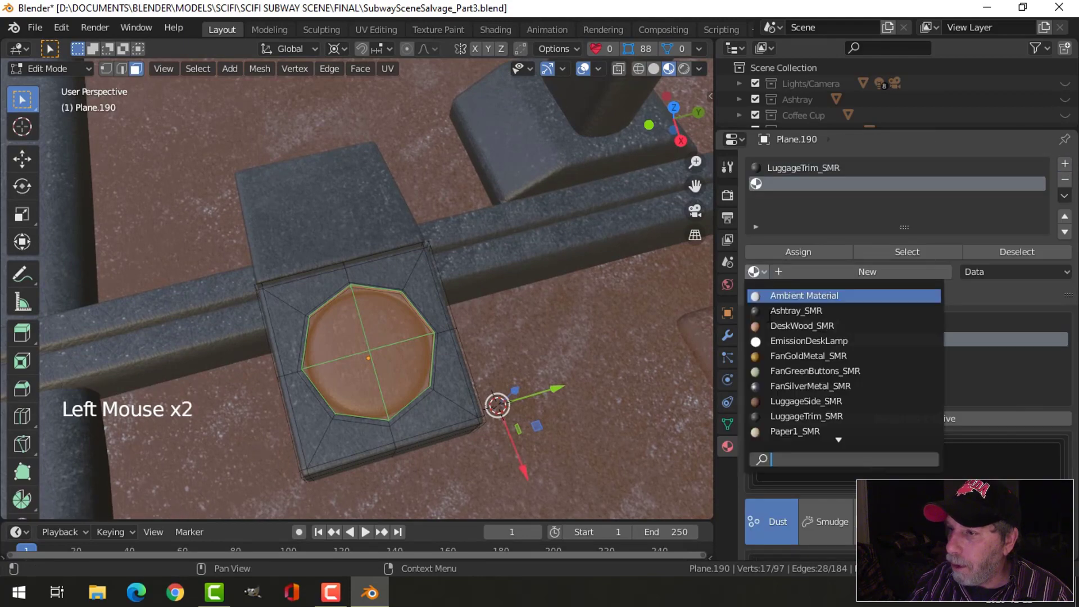
left_click(809, 374)
scroll(504, 328, "down", 3)
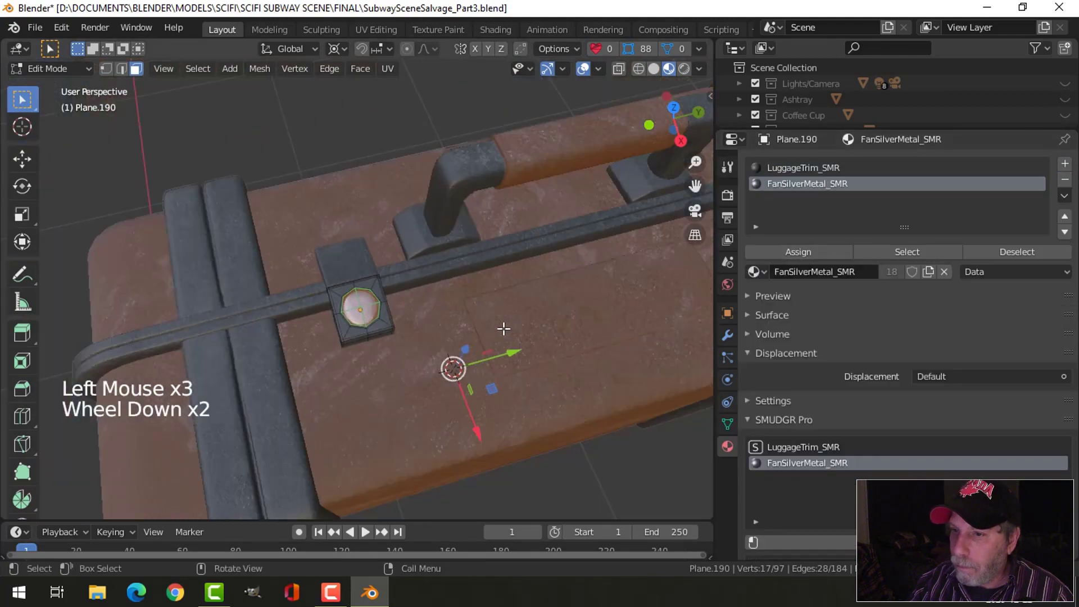
key("alt+a")
key("Tab")
key("alt+a")
- Try a different material on the rectangular panel on top of the suitcase, then undo the change
scroll(548, 356, "down", 2)
middle_click_drag(549, 356, 457, 291)
scroll(429, 316, "up", 1)
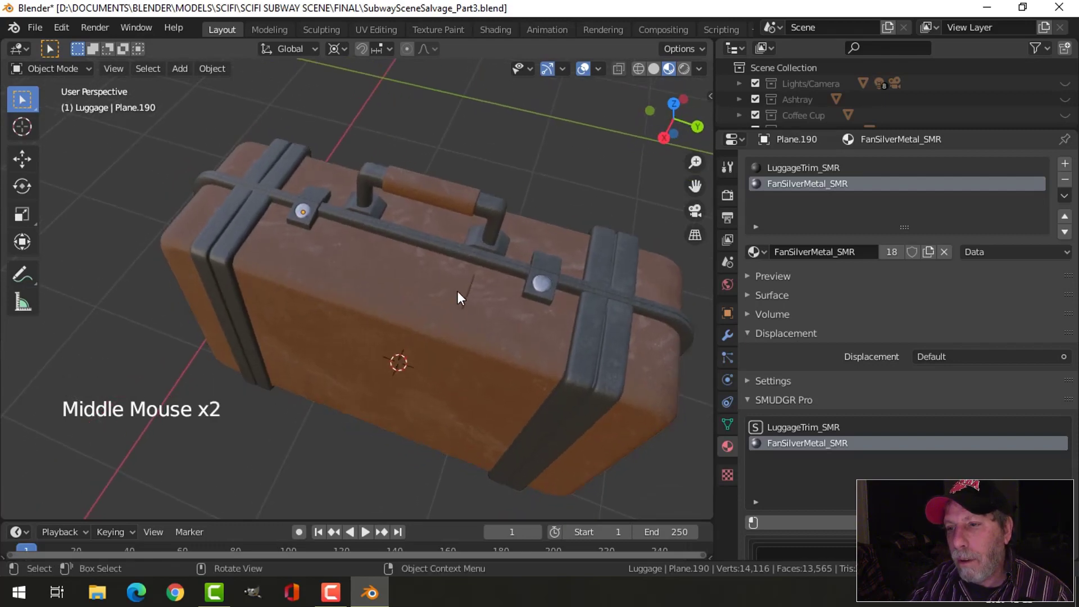
left_click(458, 291)
left_click_drag(754, 215, 804, 324)
key("alt+a")
middle_click_drag(528, 325, 496, 336)
scroll(537, 349, "up", 2)
key("ctrl+z")
key("ctrl+z")
- Change the material of the rectangular panel on top of the suitcase to LuggageTrim_SMR and inspect the suitcase
scroll(532, 305, "down", 1)
key("alt+a")
scroll(490, 298, "down", 2)
left_click(410, 288)
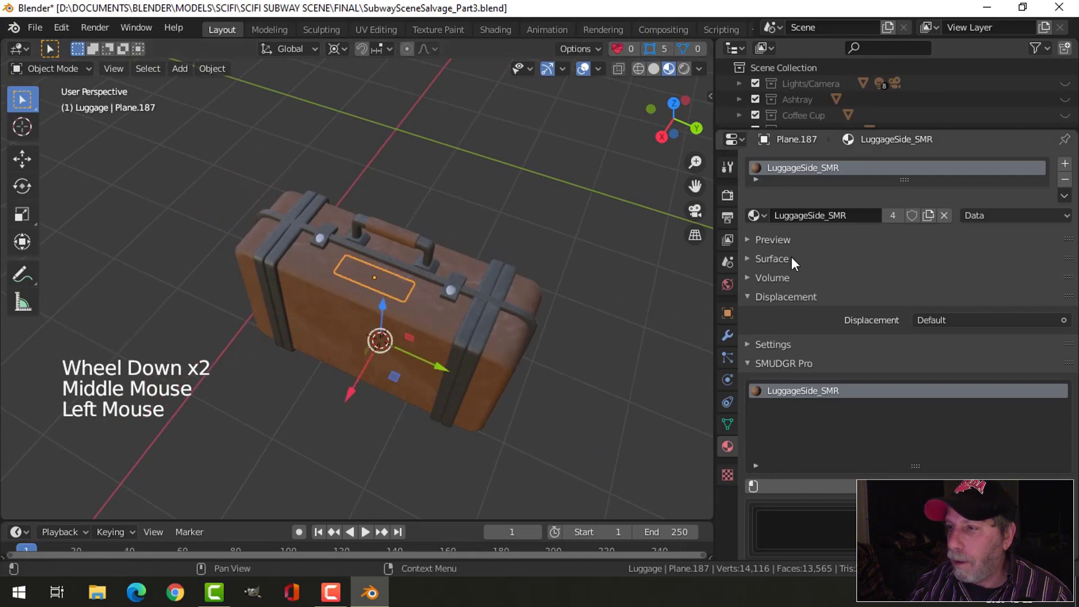
left_click(755, 214)
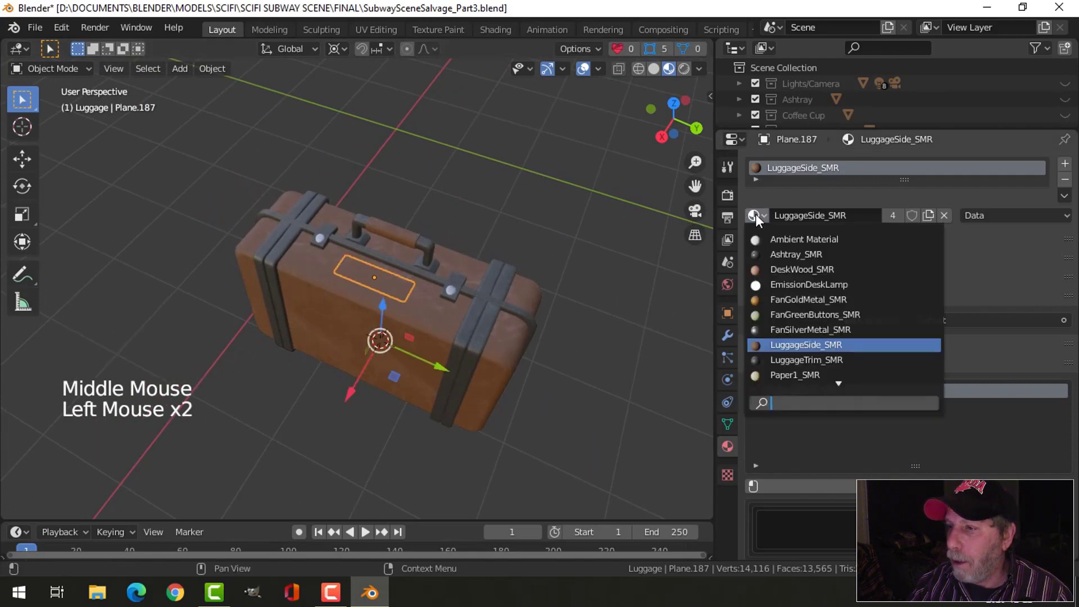
left_click(802, 360)
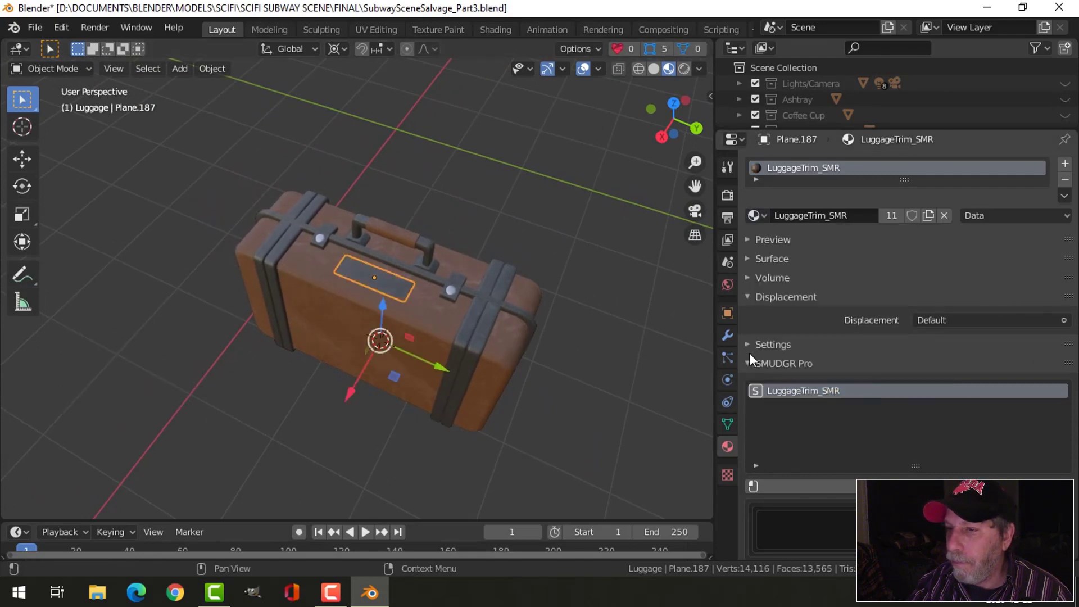
scroll(457, 338, "up", 2)
key("alt+a")
middle_click_drag(479, 336, 490, 296)
scroll(447, 314, "down", 2)
scroll(500, 289, "up", 3)
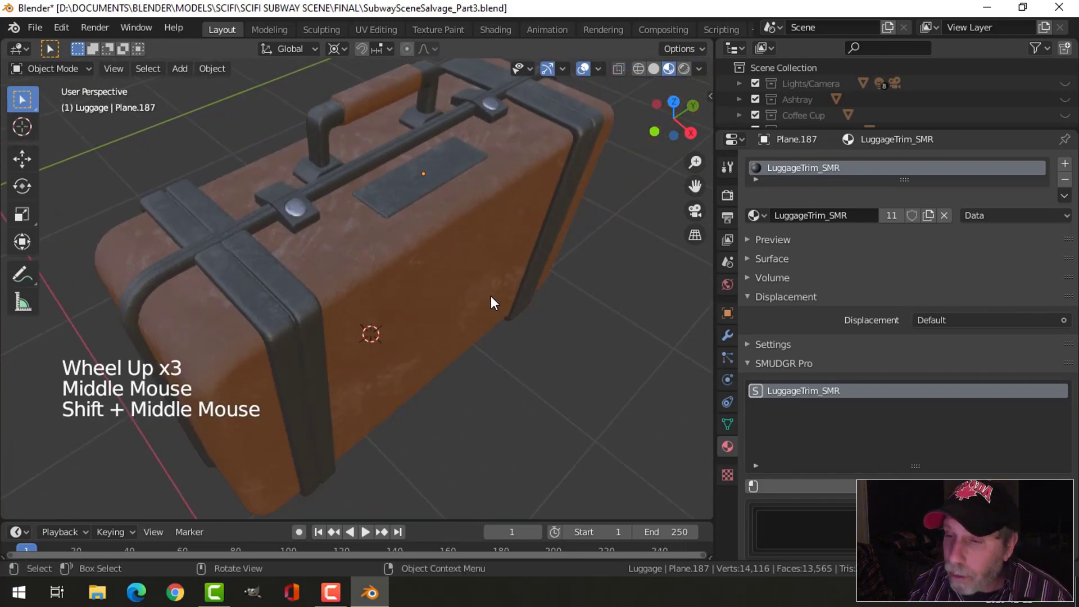
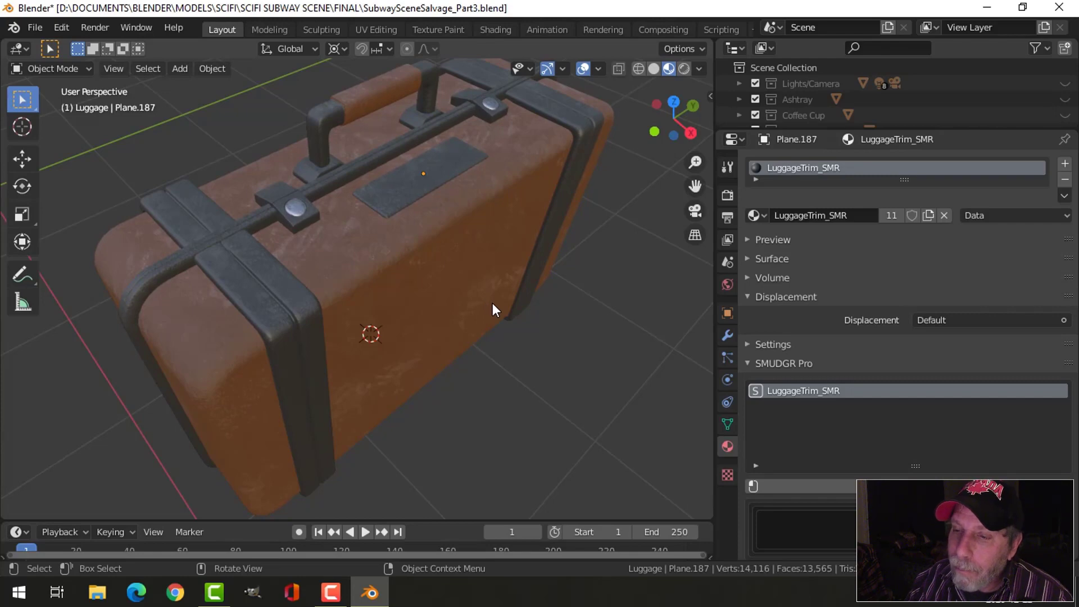
- Set the transform pivot point to Median Point
mouse_move(495, 315)
middle_mouse_down()
mouse_move(287, 301)
mouse_move(496, 306)
middle_mouse_up()
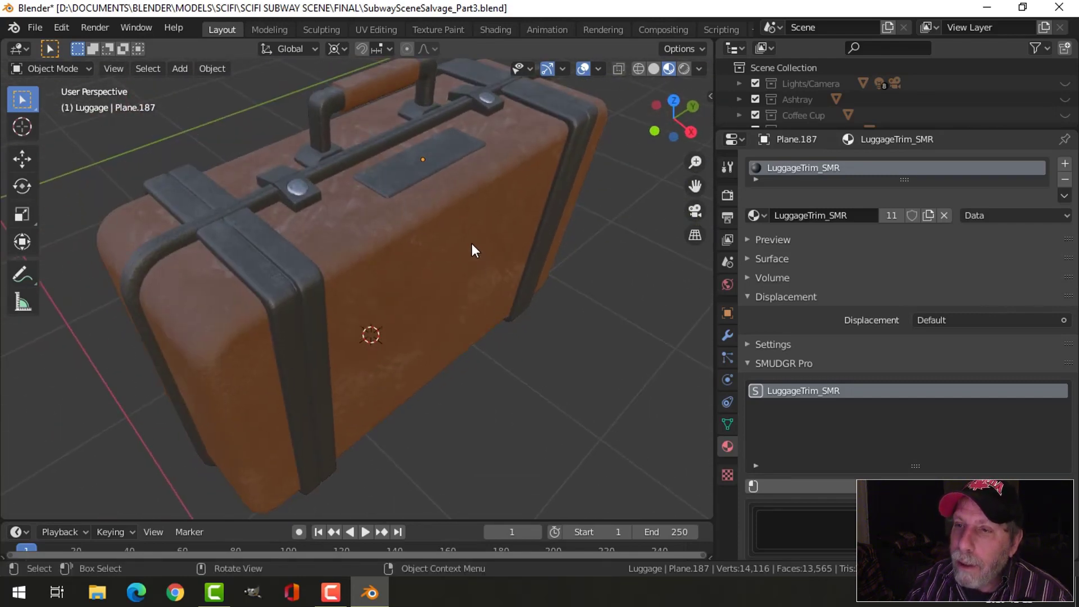
left_click(338, 50)
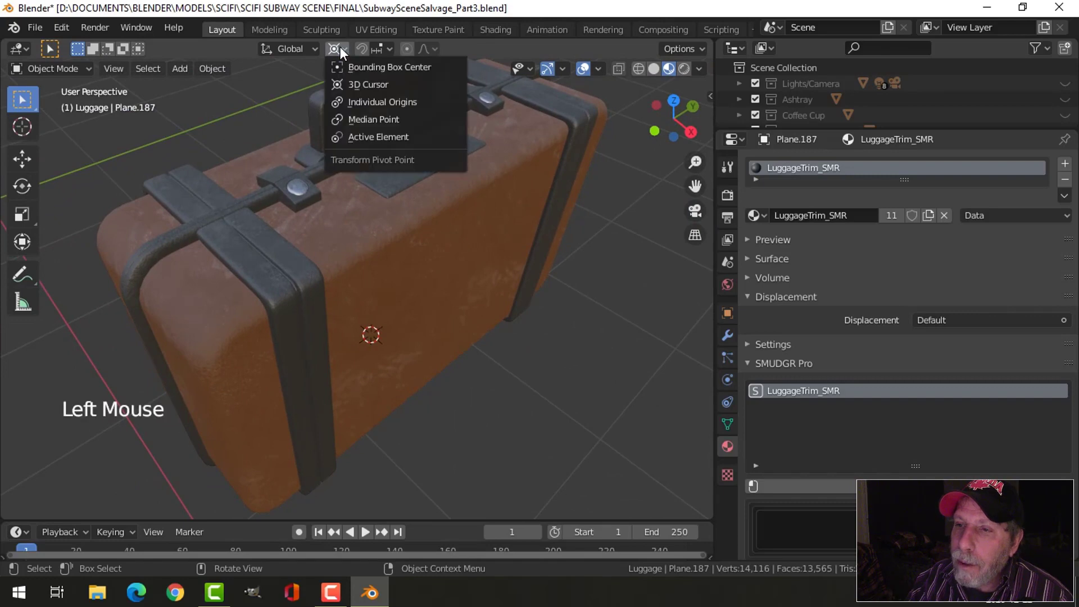
left_click(385, 119)
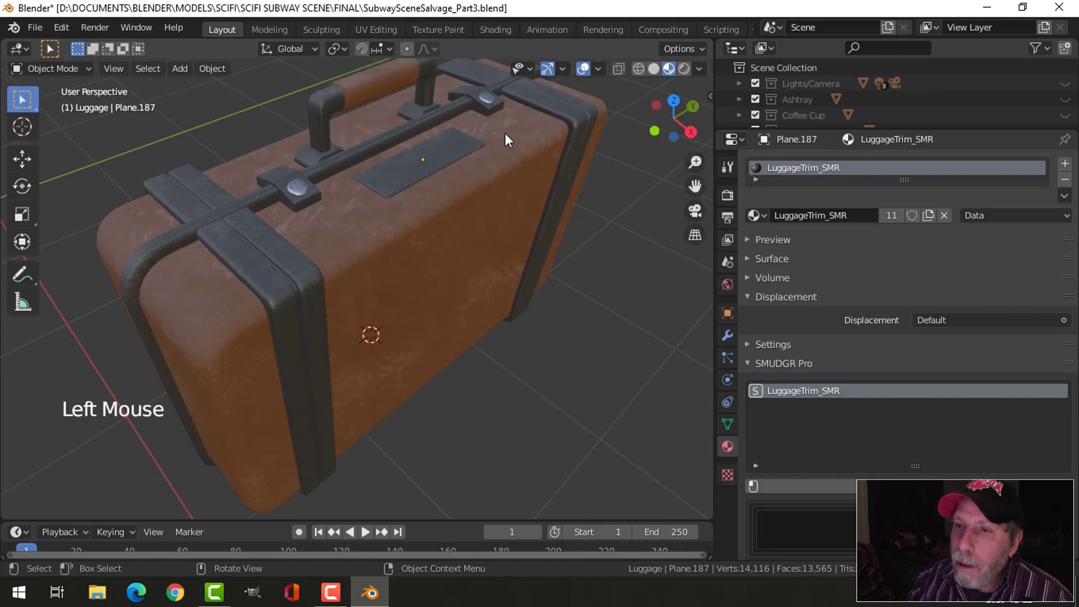
- Examine the LuggageSide_SMR node setup of the suitcase's front shell in the Shading workspace, including the SMR_Smudge node's settings, and return to Layout
double_click(456, 224)
left_click(495, 29)
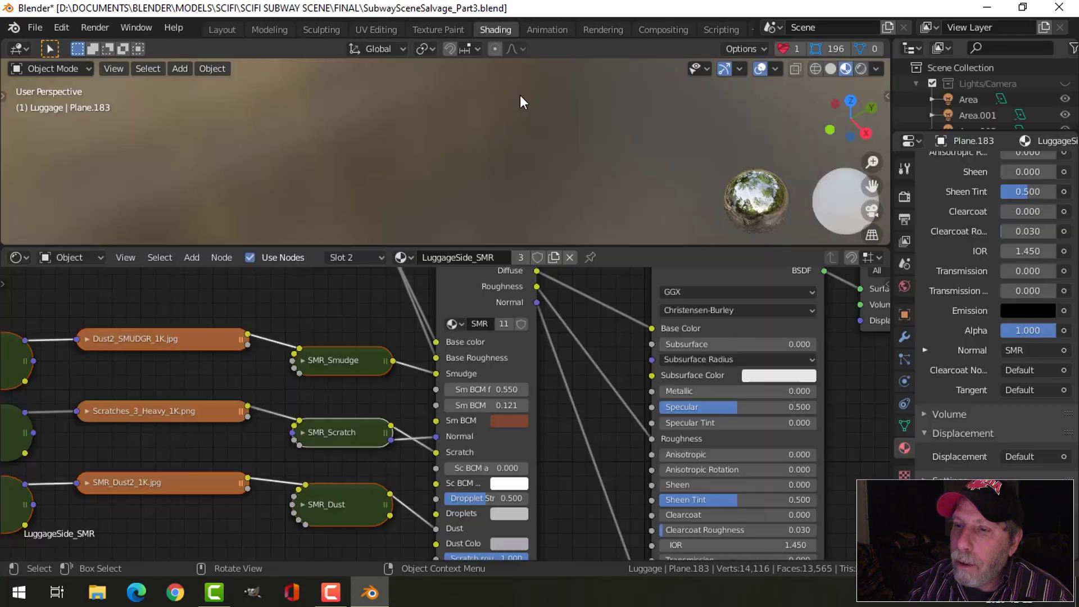
key("Home")
middle_click_drag(538, 402, 481, 400)
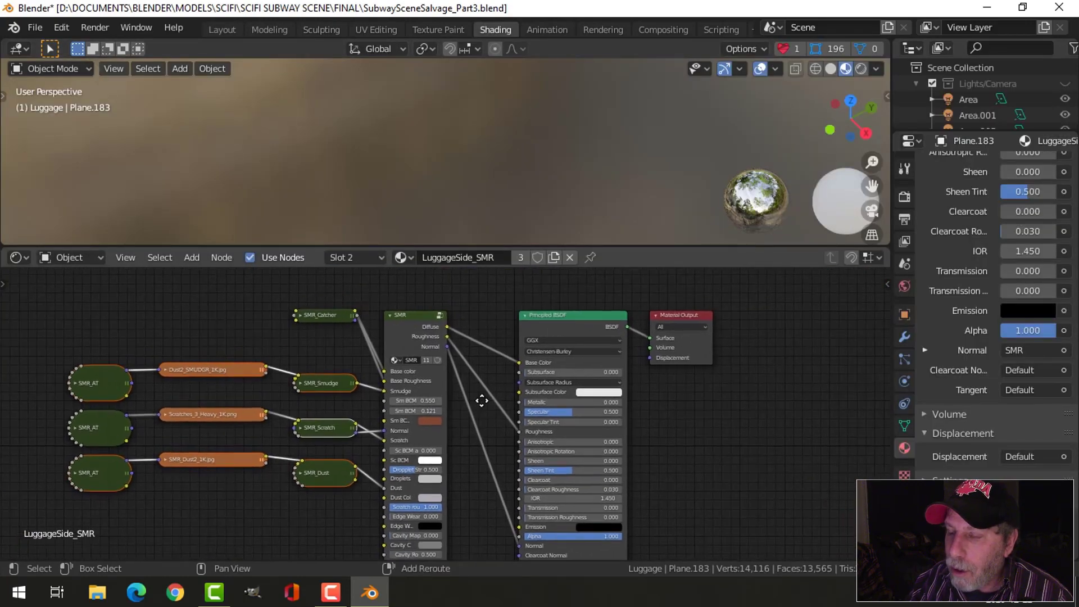
key("ctrl+space")
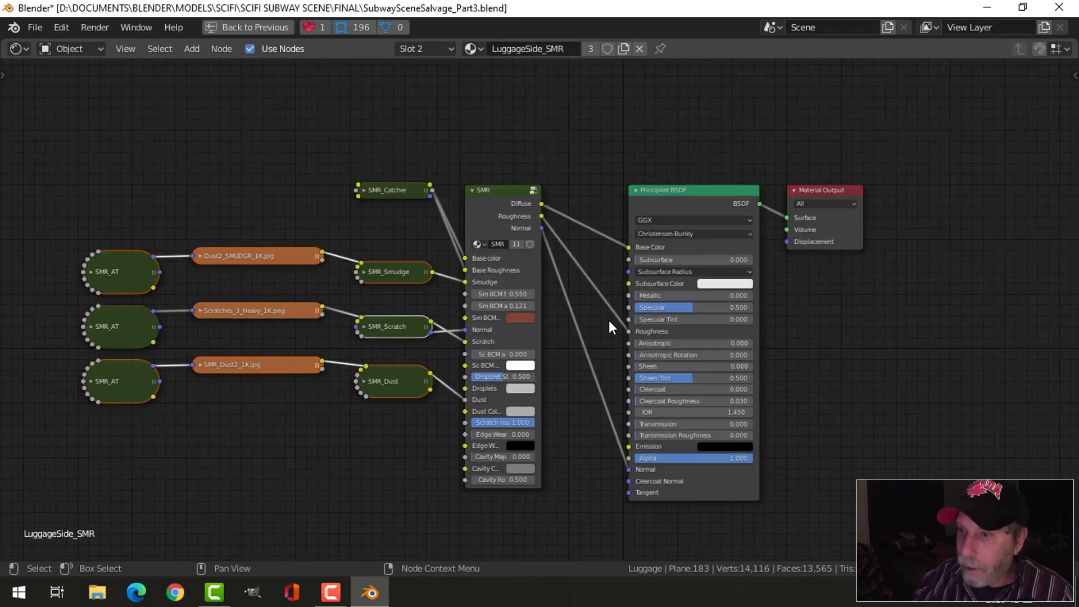
scroll(615, 312, "up", 2)
scroll(573, 220, "up", 1)
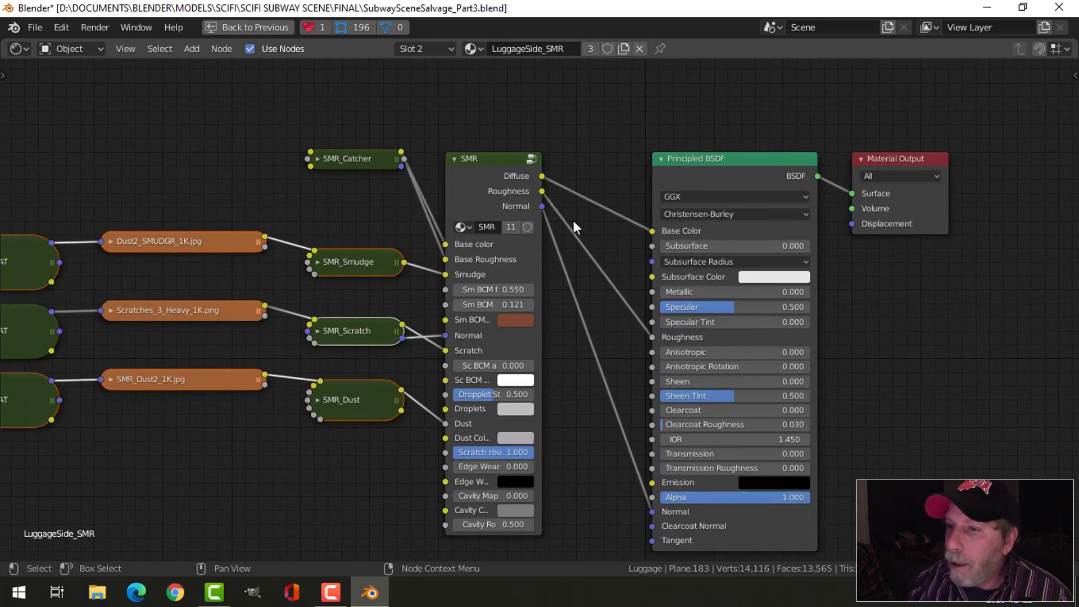
scroll(224, 409, "down", 1)
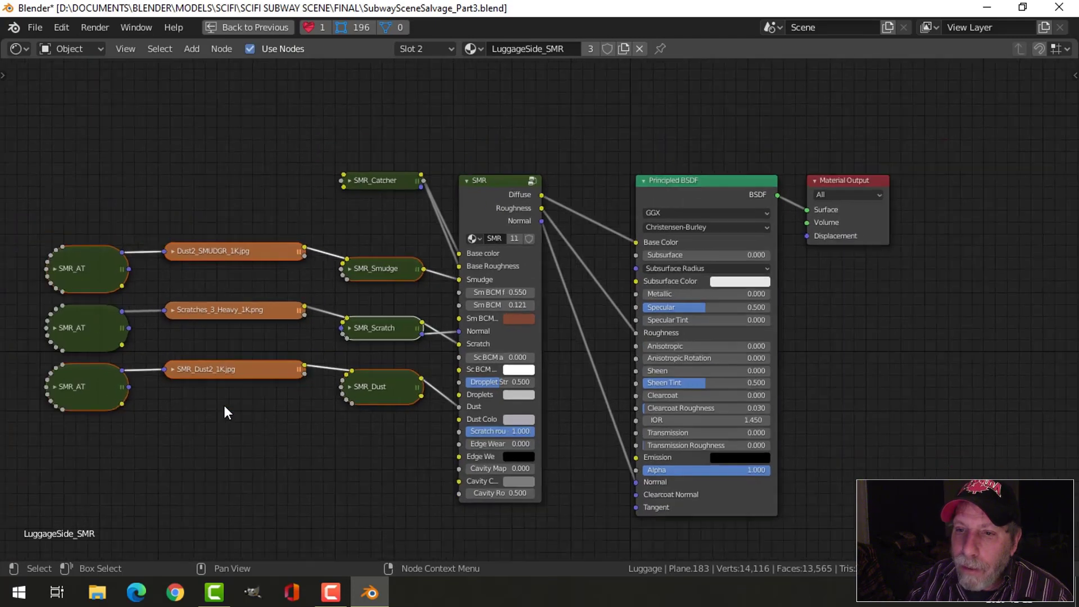
scroll(214, 445, "up", 3)
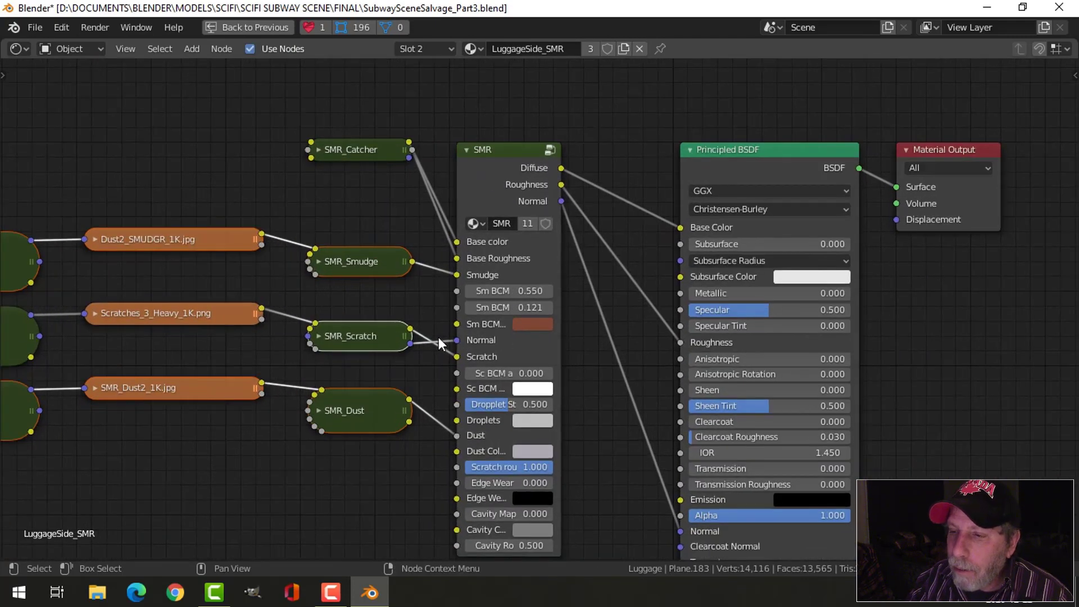
left_click(319, 261)
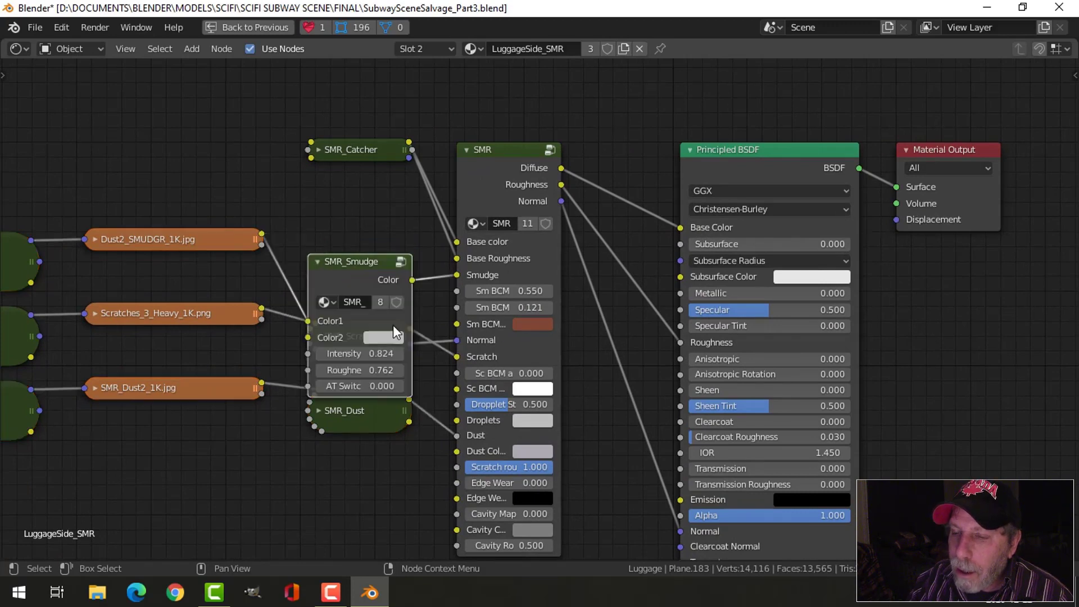
left_click(317, 261)
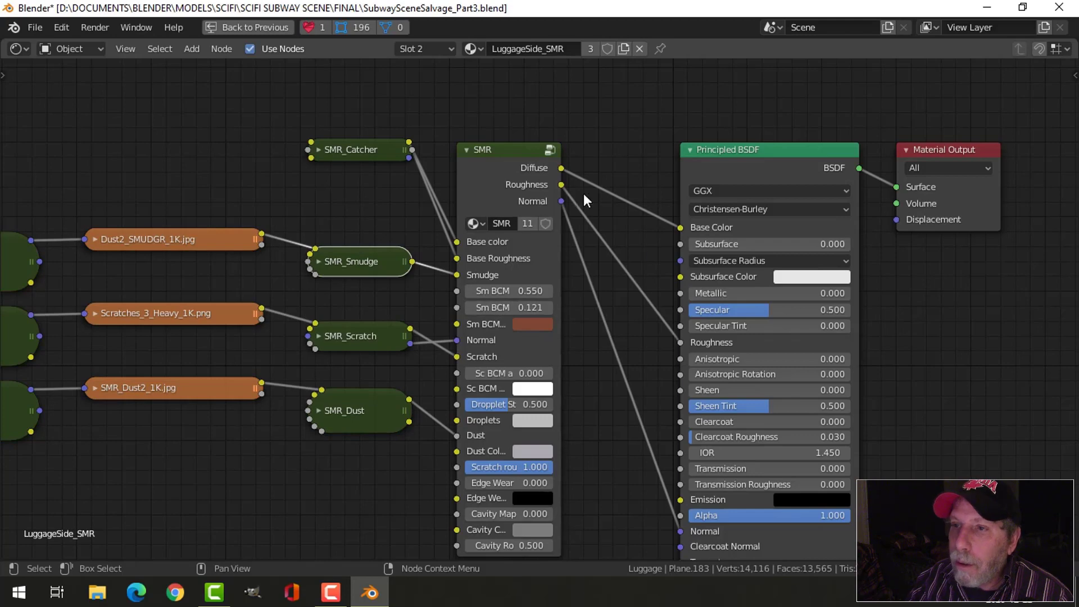
key("ctrl+space")
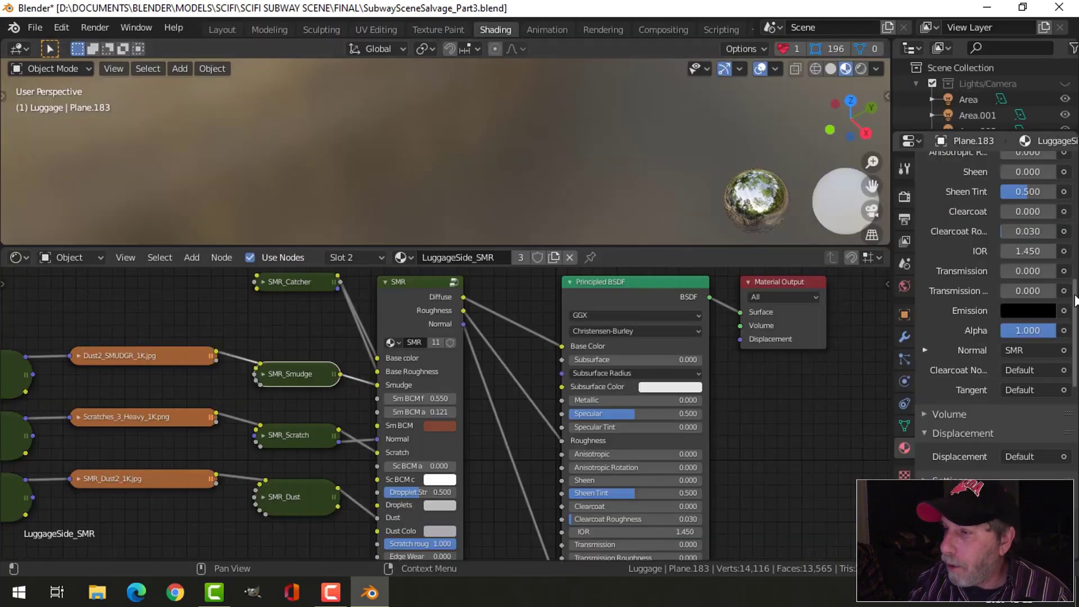
left_click(224, 30)
- Save the Blender file and widen the 3D viewport
scroll(596, 244, "down", 2)
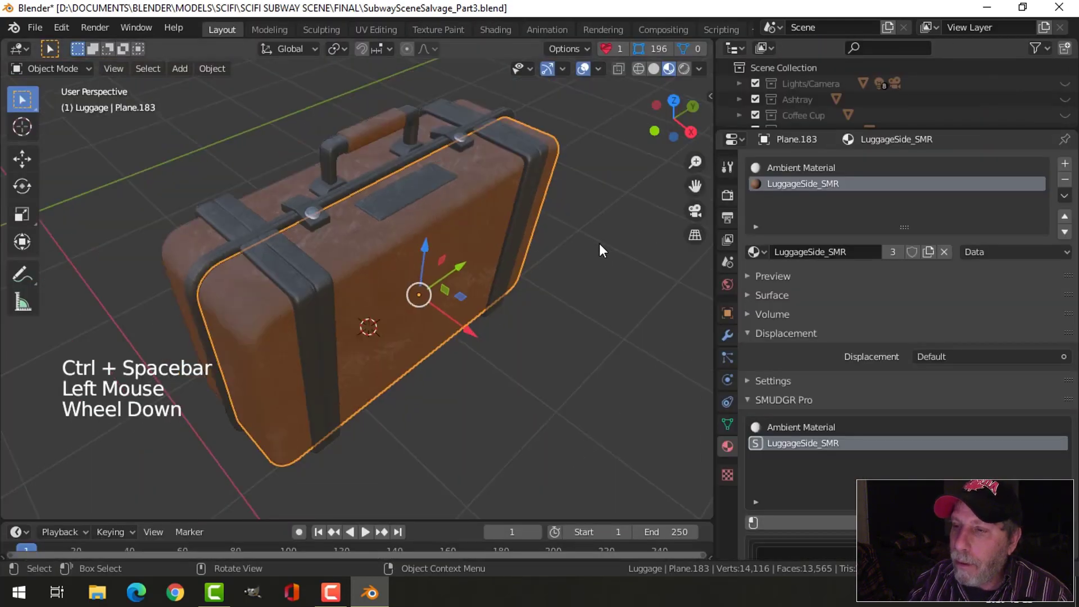
scroll(580, 249, "down", 1)
middle_click_drag(580, 248, 534, 236)
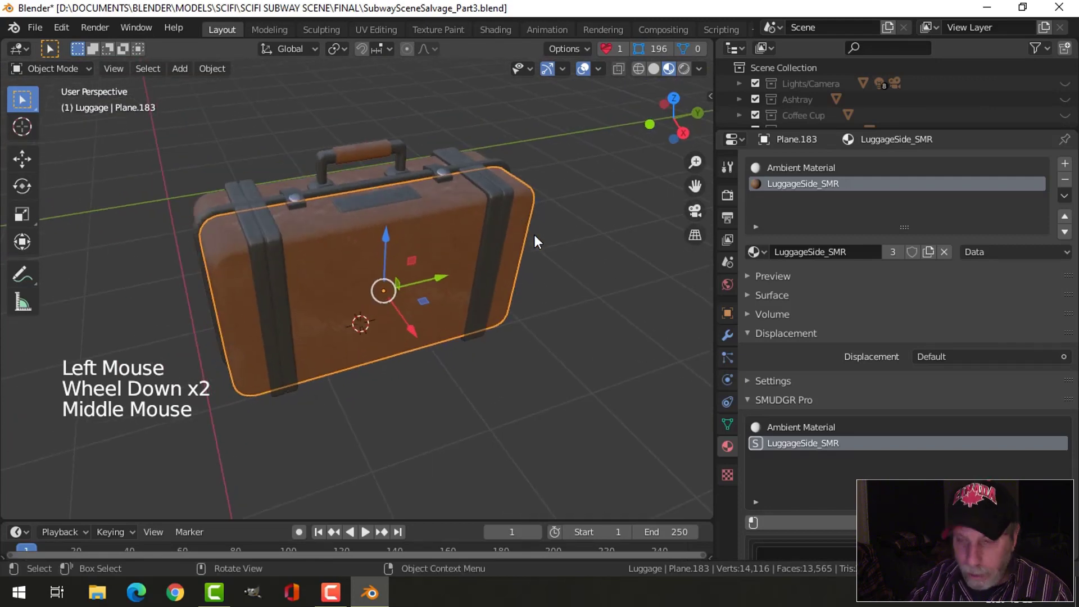
key("ctrl+s")
left_click_drag(713, 250, 842, 249)
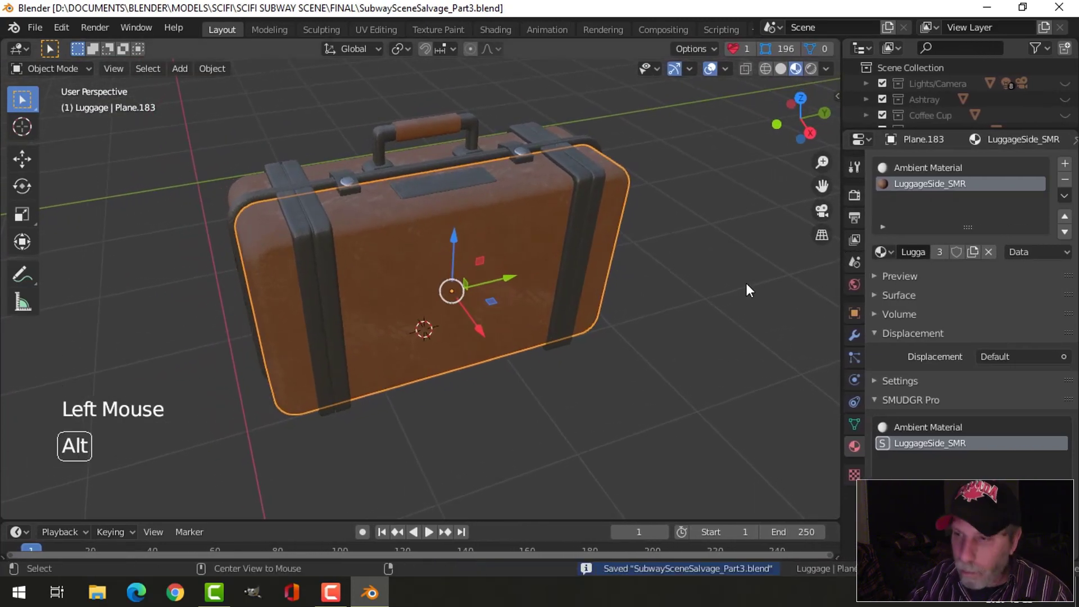
- Clear the selection and unhide all the other scene collections alongside Luggage in an enlarged Outliner
key("alt+a")
middle_click_drag(746, 282, 740, 248)
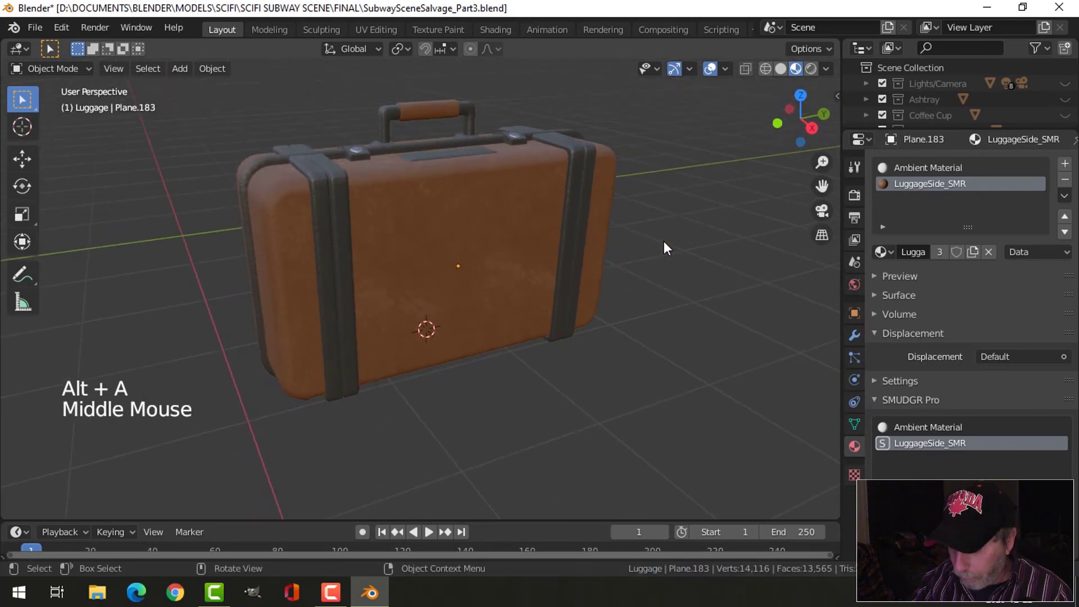
key("slash")
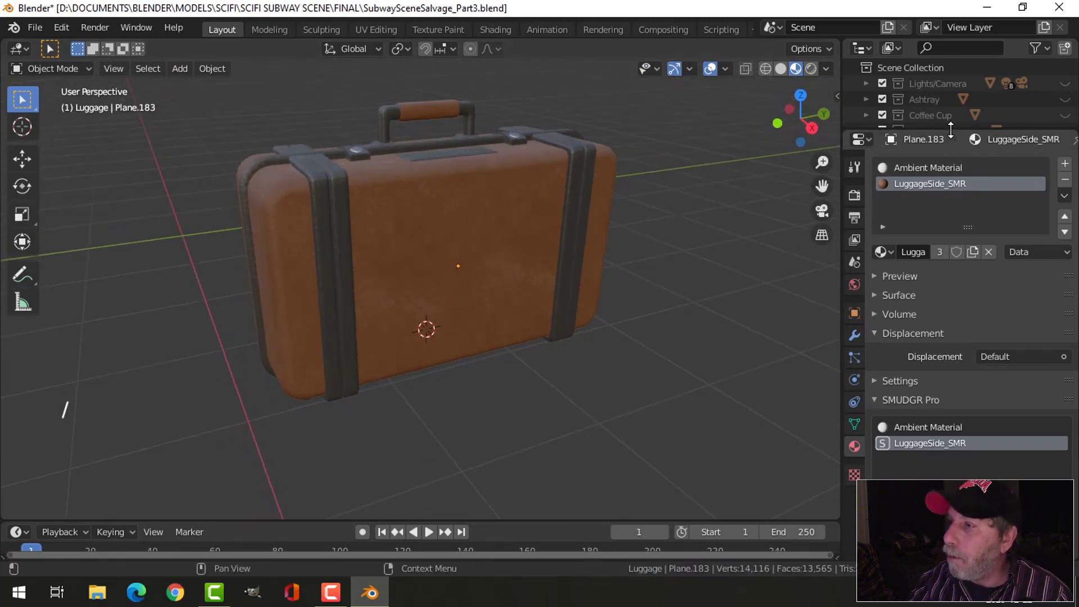
left_click_drag(950, 131, 950, 243)
scroll(972, 198, "down", 2)
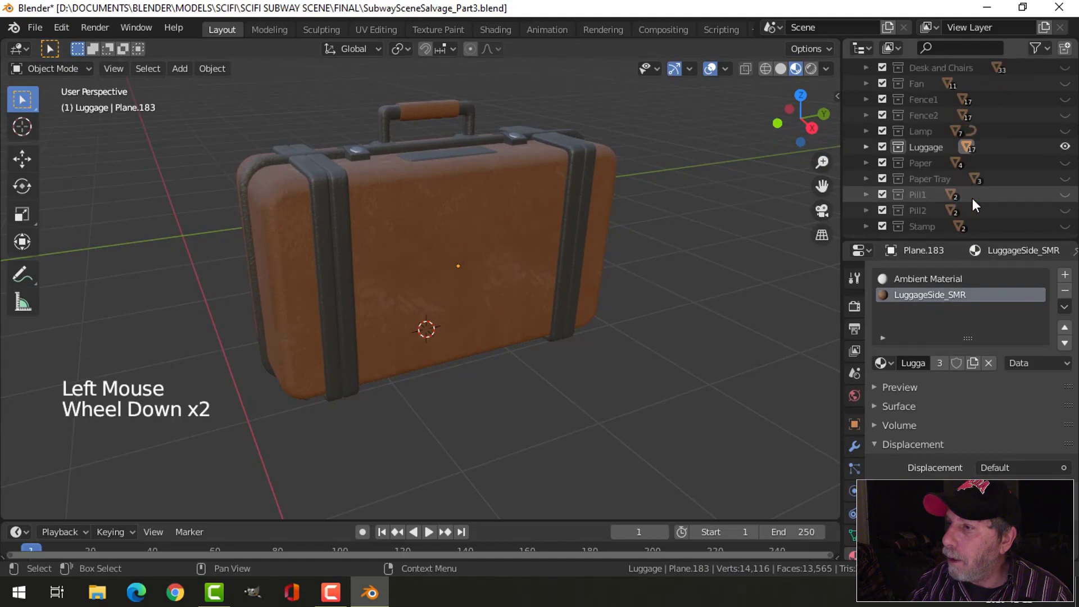
left_click(1065, 146, "ctrl")
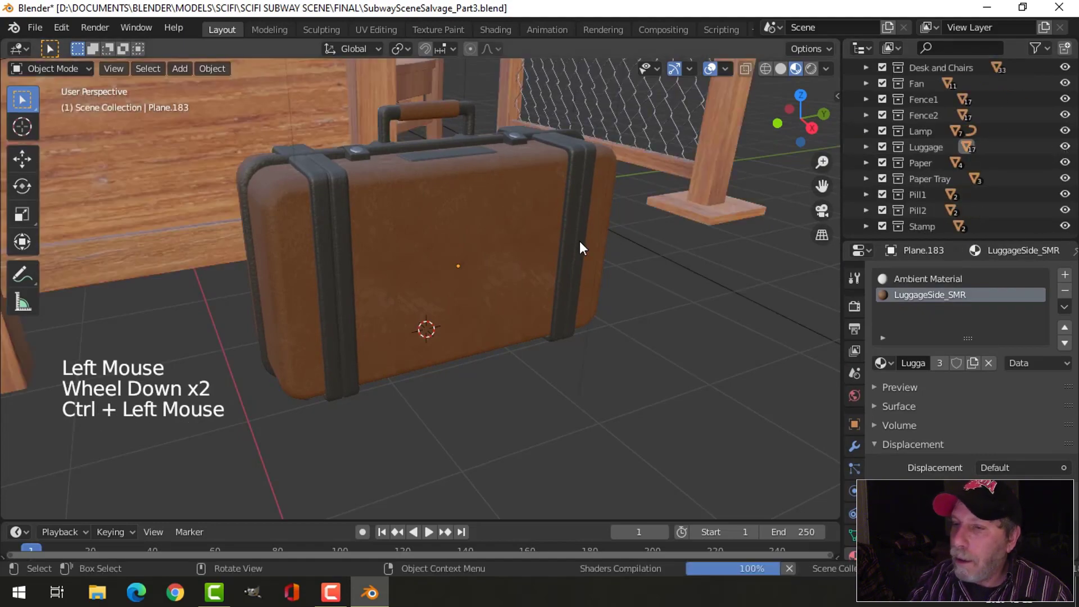
- Examine the suitcase within the full scene beside the desk, chair and fences from several distances and angles
scroll(578, 241, "down", 2)
middle_click_drag(591, 269, 434, 256)
scroll(585, 272, "down", 1)
scroll(483, 269, "down", 1)
scroll(483, 268, "down", 2)
scroll(486, 278, "up", 2)
scroll(518, 293, "up", 2)
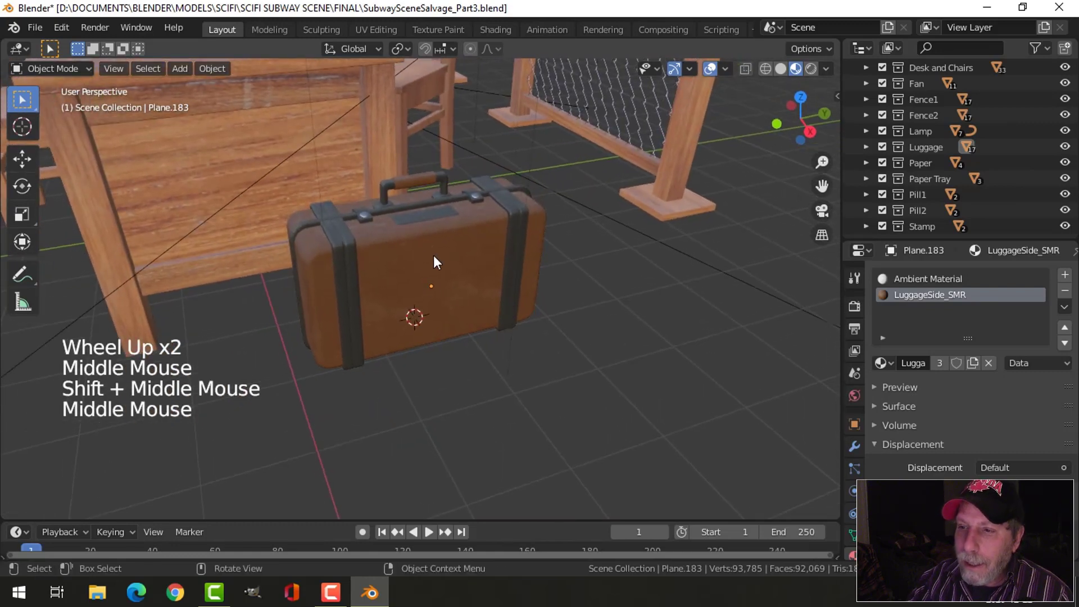
middle_click_drag(536, 290, 508, 297)
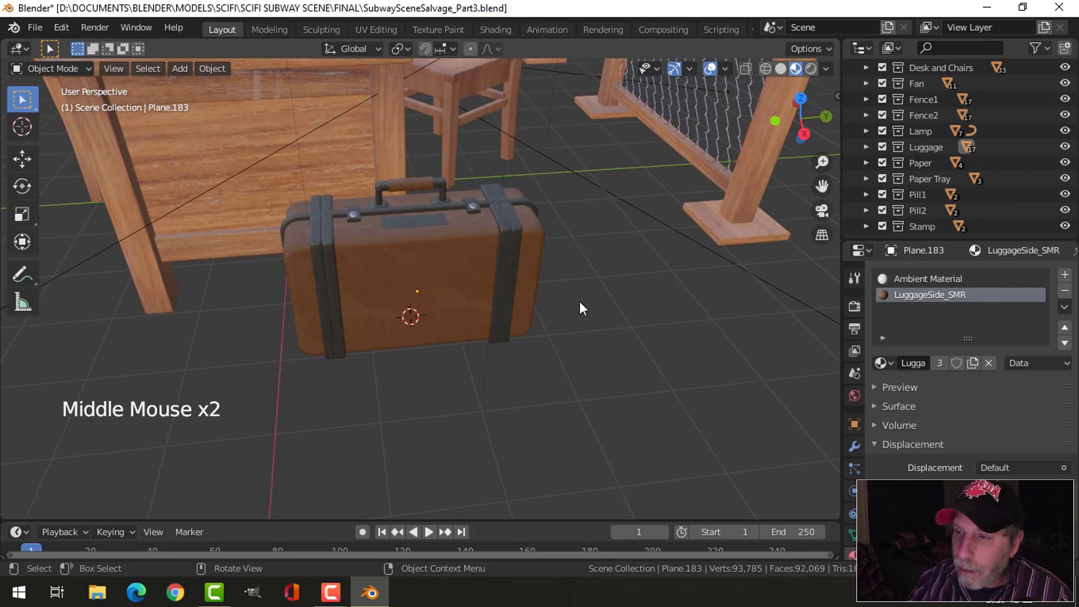
middle_click_drag(581, 306, 539, 297)
- Snap the 3D cursor to the centre of the suitcase's flat front face in Edit Mode, then return to Object Mode with nothing selected
left_click(383, 258)
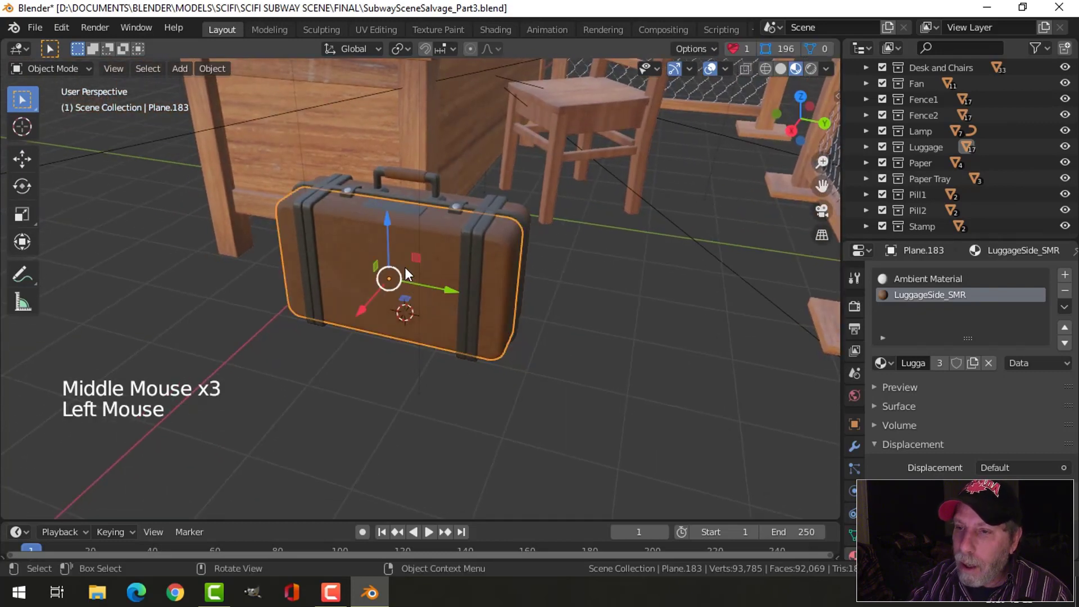
key("Tab")
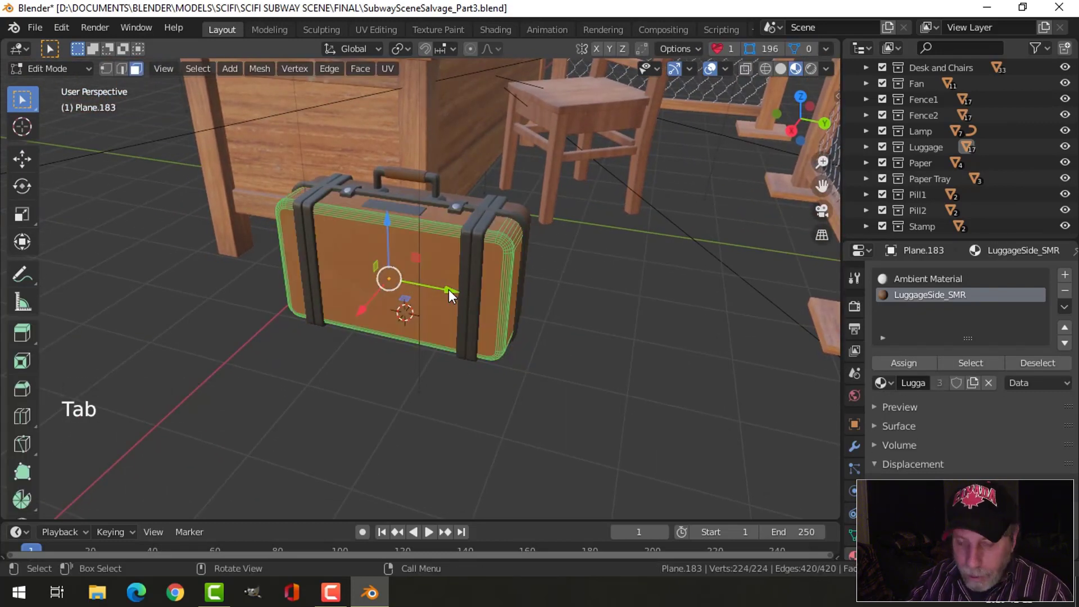
left_click(463, 278)
key("shift+s")
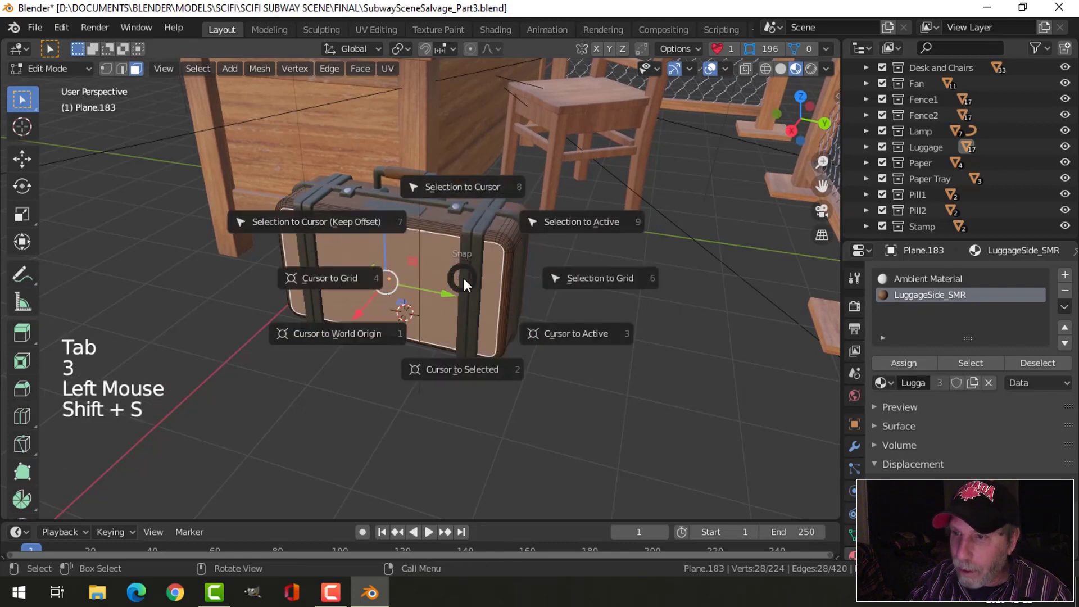
key("alt+a")
key("Tab")
key("alt+a")
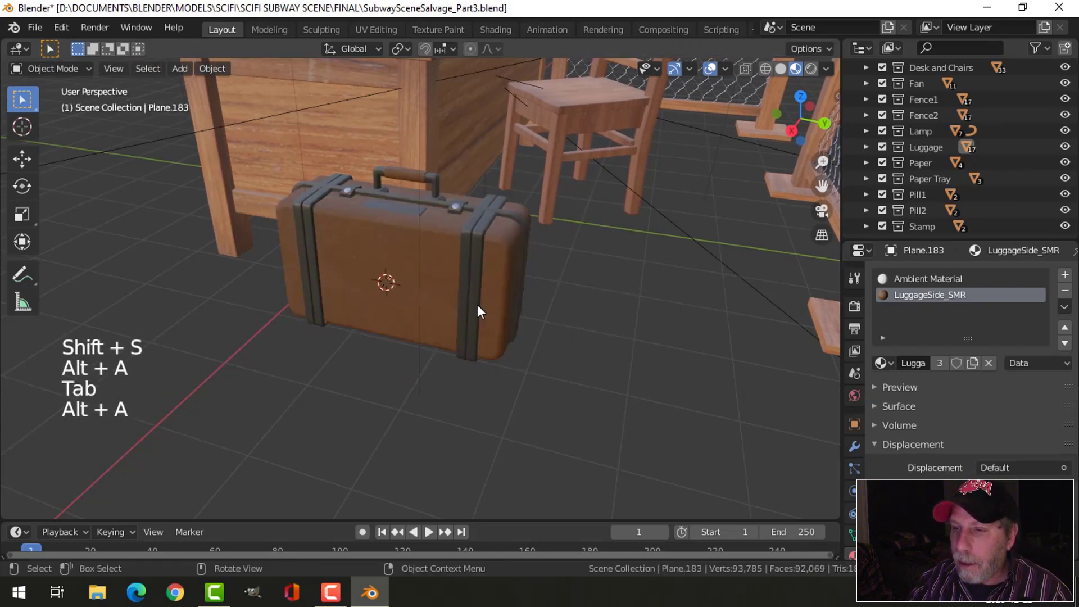
- Import radioactive1.png from the LABELS AND DECALS folder as an image plane at the 3D cursor on the suitcase front
middle_click_drag(477, 304, 512, 299)
key("shift+a")
mouse_move(516, 299)
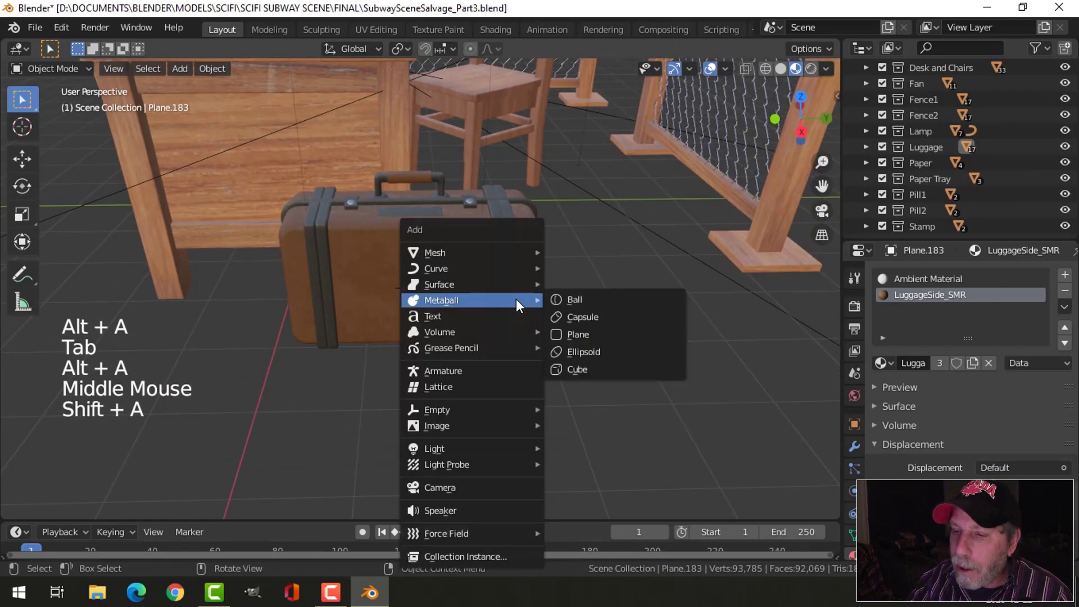
mouse_move(470, 426)
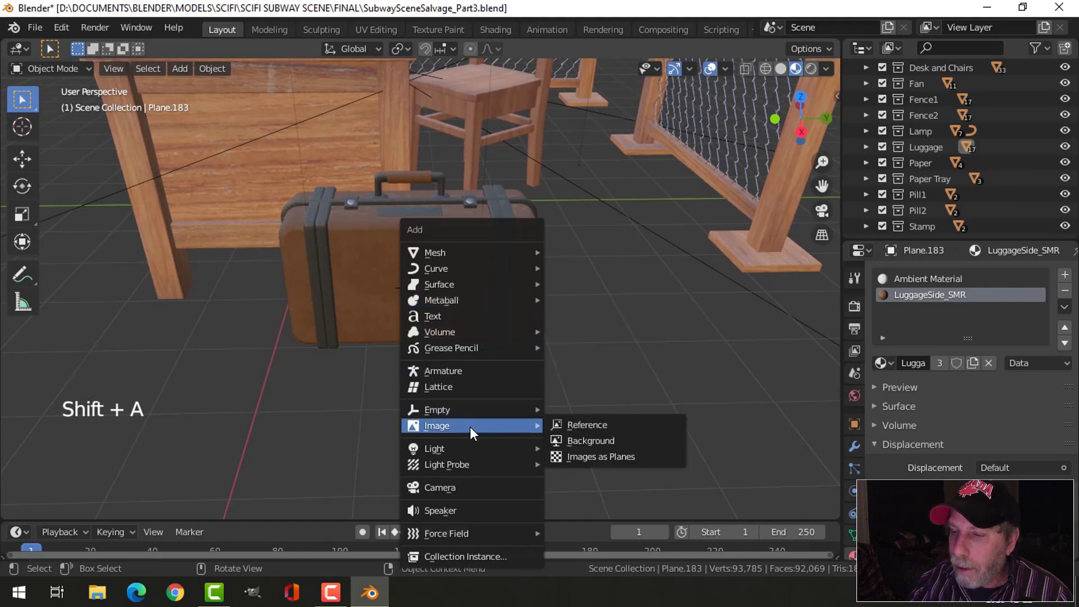
left_click(598, 454)
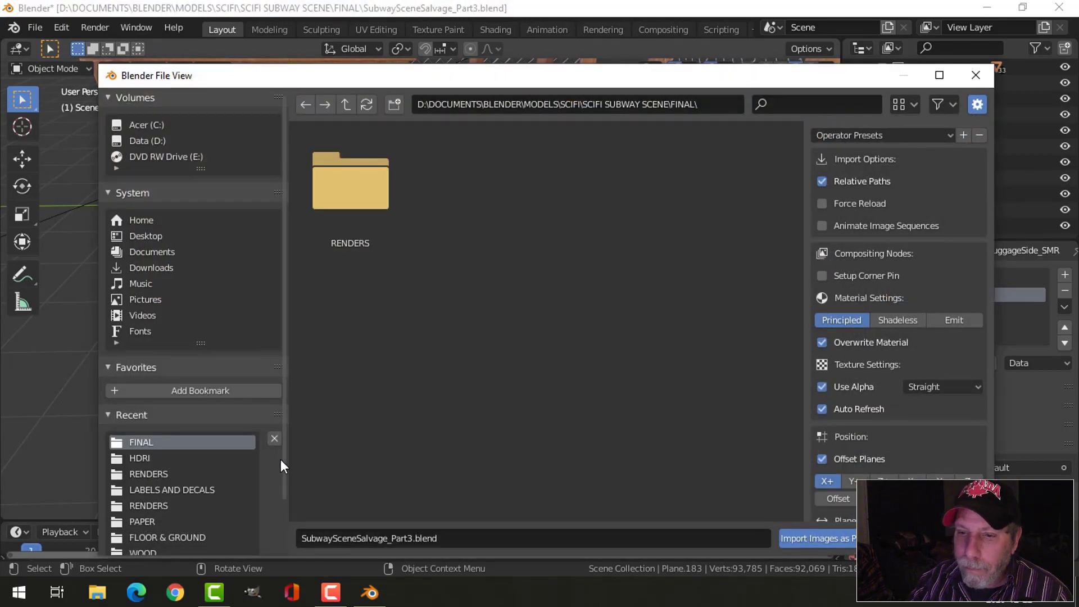
left_click(181, 486)
scroll(618, 408, "down", 6)
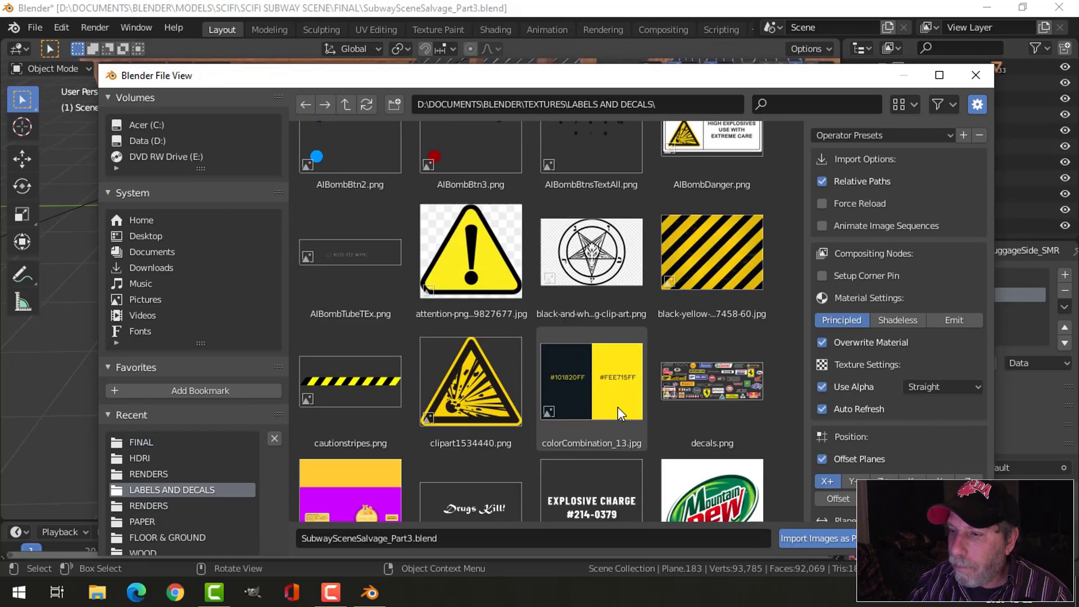
scroll(616, 407, "down", 12)
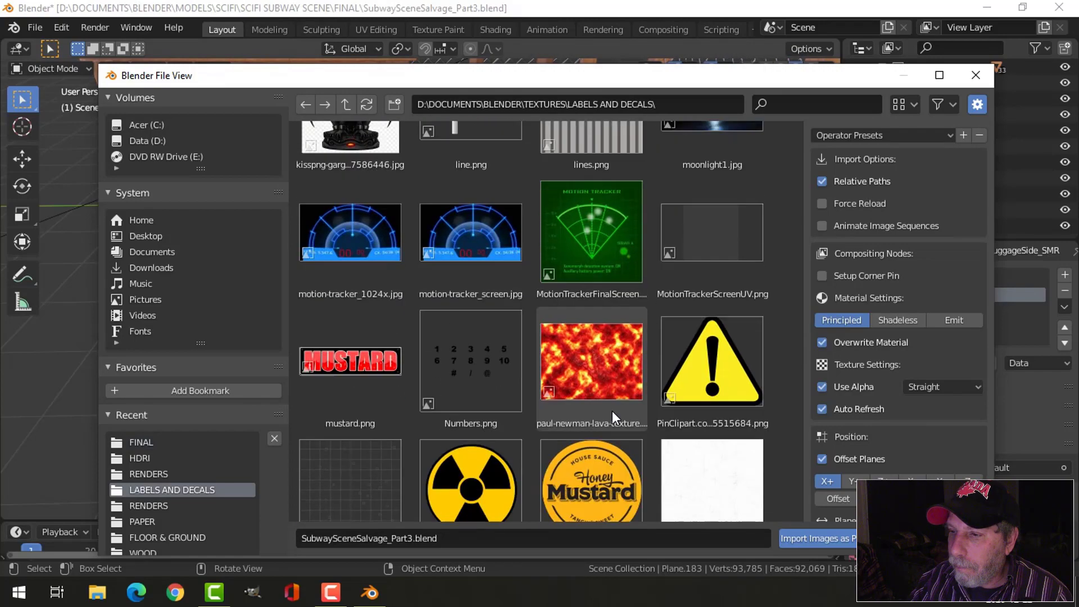
scroll(612, 410, "down", 3)
left_click(470, 307)
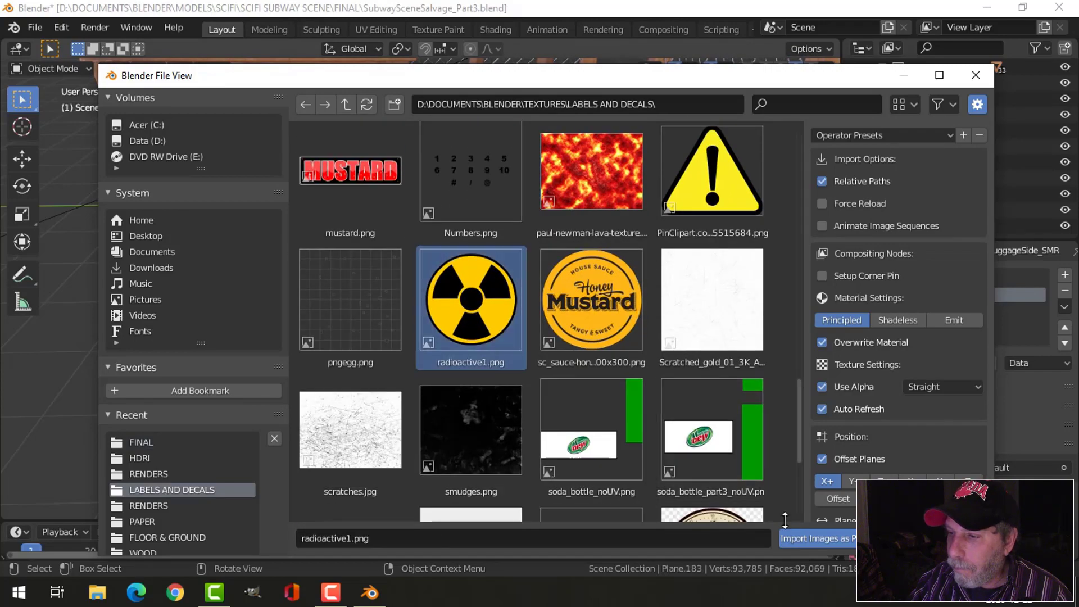
left_click(801, 540)
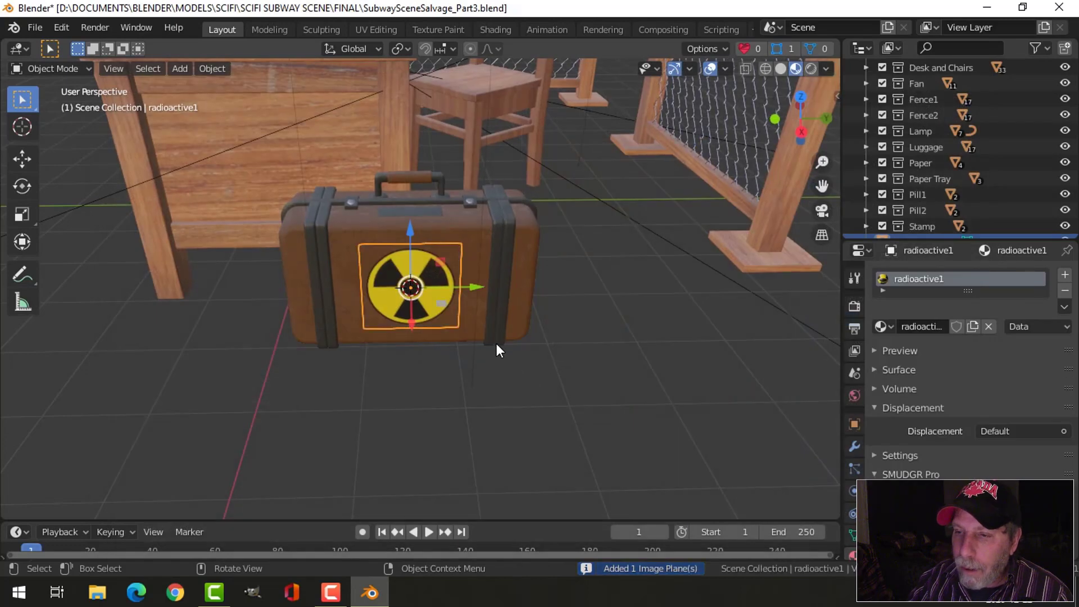
- Subdivide the radioactive decal plane four times in Edit Mode and return to Object Mode
scroll(495, 349, "up", 2)
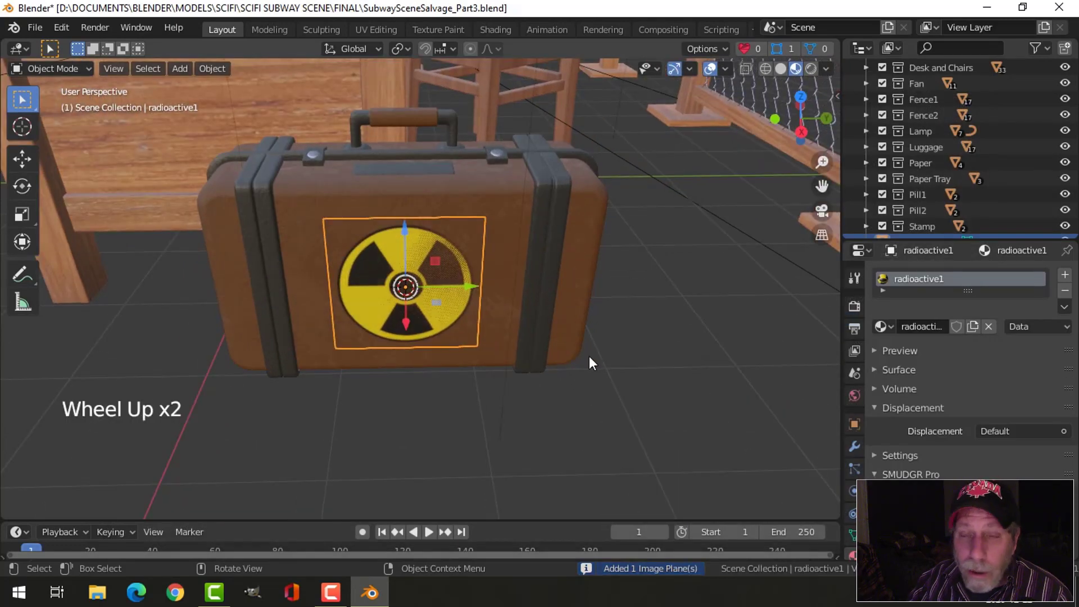
middle_click_drag(602, 361, 500, 264)
scroll(504, 327, "up", 1)
scroll(508, 262, "up", 1)
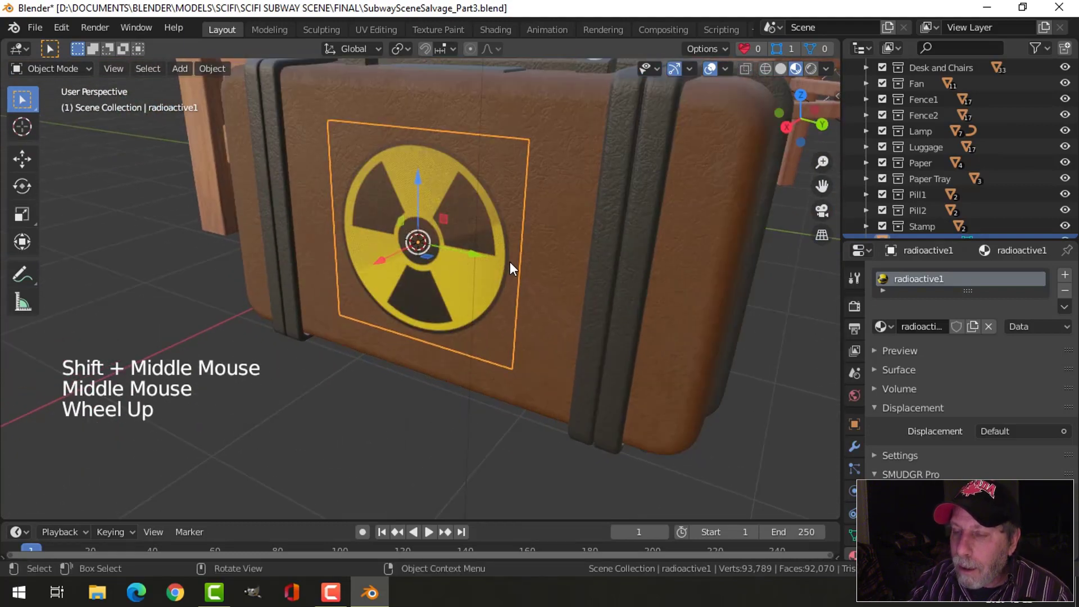
key("Tab")
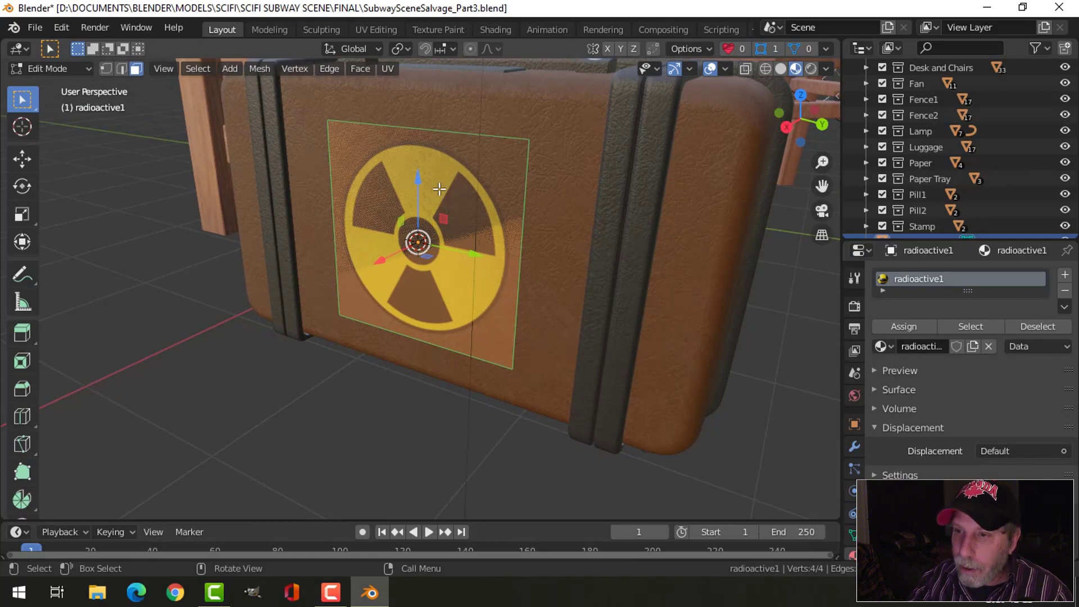
right_click(409, 172)
left_click(391, 216)
right_click(447, 178)
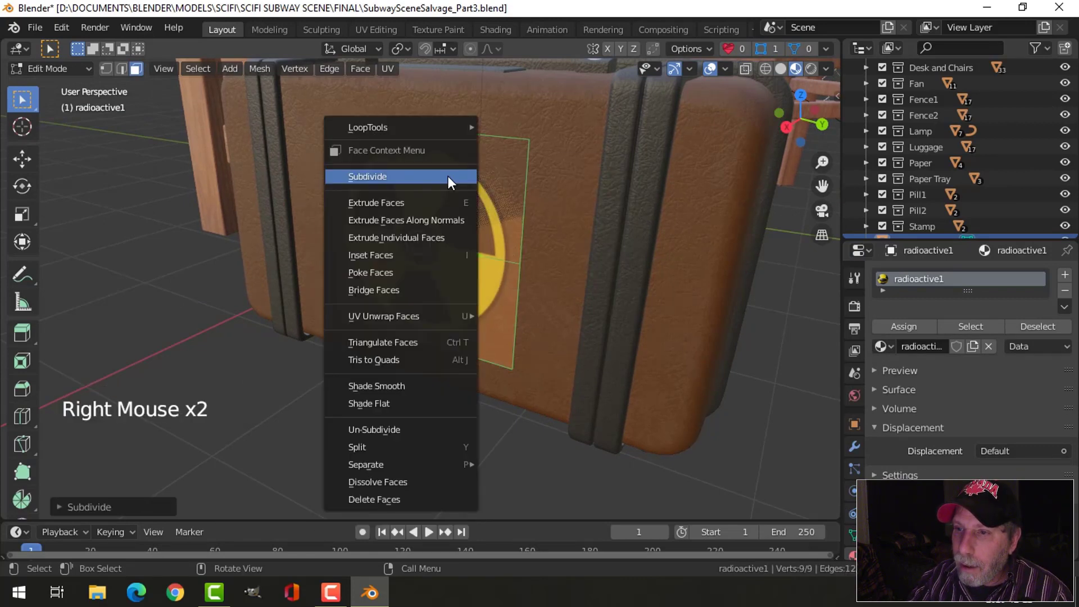
left_click(447, 178)
right_click(456, 200)
left_click(456, 200)
right_click(457, 202)
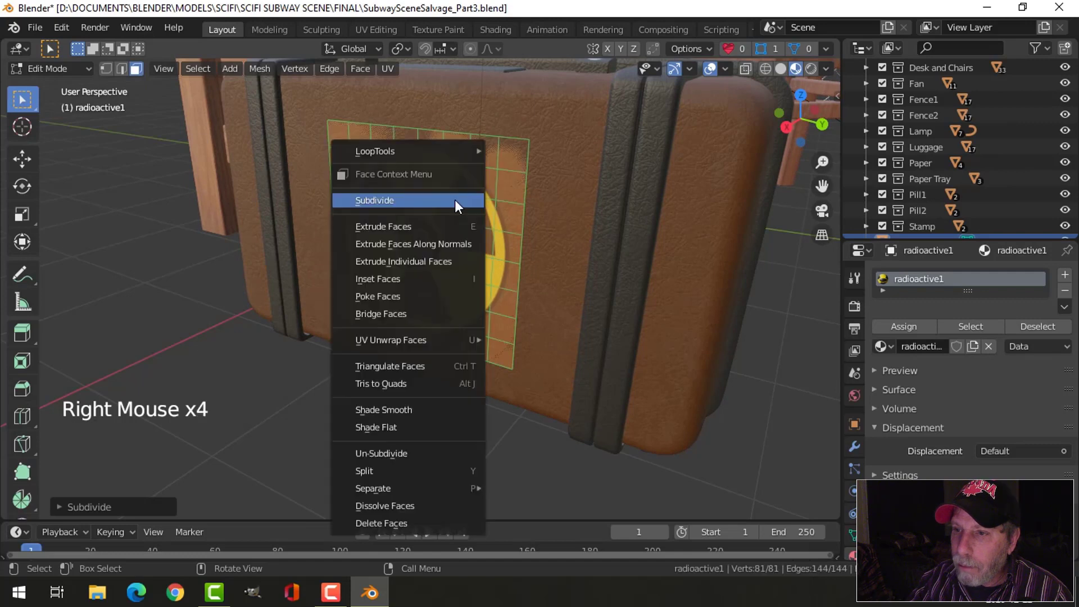
left_click(458, 202)
middle_click_drag(529, 242, 508, 251)
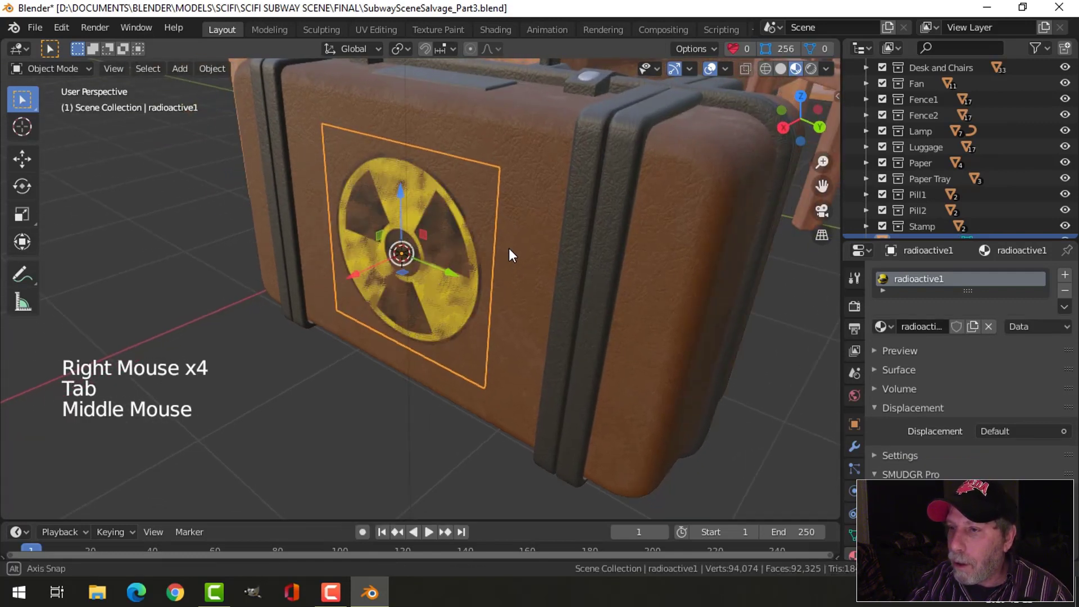
- Add a Shrinkwrap modifier to the decal plane with the brown suitcase body as its target
left_click(858, 446)
left_click(911, 276)
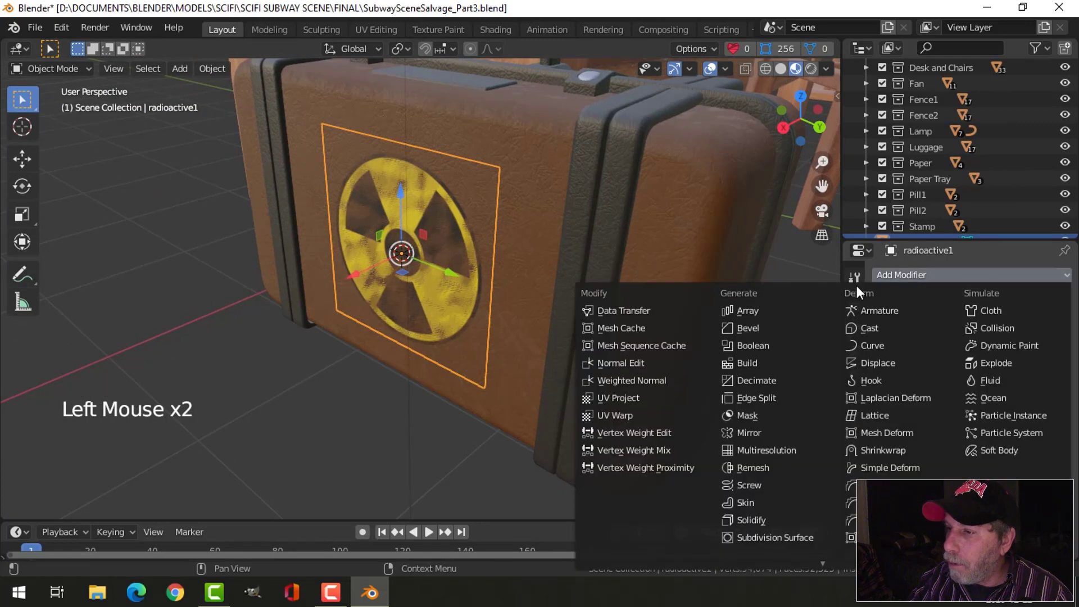
left_click(881, 450)
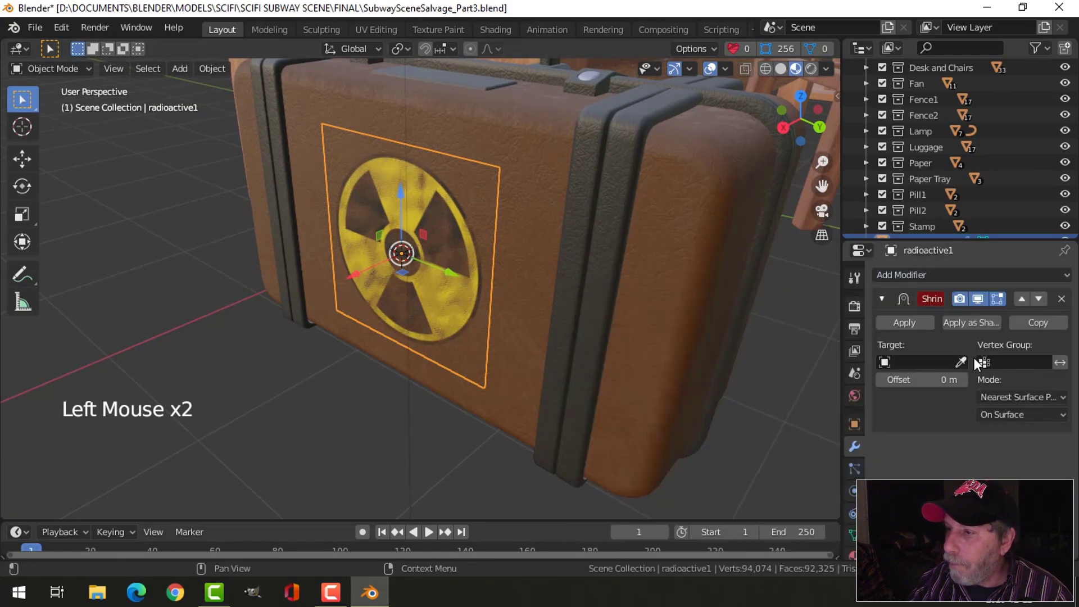
left_click(960, 362)
left_click(543, 265)
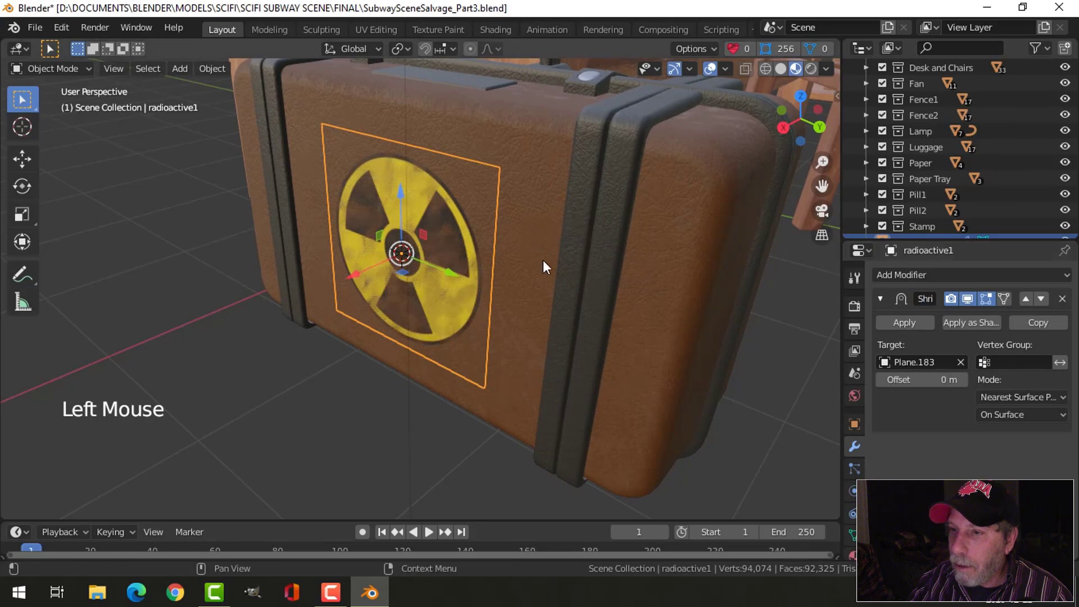
- Set the Shrinkwrap offset to 0.01 m, pull the decal slightly outward along X from the suitcase front and deselect it
double_click(927, 379)
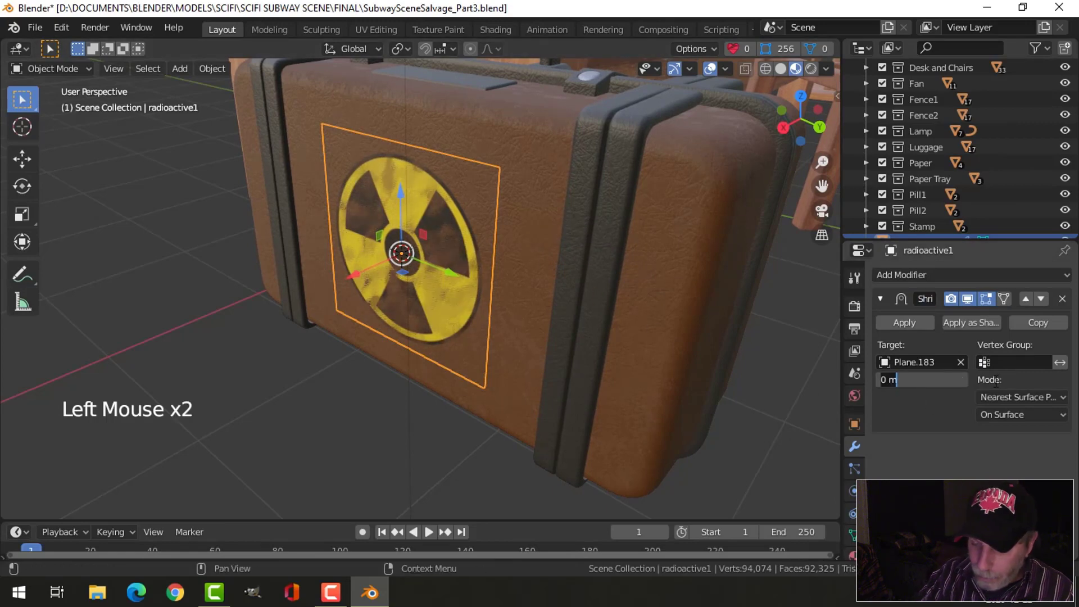
key("BackSpace")
key("BackSpace")
type(".01")
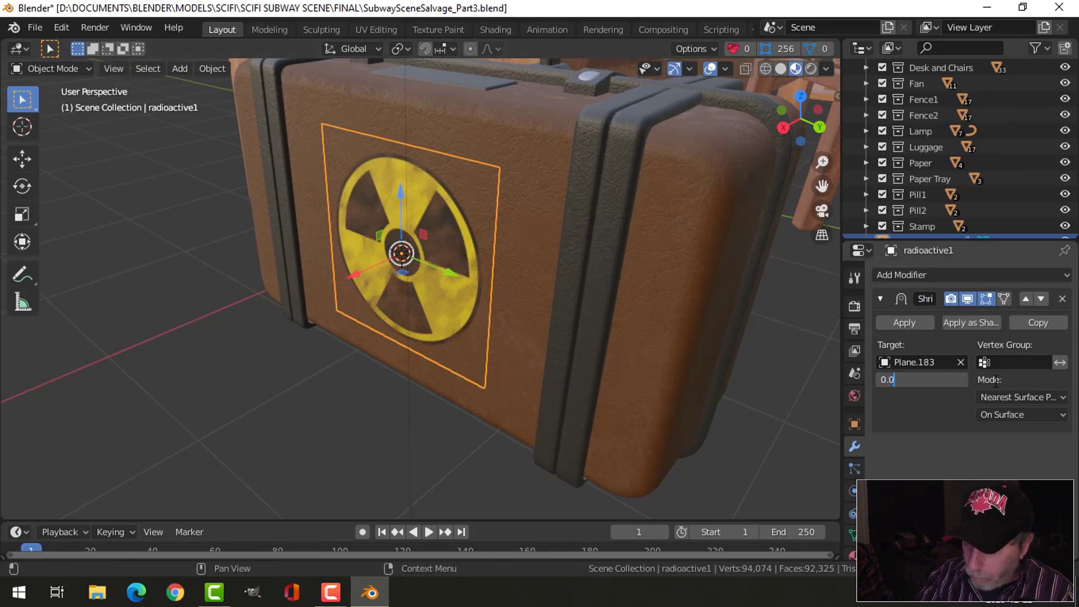
key("Return")
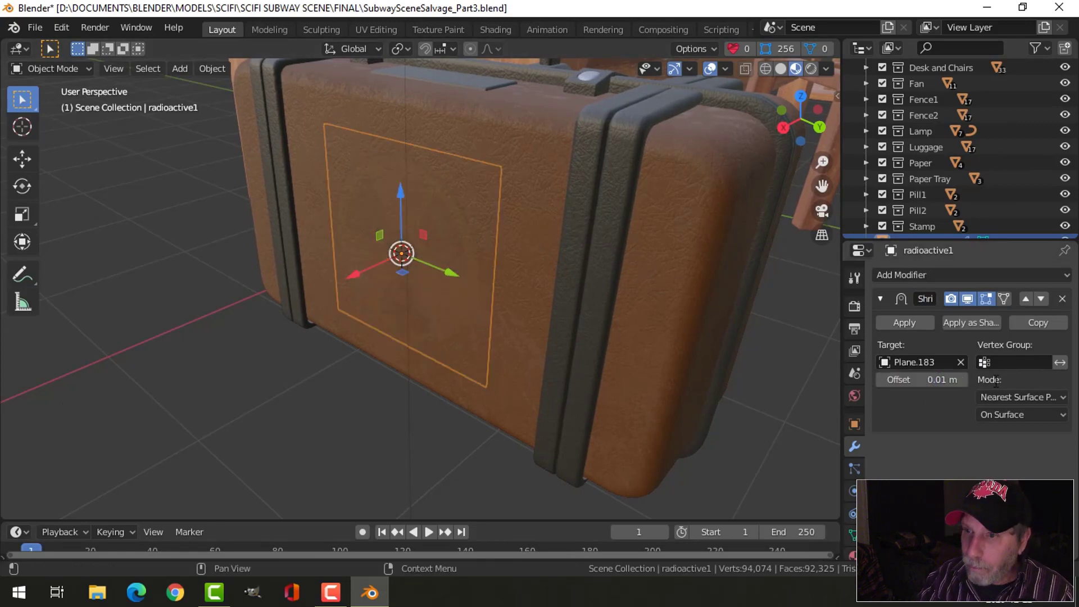
left_click(360, 266)
key("alt+a")
- Examine how the decal sits on the suitcase front from several distances and angles, leaving nothing selected
middle_click_drag(533, 254, 681, 264)
scroll(584, 272, "up", 2)
middle_click_drag(585, 272, 529, 276)
scroll(500, 281, "down", 2)
scroll(424, 252, "up", 2)
scroll(453, 247, "down", 2)
scroll(520, 290, "down", 1)
left_click(479, 215)
left_click(446, 168)
key("alt+a")
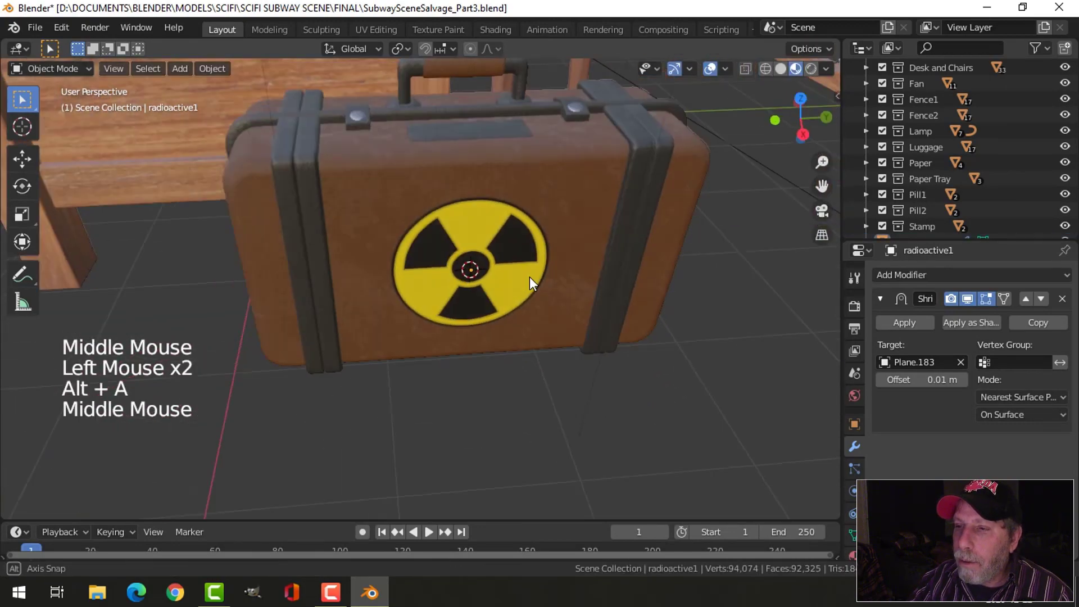
scroll(485, 219, "up", 1)
scroll(486, 219, "down", 1)
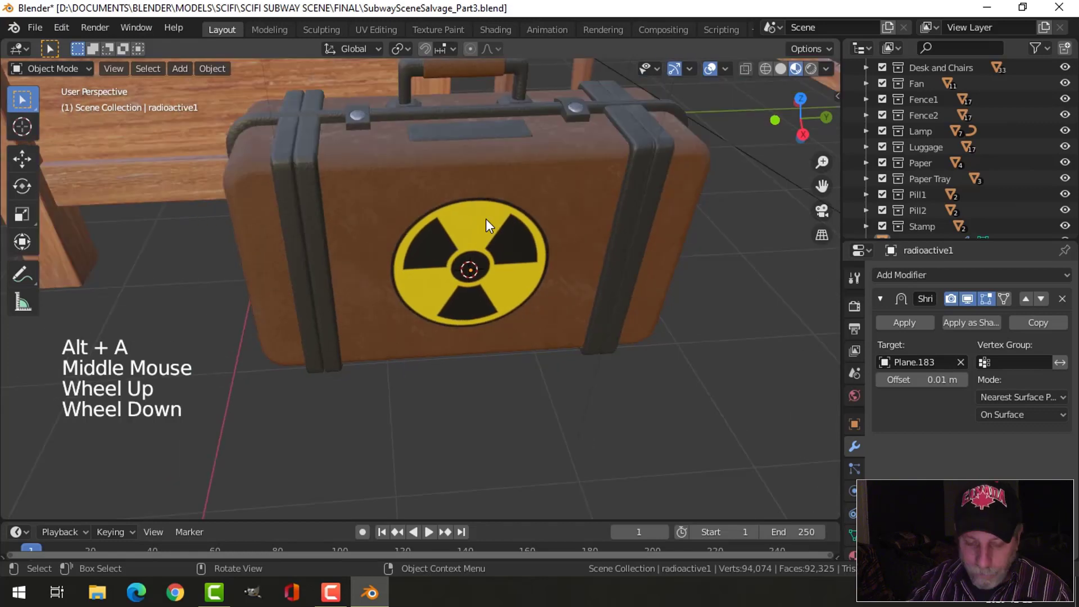
- Save the scene file, select the decal and switch to the Shading workspace
key("ctrl+s")
middle_click_drag(547, 236, 476, 252)
left_click(475, 251)
left_click(495, 29)
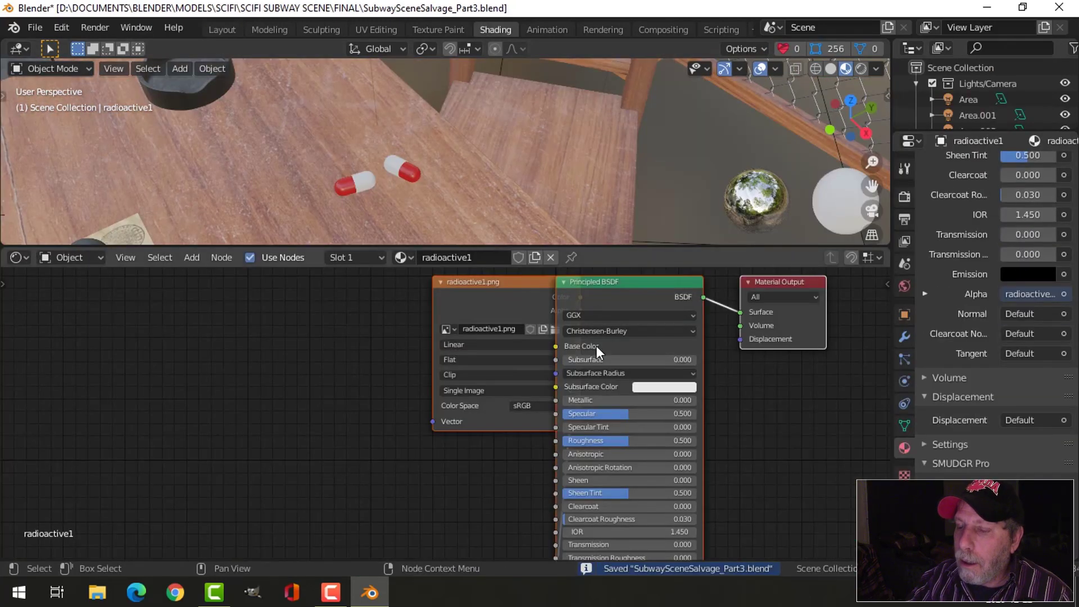
- Move the radioactive1.png texture node clear of the Principled BSDF and inspect its Color and Alpha links
left_click_drag(485, 313, 281, 310)
scroll(406, 372, "down", 1)
middle_click_drag(422, 441, 410, 422, "shift")
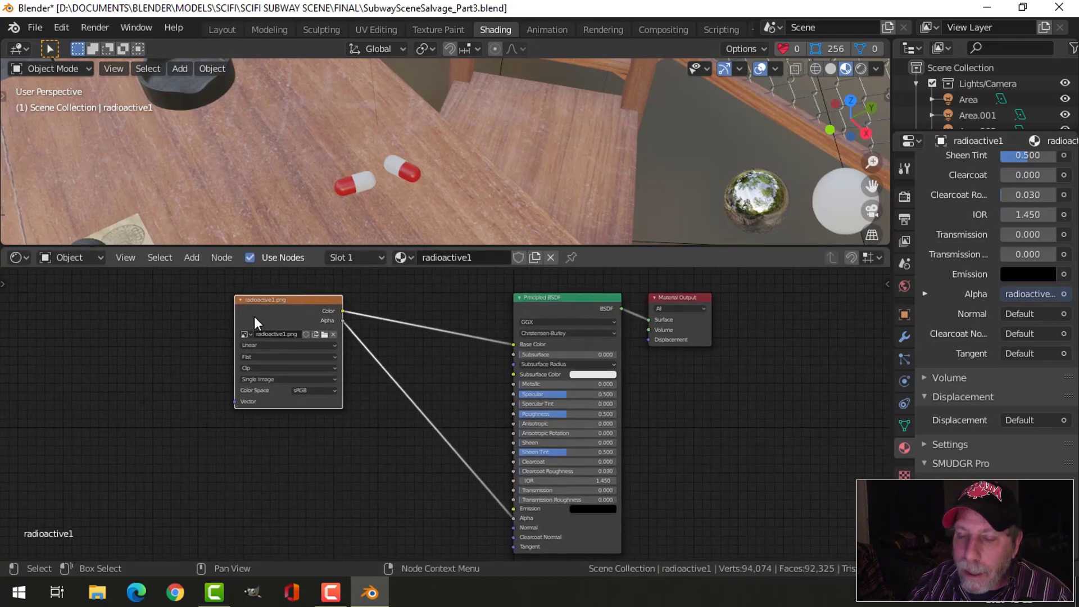
scroll(422, 345, "up", 1)
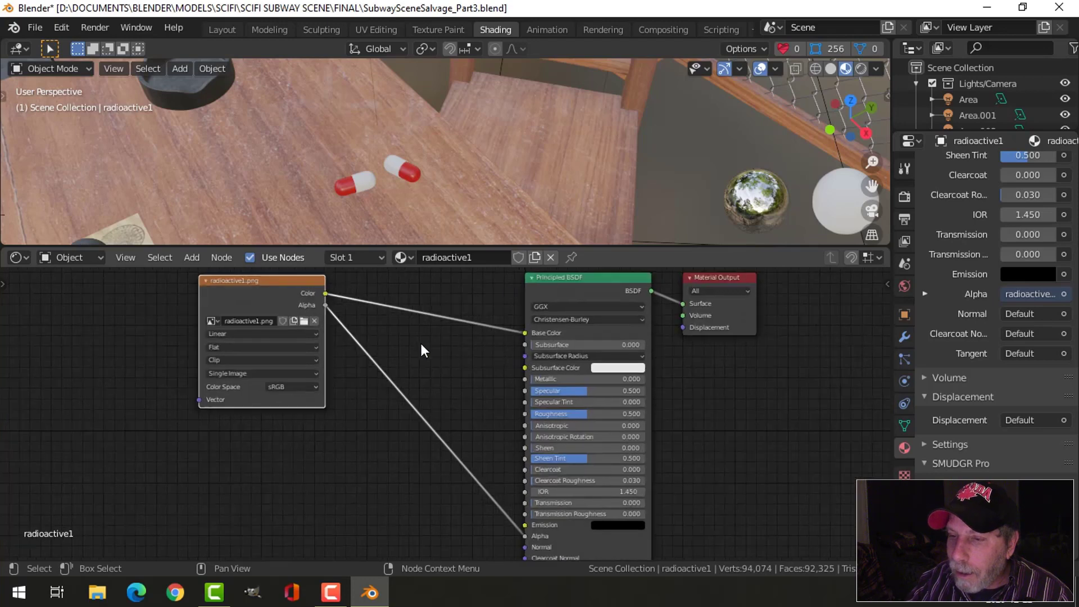
scroll(532, 402, "down", 1)
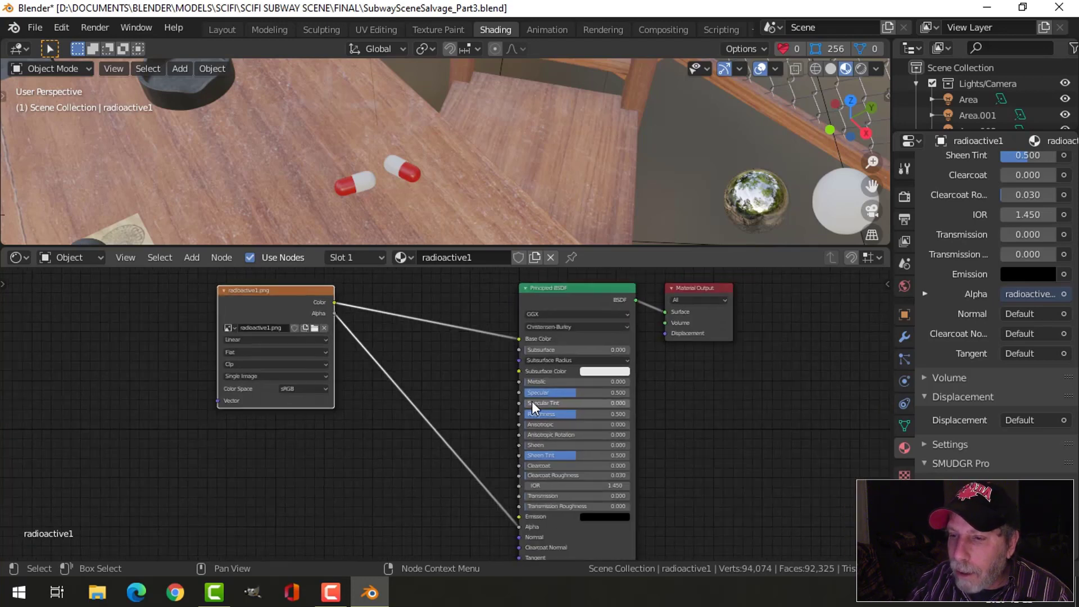
middle_click_drag(453, 373, 432, 320)
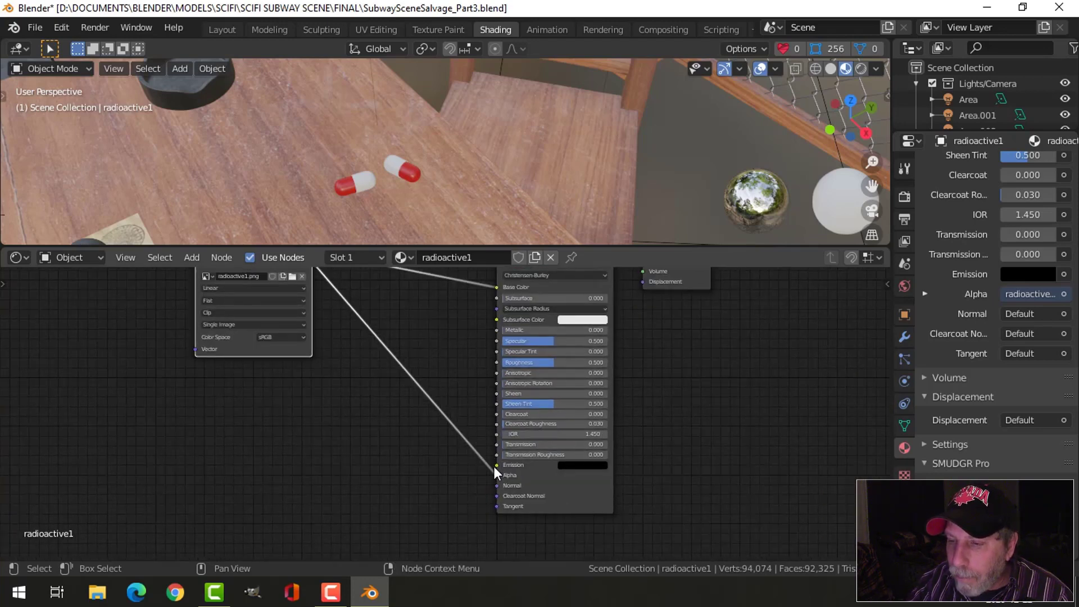
middle_click_drag(433, 366, 435, 440)
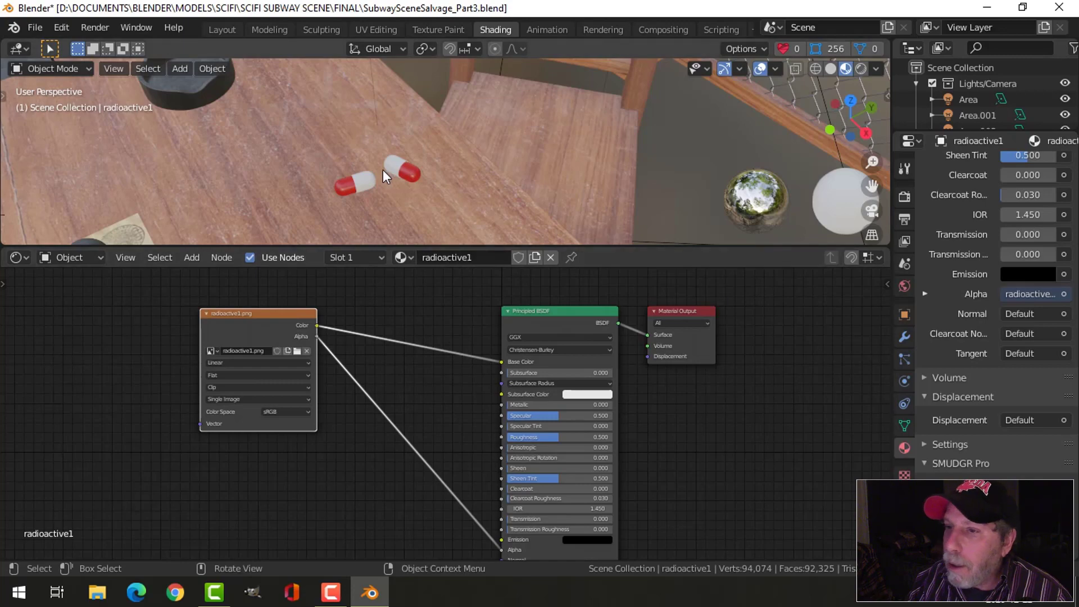
- Select the suitcase body and copy the SMR smudge, scratch and dust nodes from its LuggageSide_SMR material
scroll(418, 165, "down", 3)
middle_click_drag(418, 165, 508, 192)
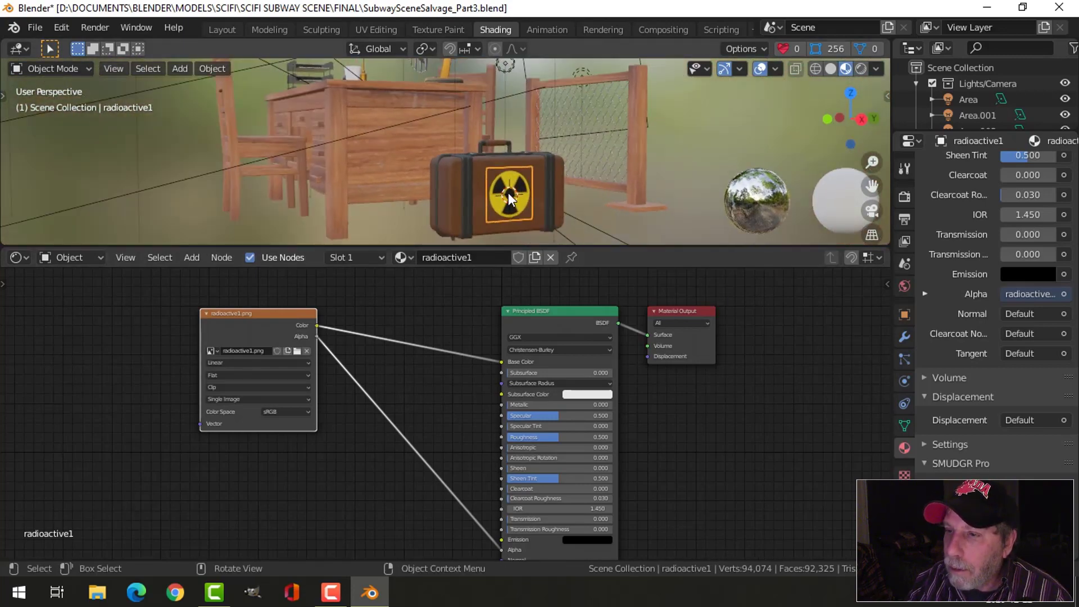
scroll(460, 193, "up", 3)
left_click(458, 191)
scroll(484, 359, "down", 1)
middle_click_drag(434, 384, 512, 417)
scroll(494, 394, "down", 1)
left_click(153, 314)
left_click_drag(130, 296, 514, 577)
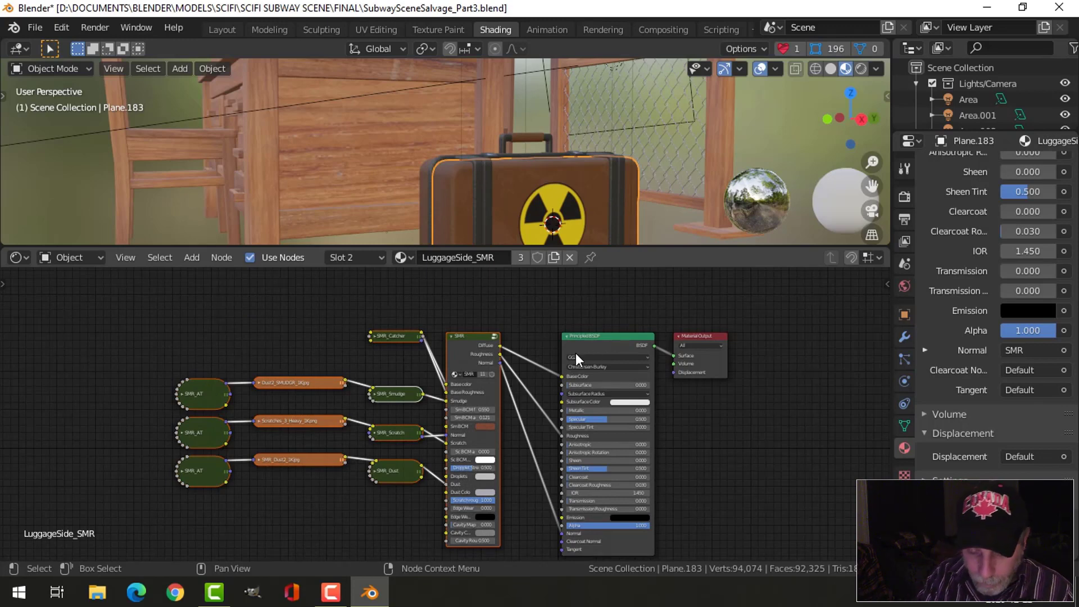
- Paste the SMR nodes into the decal's radioactive1 material, placing its image texture node below them and the group before the Principled BSDF
left_click(553, 235)
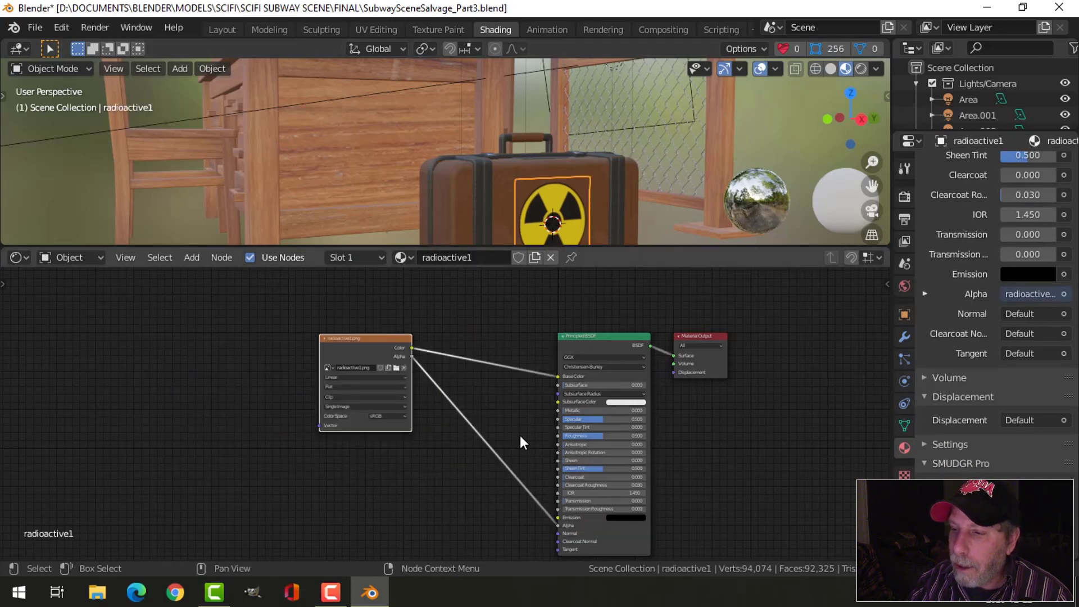
scroll(520, 435, "down", 1)
key("g")
left_click(359, 426)
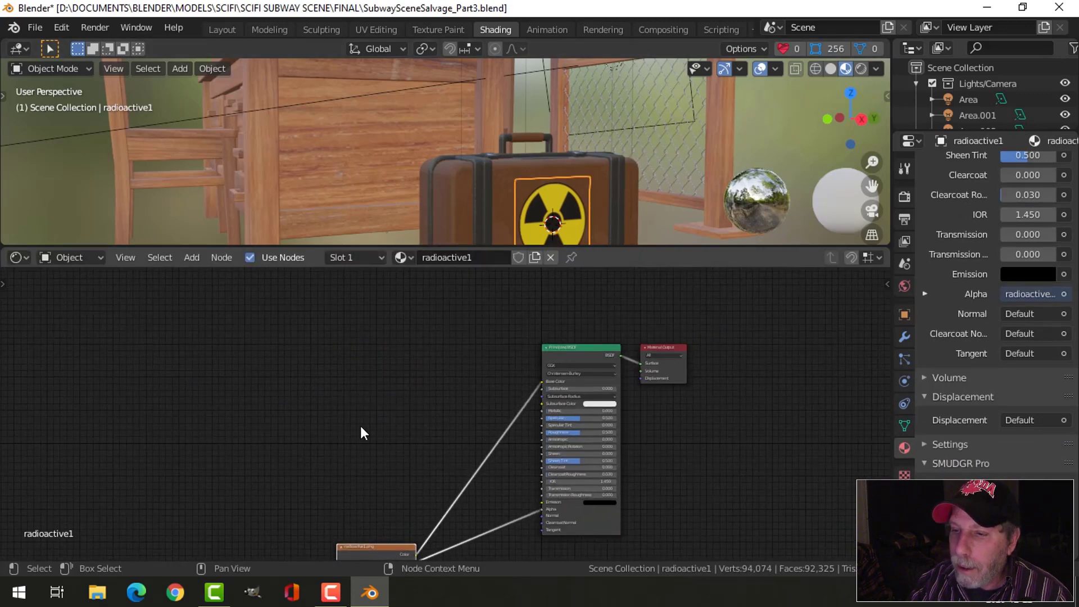
scroll(354, 424, "down", 3)
key("ctrl+v")
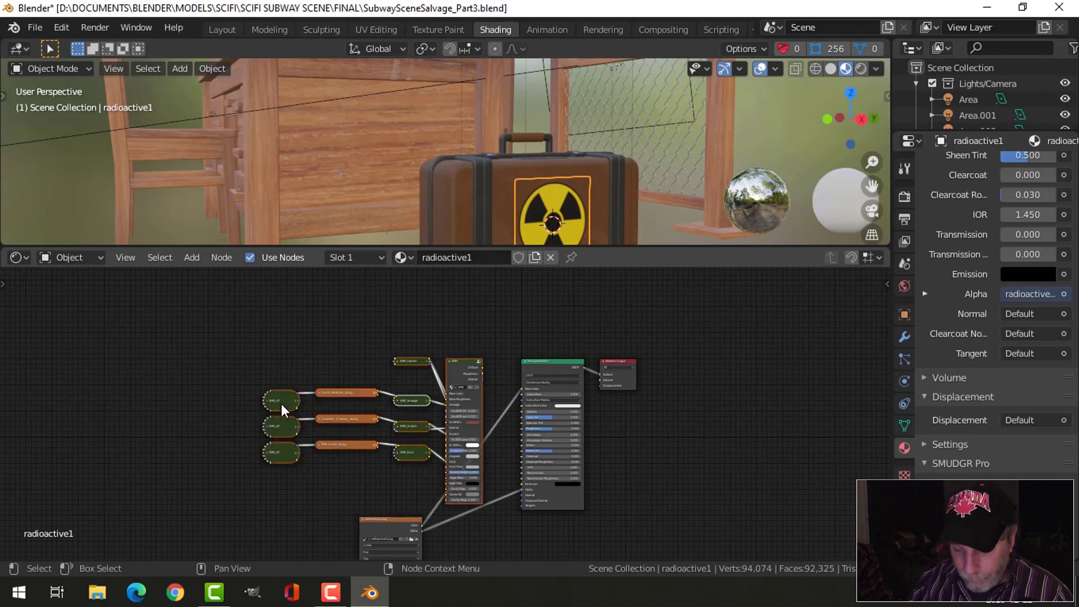
left_click_drag(281, 404, 219, 385)
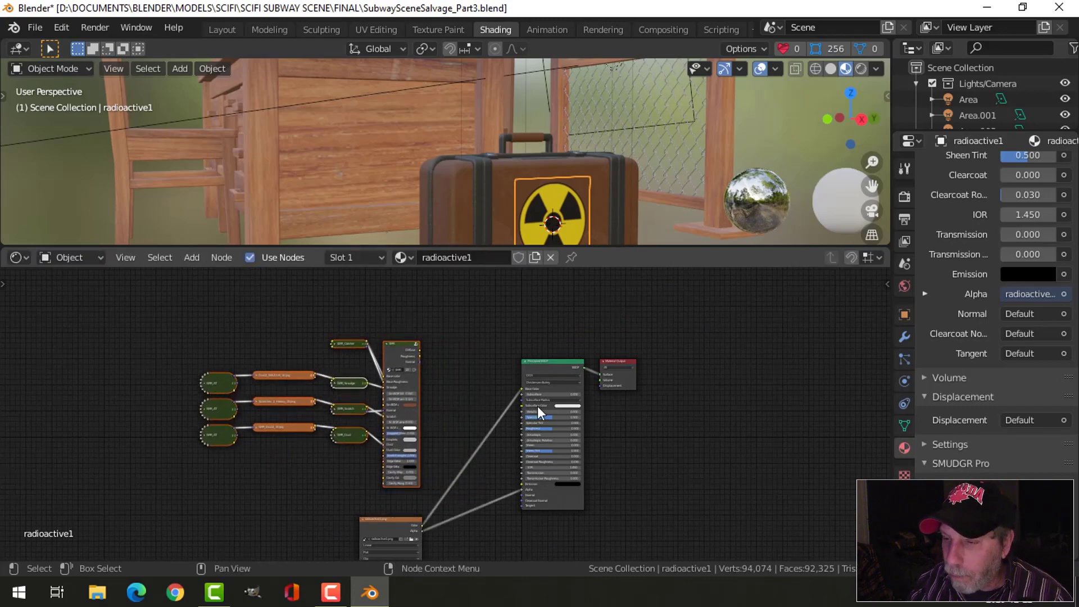
- Connect the SMR node's Roughness and Normal outputs to the matching Principled BSDF inputs in an enlarged node editor
scroll(512, 409, "up", 4)
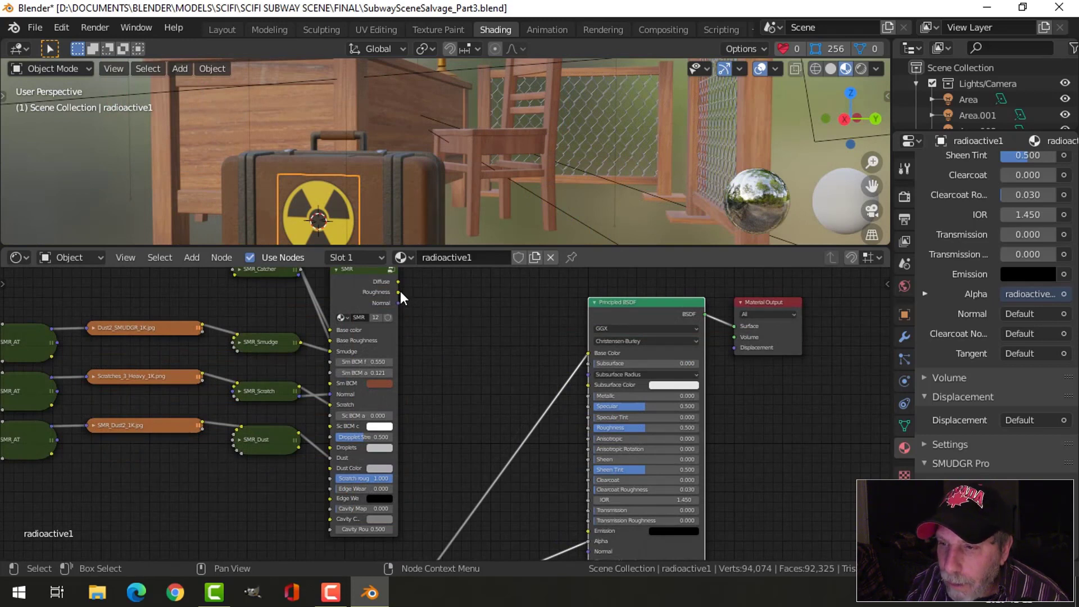
left_click_drag(398, 292, 585, 429)
mouse_move(510, 420)
middle_mouse_down()
mouse_move(511, 389)
mouse_move(513, 405)
middle_mouse_up()
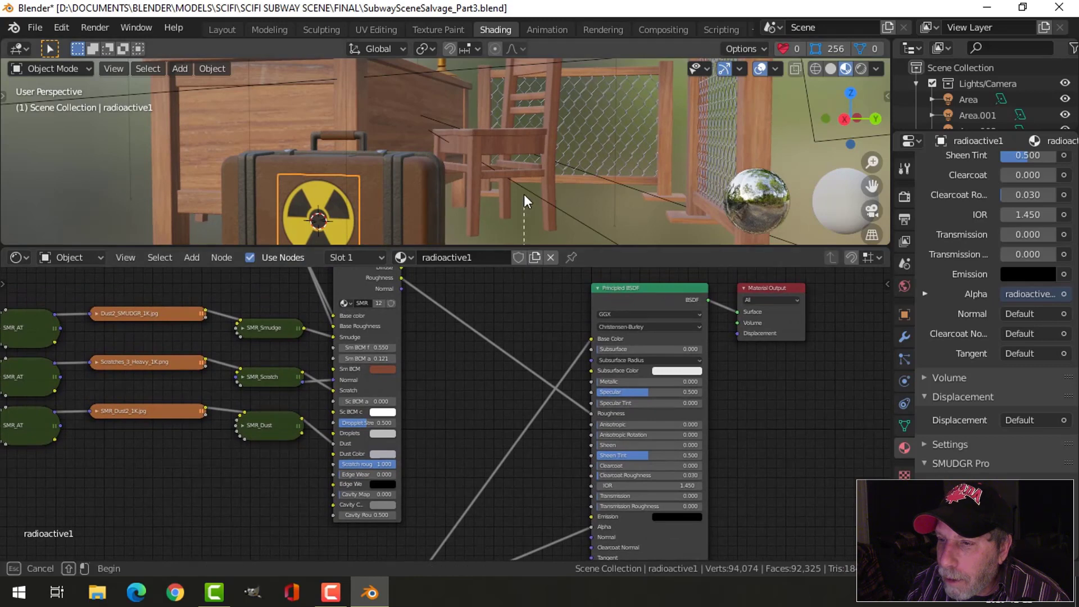
left_click_drag(536, 246, 523, 163)
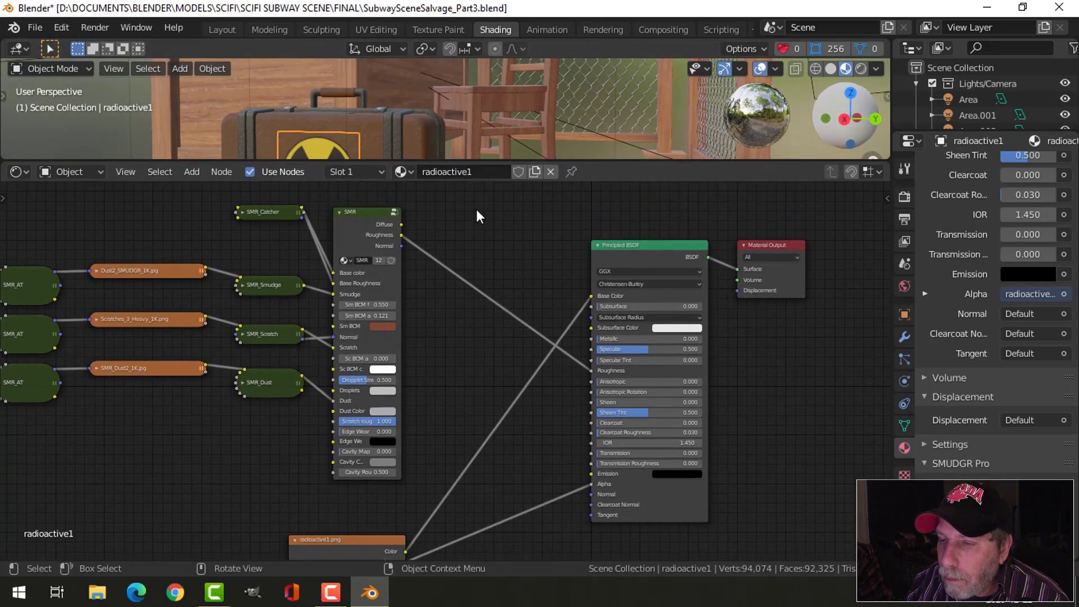
left_click_drag(400, 246, 591, 493)
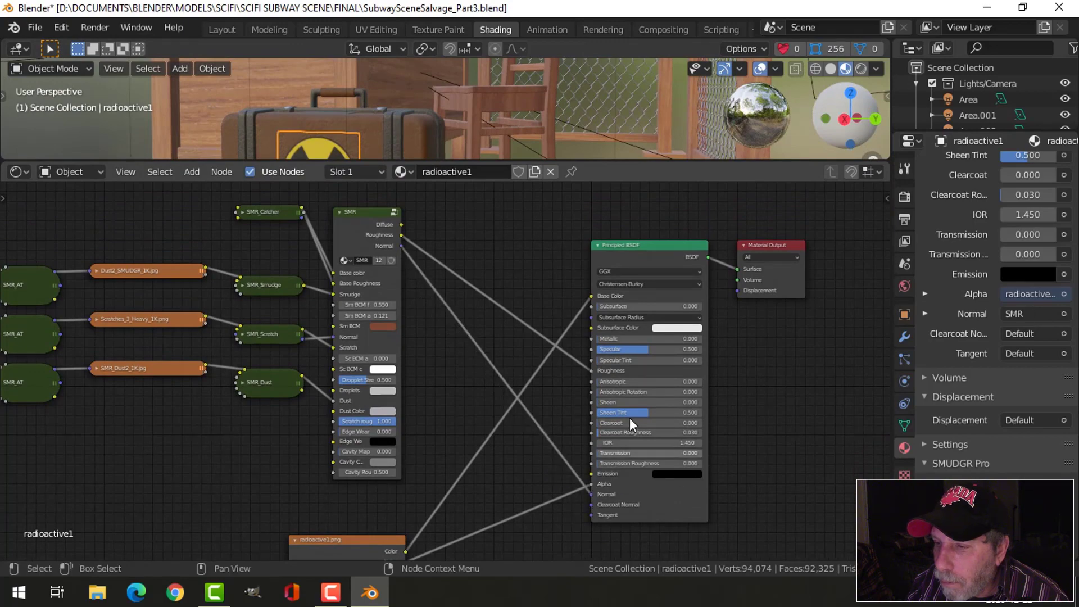
scroll(477, 404, "down", 1)
scroll(450, 482, "down", 1)
middle_click_drag(439, 485, 441, 352)
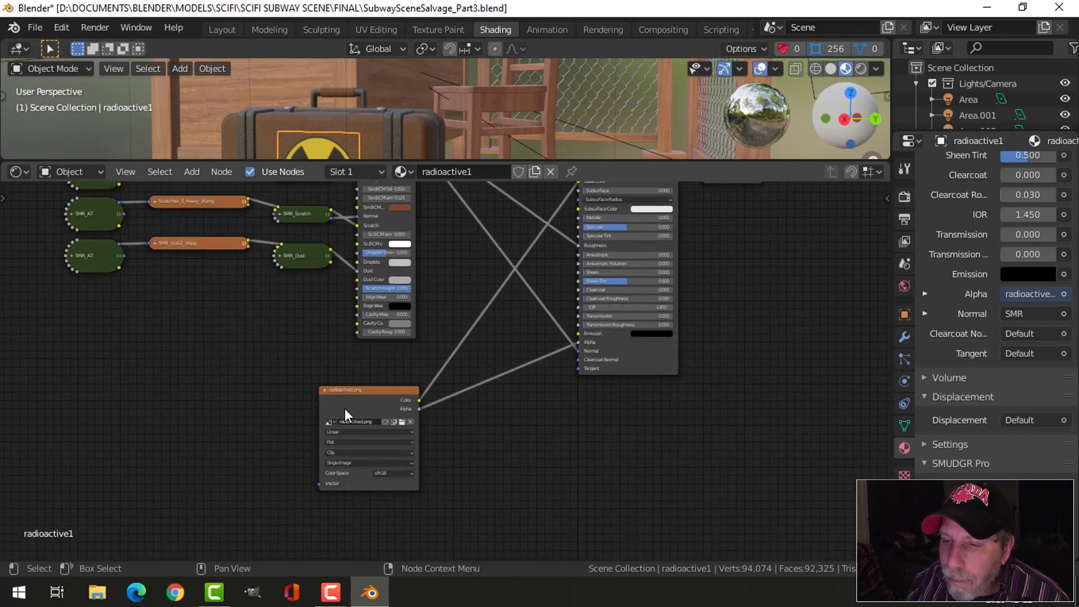
middle_click_drag(569, 218, 540, 359)
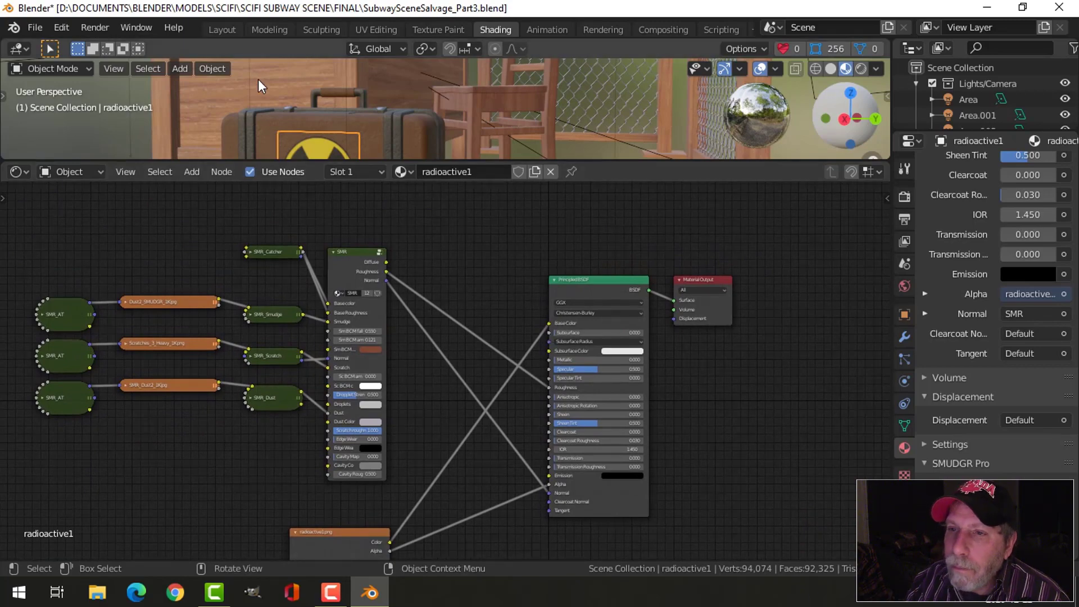
- Return to the Layout workspace and examine the decal's surface texture up close, both deselected and selected
left_click(222, 30)
scroll(510, 265, "up", 2)
middle_click_drag(562, 275, 528, 259)
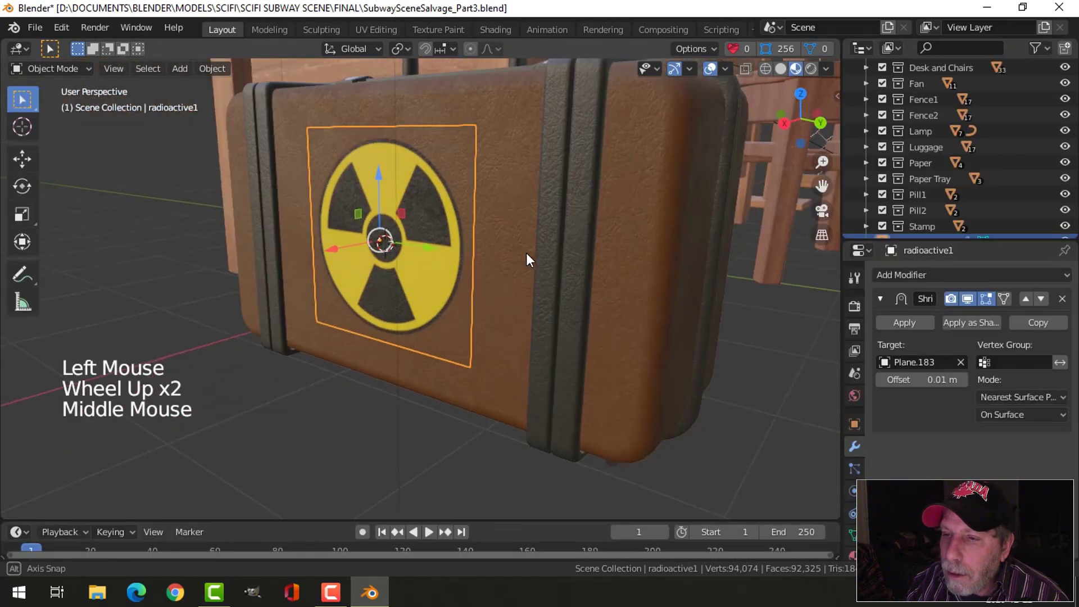
scroll(465, 228, "up", 3)
middle_click_drag(466, 201, 477, 236, "shift")
middle_click_drag(478, 236, 483, 254)
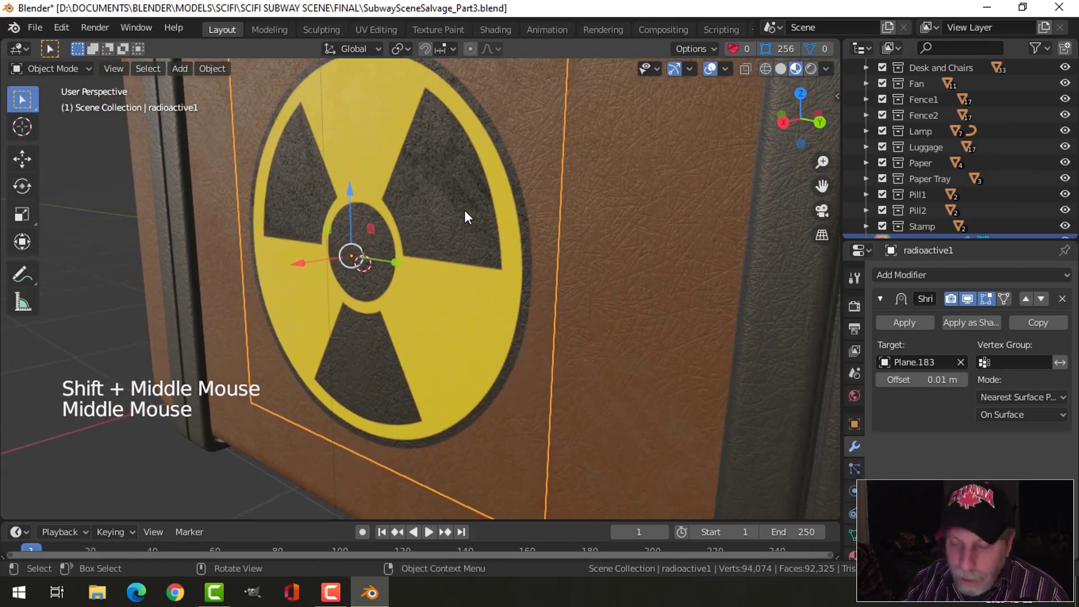
key("alt+a")
scroll(455, 191, "down", 2)
middle_click_drag(448, 169, 487, 218)
left_click(433, 205)
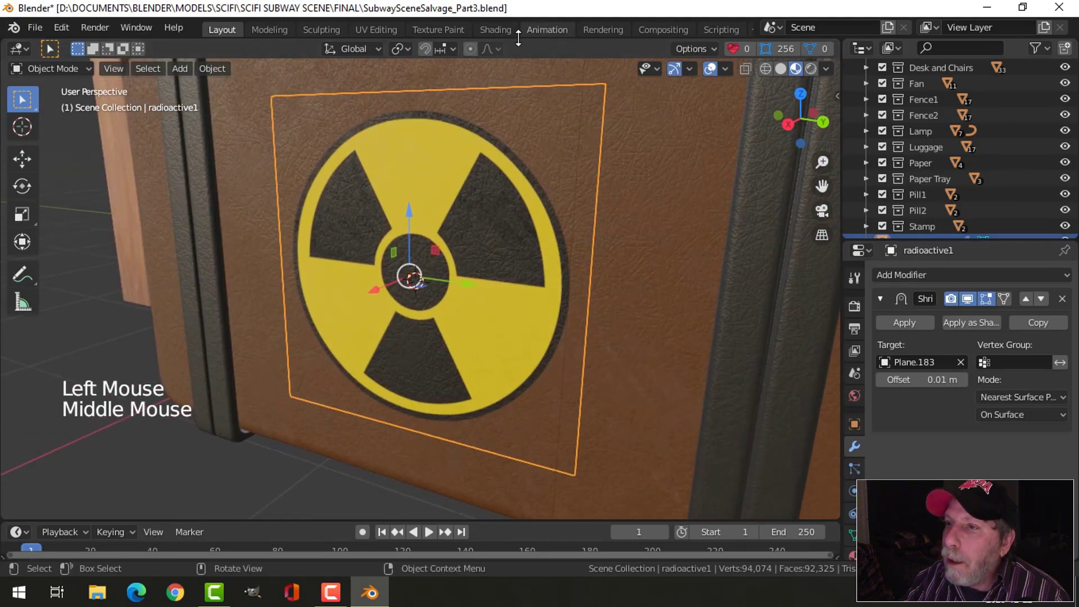
- In the Shading workspace, set the Metallic value of the radioactive1 material's Principled BSDF to about 0.564
left_click(495, 29)
scroll(645, 410, "up", 3)
mouse_move(664, 370)
middle_mouse_down()
mouse_move(717, 383)
mouse_move(666, 368)
middle_mouse_up()
left_click_drag(456, 162, 444, 319)
scroll(443, 248, "up", 3)
middle_click_drag(442, 248, 533, 180, "shift")
scroll(661, 446, "up", 3)
left_click_drag(571, 414, 635, 413)
- Check the decal on the whole suitcase, save the file, and return to the Layout workspace with the decal selected
scroll(406, 191, "down", 5)
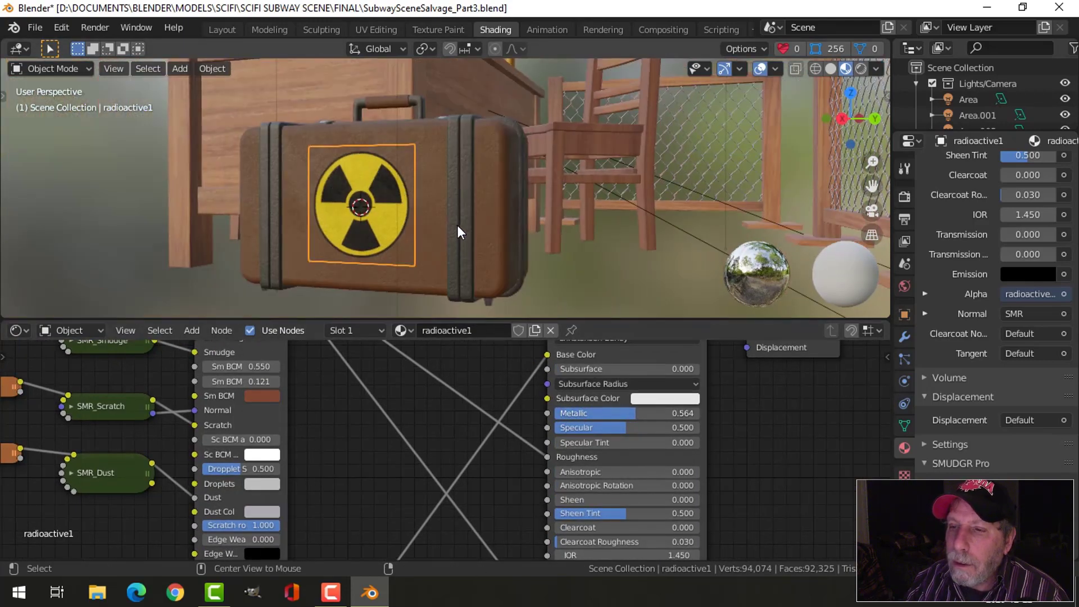
middle_click_drag(457, 225, 503, 223)
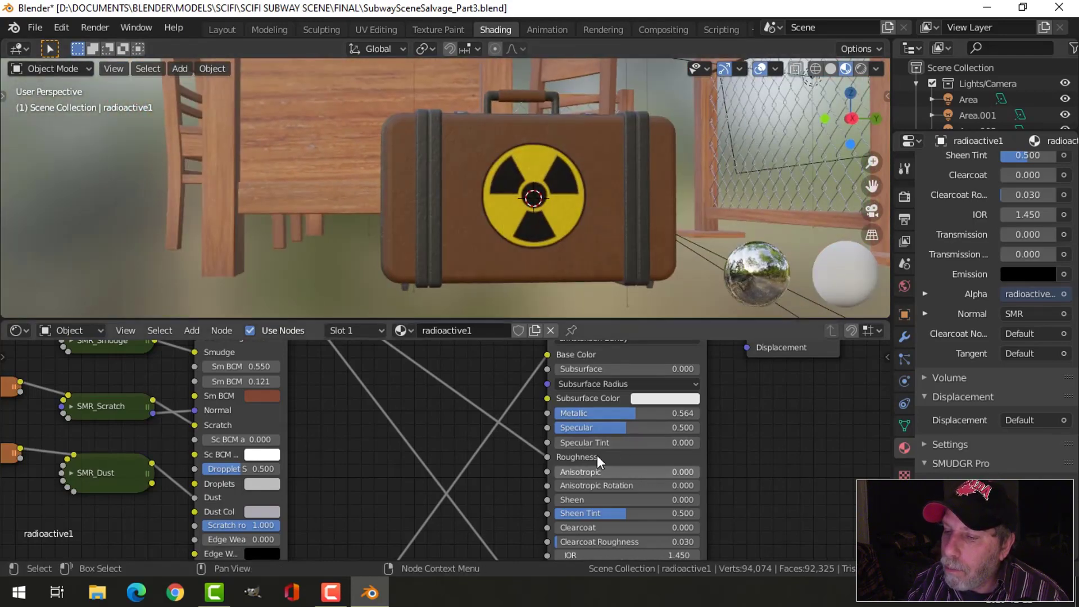
middle_click_drag(595, 218, 545, 230)
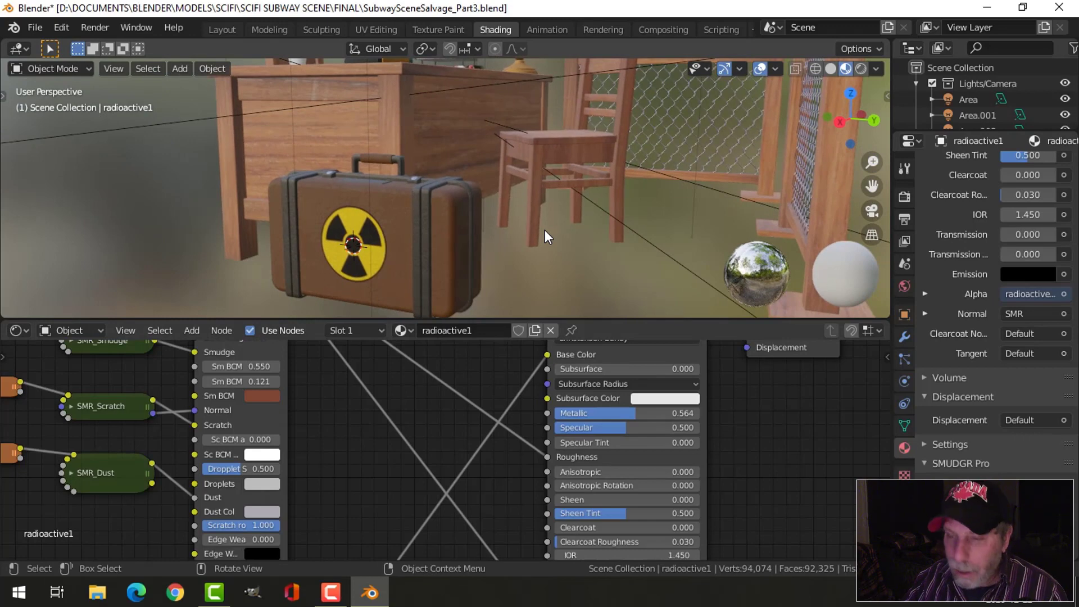
key("ctrl+s")
left_click(375, 245)
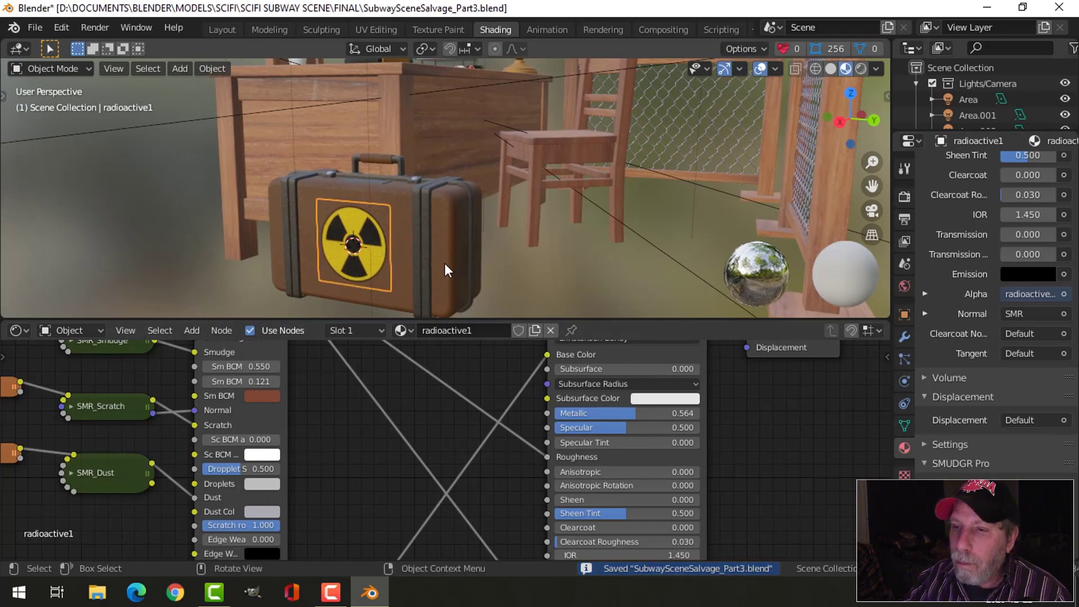
left_click(222, 29)
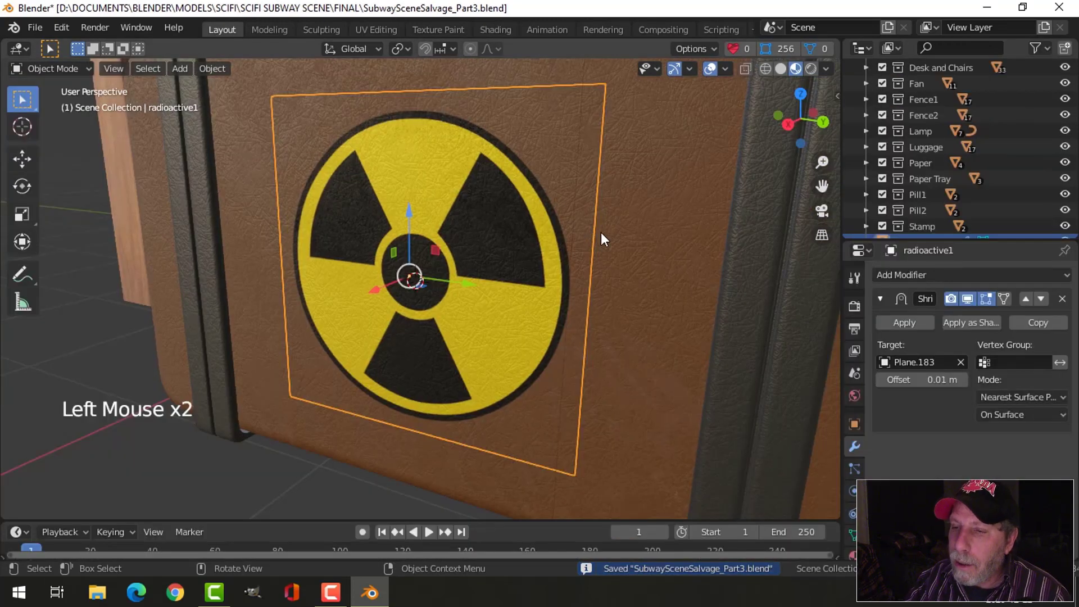
- Try rotating the decal about -12 degrees around the global X axis on the suitcase front
key("r")
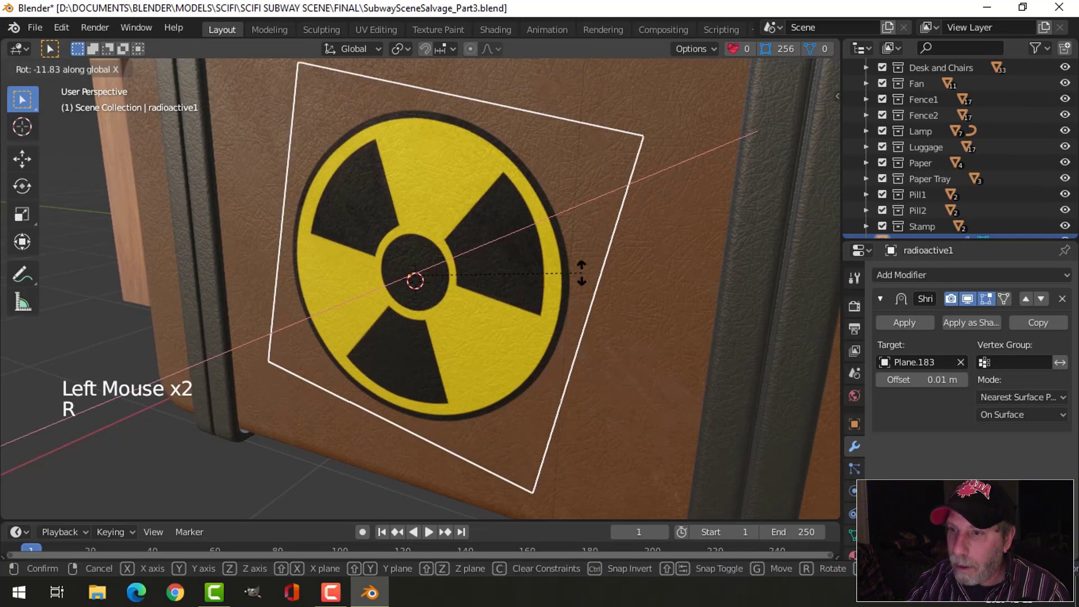
left_click(580, 273)
scroll(507, 284, "down", 3)
middle_click_drag(514, 284, 562, 283)
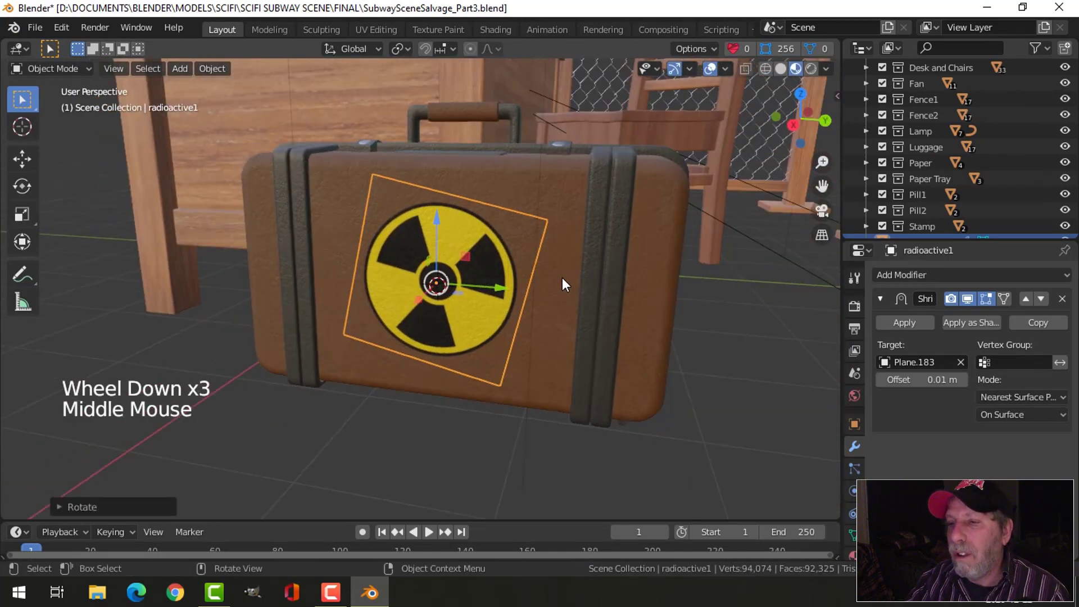
key("ctrl+z")
- Deselect everything and save the file
key("alt+a")
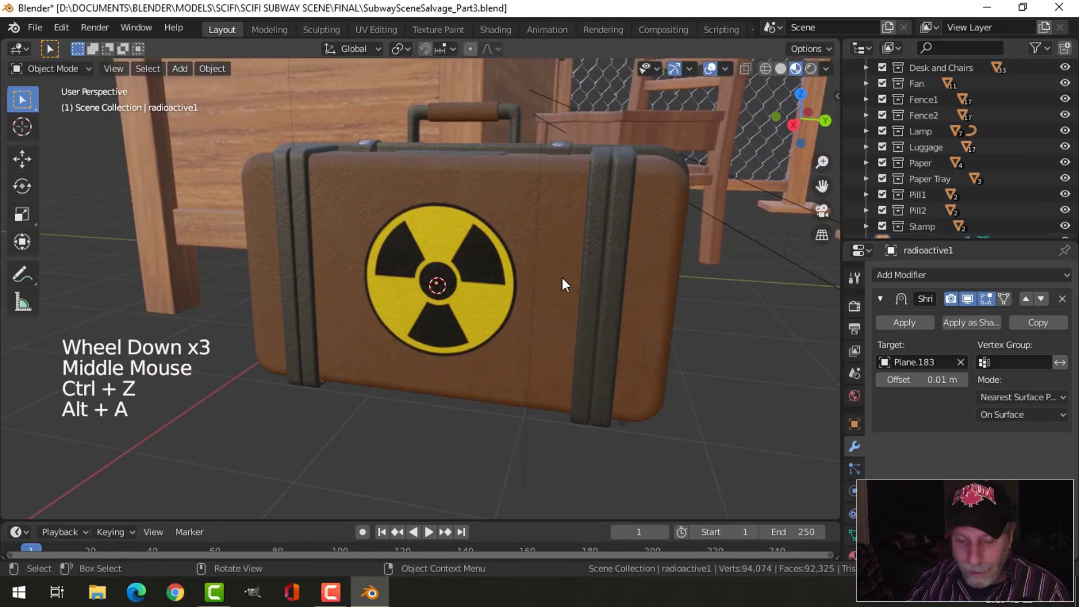
key("ctrl+s")
- Examine the suitcase, desk, desktop props and fences together from several angles and distances
scroll(528, 282, "down", 2)
middle_click_drag(511, 282, 584, 312)
scroll(562, 308, "down", 3)
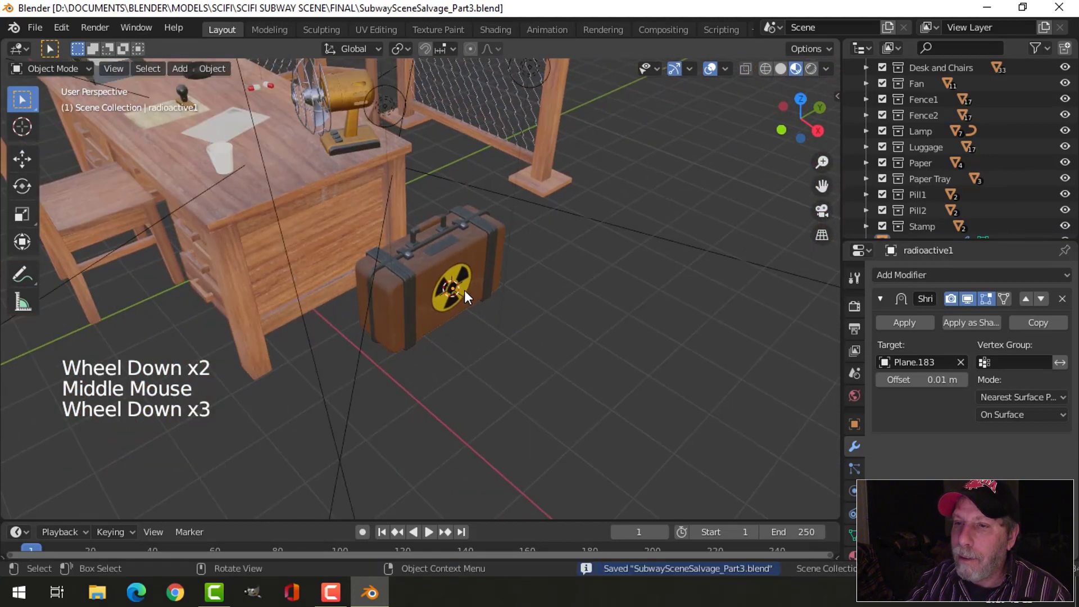
middle_click_drag(464, 290, 521, 292, "shift")
scroll(363, 201, "up", 2)
middle_click_drag(363, 201, 473, 224, "shift")
scroll(473, 231, "up", 1)
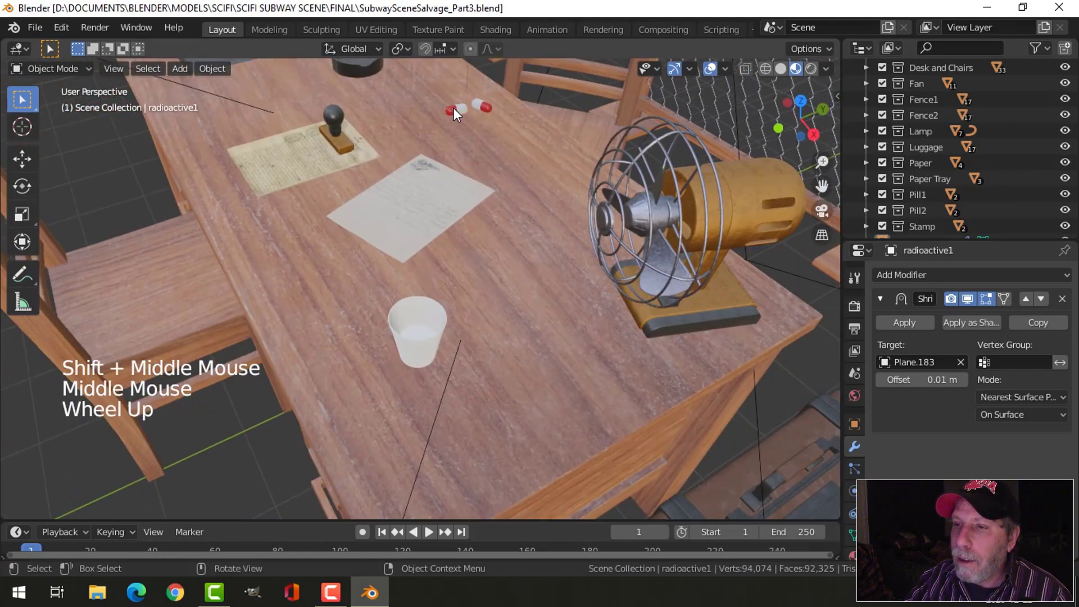
scroll(483, 182, "down", 2)
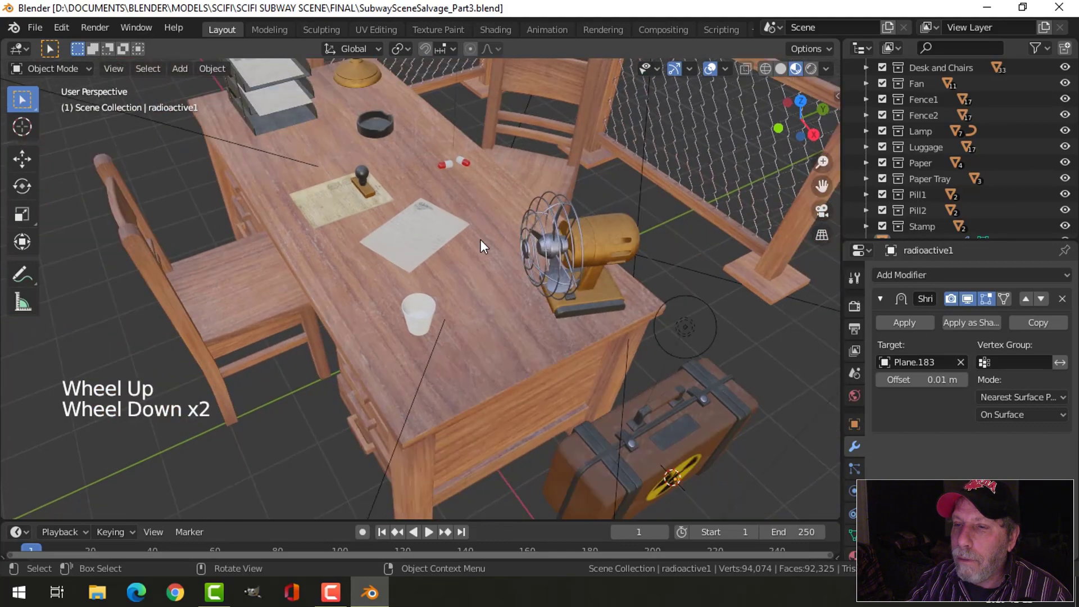
middle_click_drag(481, 239, 497, 173)
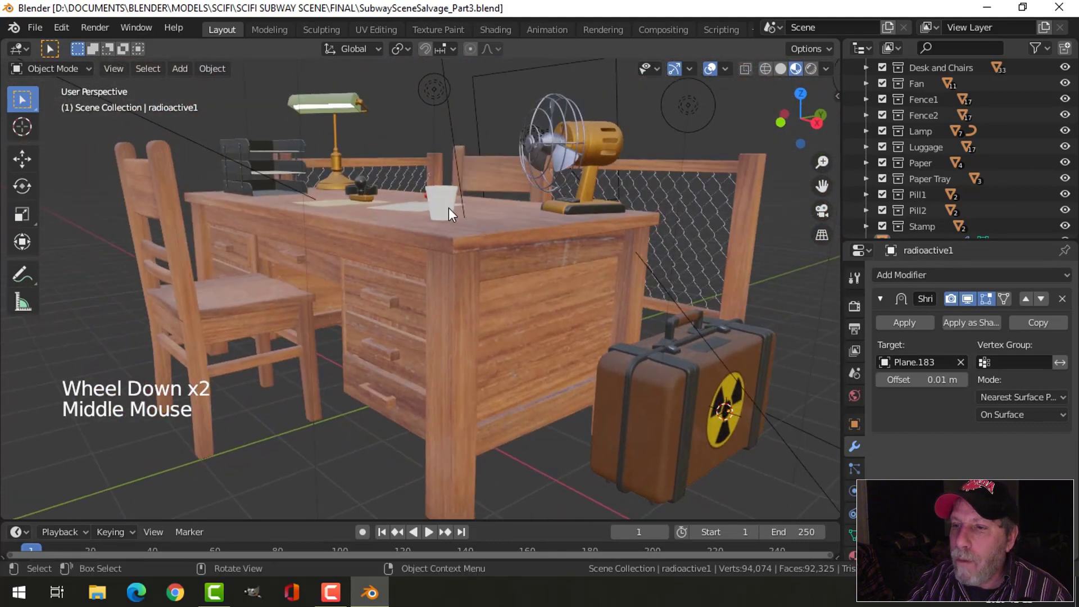
scroll(491, 223, "down", 2)
middle_click_drag(490, 224, 537, 275)
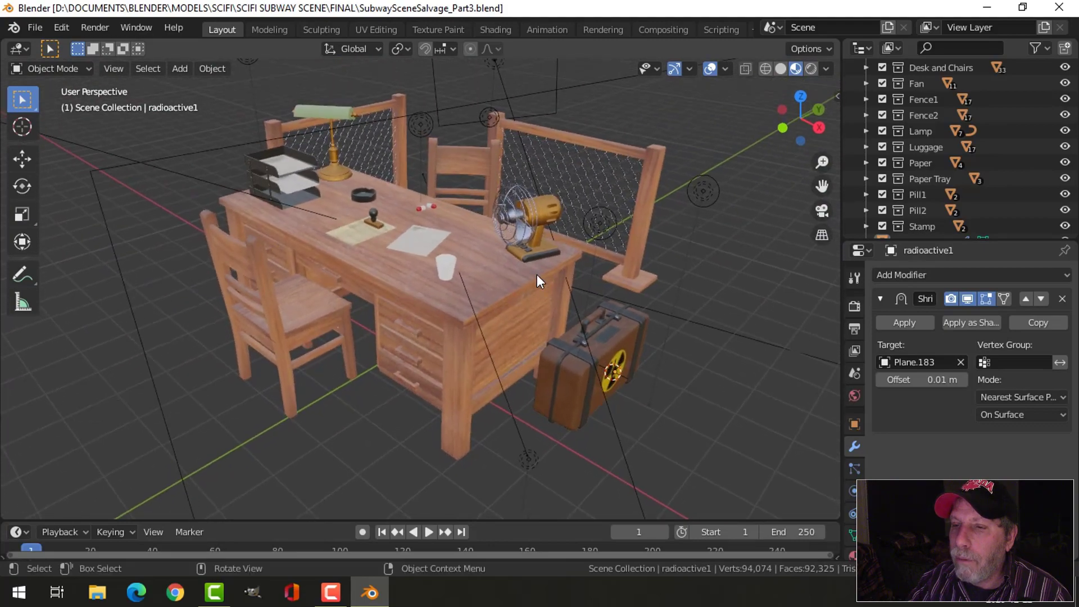
scroll(549, 322, "up", 2)
scroll(552, 324, "down", 1)
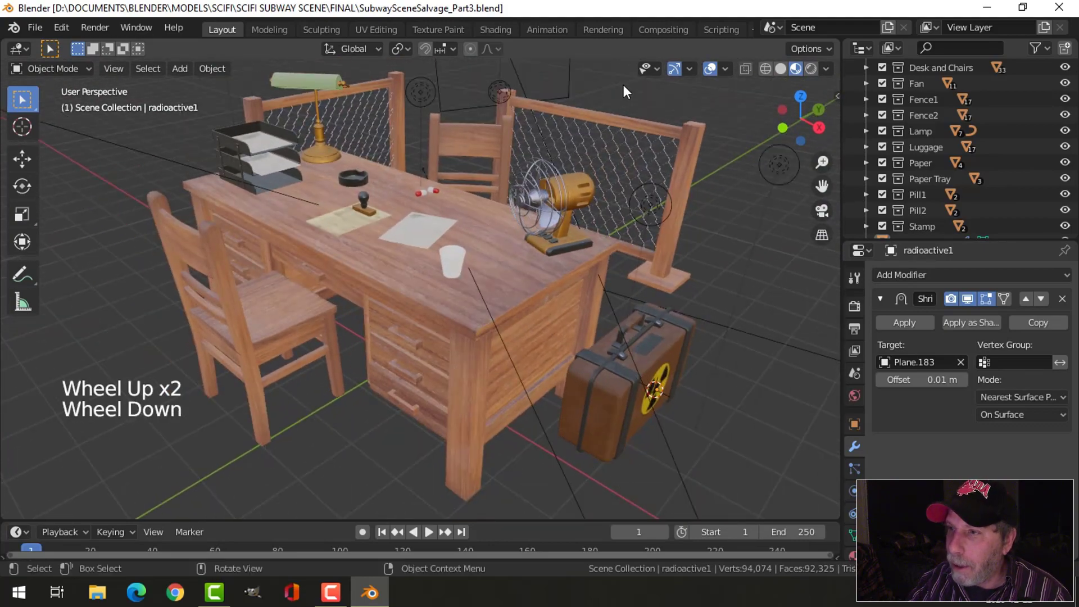
- Enable Scene Lights and Scene World in the viewport shading to preview the scene's own lighting
left_click(826, 68)
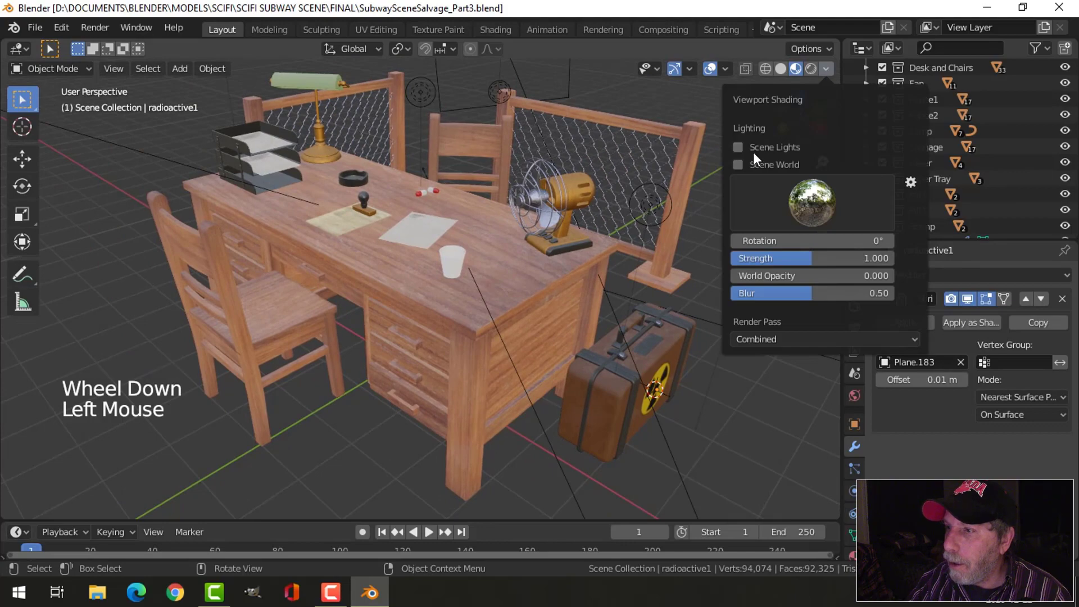
left_click(738, 164)
scroll(699, 315, "down", 1)
middle_click_drag(699, 315, 604, 295, "shift")
scroll(605, 294, "down", 2)
middle_click_drag(551, 268, 581, 251, "shift")
- Duplicate the point light beside the fence and lower the copy to about 1.65 m in Z
left_click(533, 242)
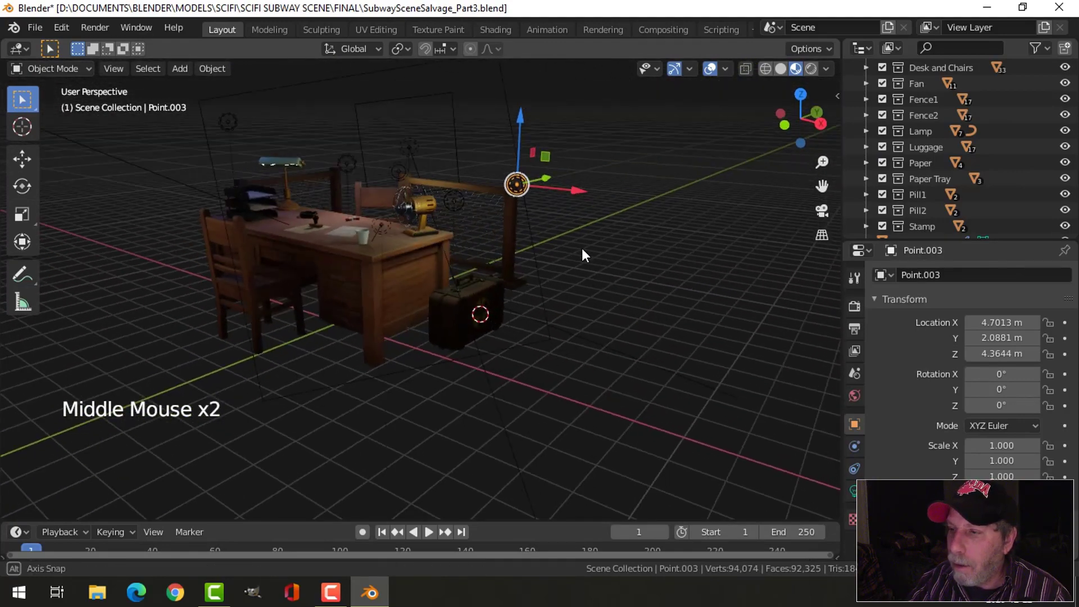
key("shift+d")
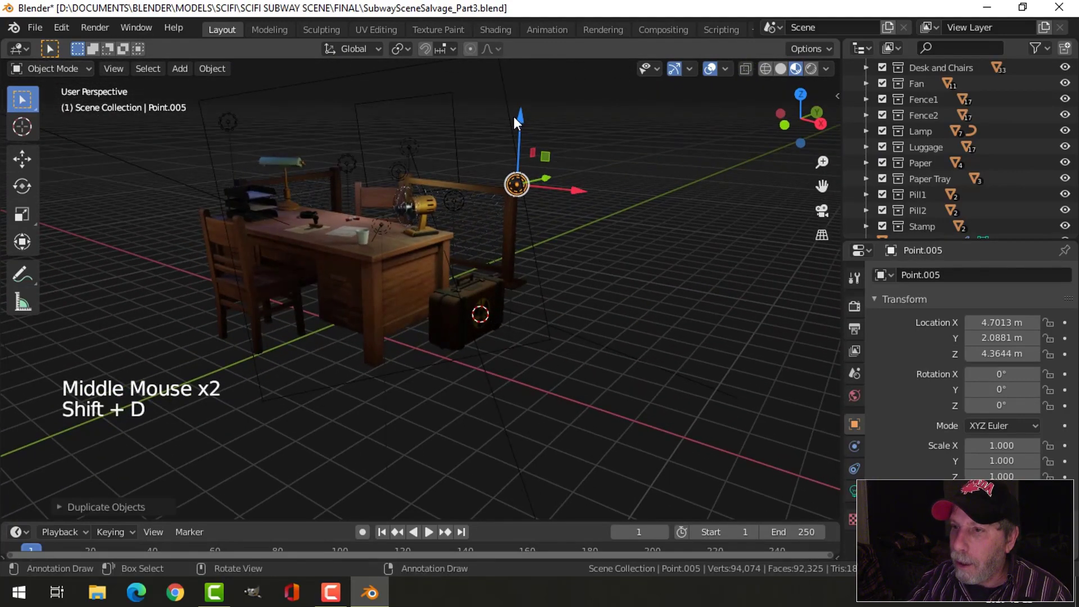
left_click_drag(513, 116, 533, 221)
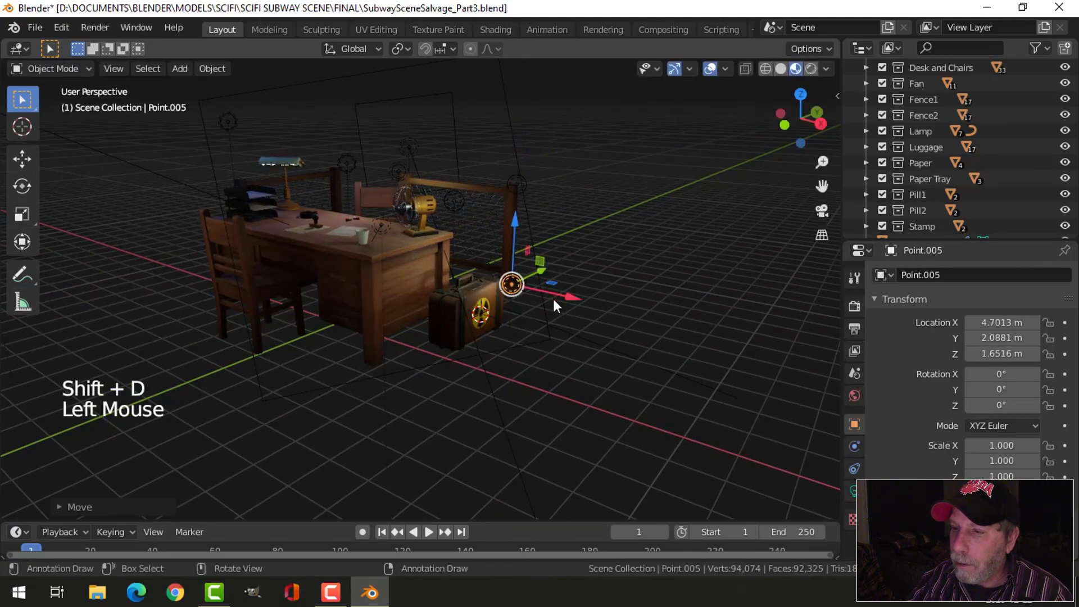
- Try moving the duplicated light close to the suitcase front, to about X 3.81 m and Z 0.63 m
left_click_drag(571, 296, 522, 295)
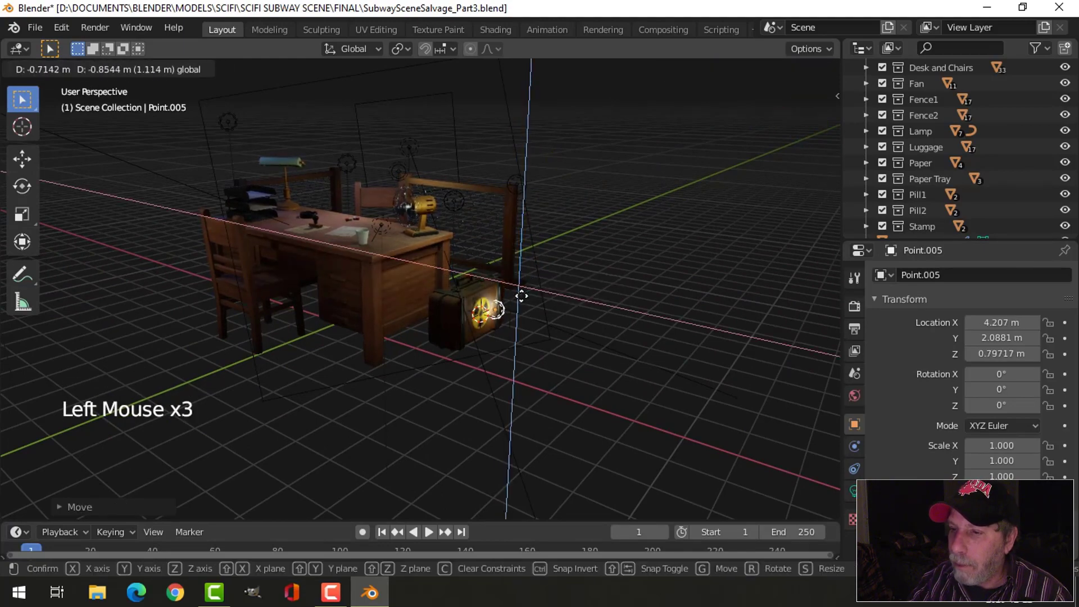
key("Escape")
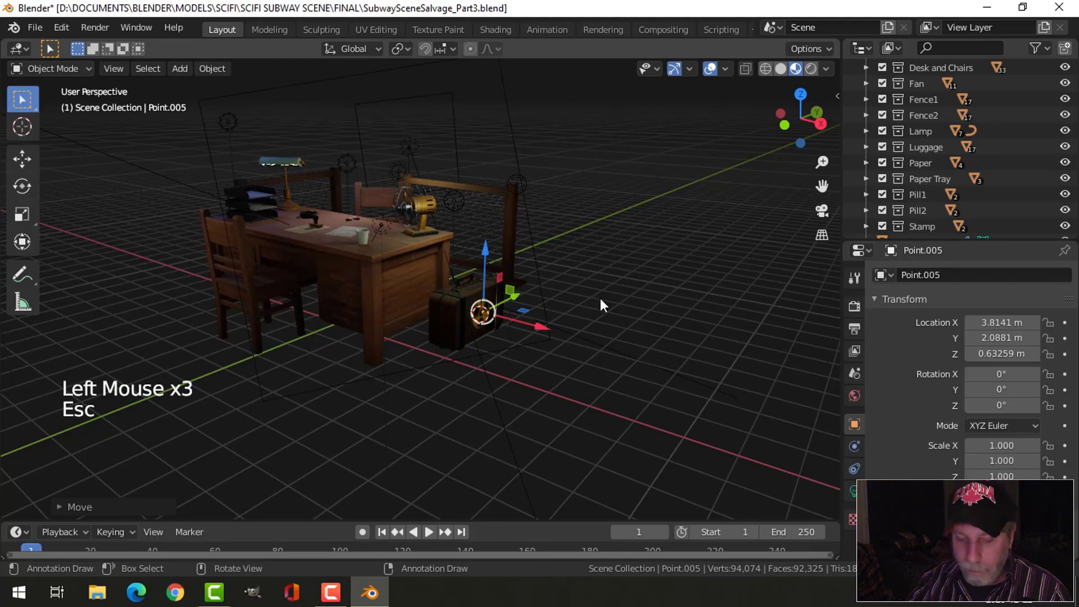
key("ctrl+z")
- Position the duplicated light in front of and above the suitcase, at about X 5.32 m, Y 0.26 m, Z 2.17 m
middle_click_drag(616, 320, 519, 346)
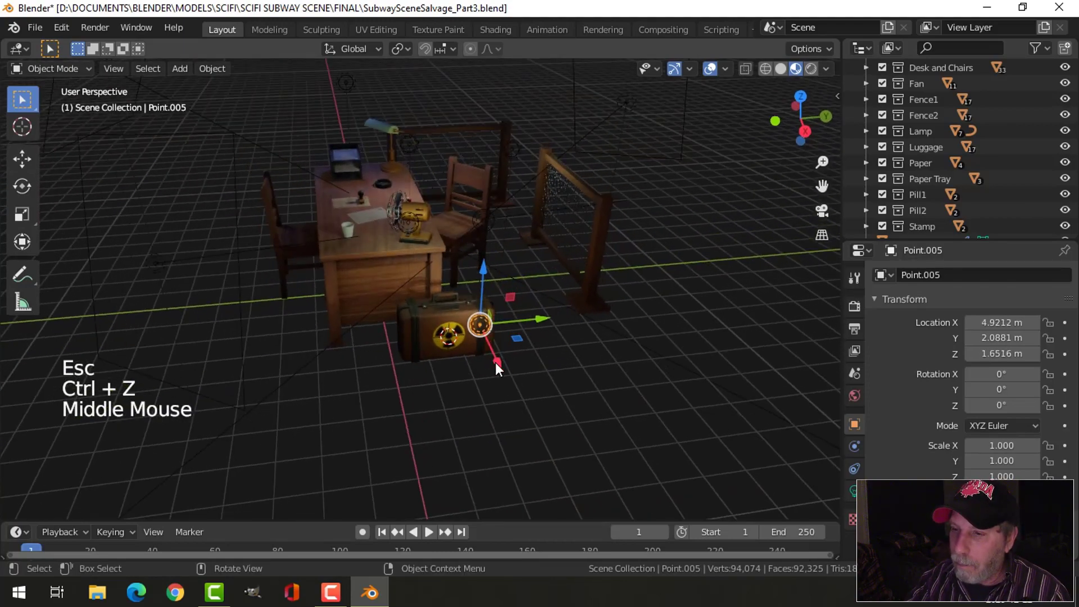
left_click_drag(496, 364, 464, 356)
middle_click_drag(465, 356, 609, 311)
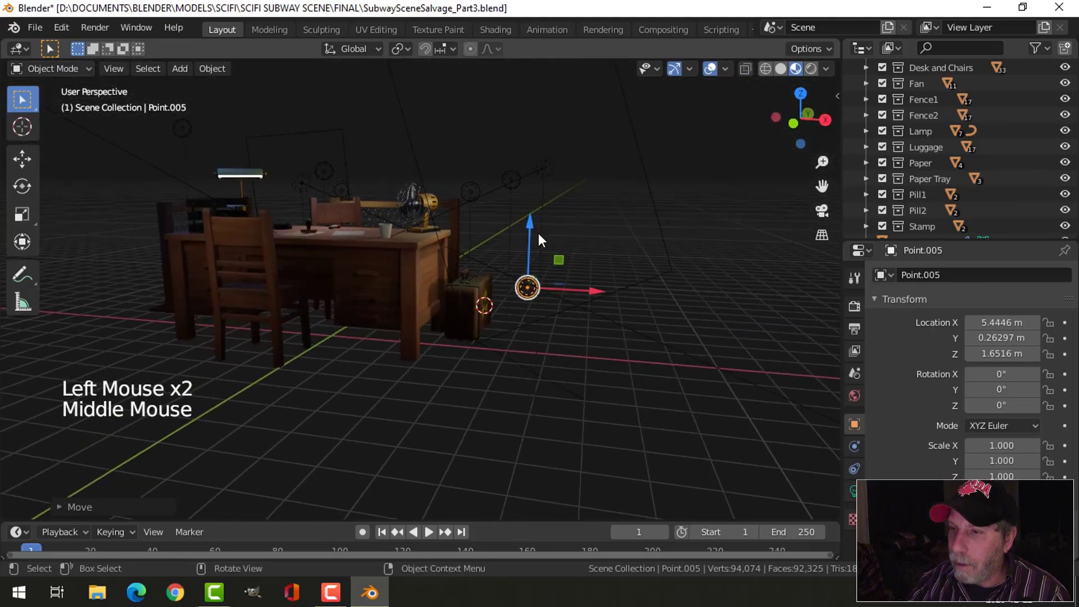
left_click_drag(600, 292, 591, 292)
left_click_drag(526, 231, 522, 209)
middle_click_drag(522, 209, 529, 286)
scroll(541, 292, "up", 2)
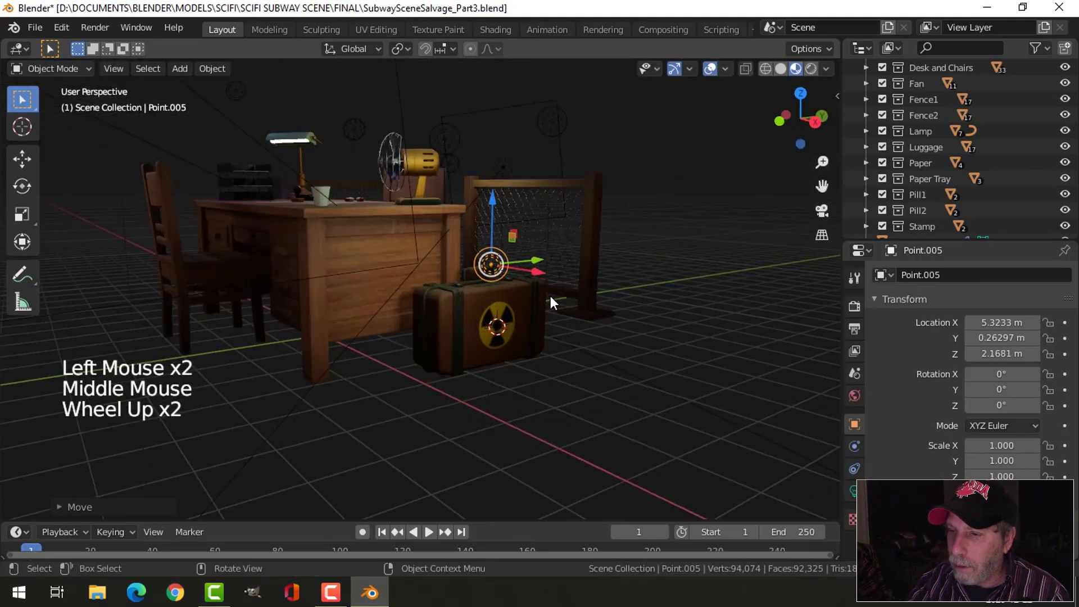
- Deselect everything, save the file, and render the scene from the camera view to inspect the suitcase lighting
key("KP_0")
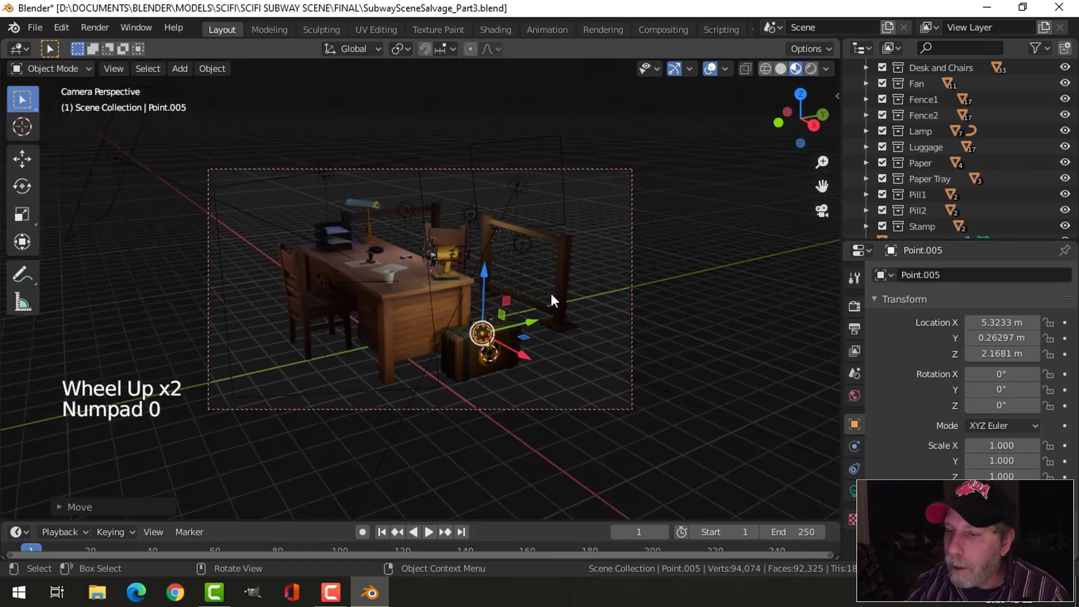
key("alt+a")
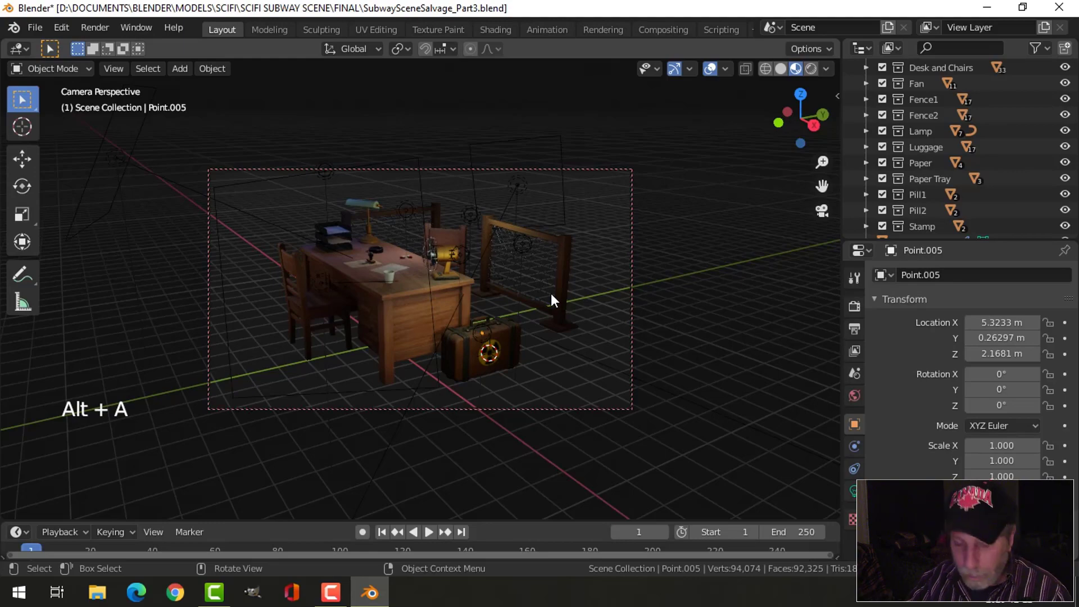
key("ctrl+s")
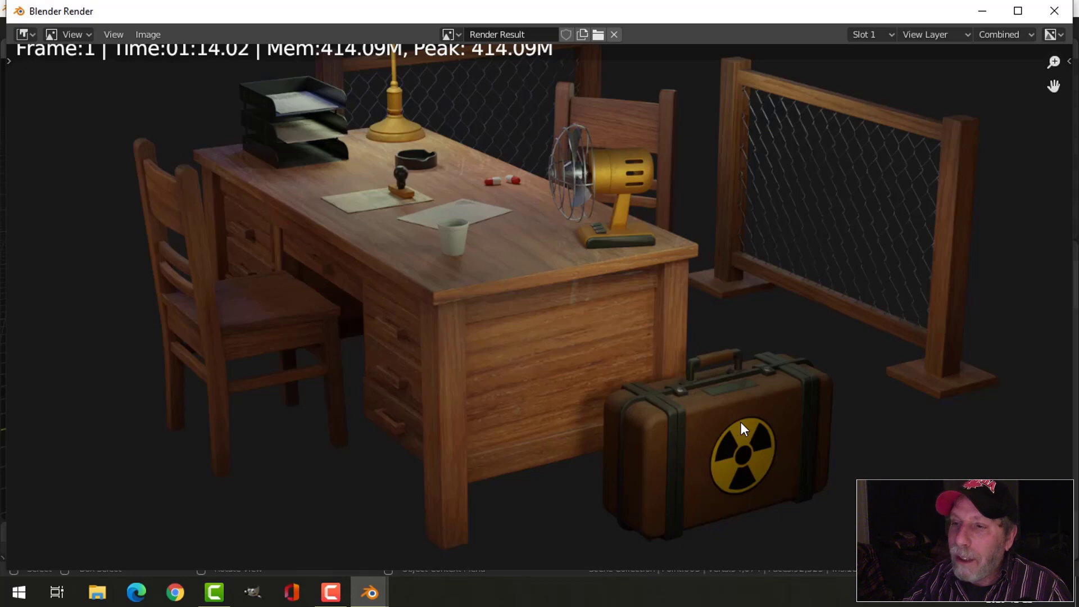
middle_click_drag(697, 320, 697, 366)
key("Escape")
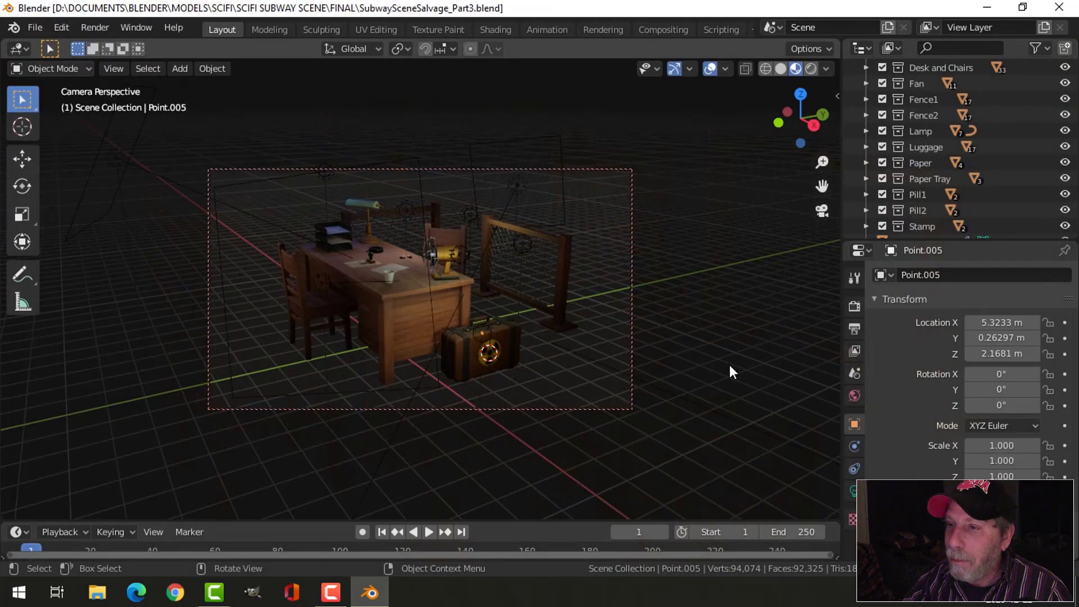
- Move the suitcase light closer, to about X 4.80 m, Y 0.33 m, Z 2.01 m, and save the file
key("KP_0")
scroll(729, 296, "up", 2)
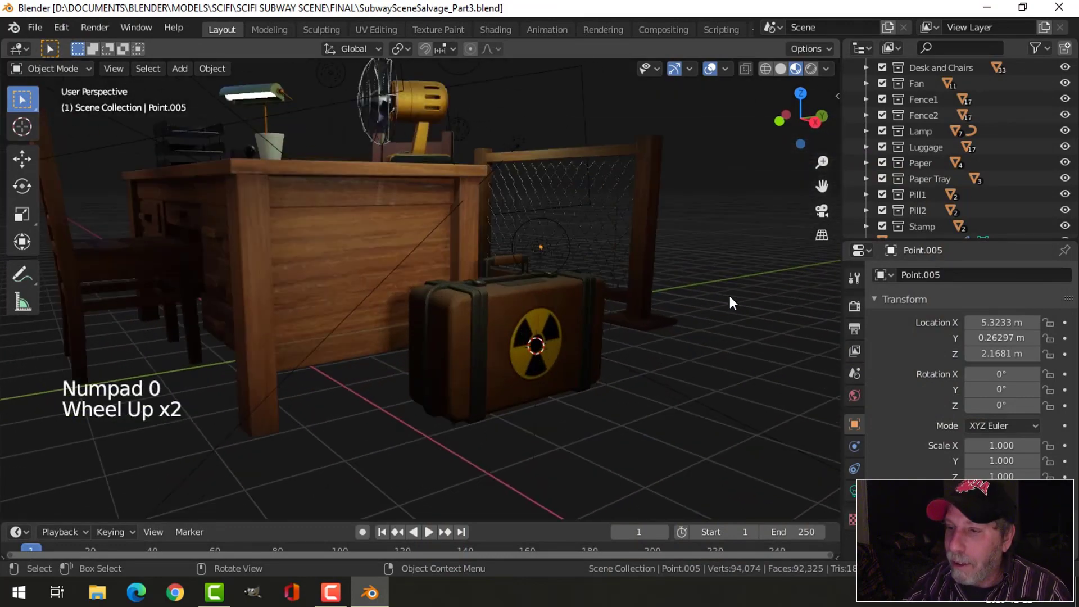
left_click(568, 259)
middle_click_drag(659, 264, 628, 281)
left_click_drag(584, 235, 586, 256)
left_click_drag(615, 315, 602, 315)
middle_click_drag(611, 311, 531, 320)
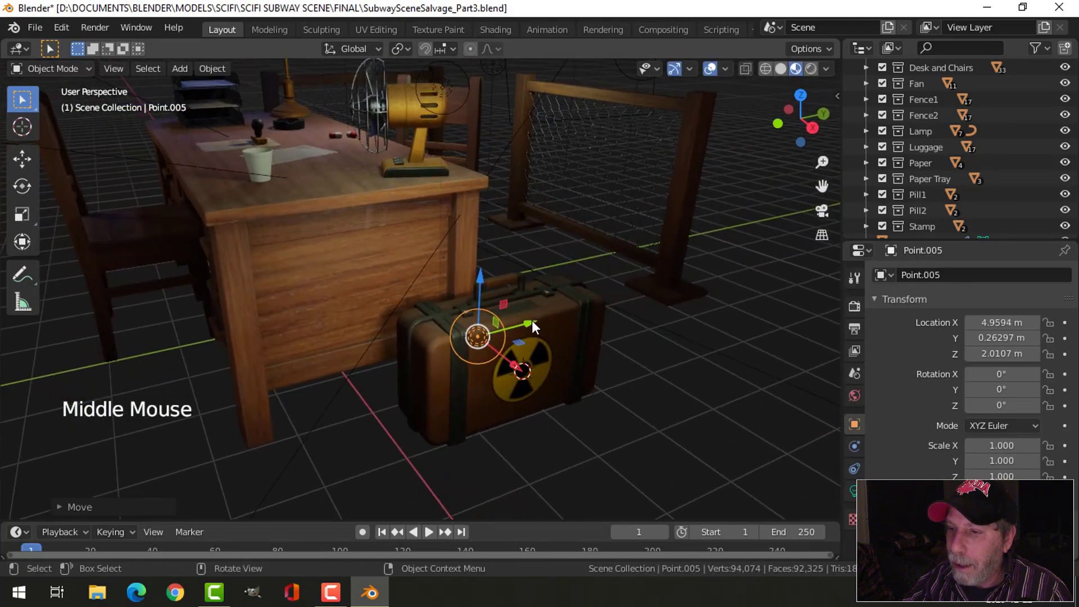
left_click_drag(531, 320, 544, 314)
middle_click_drag(544, 313, 645, 334)
left_click_drag(645, 335, 626, 330)
left_click(627, 330)
middle_click_drag(678, 323, 639, 309)
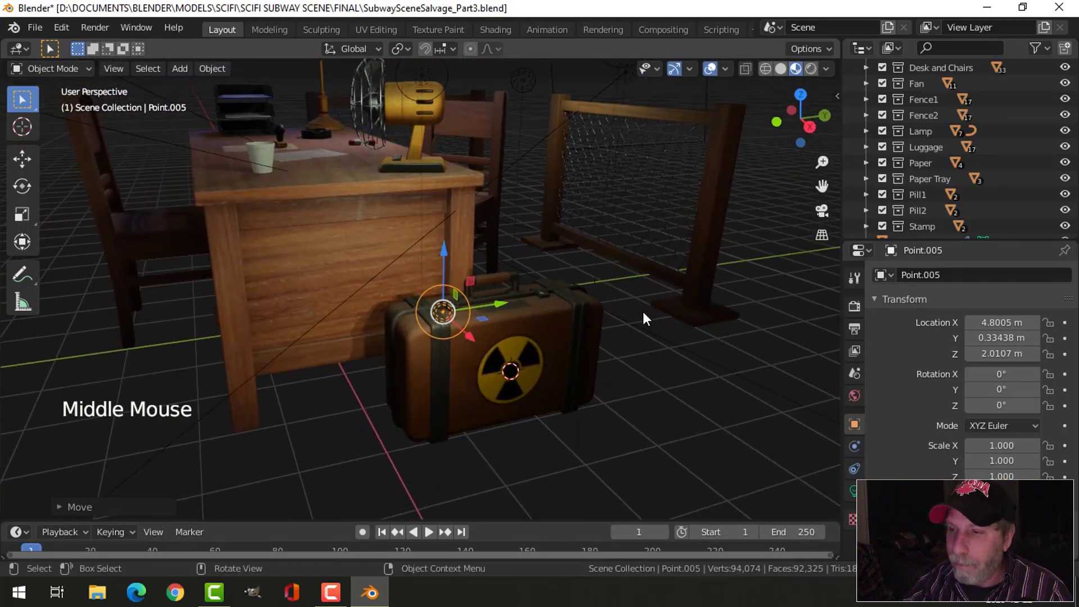
key("ctrl+s")
- Select the cup on the desk and scale it up slightly
middle_click_drag(508, 251, 598, 270)
left_click(271, 183)
scroll(475, 244, "up", 2)
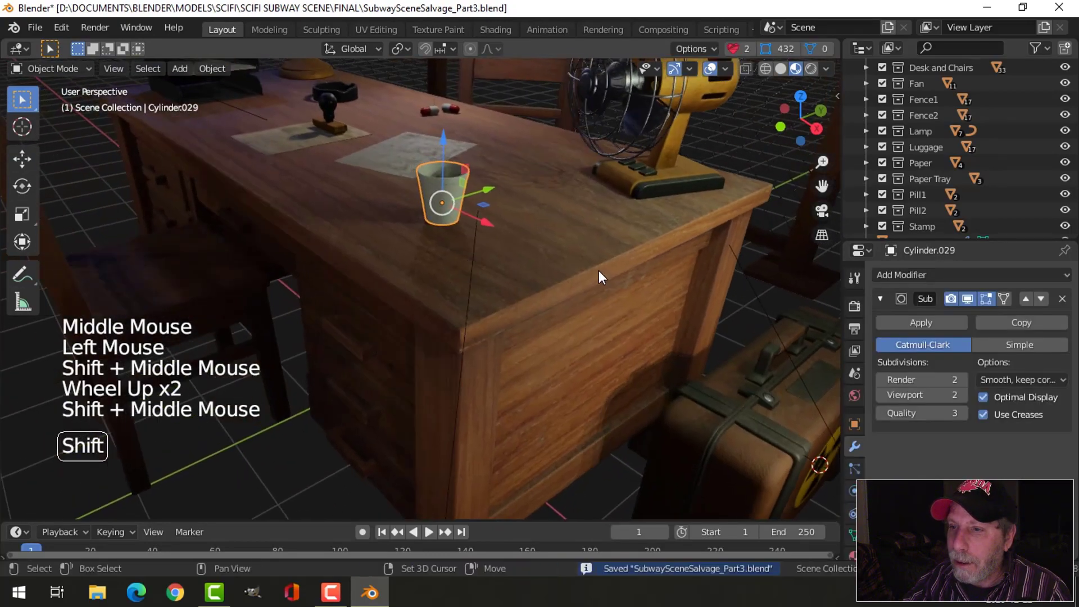
key("s")
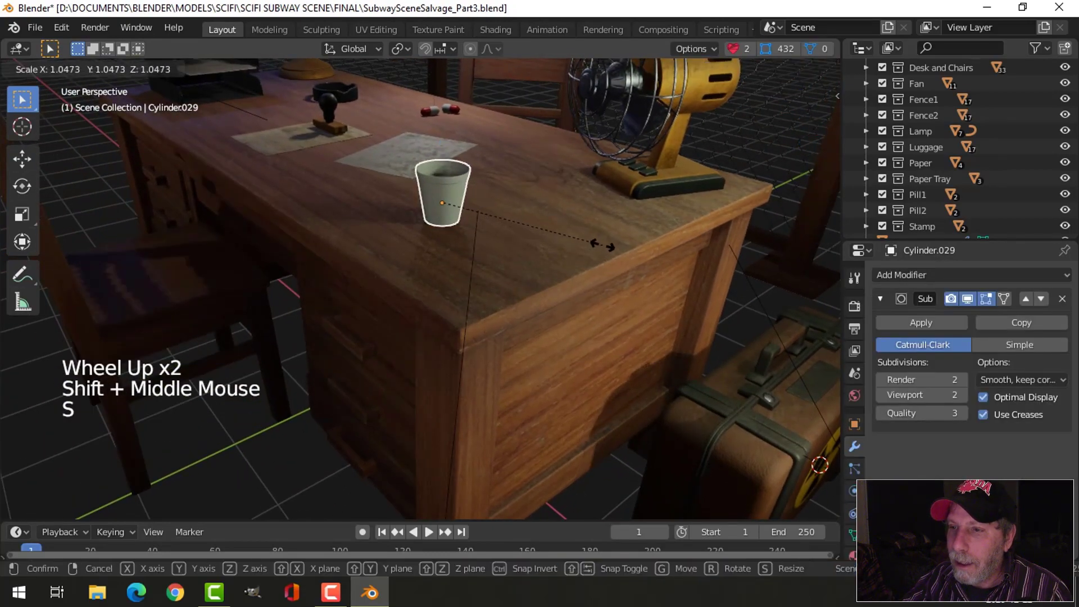
left_click(613, 238)
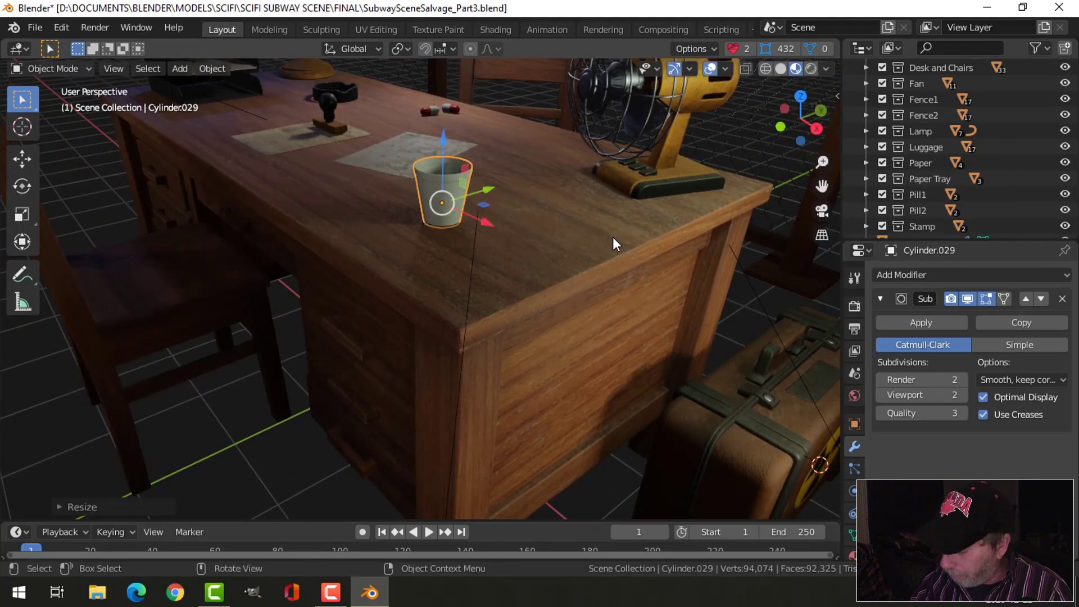
- Raise the enlarged cup slightly along Z so its base rests on the desktop
key("KP_Decimal")
scroll(588, 237, "down", 2)
middle_click_drag(587, 271, 484, 242)
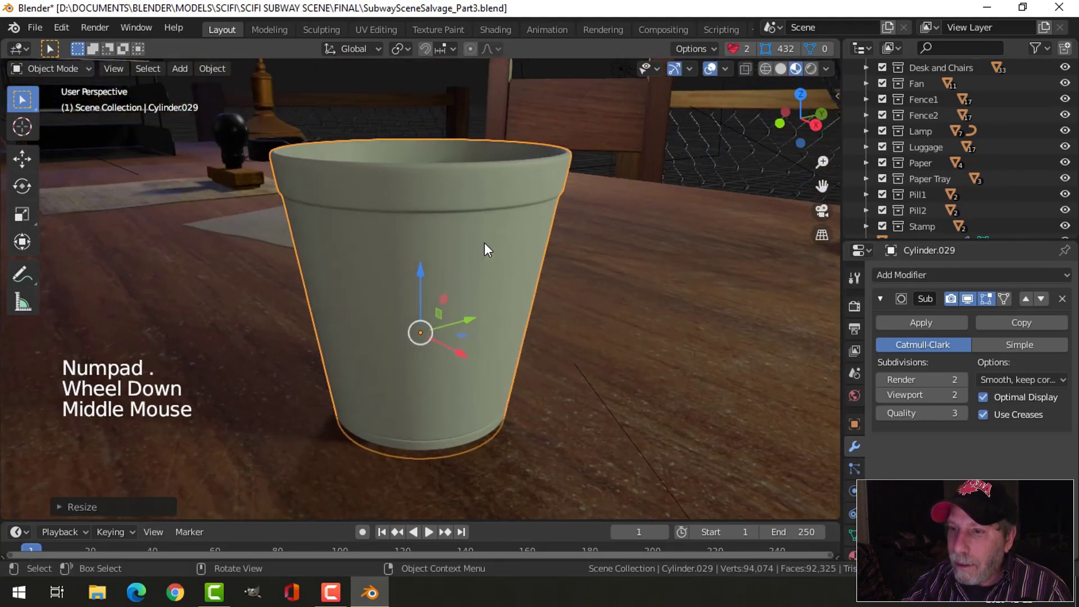
left_click_drag(421, 266, 419, 253)
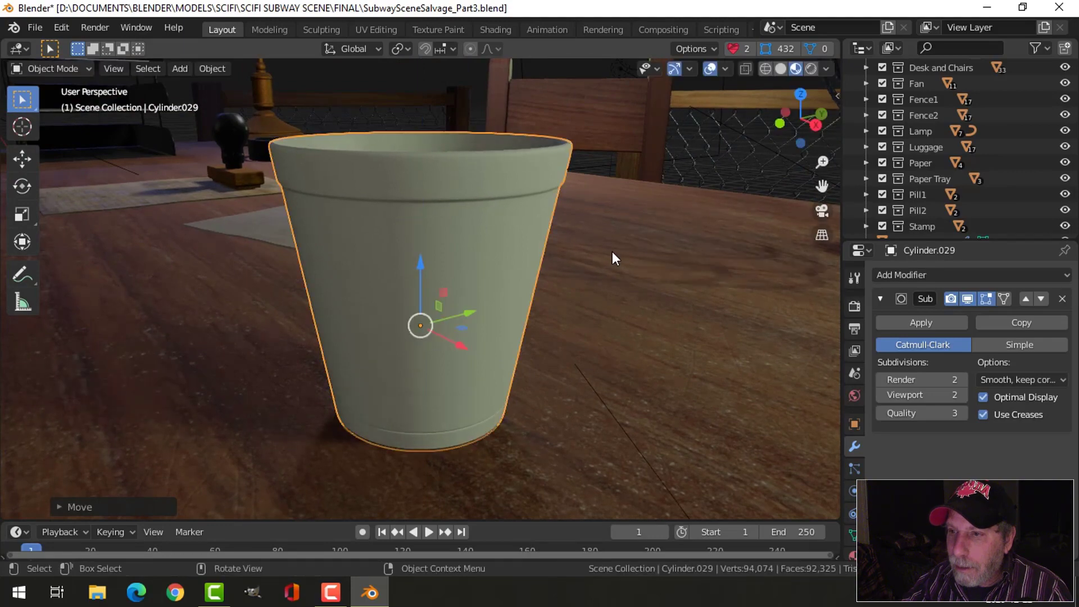
- Select the cup on the desk and add a new material in a second material slot
key("alt+a")
scroll(613, 268, "down", 3)
middle_click_drag(614, 267, 438, 271)
left_click(438, 271)
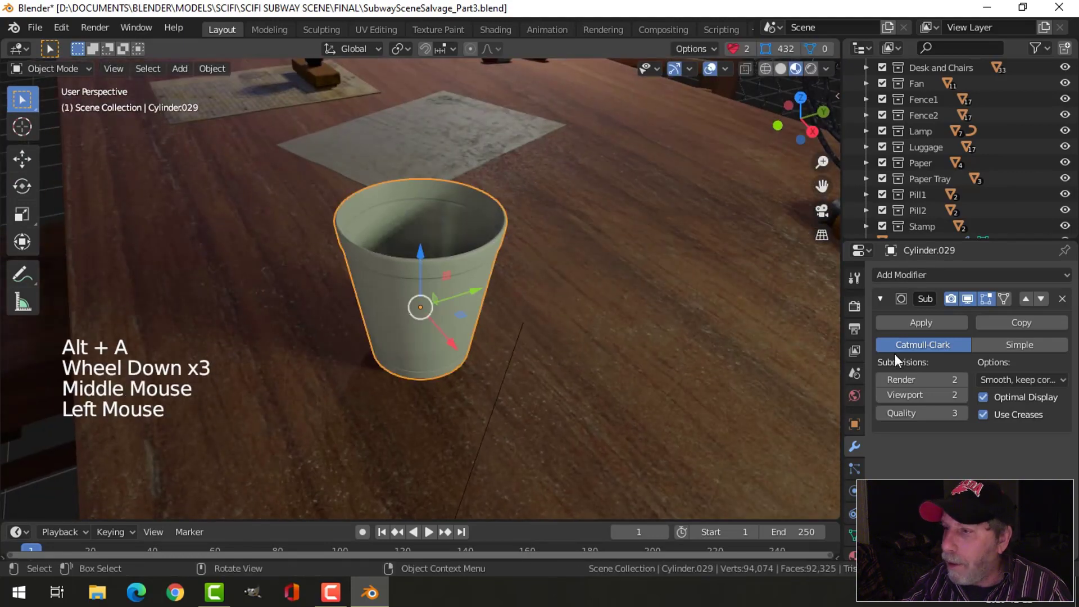
left_click(879, 299)
left_click_drag(921, 242, 928, 201)
left_click(852, 485)
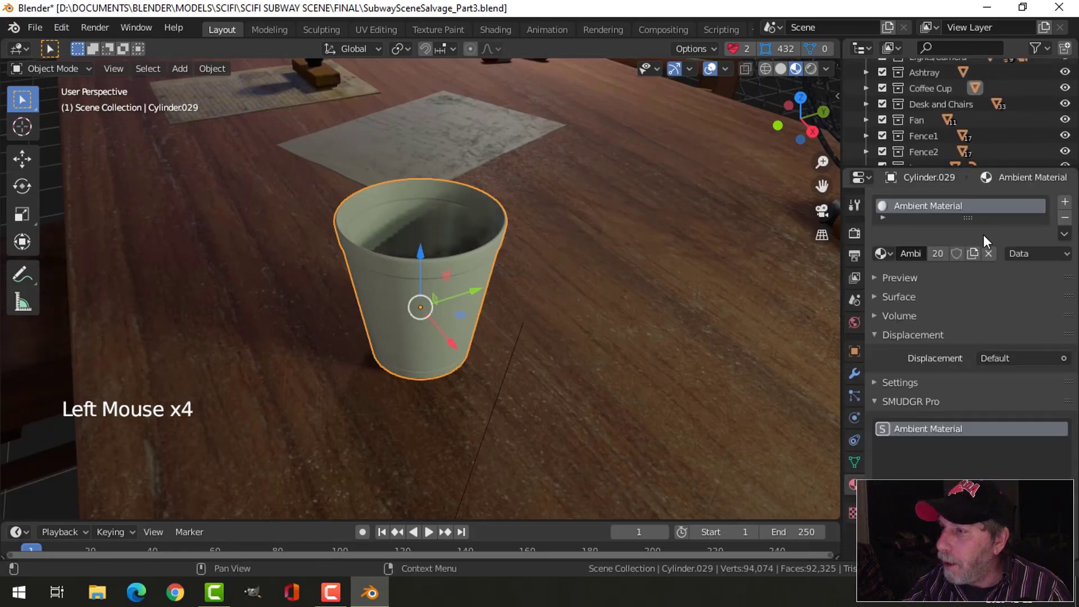
left_click(988, 253)
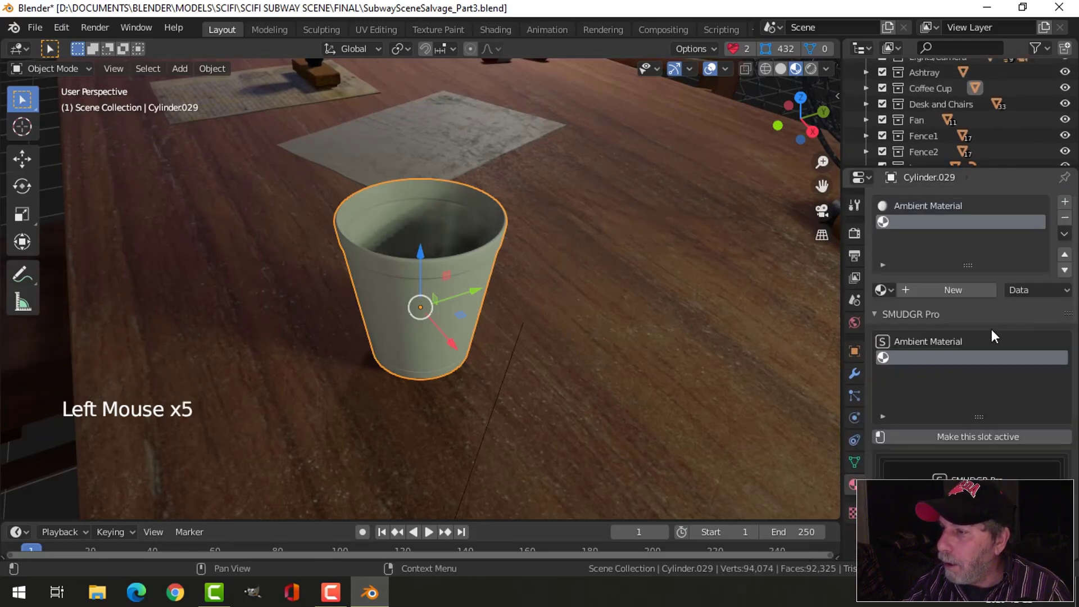
left_click(959, 292)
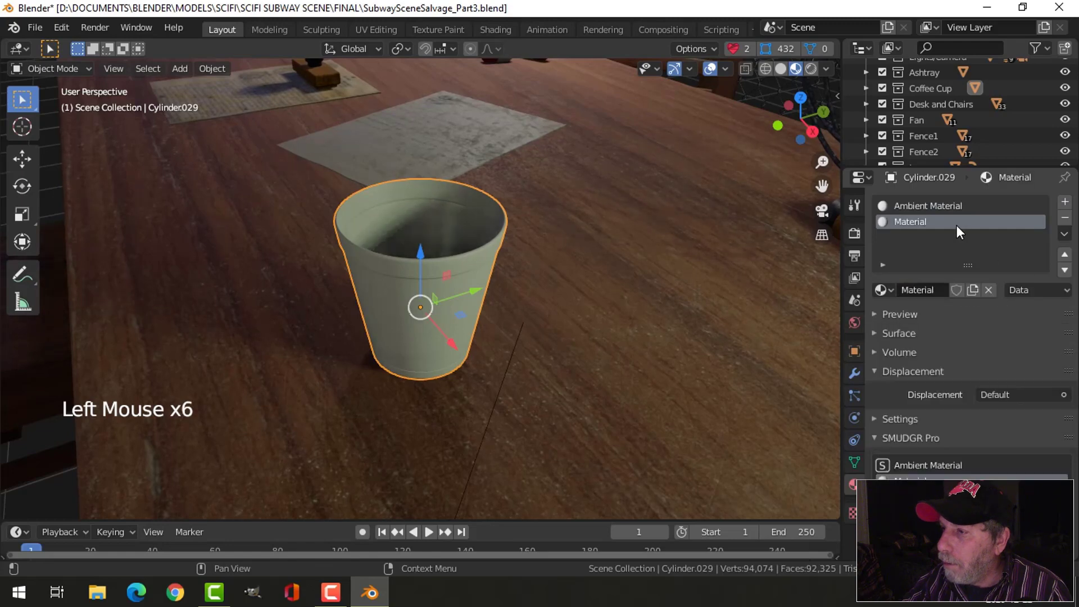
- Rename the cup's new material to CoffeeCup
double_click(1003, 222)
left_click(1002, 223)
type("Coff")
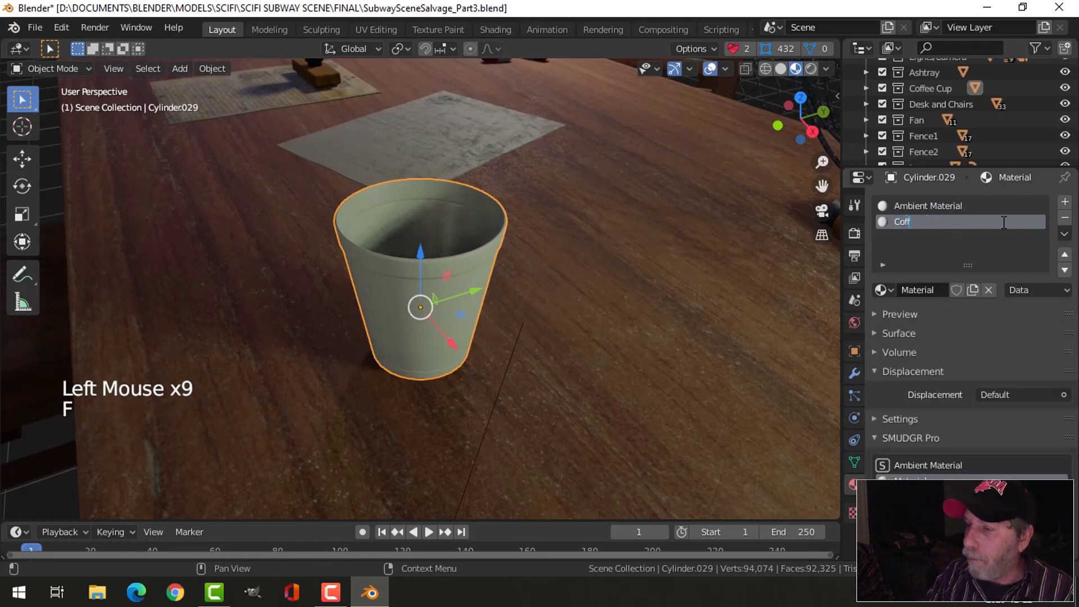
type("eeCup")
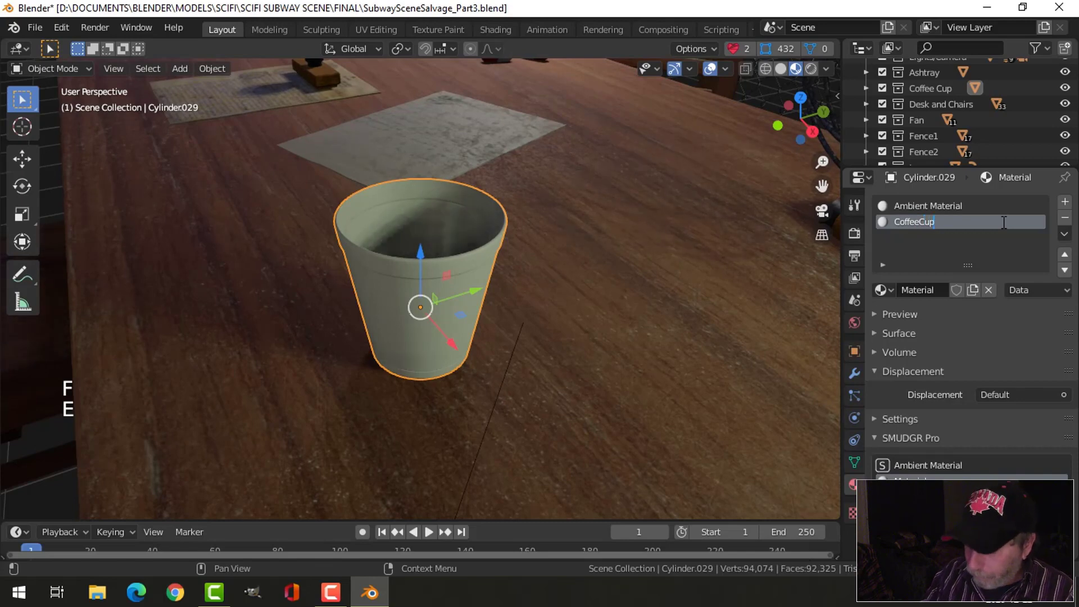
key("Return")
- Add a manual SMUDGR setup to the CoffeeCup material and add a Scratches layer to it
scroll(899, 354, "down", 1)
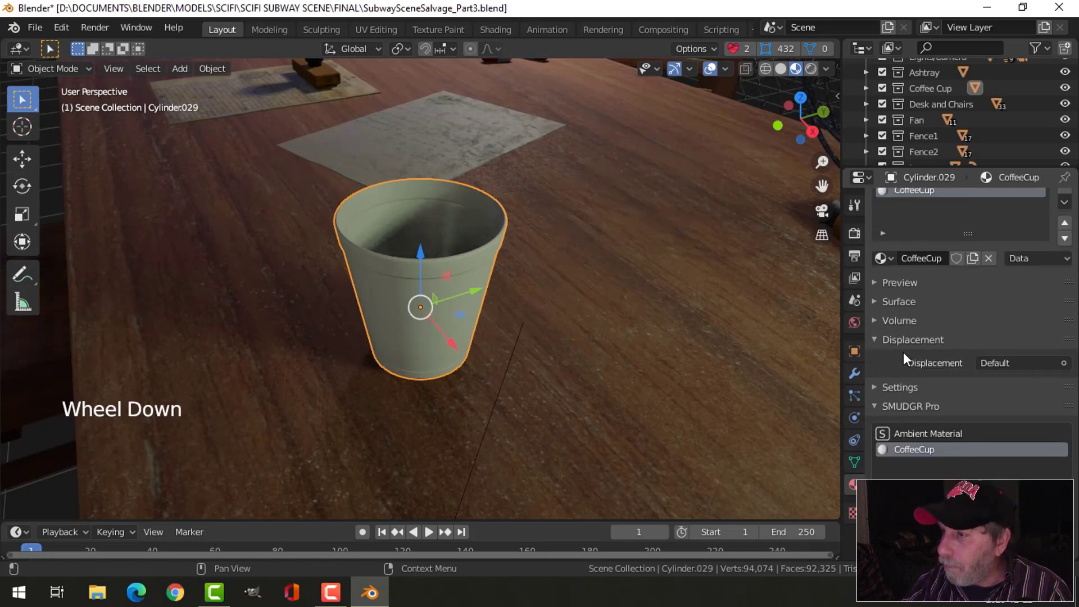
scroll(977, 306, "down", 7)
scroll(977, 305, "up", 10)
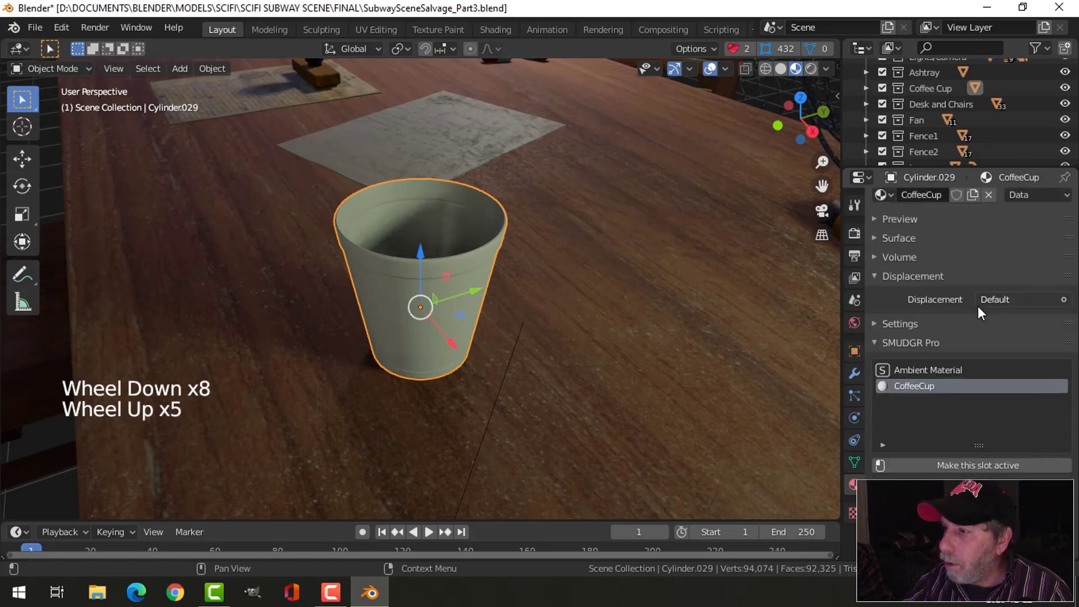
scroll(977, 315, "down", 1)
scroll(978, 320, "down", 10)
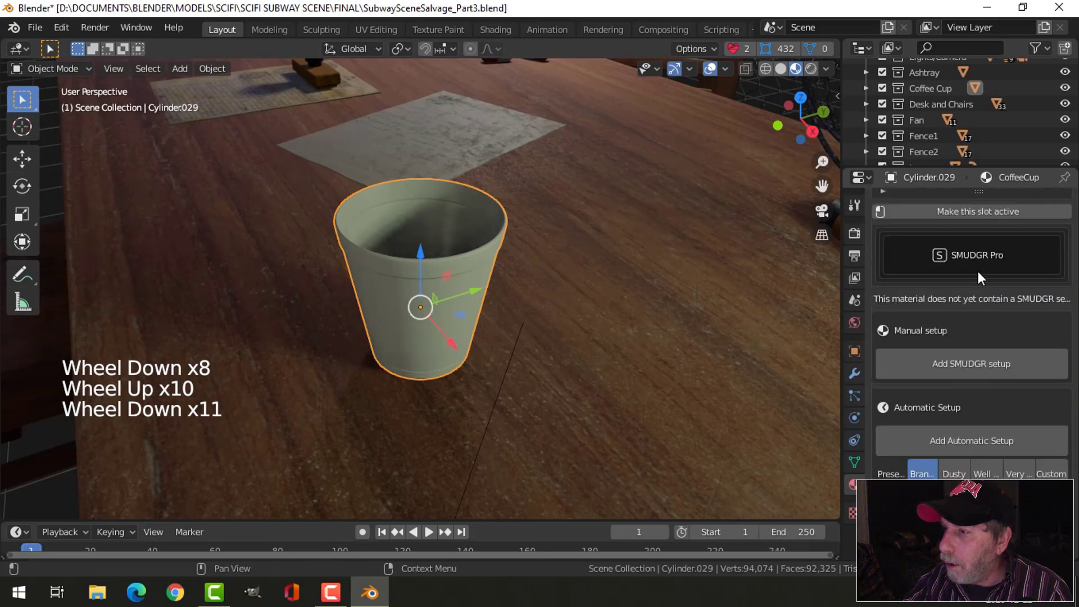
left_click(980, 362)
scroll(1015, 328, "down", 4)
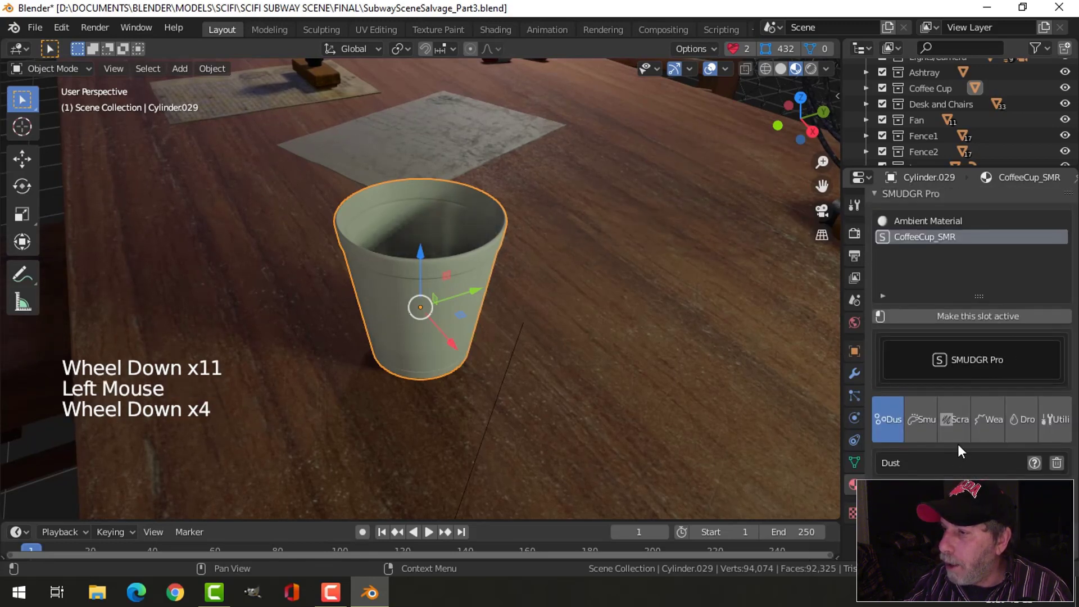
left_click(963, 423)
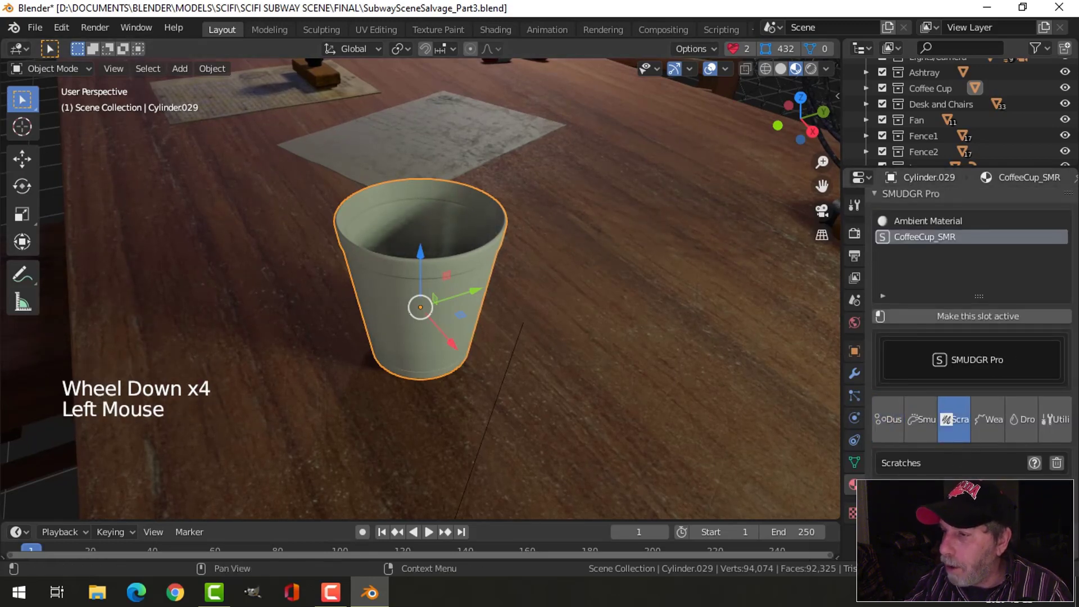
left_click(955, 495)
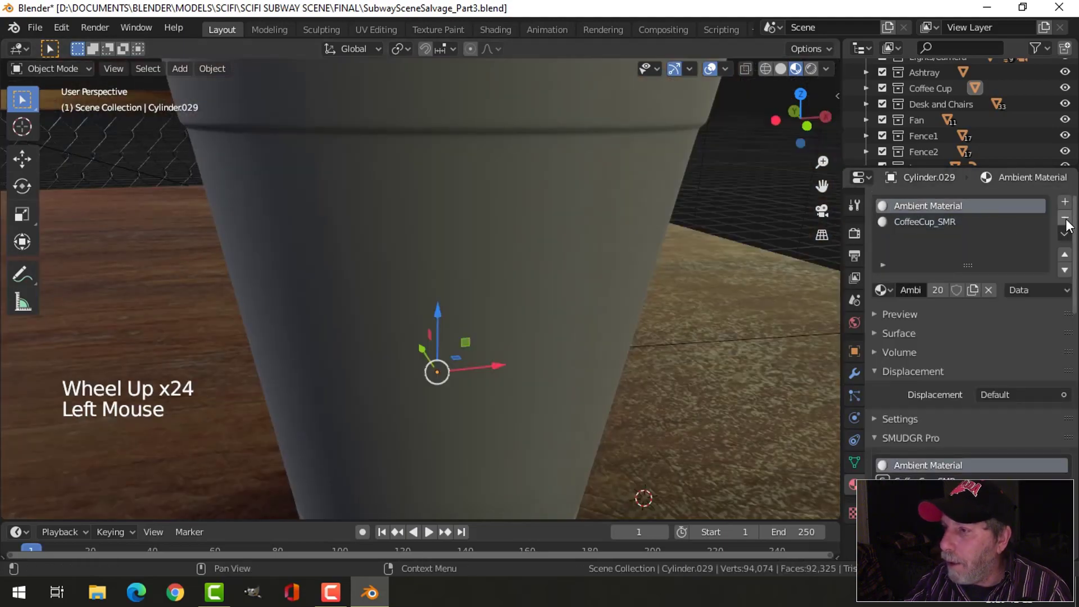
- Remove the cup's Ambient Material slot and reduce the scratch depth to 0.21
left_click(1065, 219)
scroll(944, 440, "down", 14)
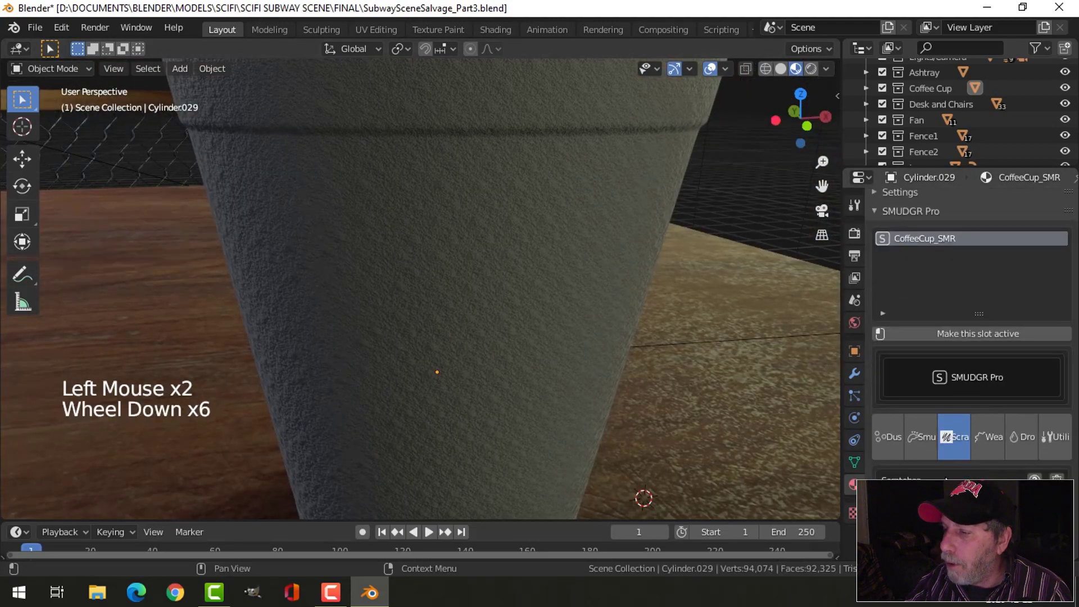
scroll(945, 429, "down", 4)
left_click_drag(951, 363, 904, 363)
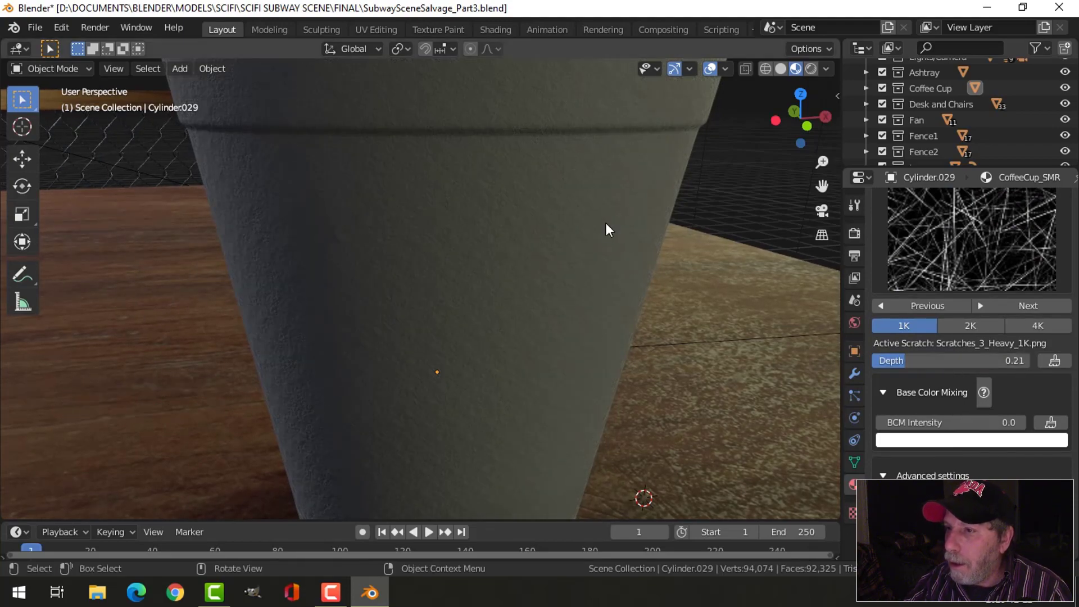
- Replace the cup's scratch texture with Scratches_7 at 1K and inspect the cup's surface
middle_click_drag(605, 223, 618, 274)
scroll(588, 253, "down", 2)
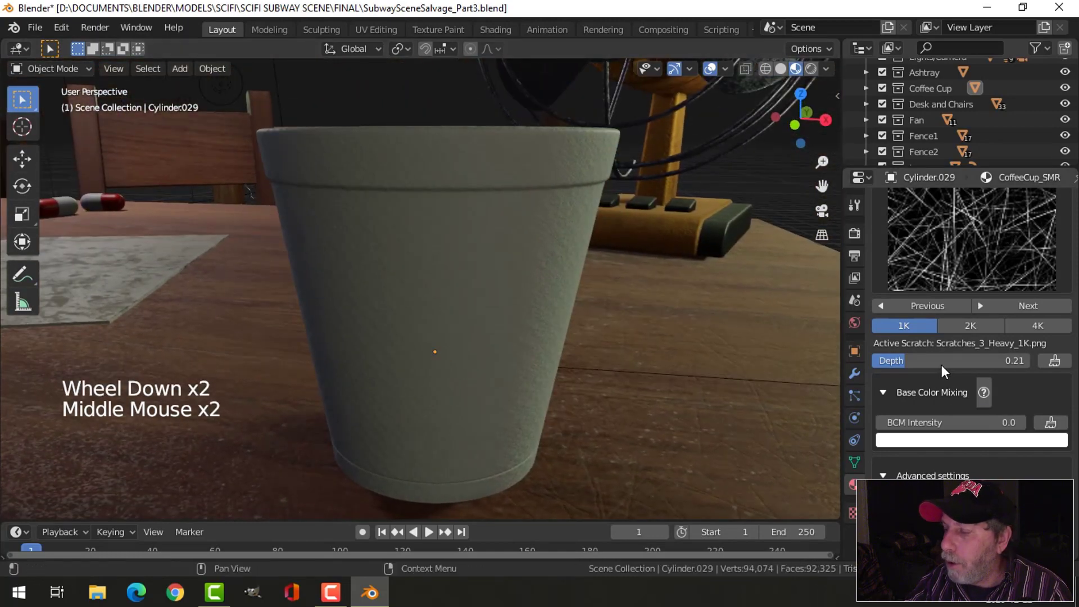
scroll(991, 293, "up", 3)
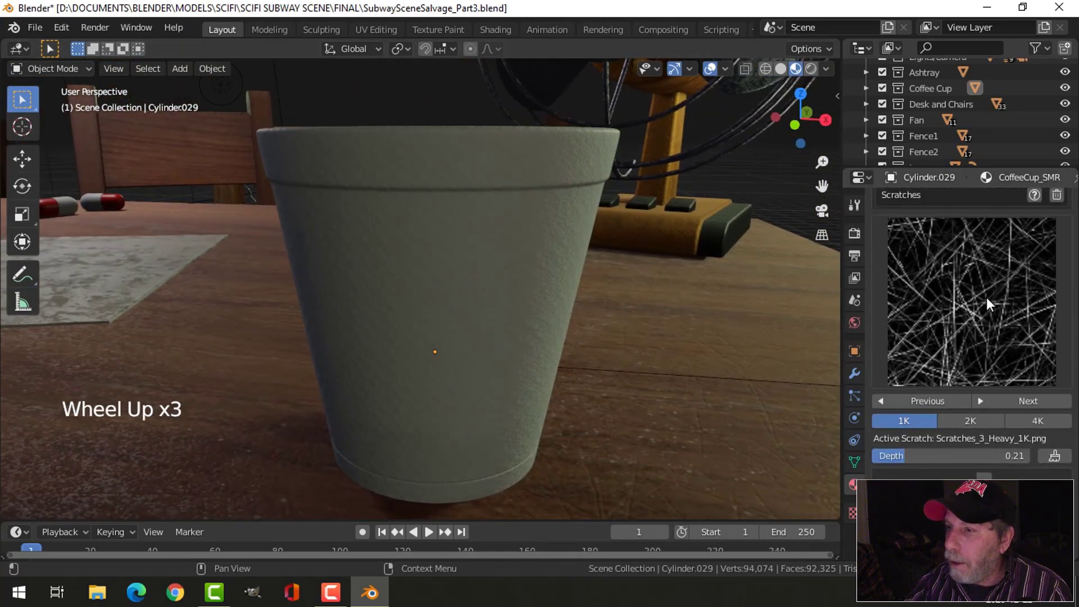
left_click(987, 298)
left_click(783, 183)
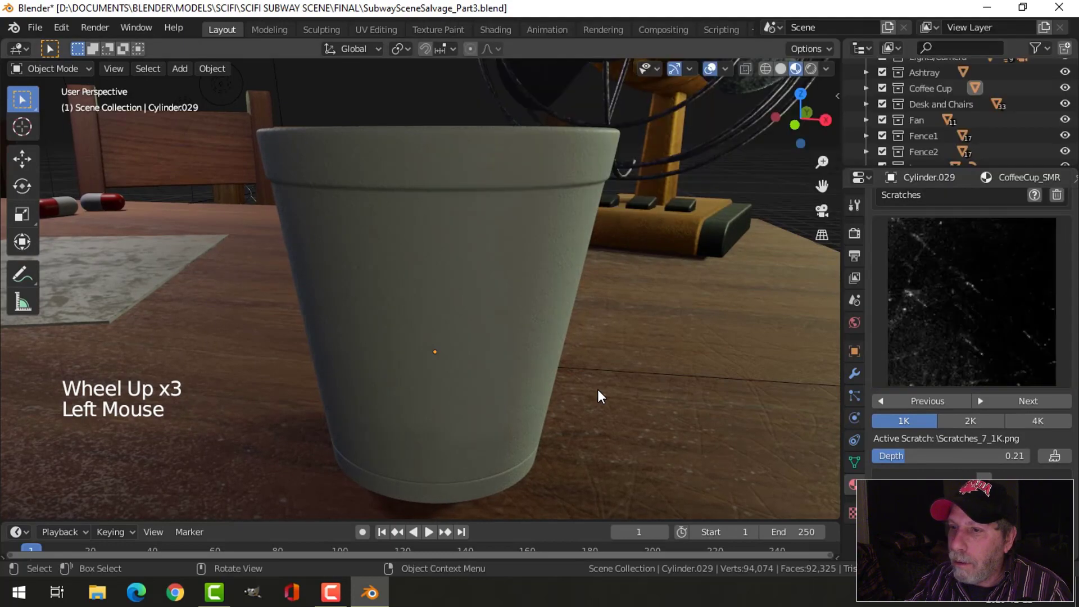
middle_click_drag(668, 302, 624, 352)
scroll(963, 470, "down", 1)
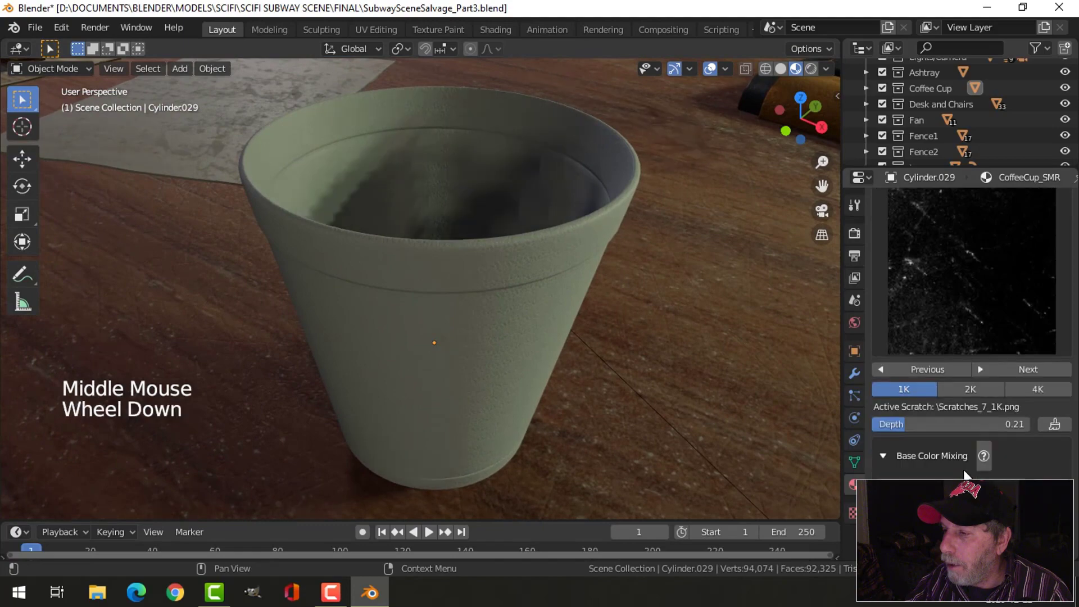
scroll(940, 315, "up", 14)
scroll(939, 315, "up", 10)
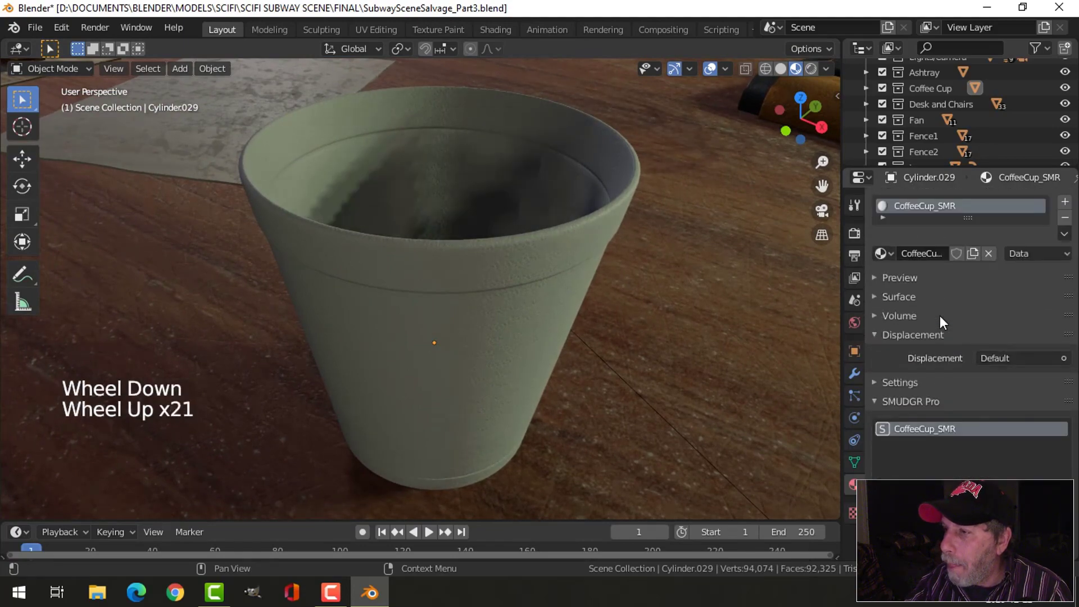
- Switch to the Shading workspace, frame the cup, and expand the SMR_Catcher node of its material
left_click(495, 28)
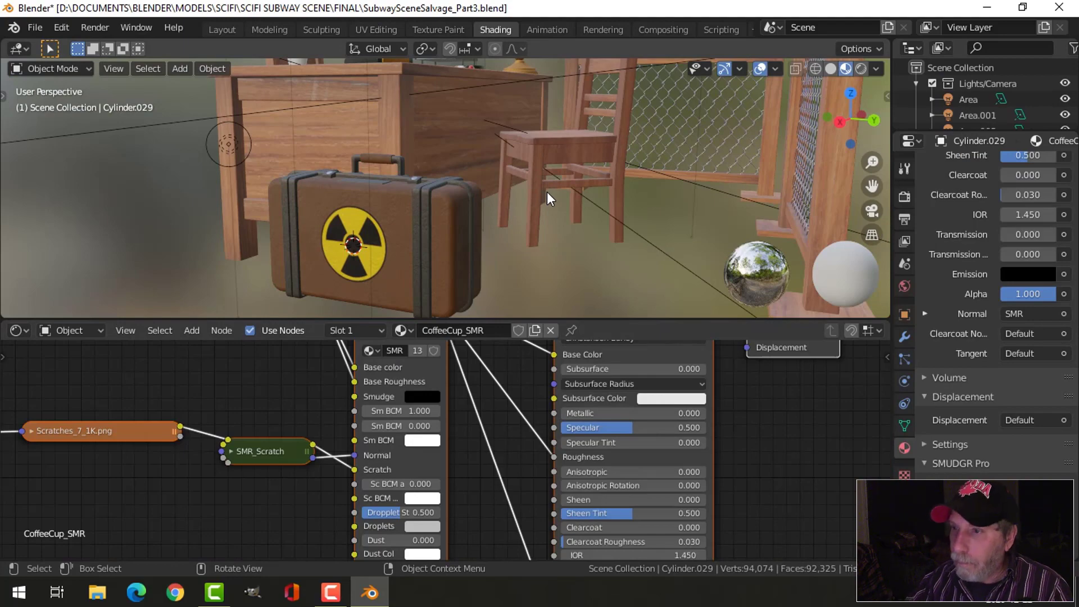
middle_click_drag(470, 177, 483, 219)
left_click(317, 118)
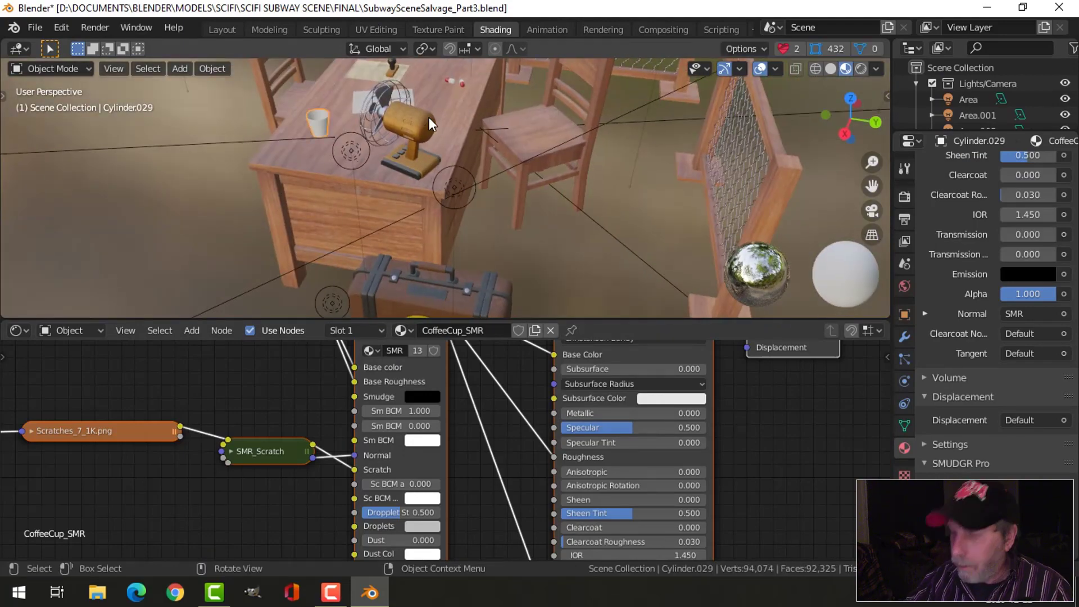
key("KP_Decimal")
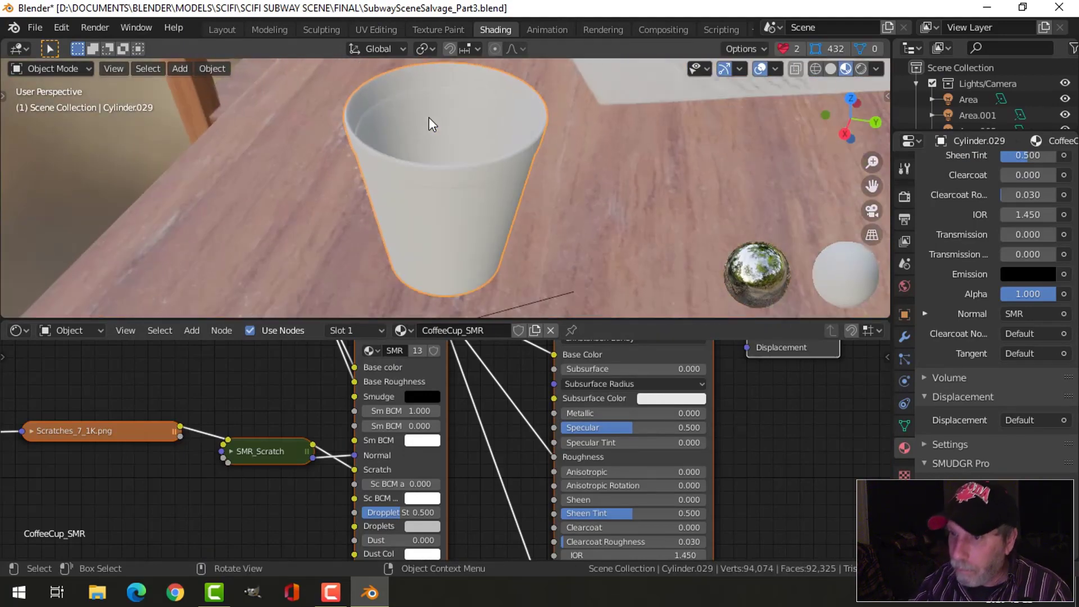
middle_click_drag(476, 137, 453, 314)
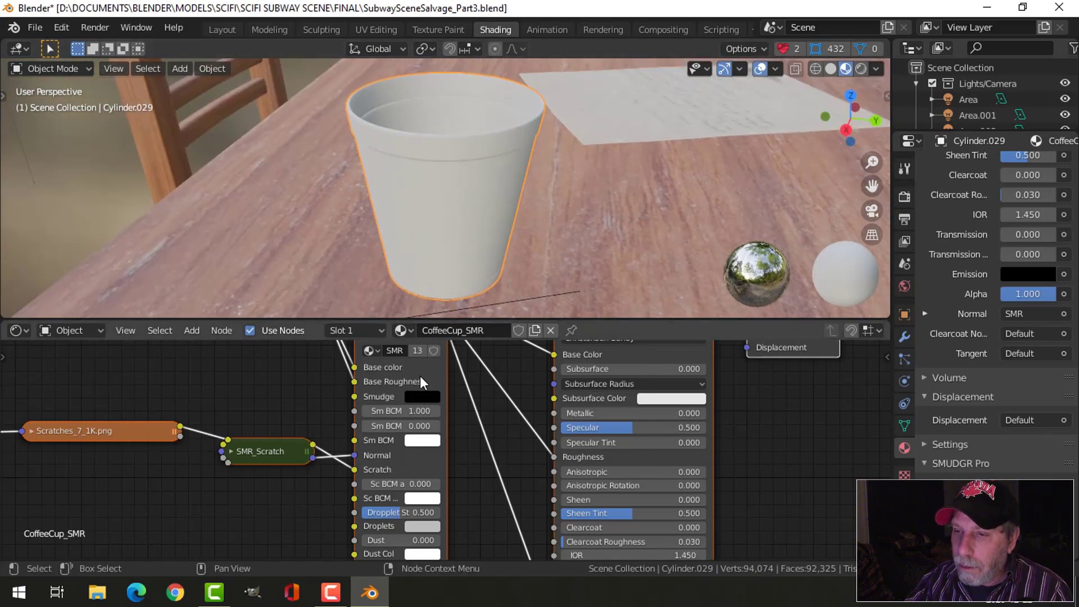
scroll(410, 392, "down", 2)
middle_click_drag(410, 392, 406, 491)
left_click(287, 423)
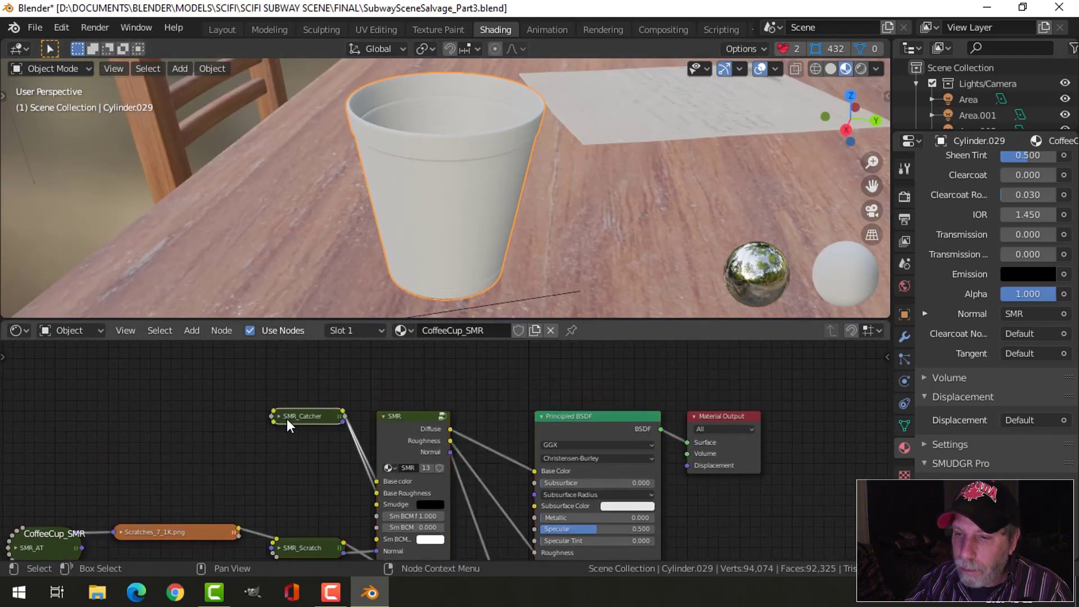
key("h")
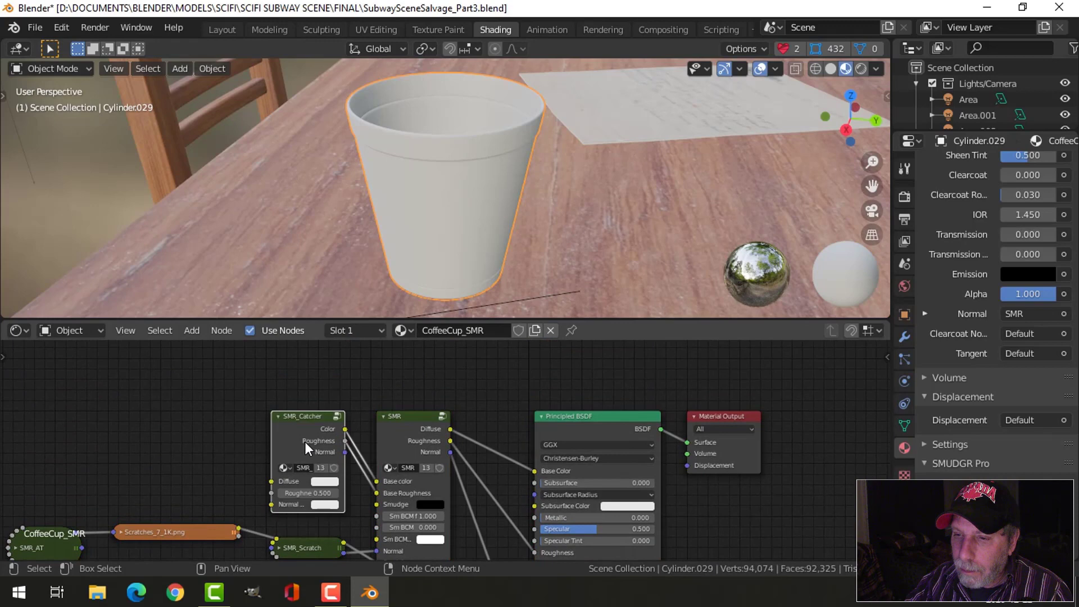
- Darken the SMR_Catcher node's diffuse color slightly and tint it a pale green
scroll(295, 483, "up", 2)
left_click(292, 492)
left_click_drag(386, 308, 386, 305)
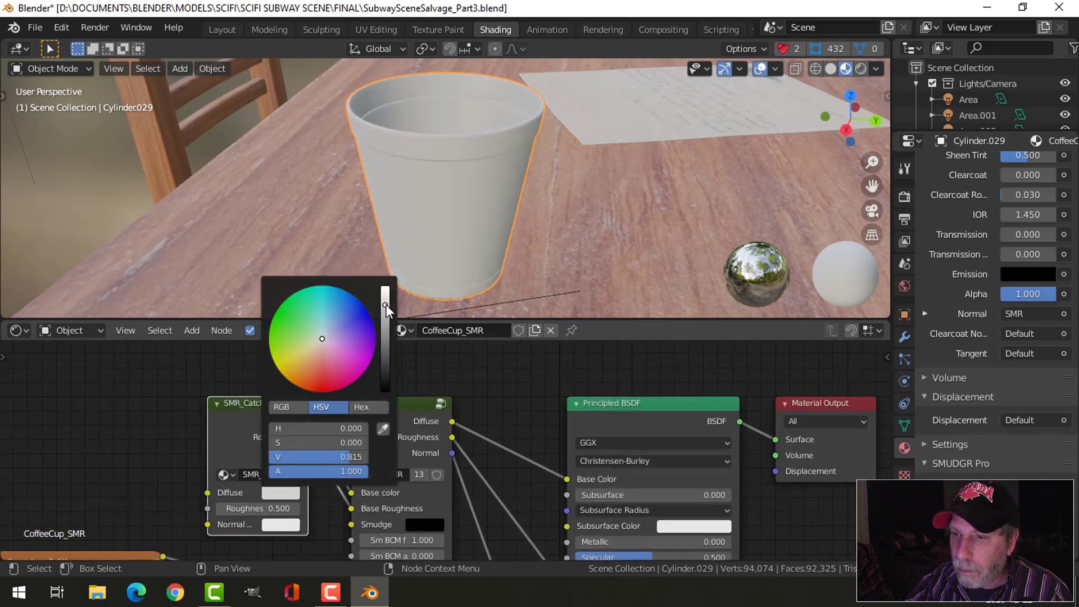
left_click_drag(320, 345, 319, 340)
middle_click_drag(526, 246, 494, 218)
left_click(450, 183)
- Return to the Layout workspace, shift the coffee cup slightly along Y on the desktop, and deselect it
left_click(223, 30)
scroll(423, 229, "down", 5)
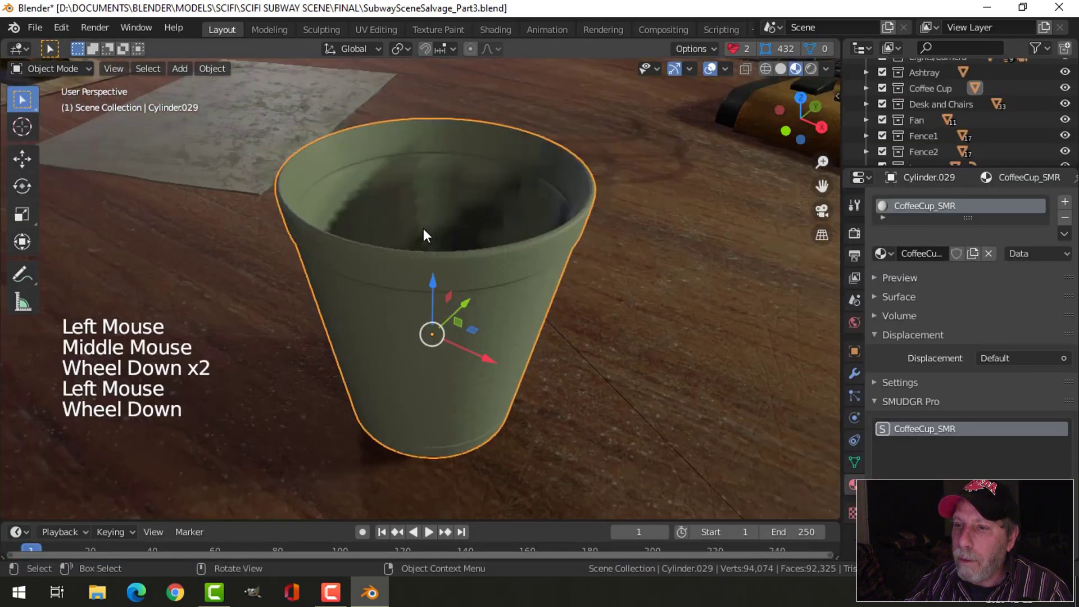
mouse_move(539, 267)
middle_mouse_down()
mouse_move(471, 254)
mouse_move(481, 300)
middle_mouse_up()
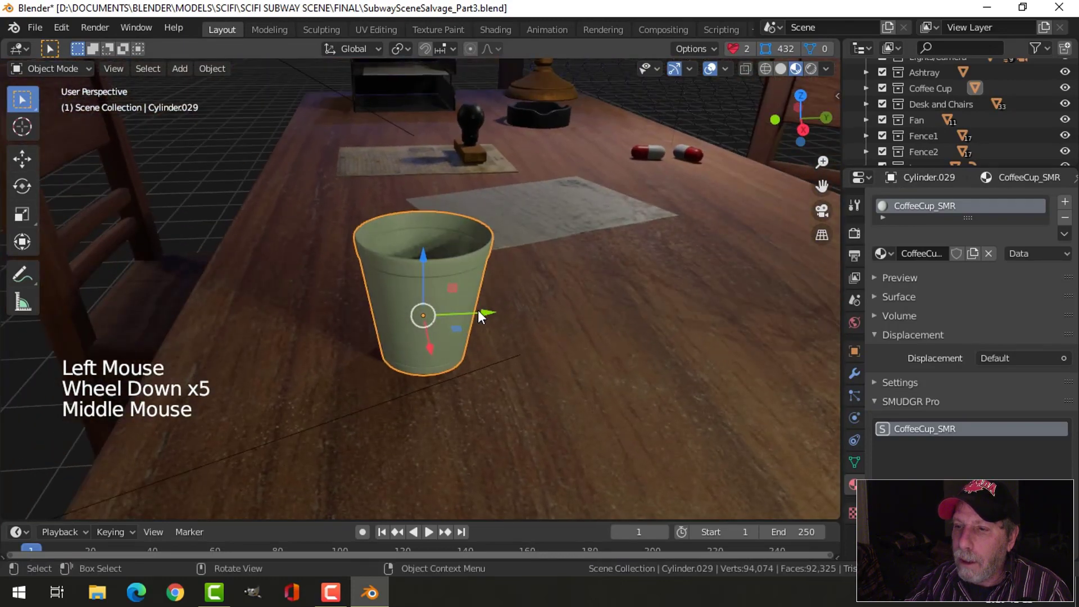
left_click_drag(479, 308, 442, 310)
scroll(534, 318, "down", 3)
key("alt+a")
middle_click_drag(521, 342, 546, 328)
scroll(564, 328, "down", 3)
mouse_move(546, 328)
middle_mouse_down()
mouse_move(569, 347)
mouse_move(556, 315)
middle_mouse_up()
scroll(556, 315, "up", 2)
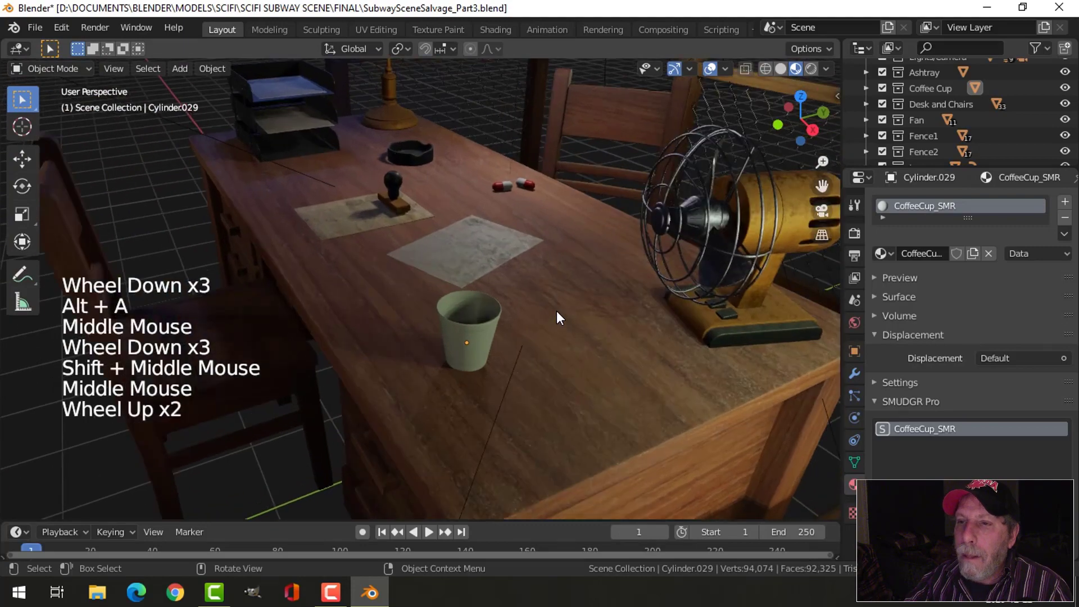
- Move the loose paper between the stamp and the fan along the Y axis and deselect it
scroll(556, 311, "down", 4)
middle_click_drag(657, 350, 423, 323, "shift")
scroll(379, 223, "up", 1)
scroll(413, 316, "up", 3)
scroll(412, 316, "up", 2)
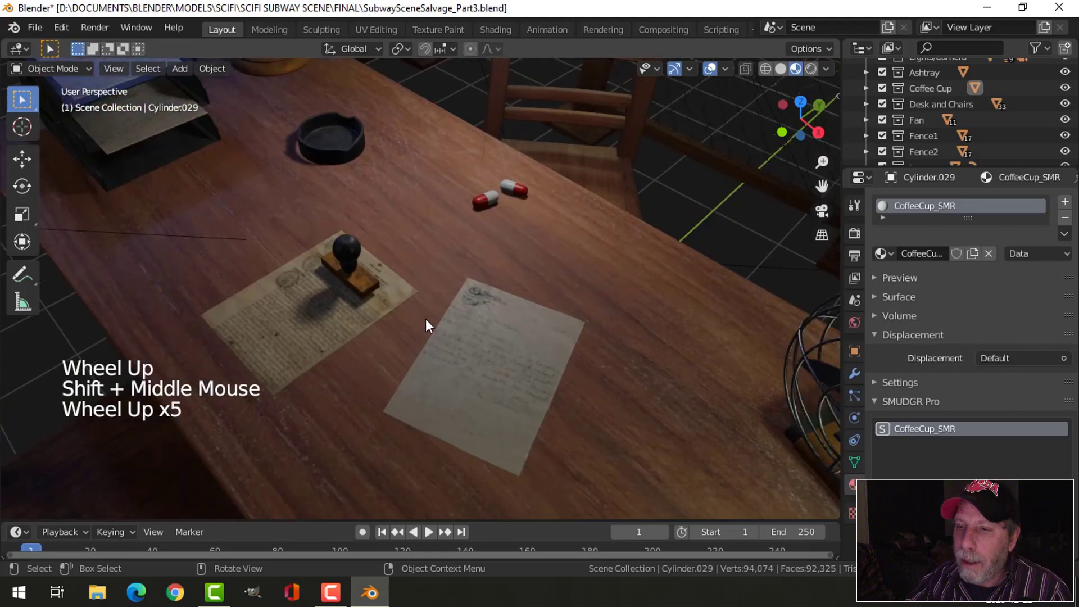
scroll(468, 352, "down", 2)
left_click(477, 361)
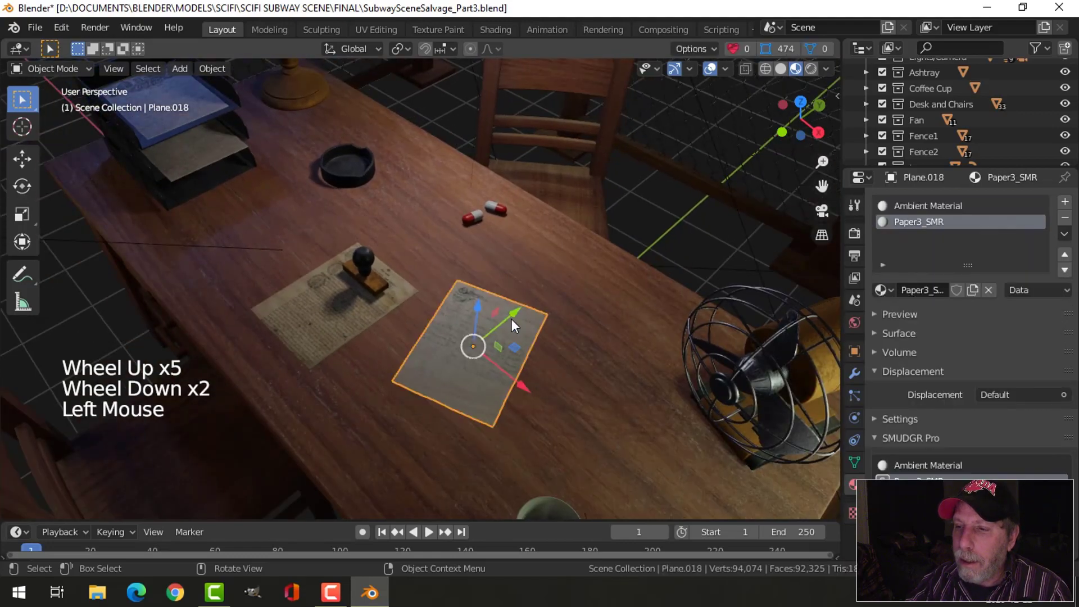
left_click_drag(512, 318, 644, 335)
key("alt+a")
- Save the file and inspect the desk, fan and suitcase in the overall scene
scroll(647, 336, "down", 3)
middle_click_drag(702, 379, 621, 331)
scroll(691, 325, "down", 2)
middle_click_drag(620, 331, 602, 312)
key("ctrl+s")
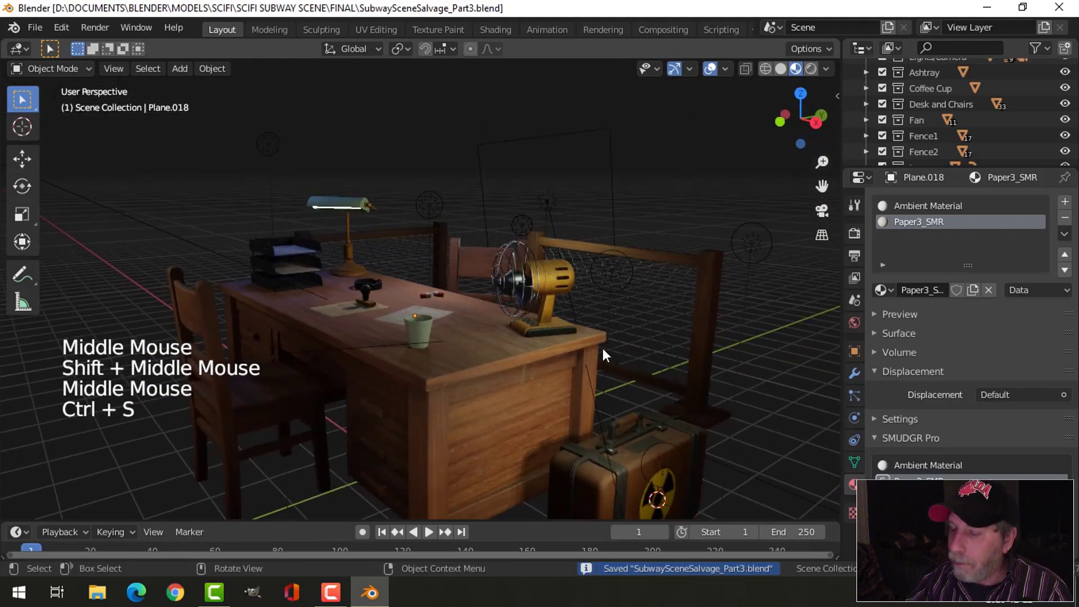
middle_click_drag(602, 348, 600, 376, "shift")
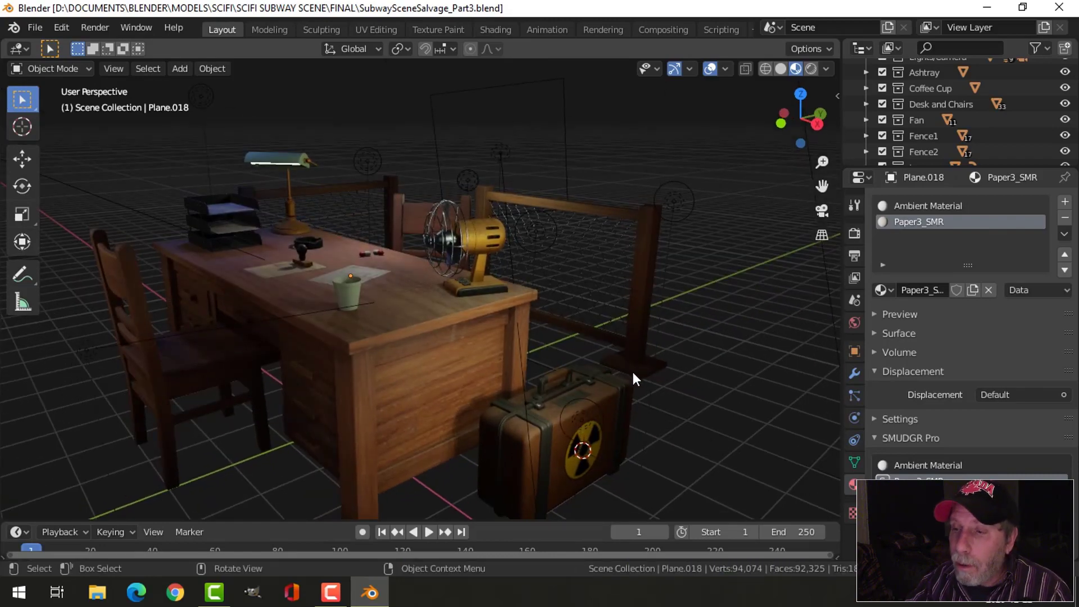
middle_click_drag(599, 363, 591, 357)
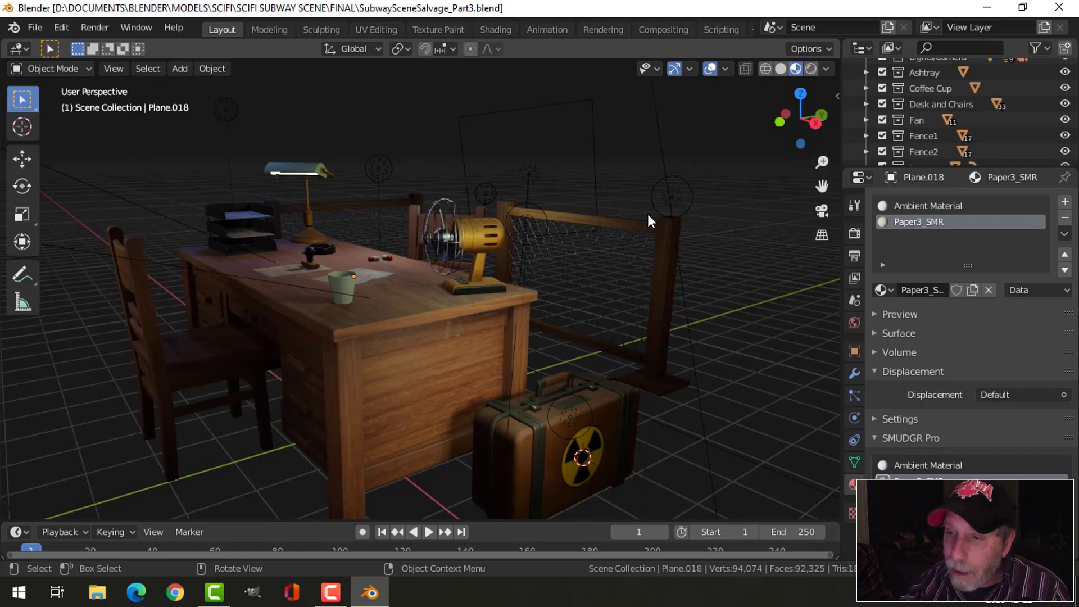
scroll(574, 290, "up", 6)
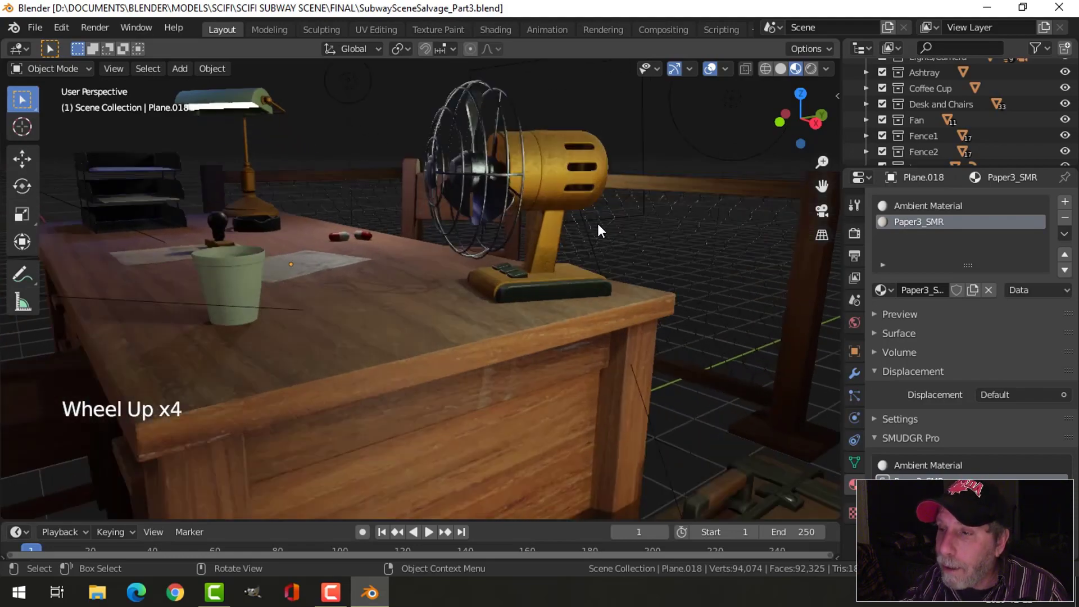
- Examine the fan, the suitcase beside the desk, and the overall desk arrangement from several distances and angles
middle_click_drag(598, 224, 520, 303, "shift")
scroll(517, 298, "up", 2)
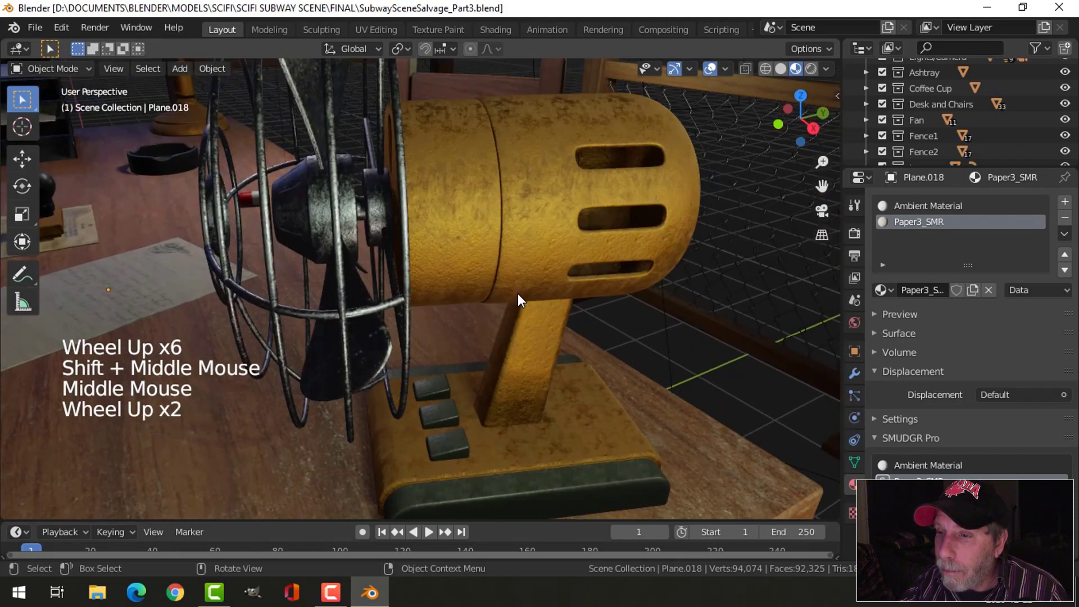
scroll(515, 292, "down", 3)
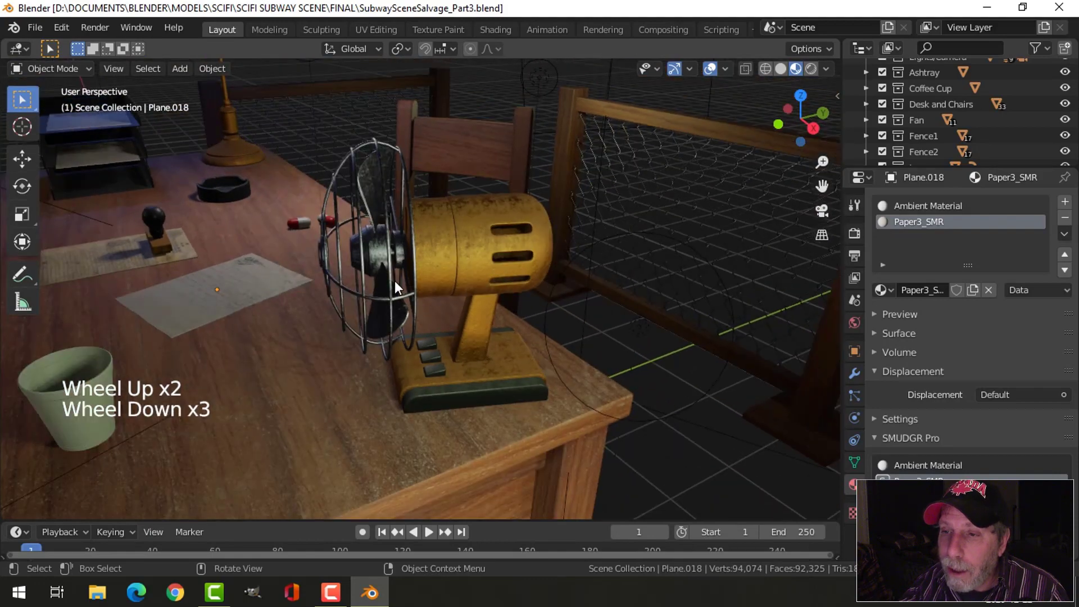
scroll(393, 276, "up", 1)
middle_click_drag(396, 281, 506, 327)
scroll(413, 288, "down", 5)
scroll(448, 315, "up", 3)
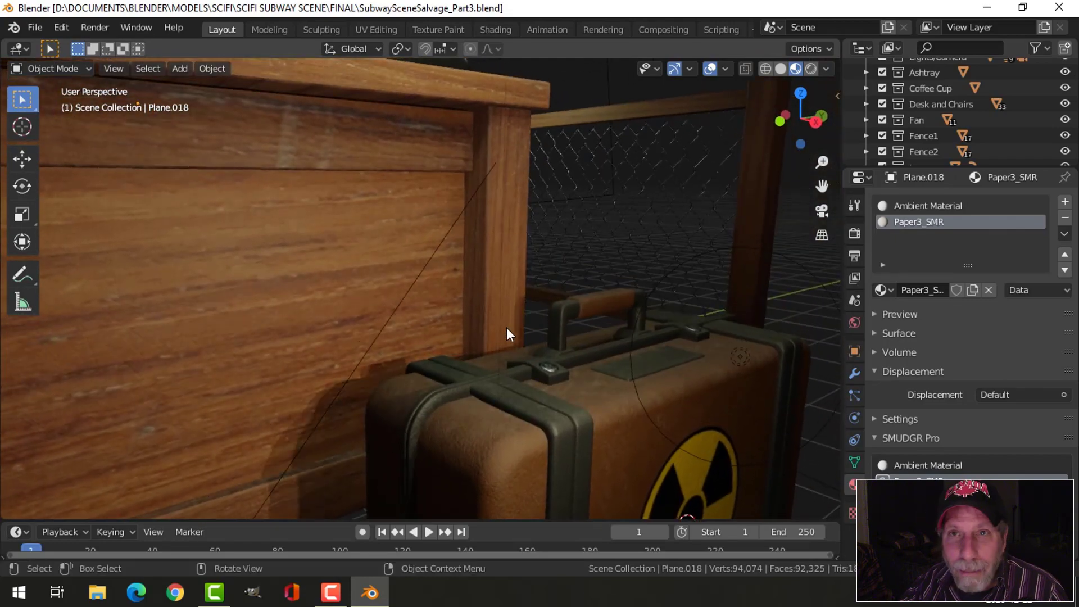
scroll(479, 311, "down", 1)
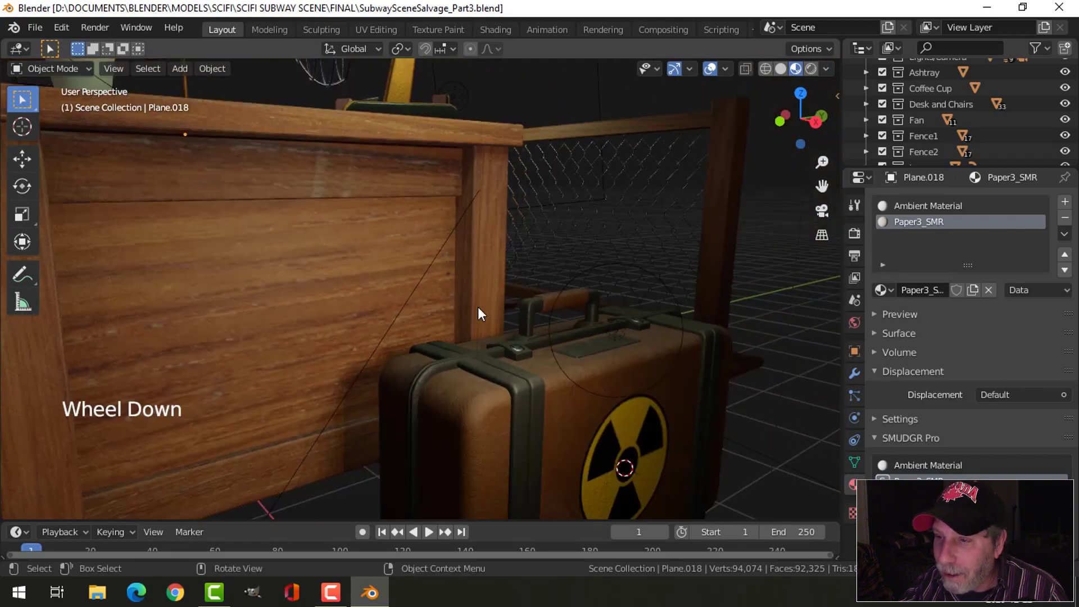
scroll(452, 258, "down", 3)
middle_click_drag(453, 258, 530, 286)
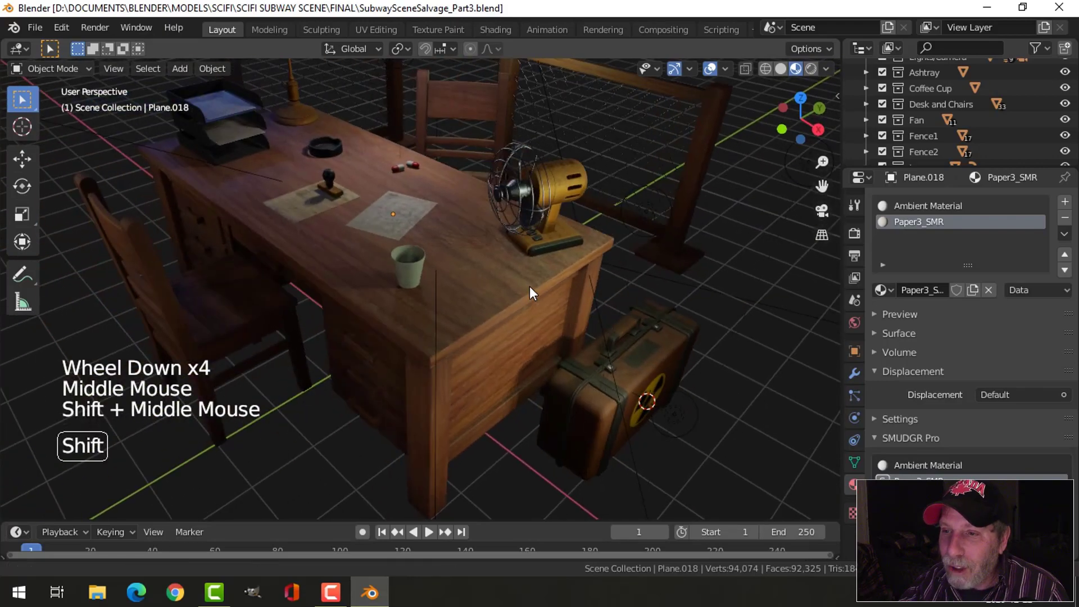
- Select the desk lamp's glowing tube, expand the surface settings of its EmissionDeskLamp material to check them, and deselect it
middle_click_drag(331, 183, 367, 321, "shift")
scroll(473, 244, "up", 2)
scroll(417, 203, "up", 2)
scroll(409, 277, "up", 2)
left_click(366, 321)
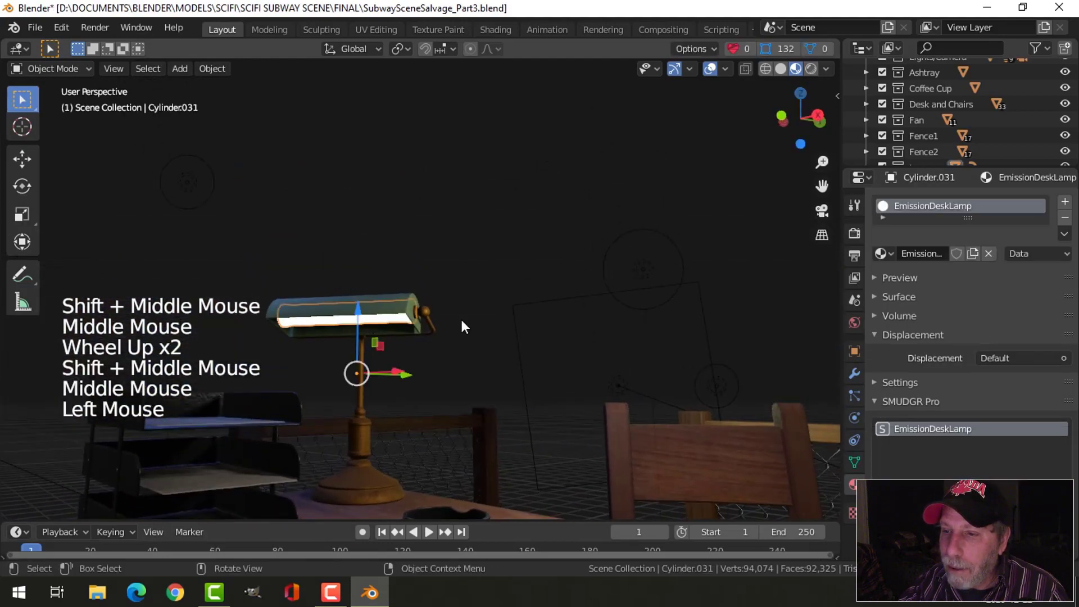
scroll(917, 321, "up", 4)
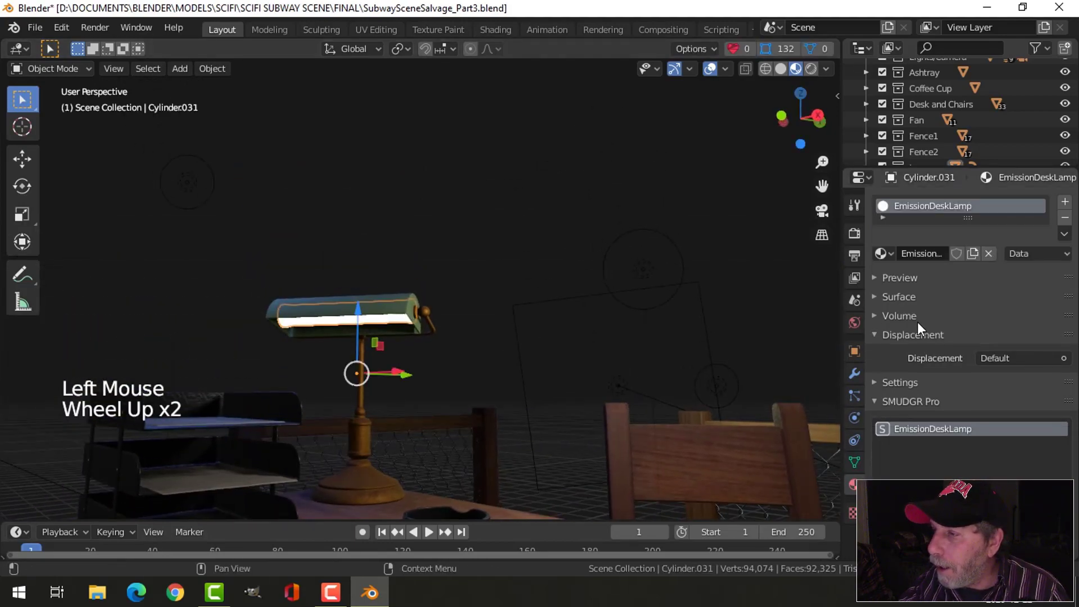
scroll(917, 322, "down", 3)
scroll(917, 321, "up", 3)
left_click(876, 297)
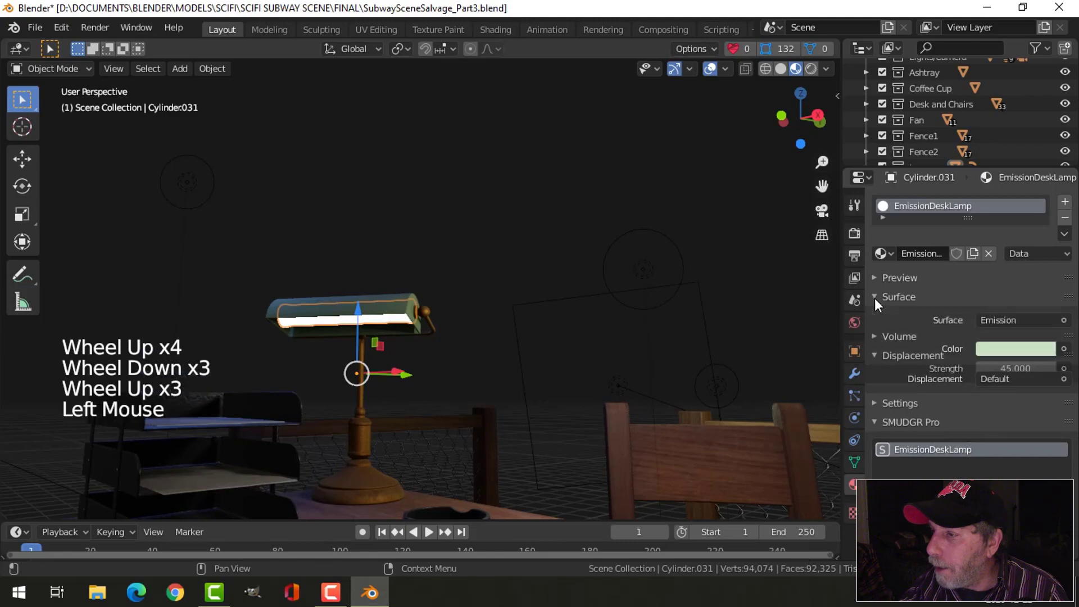
middle_click_drag(571, 379, 493, 368)
key("alt+a")
- Check the blue point light above the desk, save the file, and clear the selection
scroll(454, 380, "down", 2)
scroll(484, 337, "down", 2)
middle_click_drag(493, 368, 413, 237)
left_click(412, 231)
middle_click_drag(413, 288, 551, 315)
left_click(483, 196)
left_click_drag(483, 193, 511, 191)
middle_click_drag(511, 191, 527, 285)
key("ctrl+s")
scroll(600, 316, "down", 2)
key("alt+a")
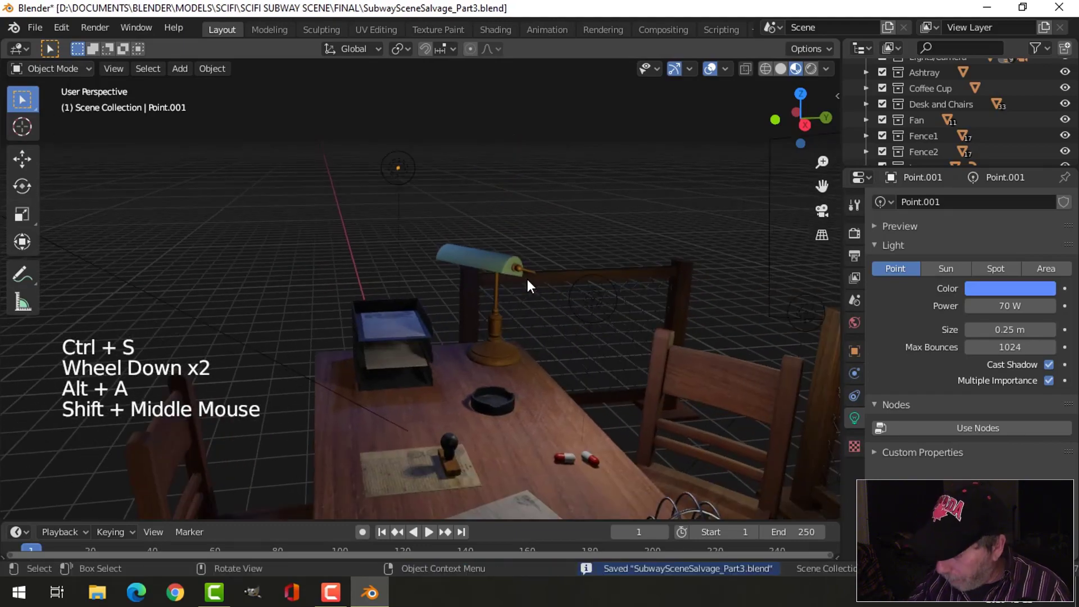
- Look through the camera, lower its angle slightly, render the scene, and close the finished render
key("KP_0")
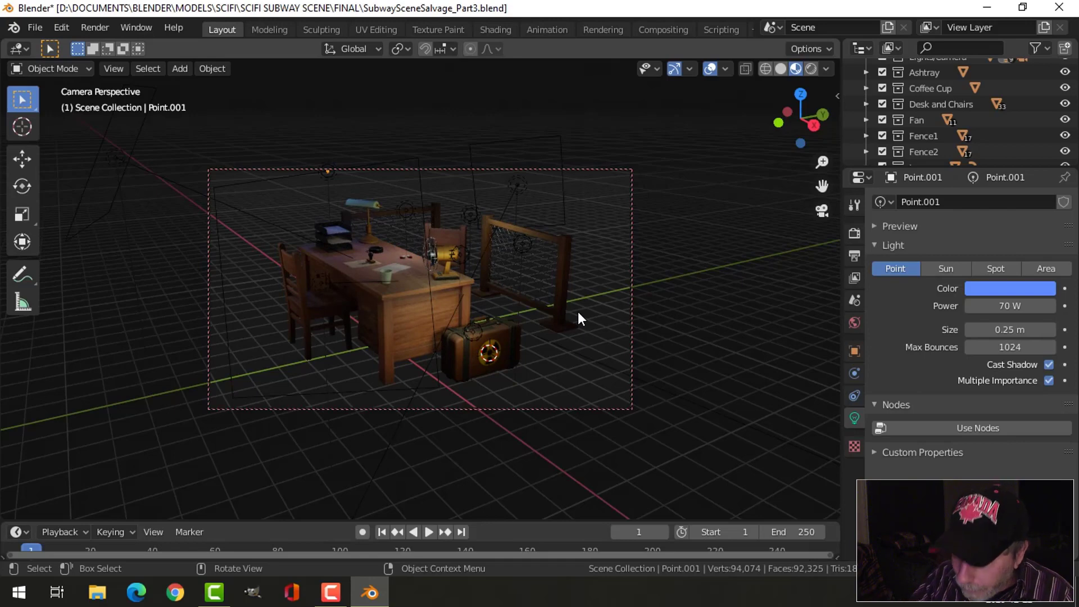
middle_click_drag(524, 326, 523, 316)
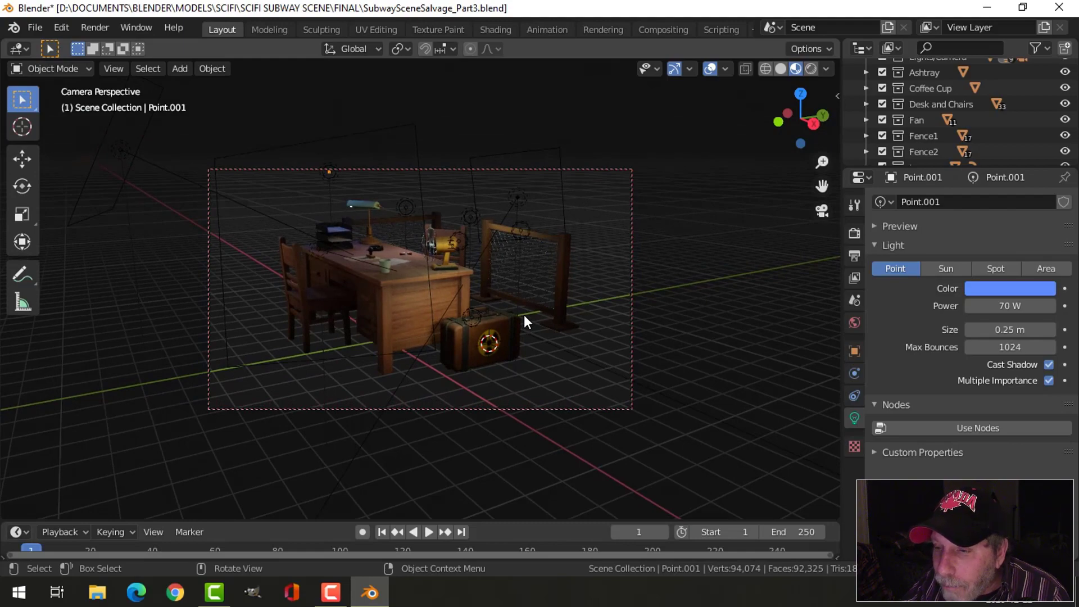
key("F12")
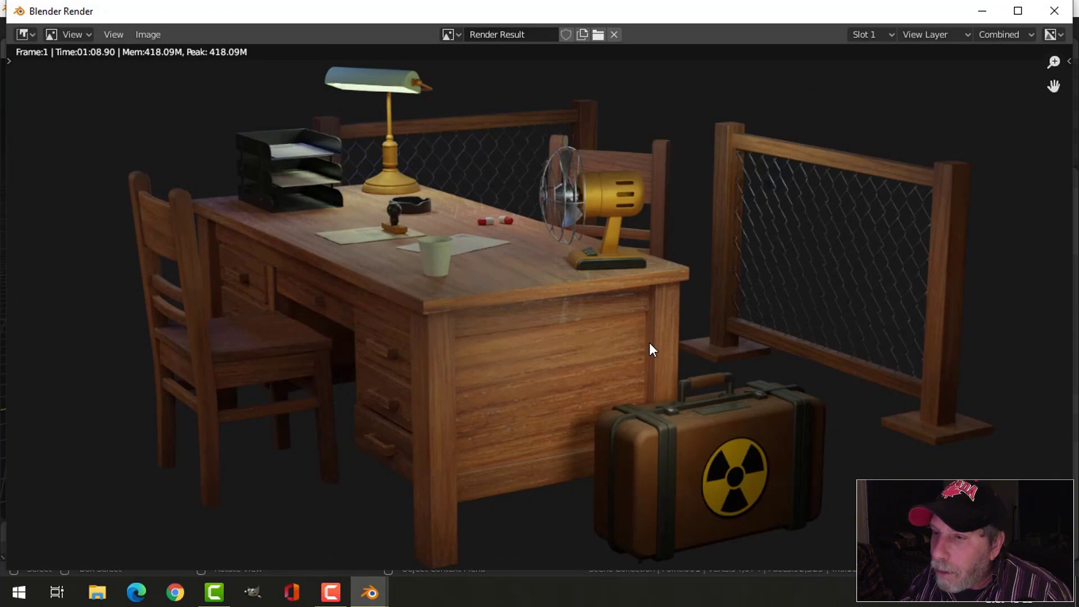
left_click(1054, 10)
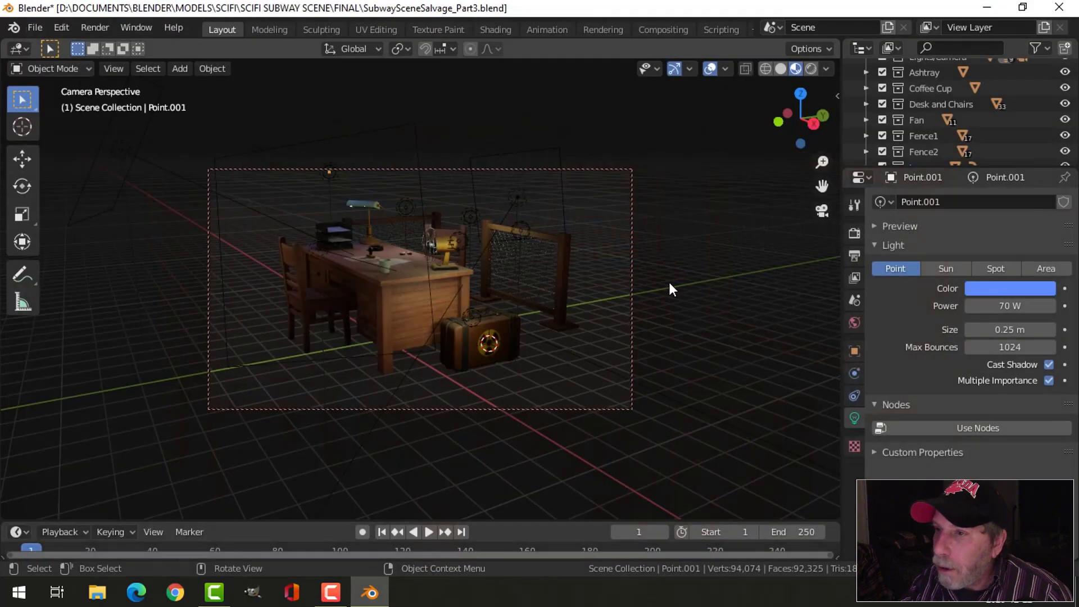
- Leave the camera view, switch to the Compositing workspace, enlarge the node area, and enable Use Nodes
key("KP_0")
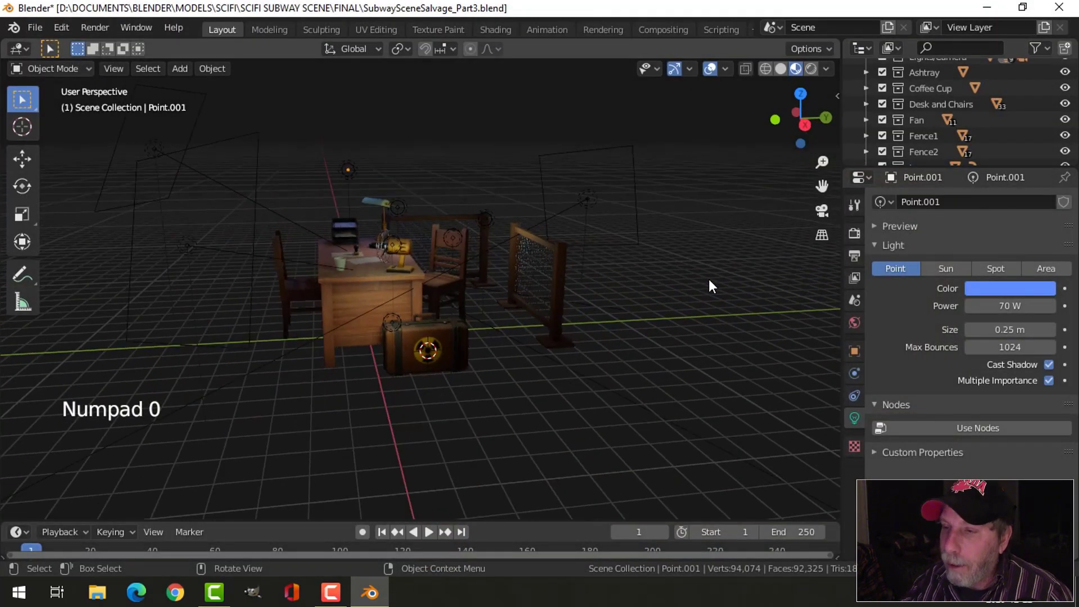
left_click(652, 30)
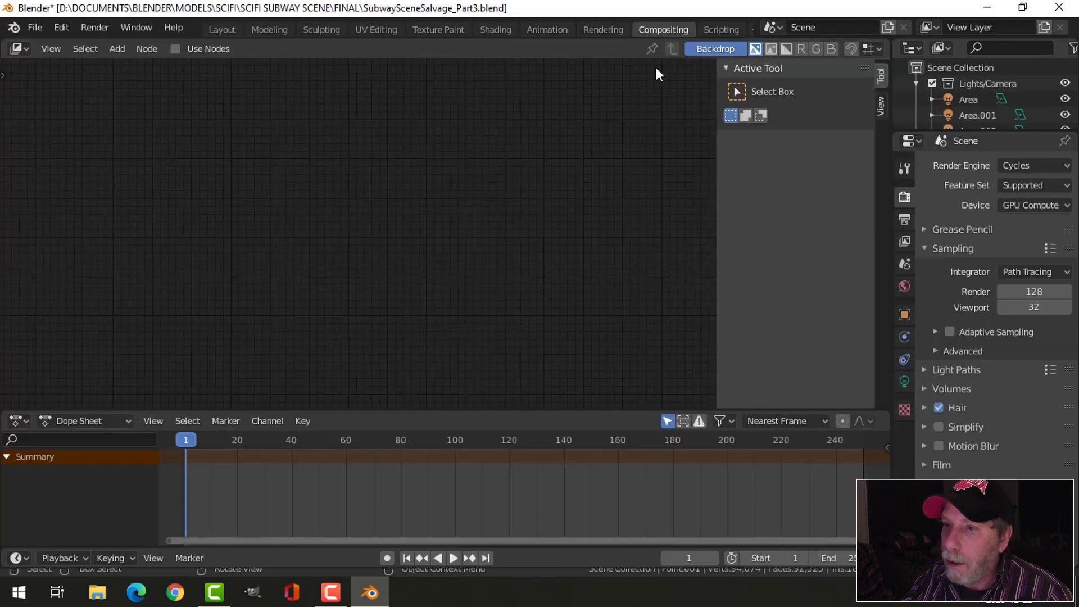
left_click_drag(446, 414, 450, 487)
key("n")
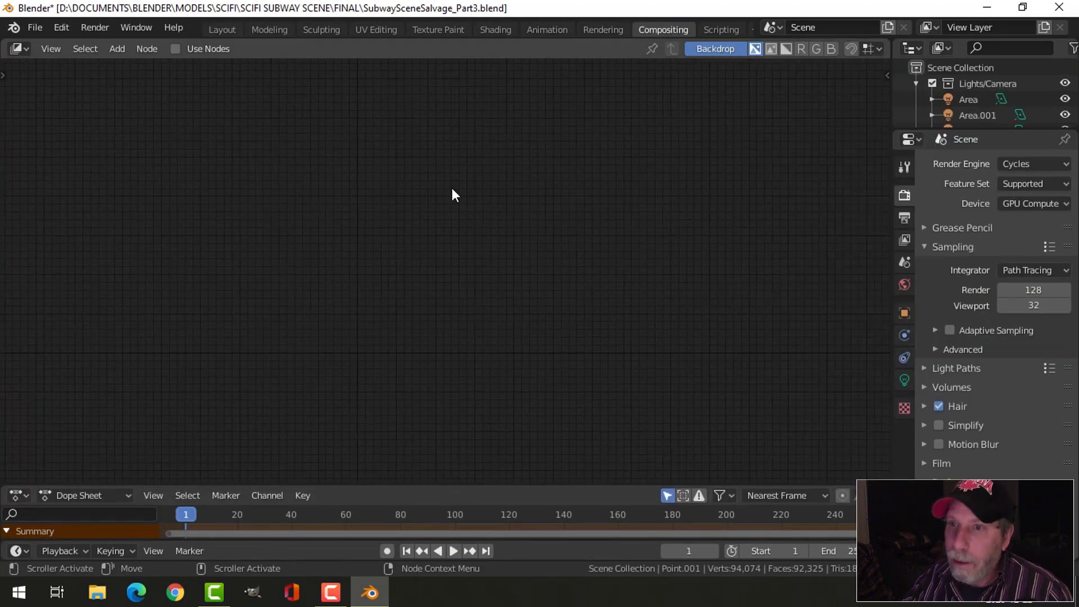
left_click(174, 49)
scroll(478, 352, "up", 3)
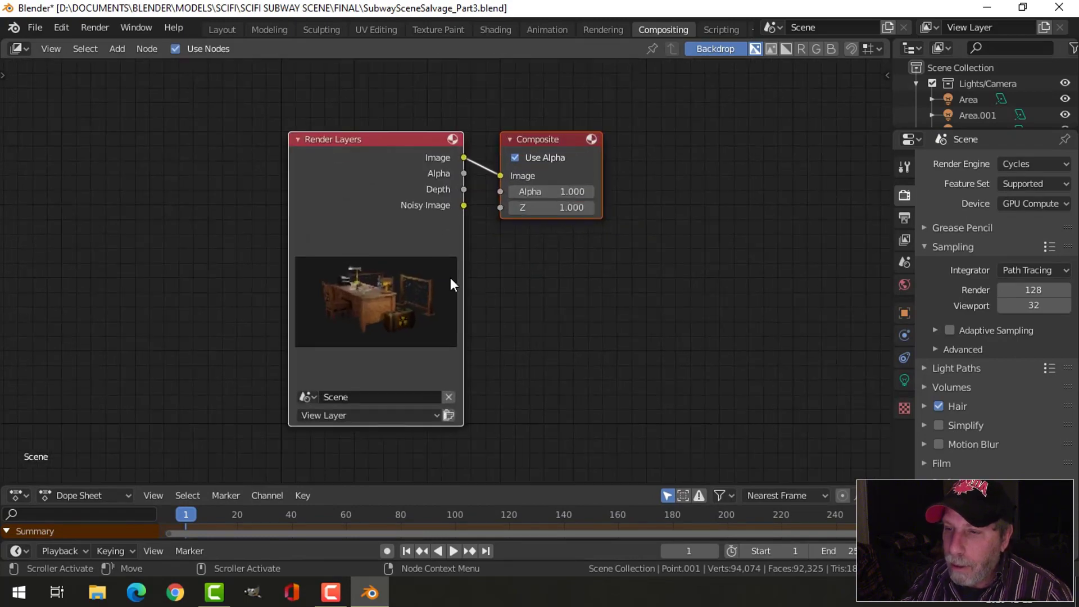
- Spread the Render Layers and Composite nodes apart to make room between them
left_click_drag(377, 137, 237, 102)
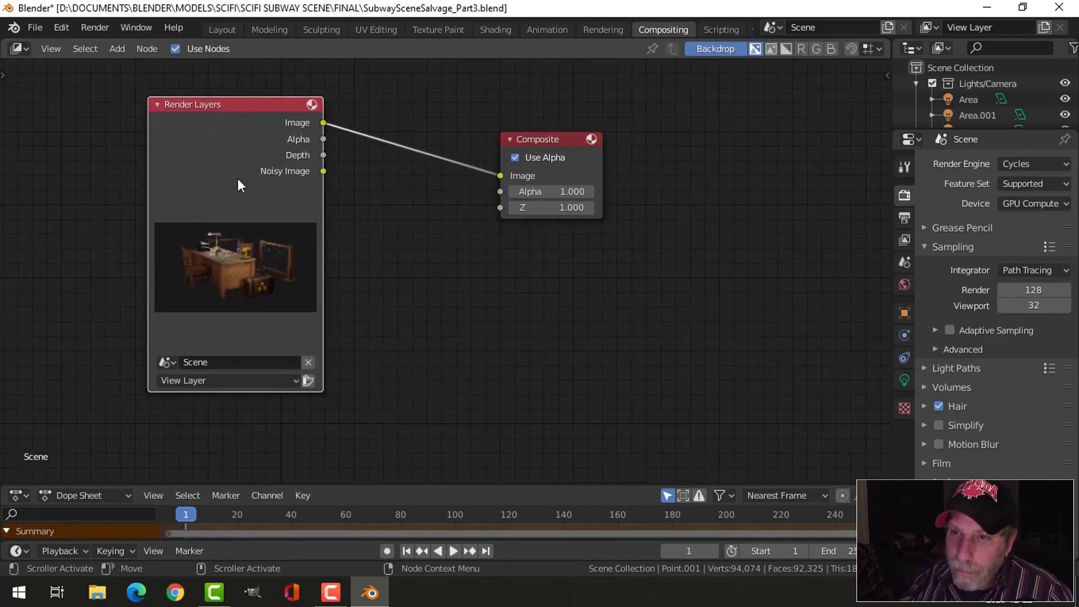
scroll(229, 276, "up", 1)
scroll(233, 280, "down", 2)
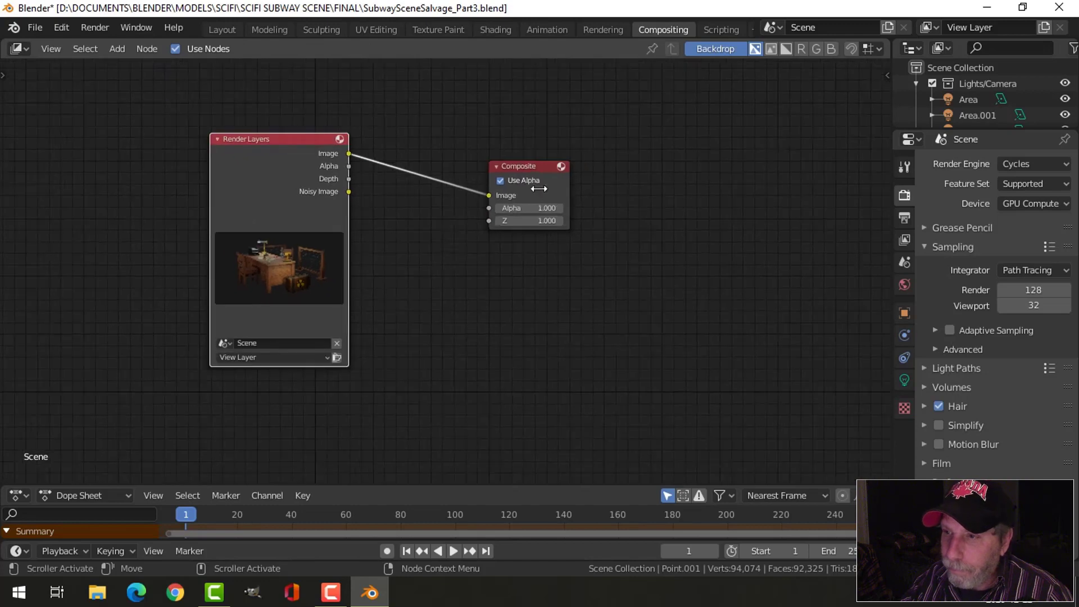
left_click_drag(531, 173, 630, 150)
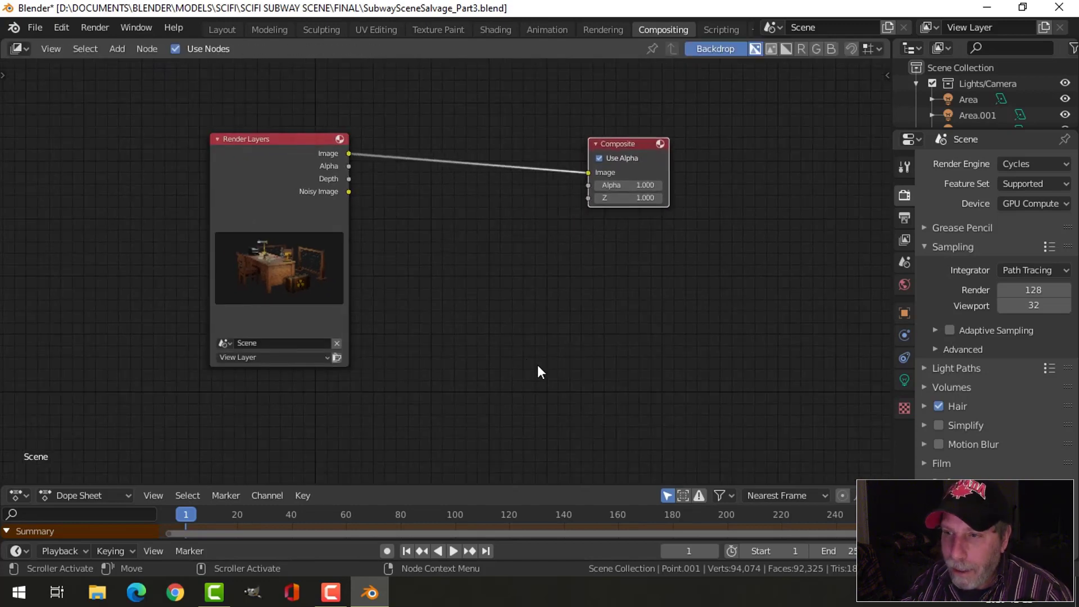
- Add a Viewer node below the Composite node and connect the Render Layers Image output to its Image input
key("shift+a")
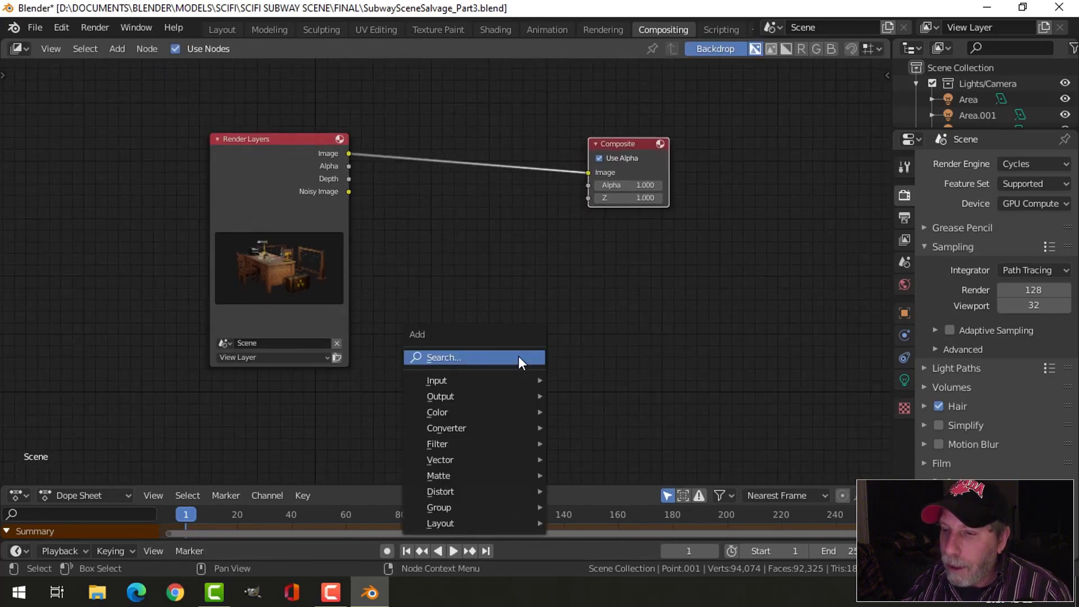
mouse_move(494, 397)
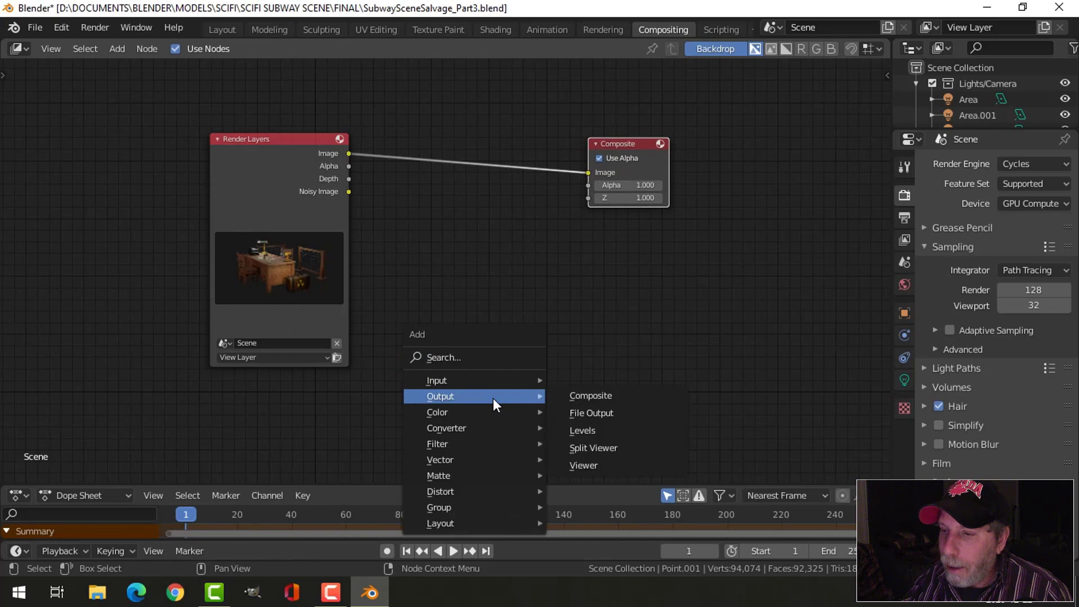
left_click(581, 464)
left_click(556, 338)
scroll(416, 224, "up", 1)
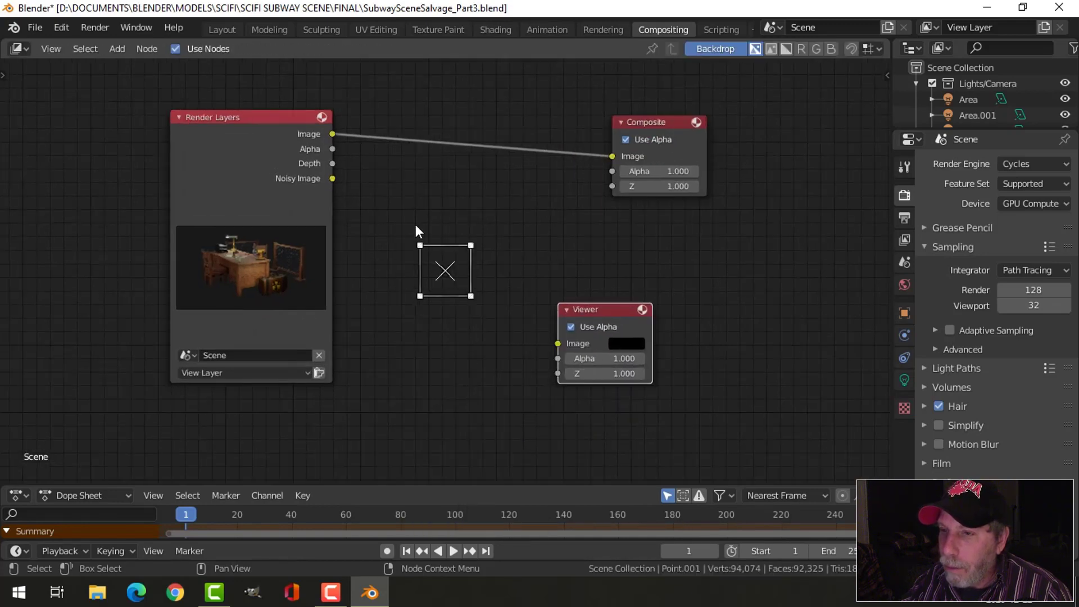
left_click_drag(331, 133, 559, 344)
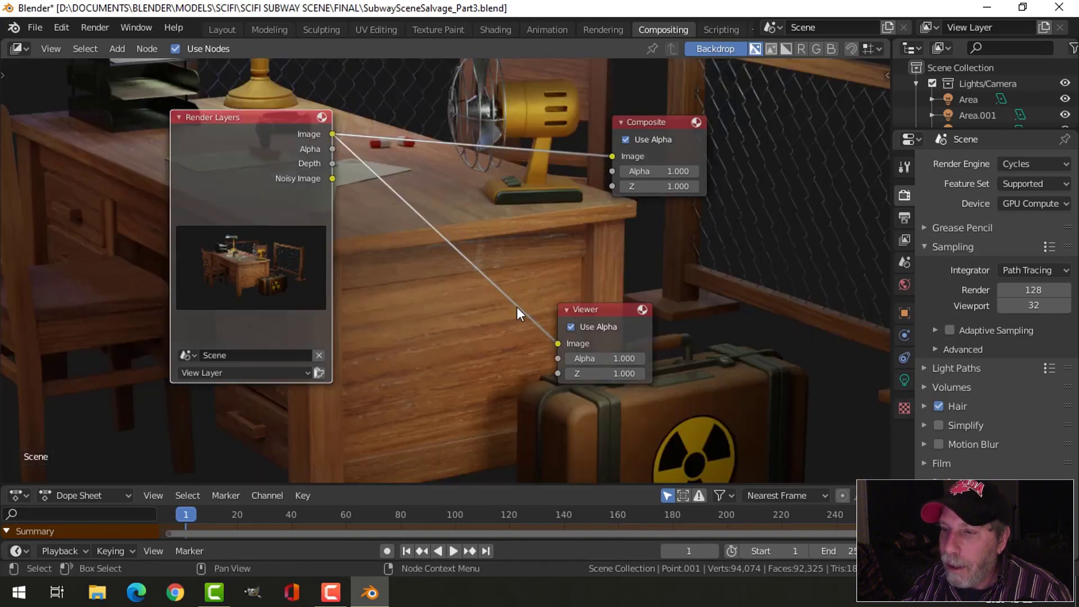
- Scale the backdrop so most of the render fits, and move the Render Layers node further from the output nodes
key("v")
key("v")
key("v")
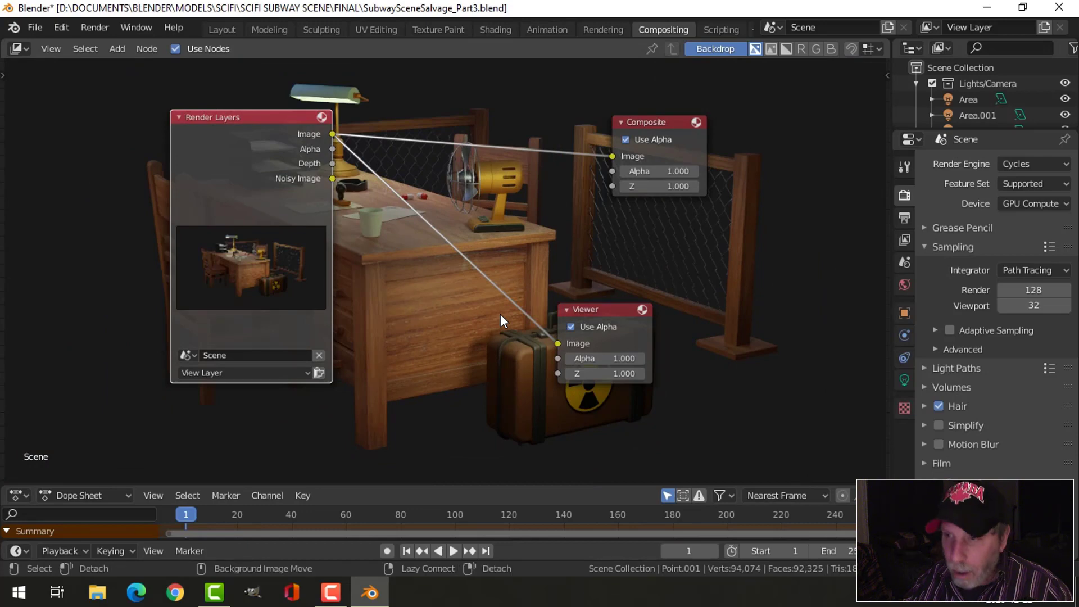
key("alt+v")
key("alt+v")
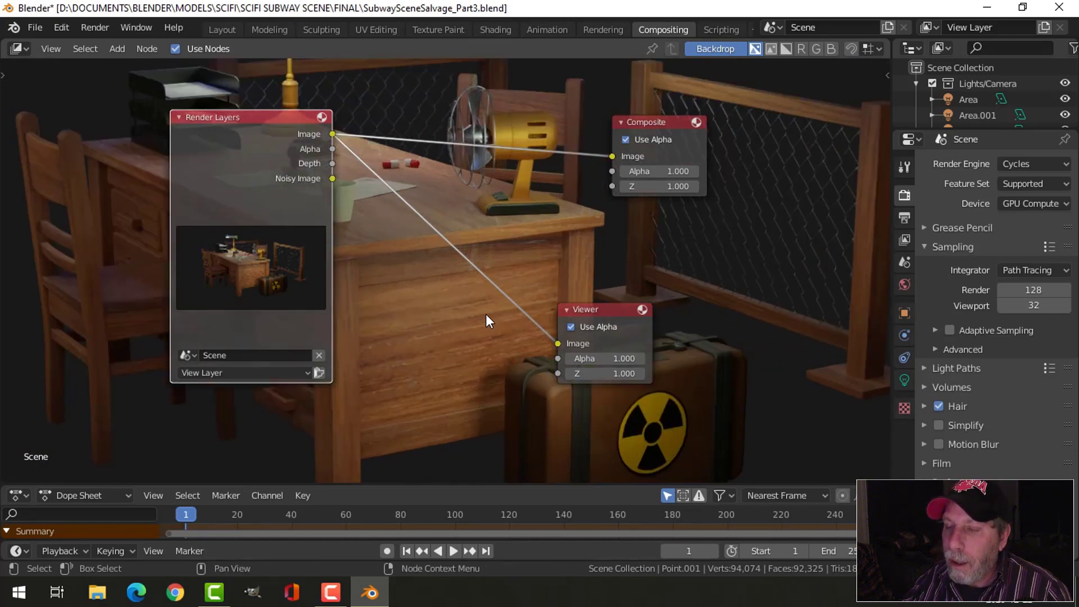
left_click_drag(278, 136, 219, 135)
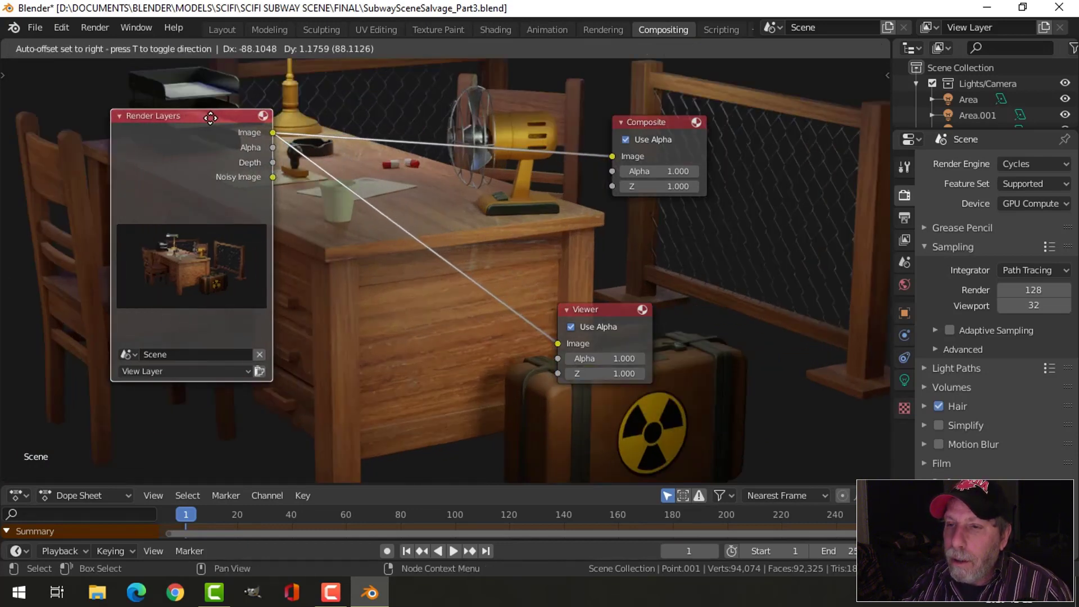
key("v")
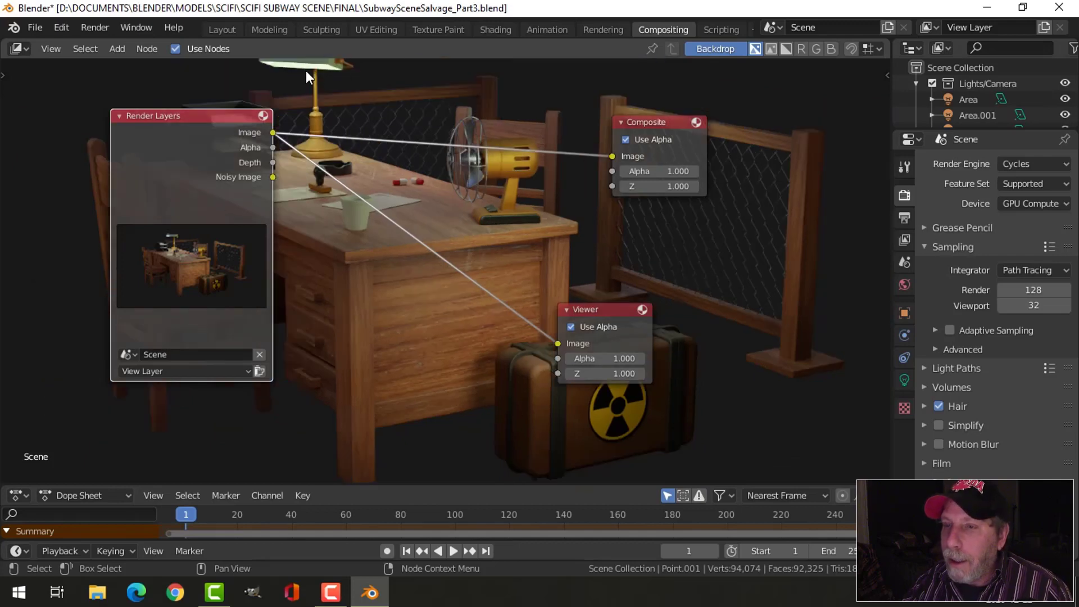
- Insert a Glare filter node into the link between Render Layers and Viewer
key("shift+a")
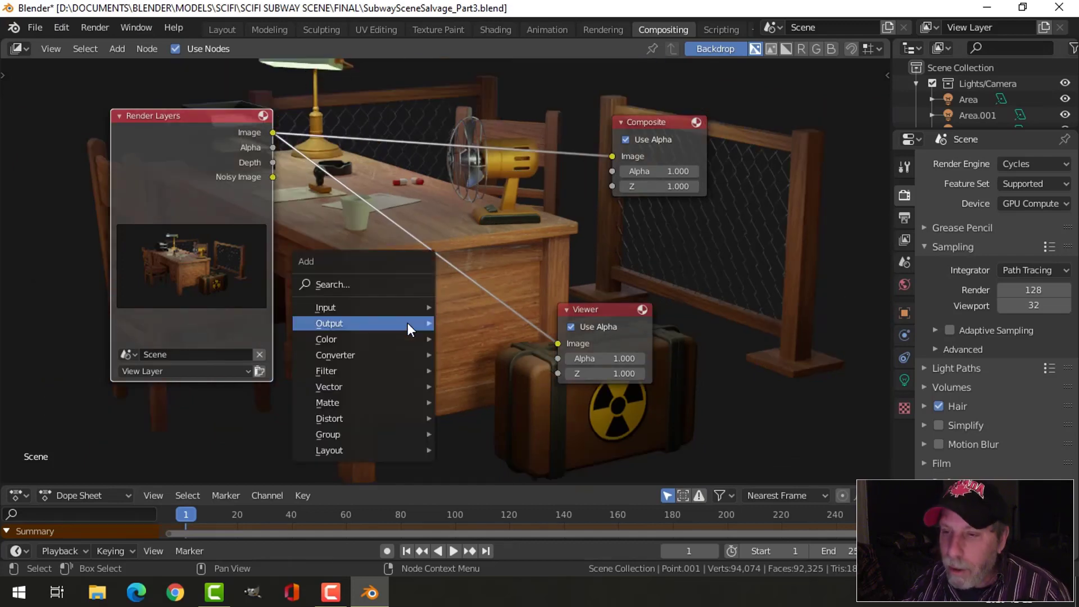
mouse_move(380, 372)
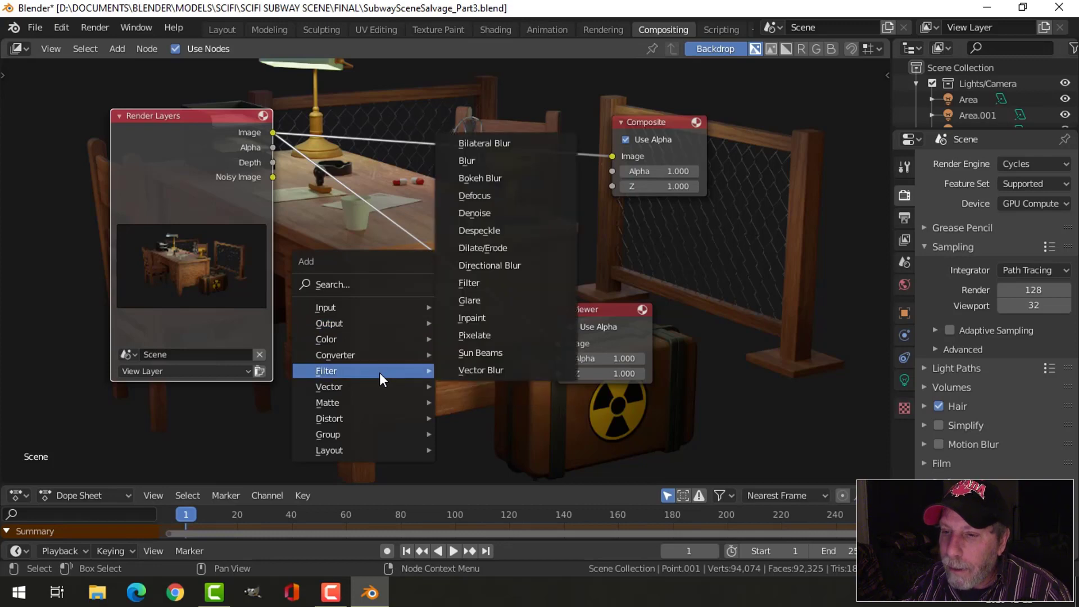
left_click(469, 300)
left_click(467, 227)
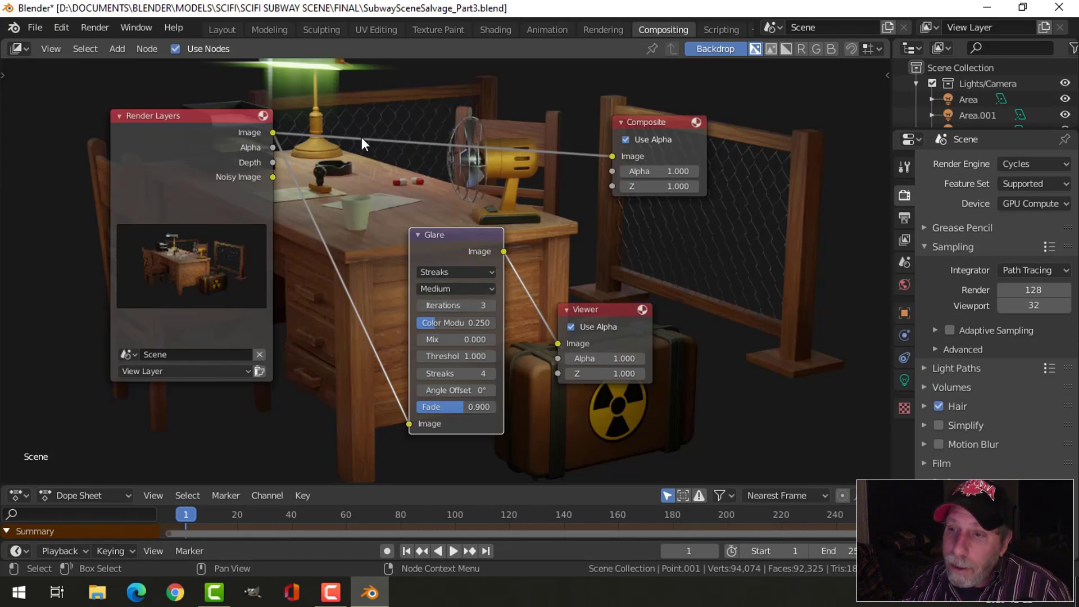
- Change the Glare node's type to Fog Glow and its quality to High
left_click(444, 273)
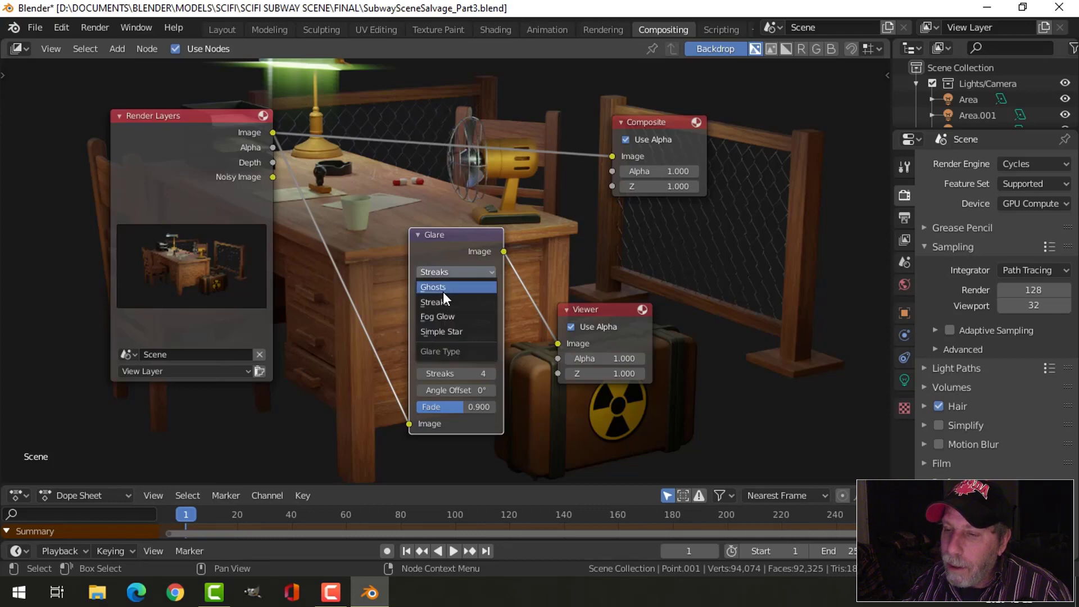
left_click(440, 314)
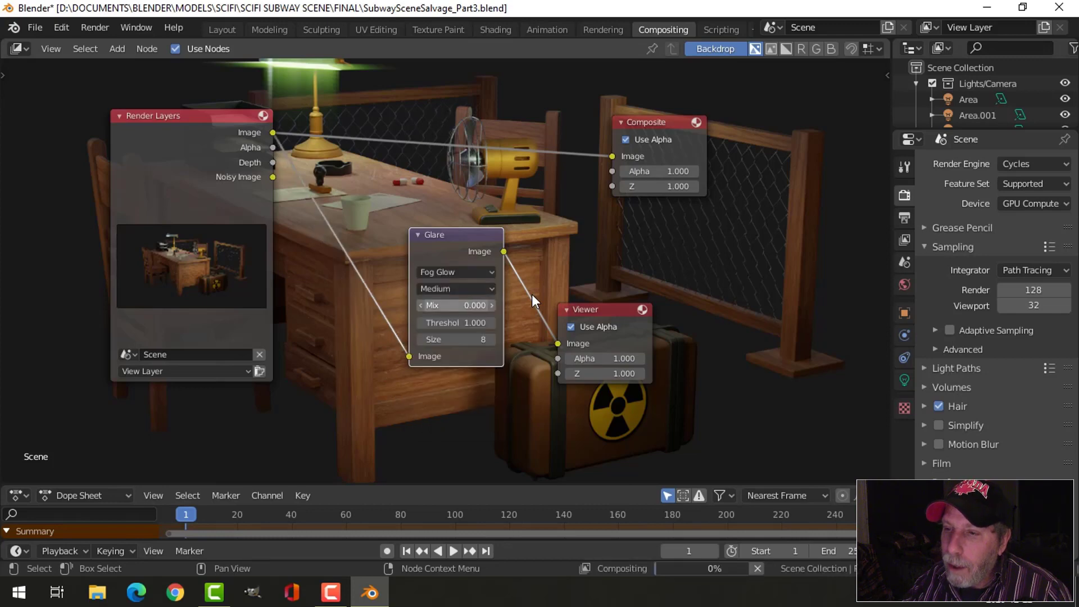
left_click(470, 290)
left_click(459, 302)
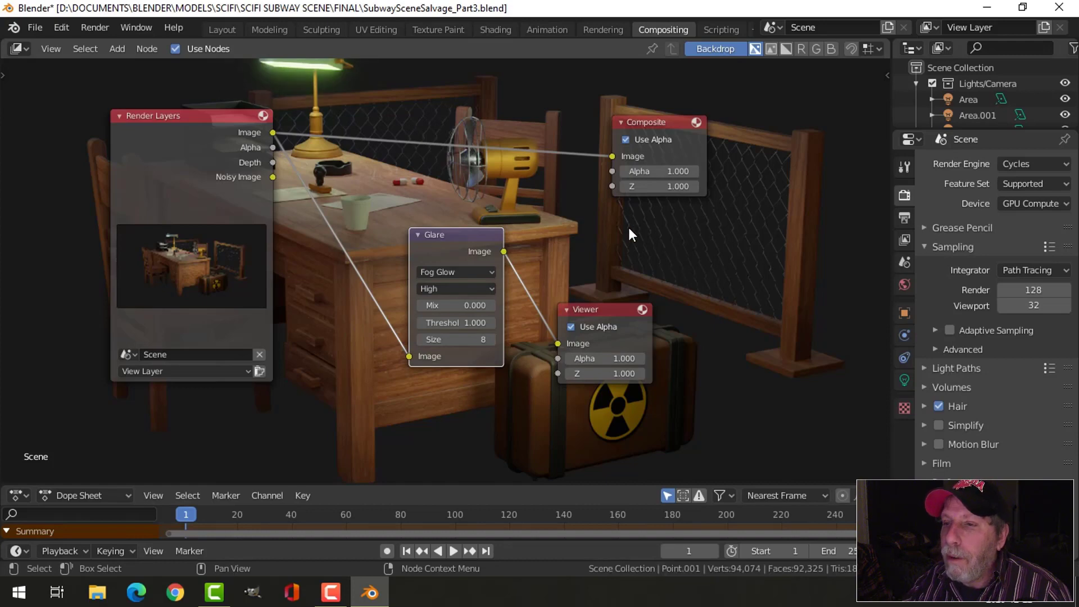
- Try a size of 6 for the Glare node's fog glow
double_click(491, 339)
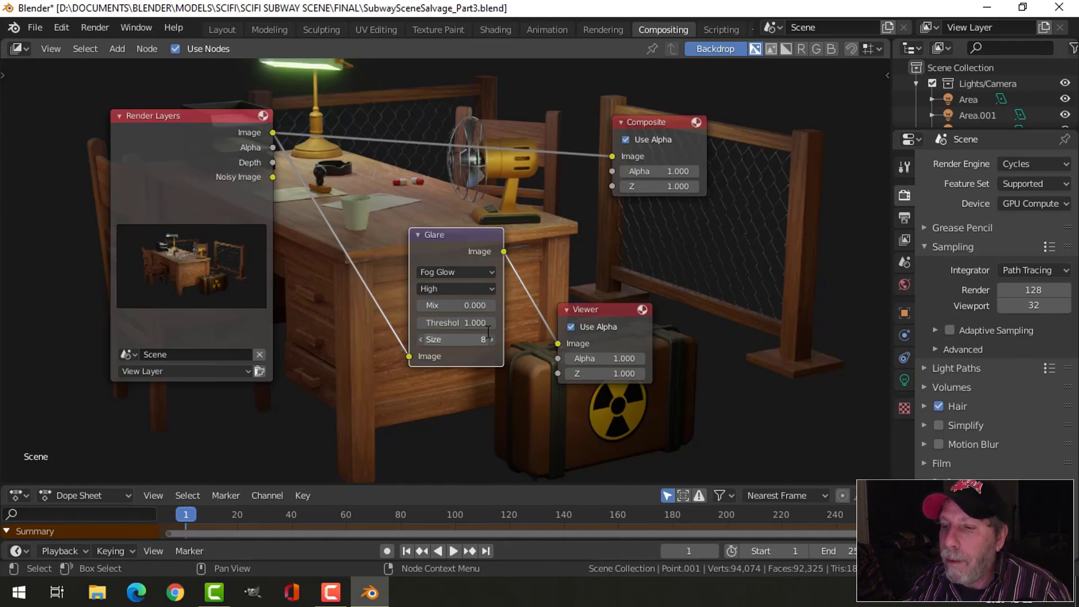
type("6")
key("Return")
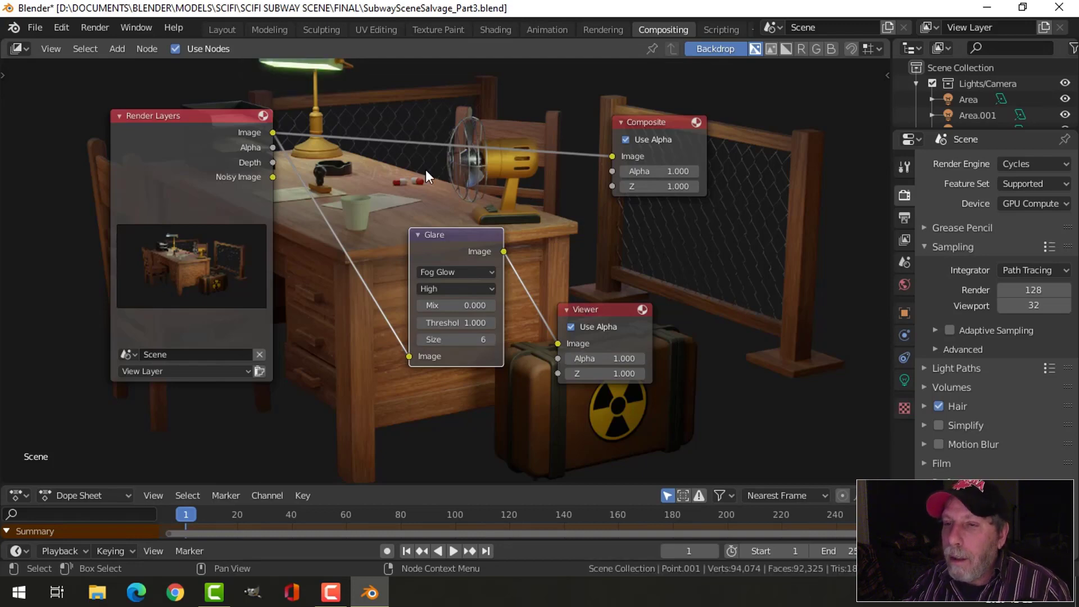
- Set the Glare node's fog glow size to 7
double_click(469, 340)
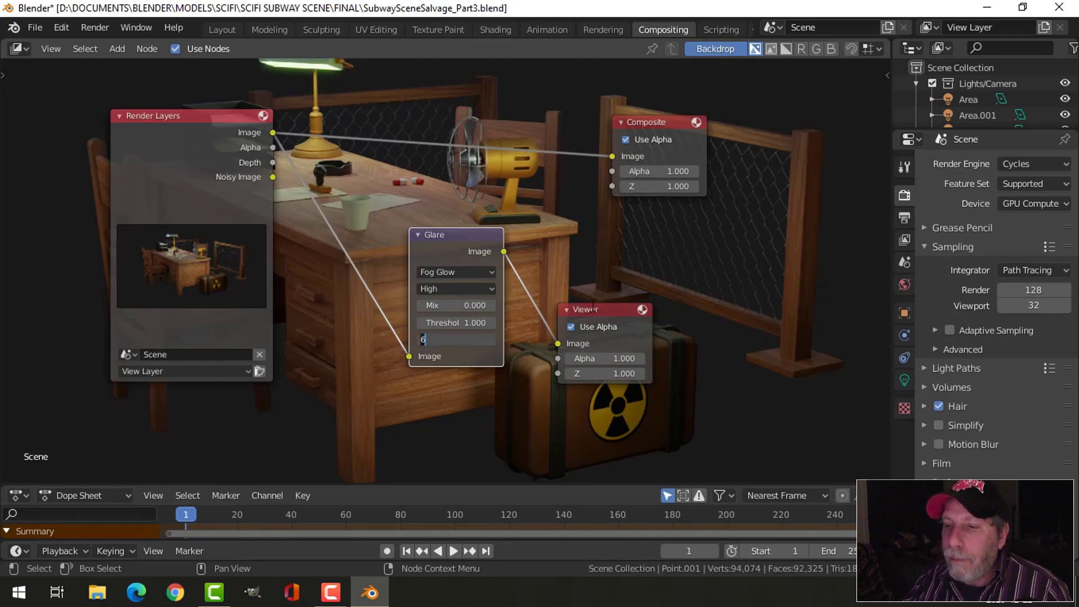
type("7")
key("Return")
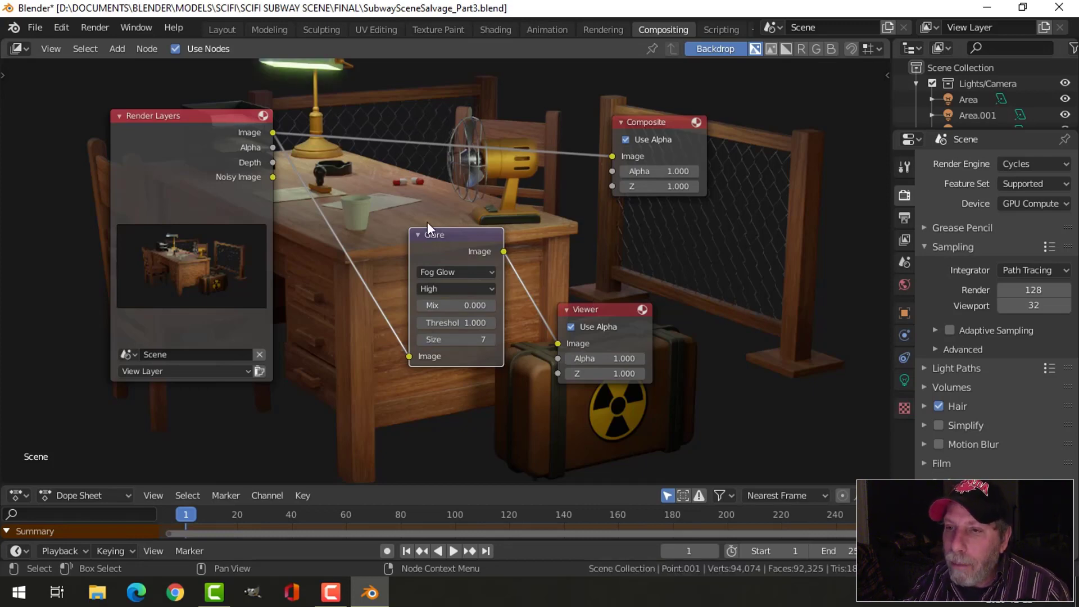
- Select the Viewer node and show its node properties with the option for saving its image
left_click(599, 309)
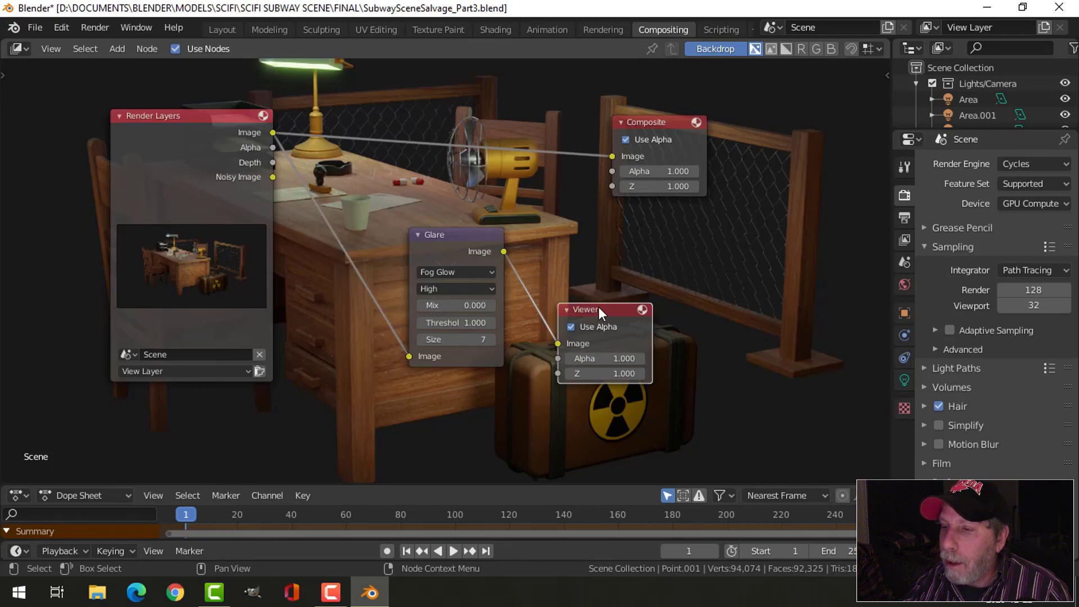
key("n")
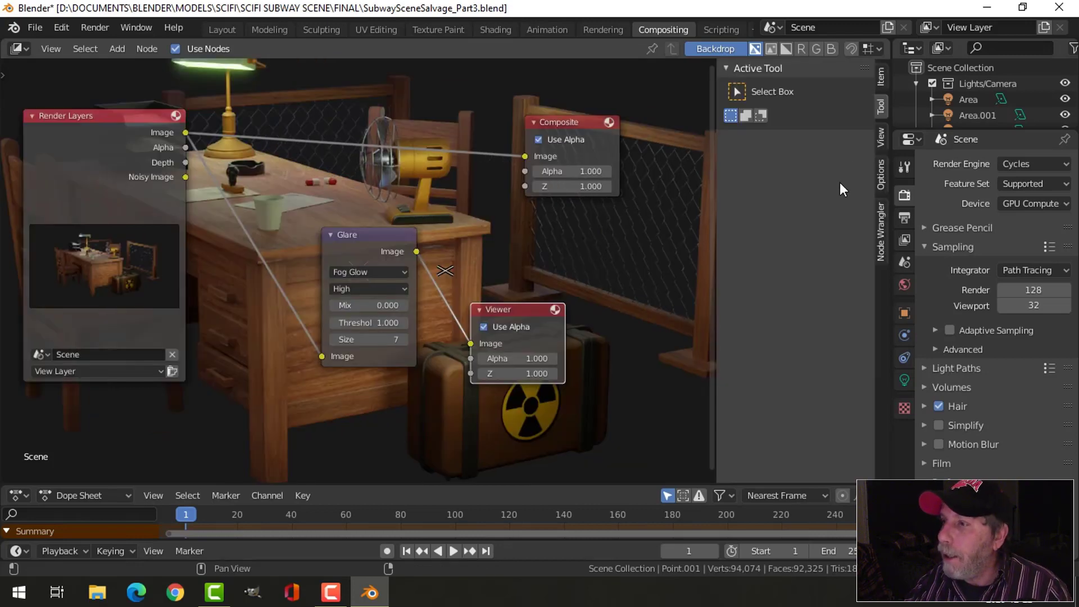
left_click(879, 76)
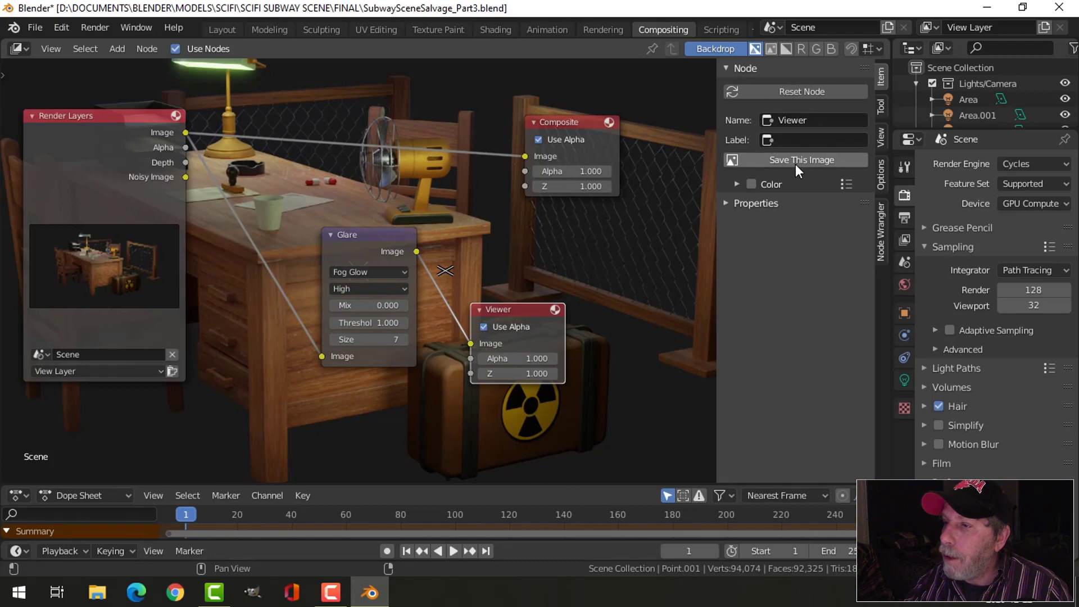